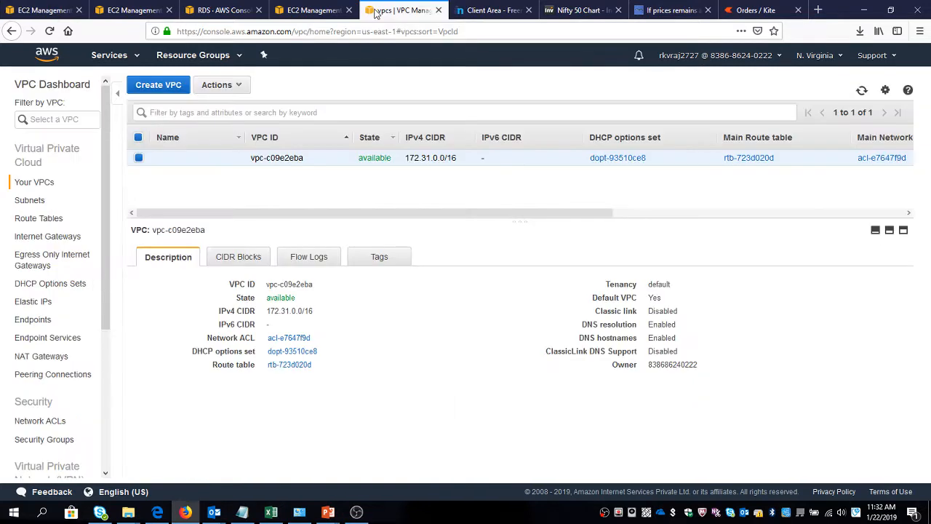
Refresh the VPC list and check the existing VPC's tenancy and Default VPC columns.
left_click(862, 90)
left_click_drag(301, 214, 607, 187)
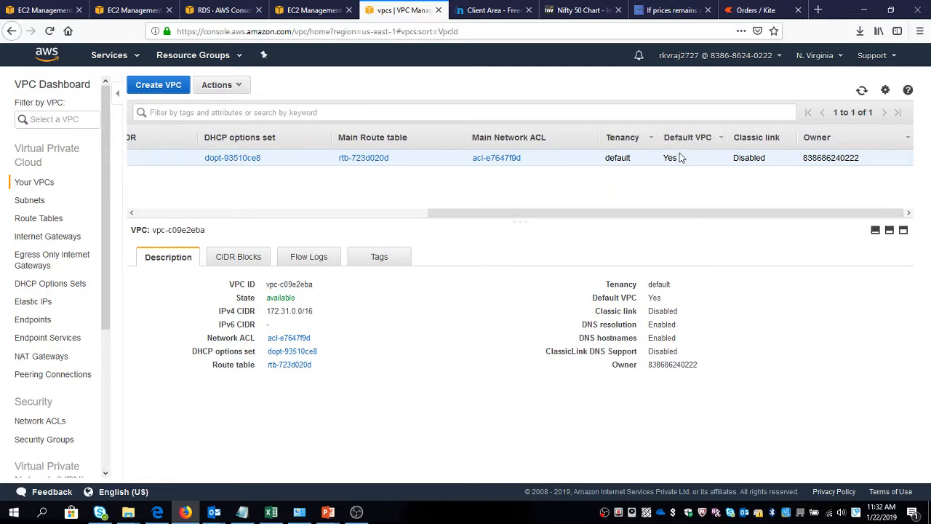
left_click_drag(650, 218, 349, 218)
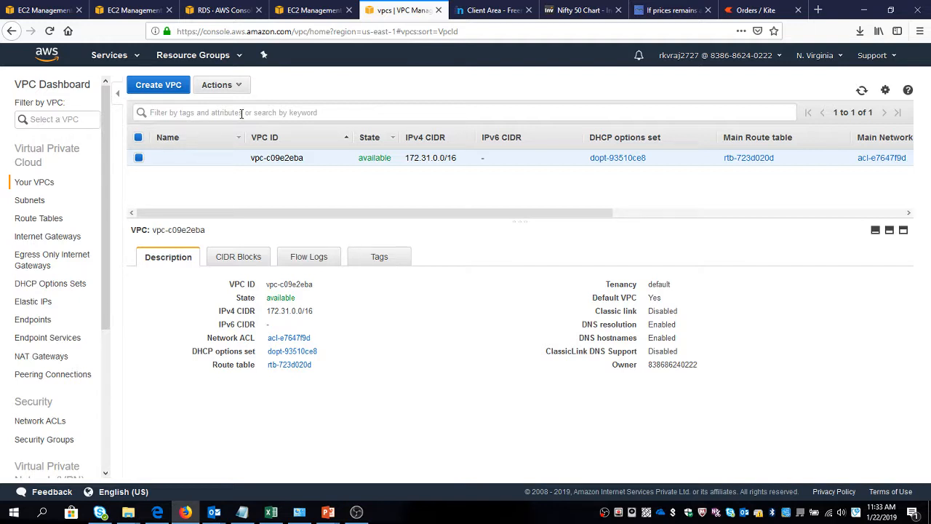
Create a VPC named Wordpress VPC with the IPv4 CIDR block 10.10.0.0/16.
left_click(172, 90)
left_click(189, 178)
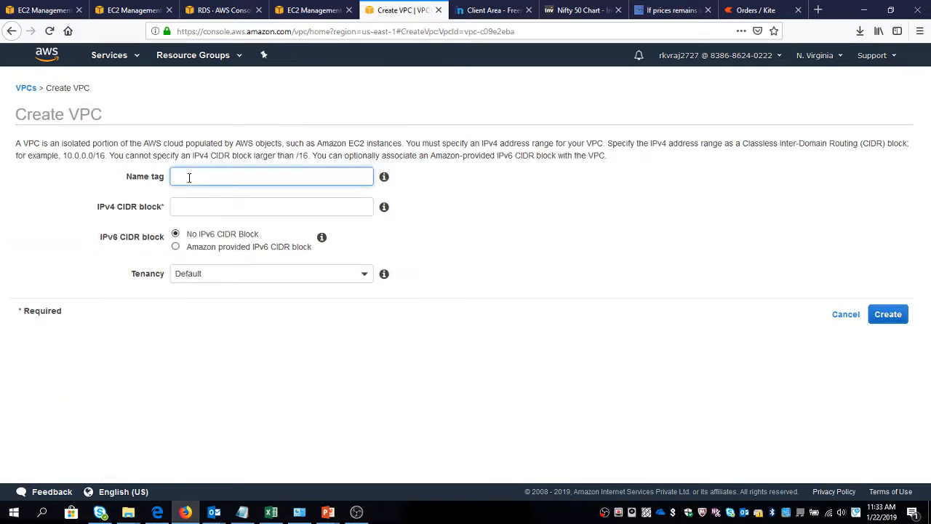
type("Wordpress VPC")
key("Tab")
type("10.")
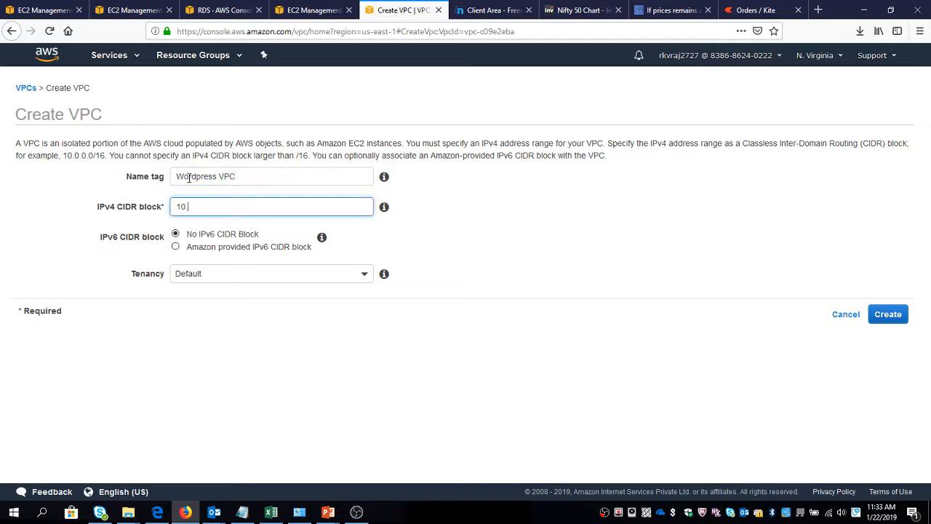
type("10.0.0/16")
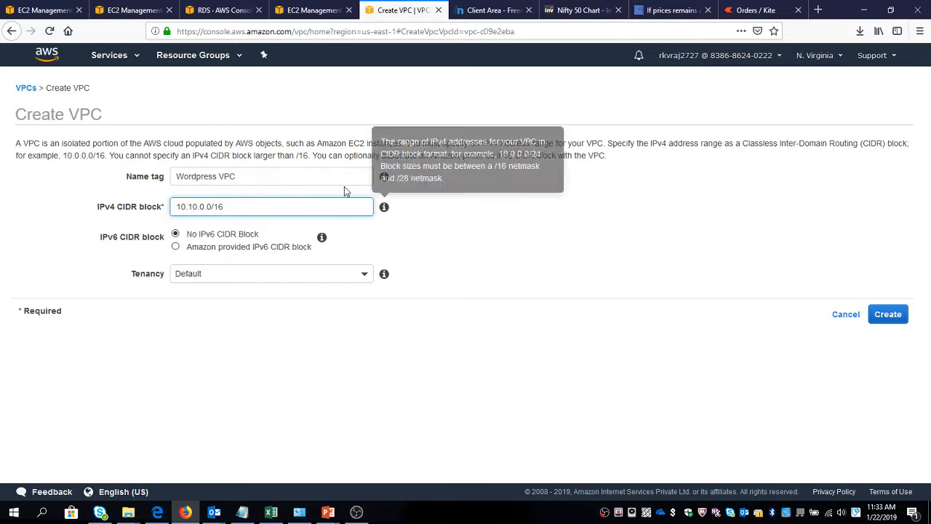
left_click(888, 315)
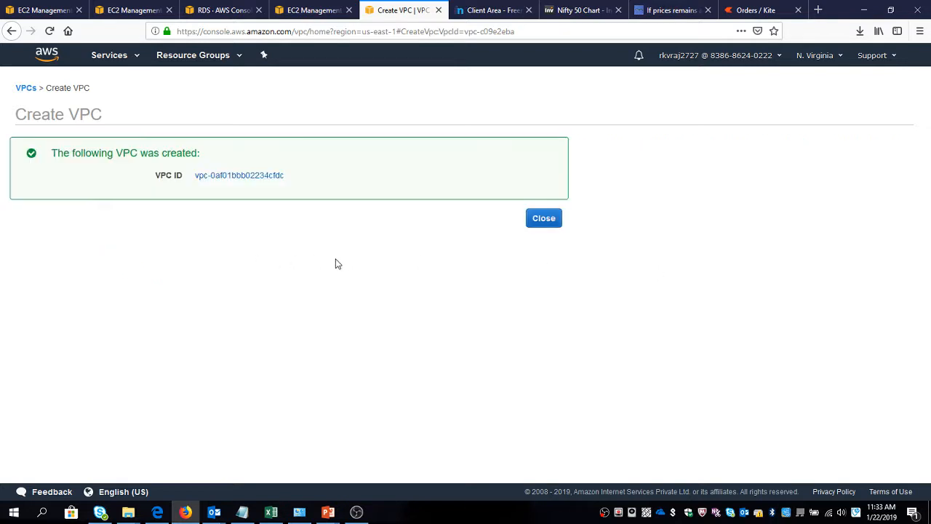
left_click(543, 219)
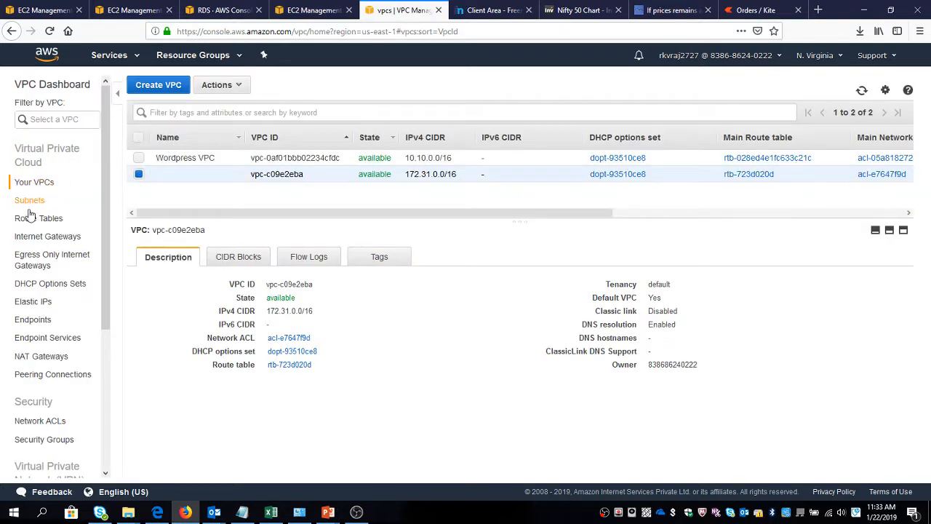
Delete the detached Wordpress internet gateway.
left_click(38, 236)
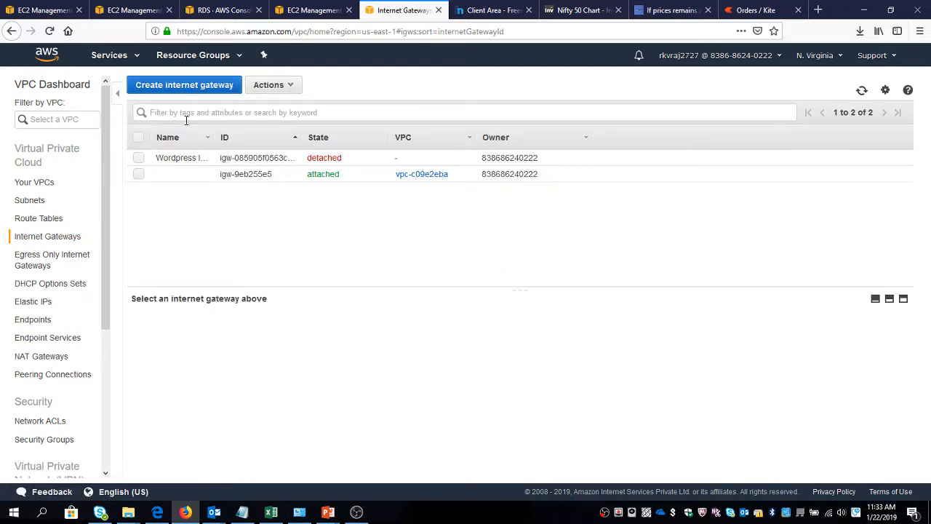
left_click(138, 158)
left_click(271, 85)
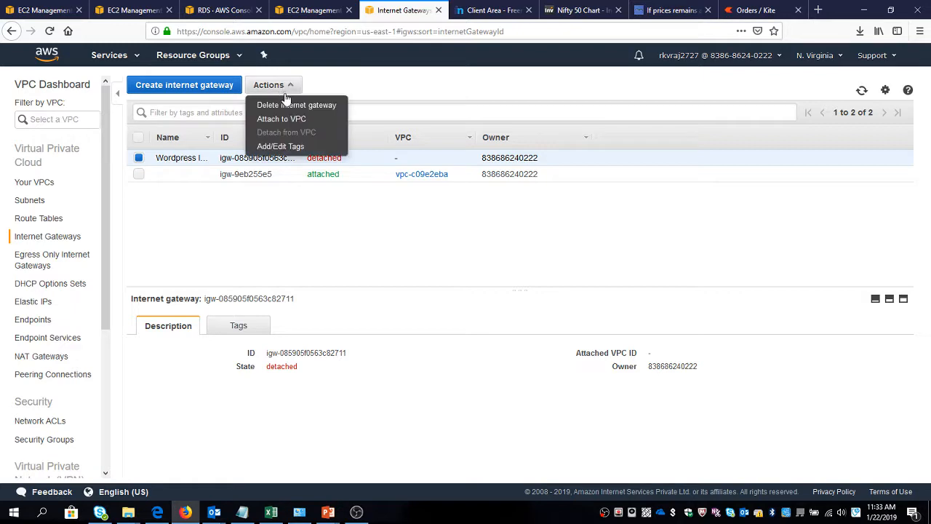
left_click(286, 105)
left_click(592, 312)
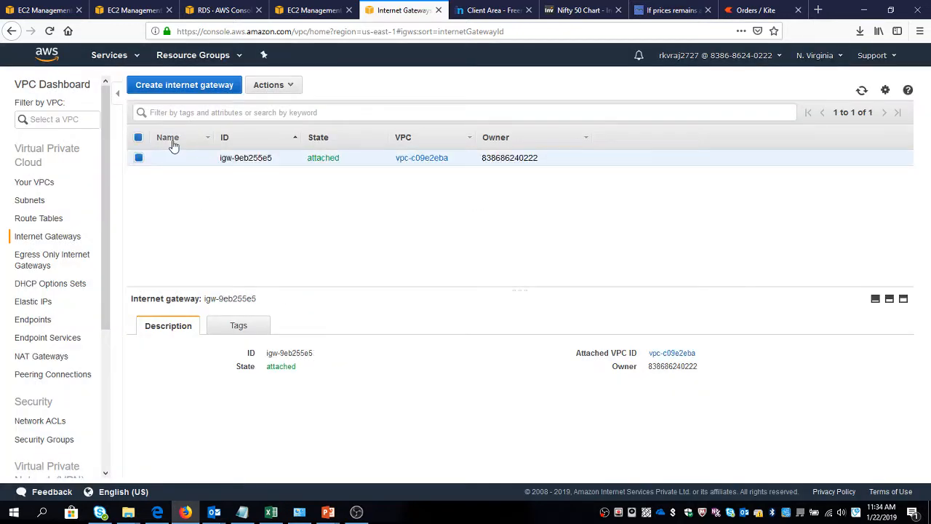
Create an internet gateway with the name tag Wordpress IGW.
left_click(193, 89)
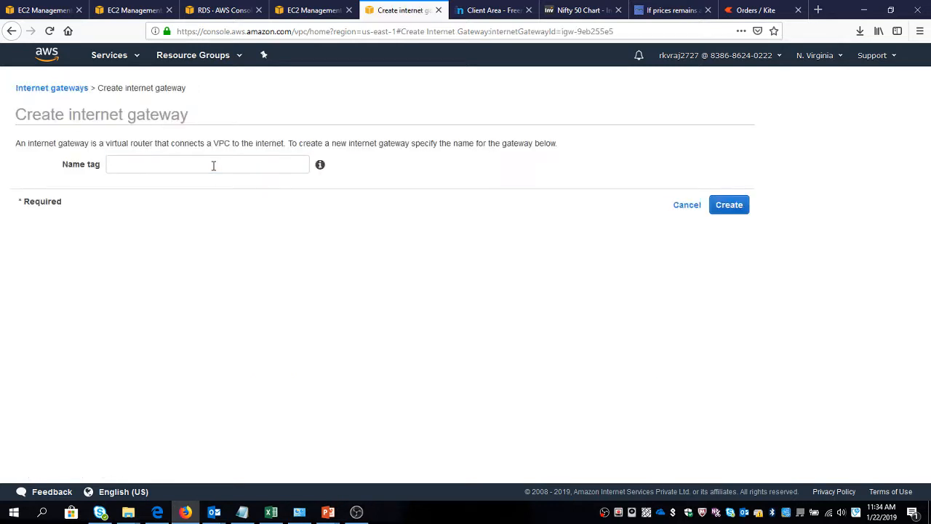
left_click(213, 165)
type("Wordpre")
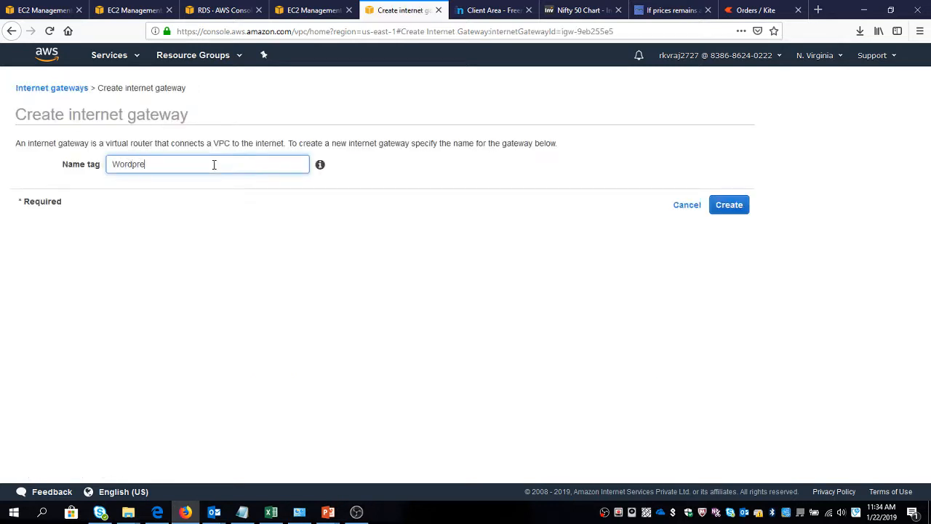
type("ss IGW")
left_click(720, 207)
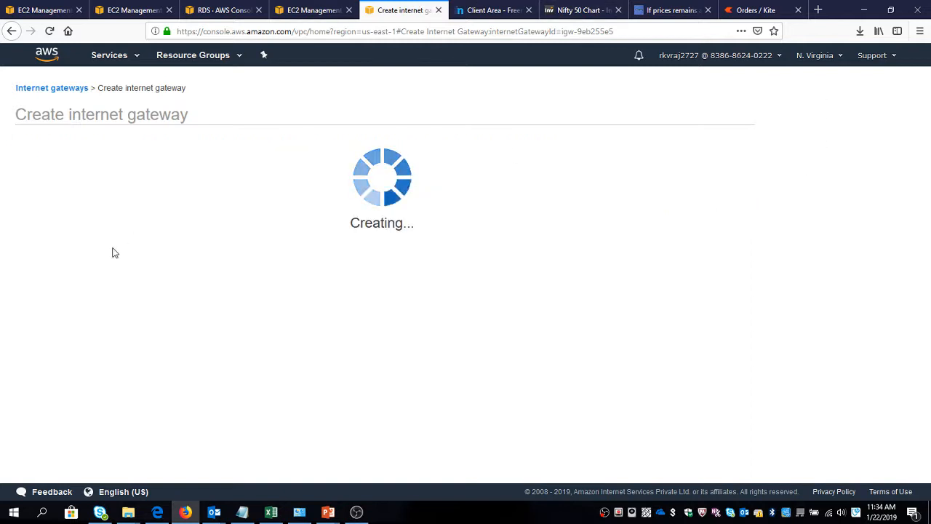
left_click(555, 217)
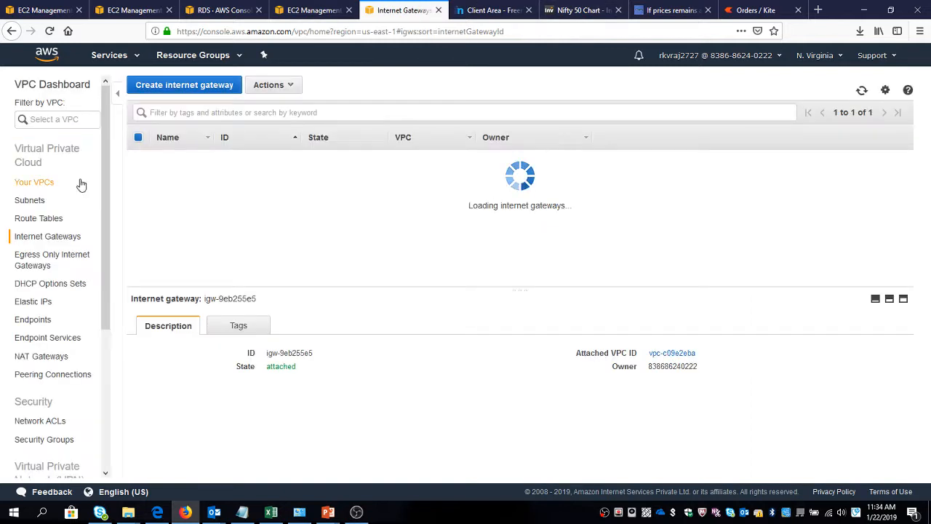
Start a new subnet with the name tag Public SBNET 1a.
left_click(42, 200)
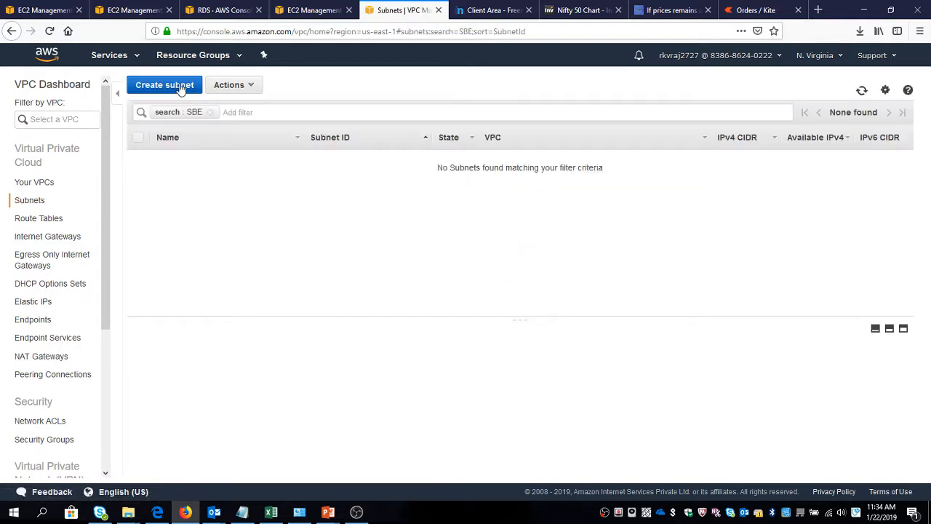
left_click(180, 88)
left_click(223, 163)
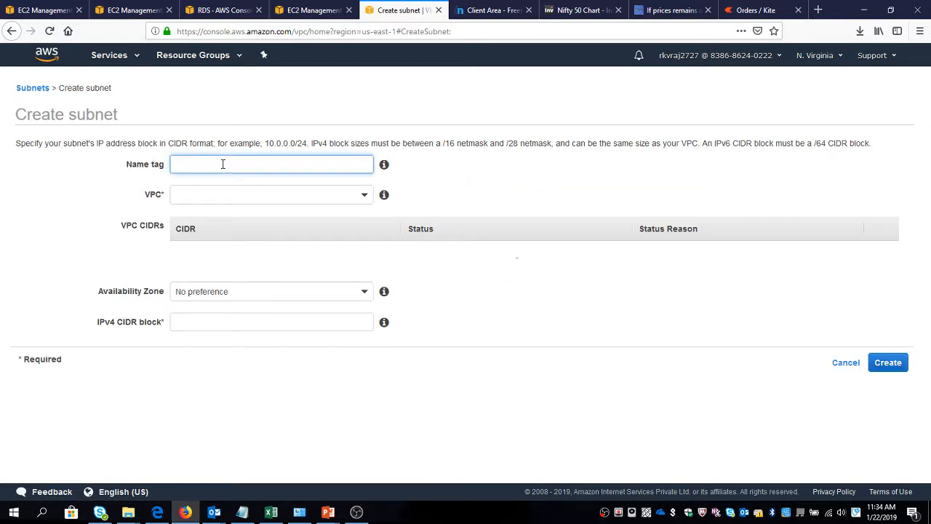
type("Public SBNET")
key("ctrl+a")
key("End")
type("1a")
key("ctrl+a")
Assign the new subnet to the Wordpress VPC in availability zone us-east-1a.
key("Tab")
key("Down")
key("Up")
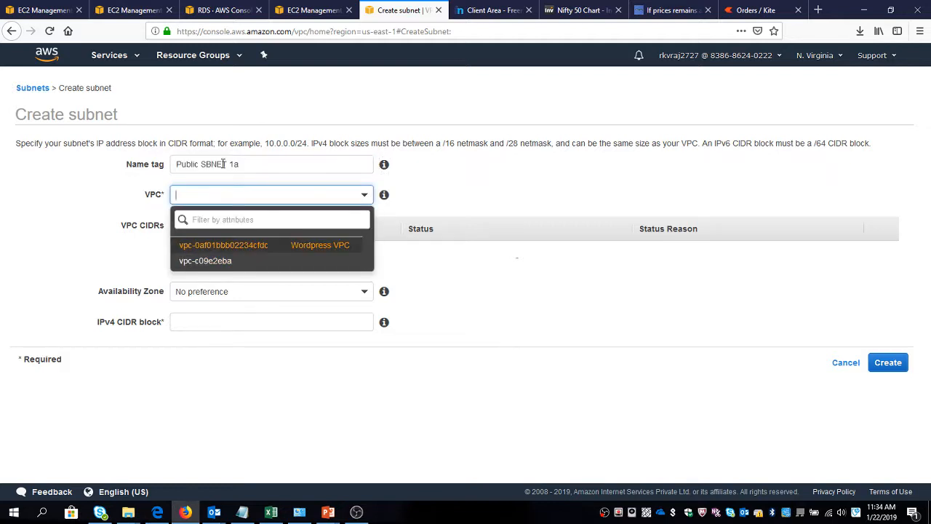
key("Return")
key("Tab")
key("Down")
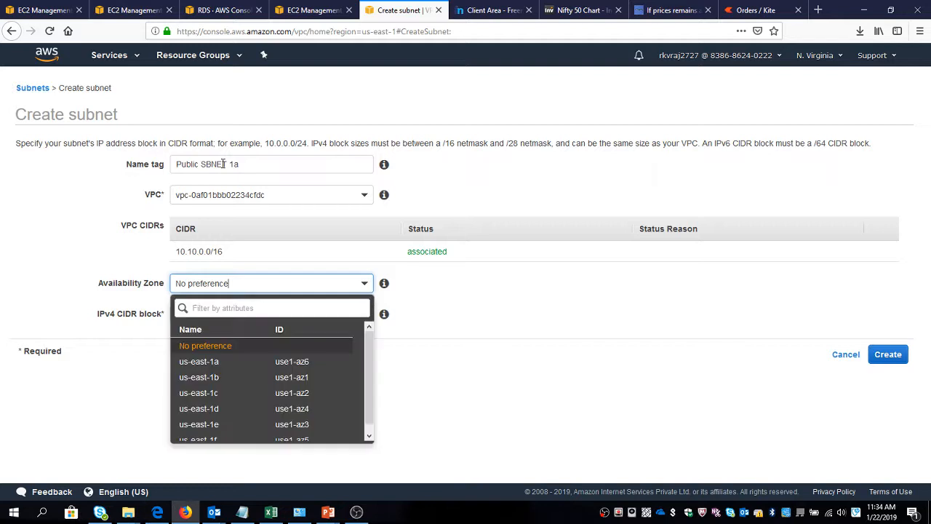
key("Down")
key("Return")
key("Tab")
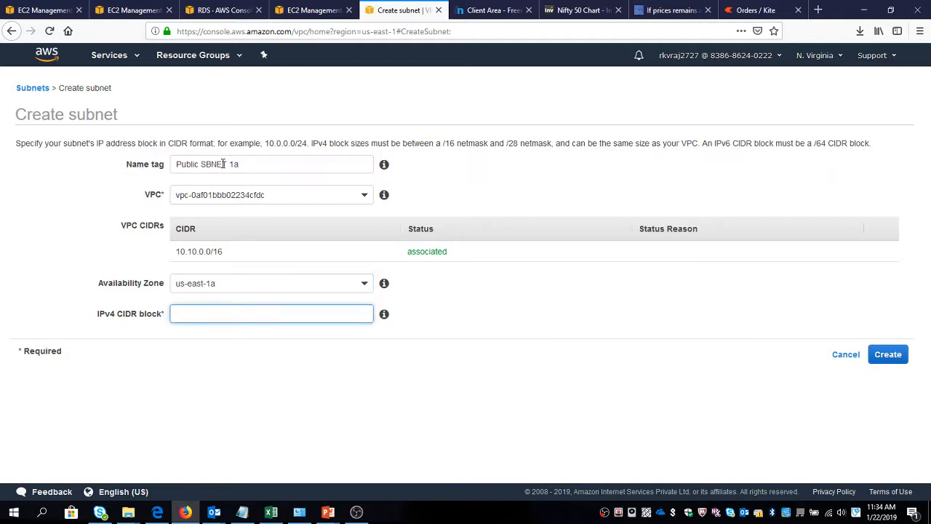
Set the subnet's IPv4 CIDR block to 10.10.1.0/24.
type("10.10.1.0/24")
left_click(278, 340)
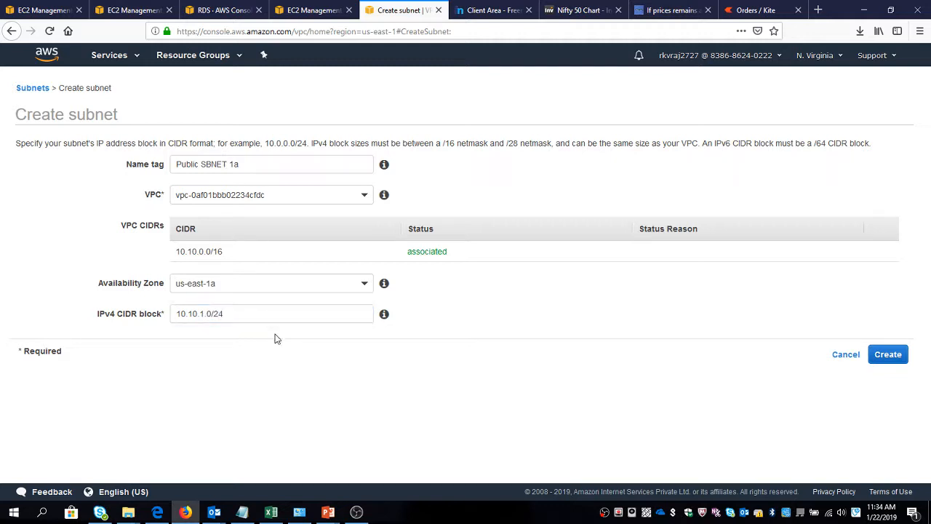
Try 10.1.1.0/24 as the subnet's IPv4 CIDR block, and restore it to 10.10.1.0/24.
left_click(208, 315)
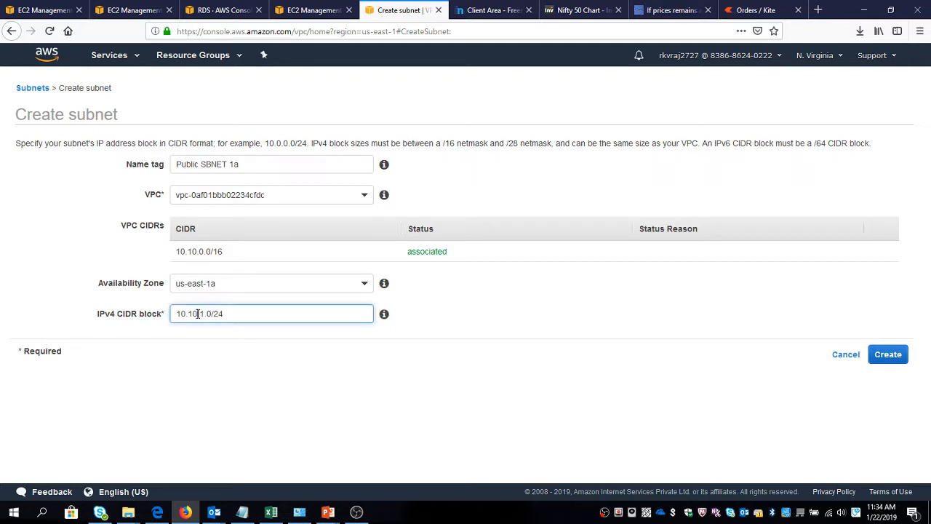
key("BackSpace")
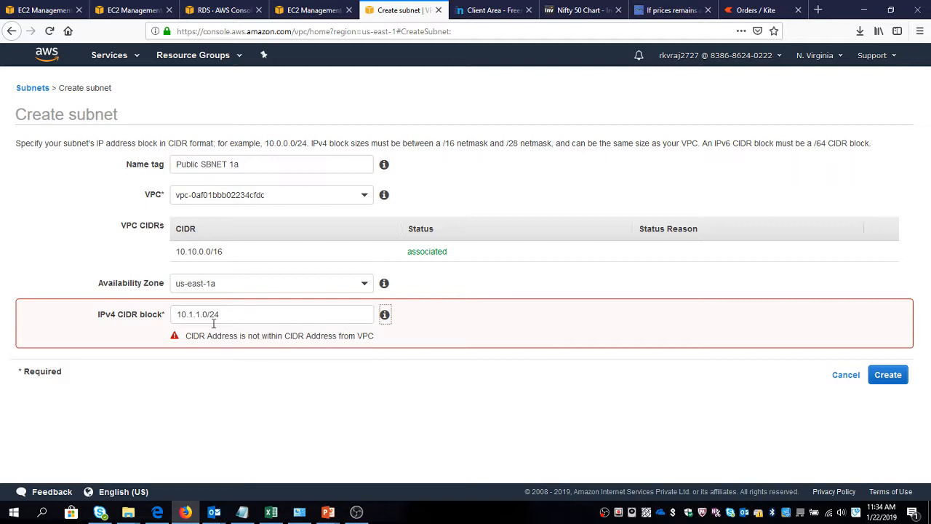
left_click(192, 314)
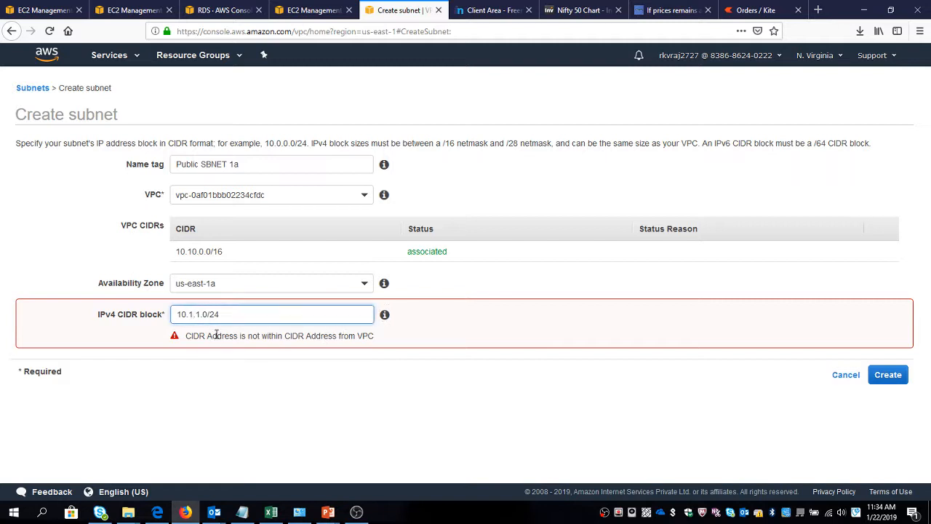
type("0")
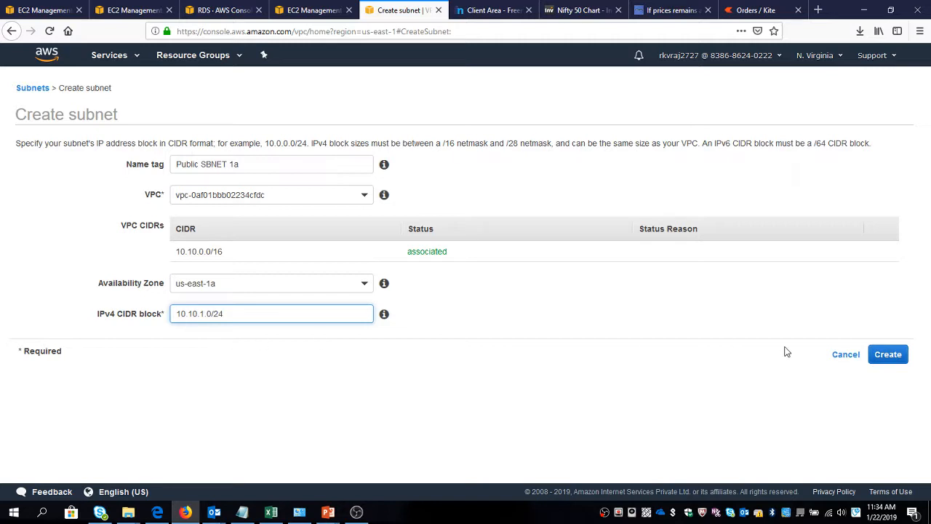
Create the Public SBNET 1a subnet and clear the SBE search filter from the subnet list.
left_click(885, 361)
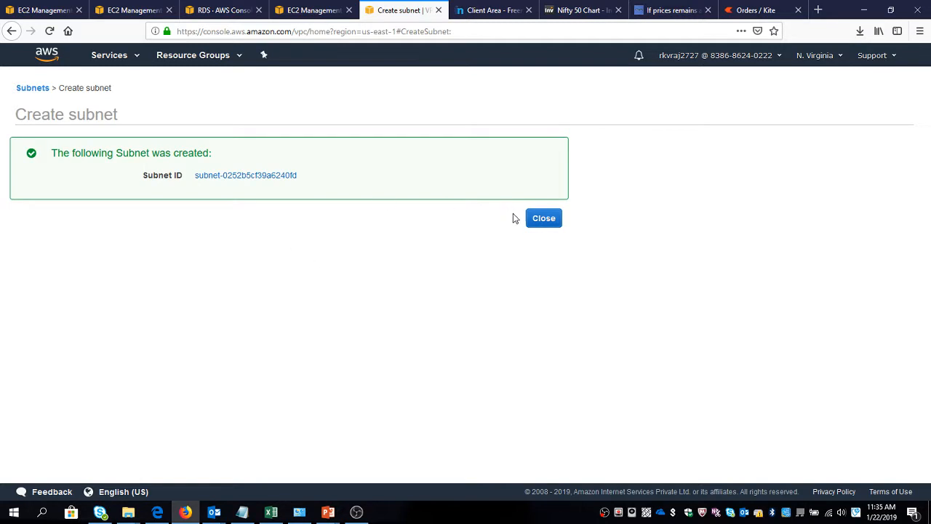
left_click(549, 226)
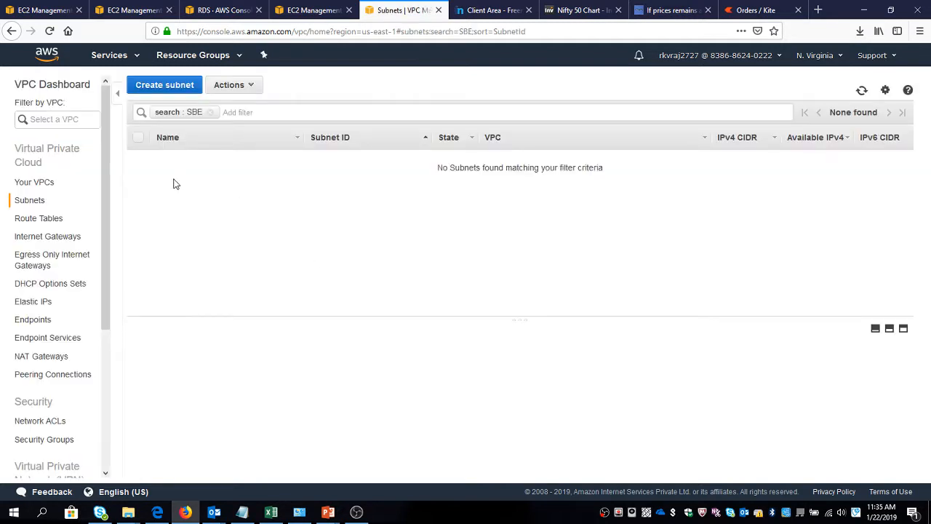
left_click(210, 112)
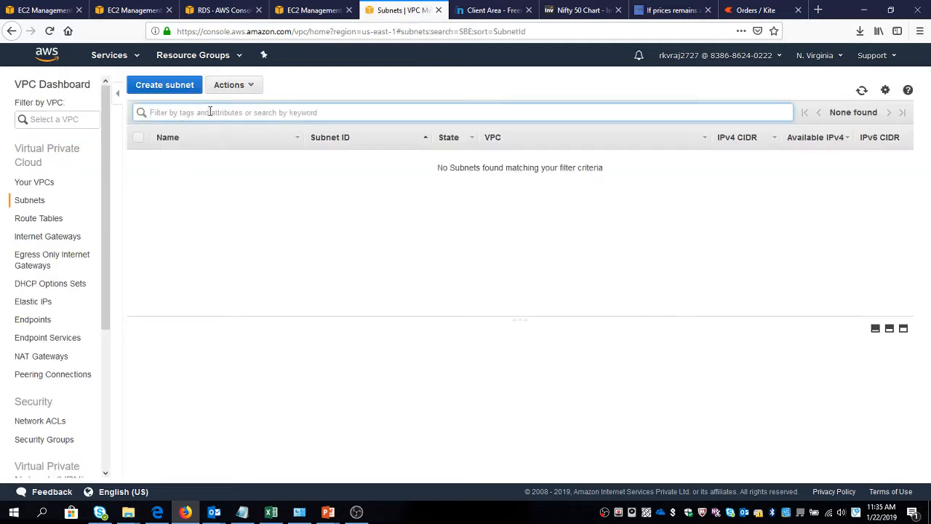
left_click(351, 88)
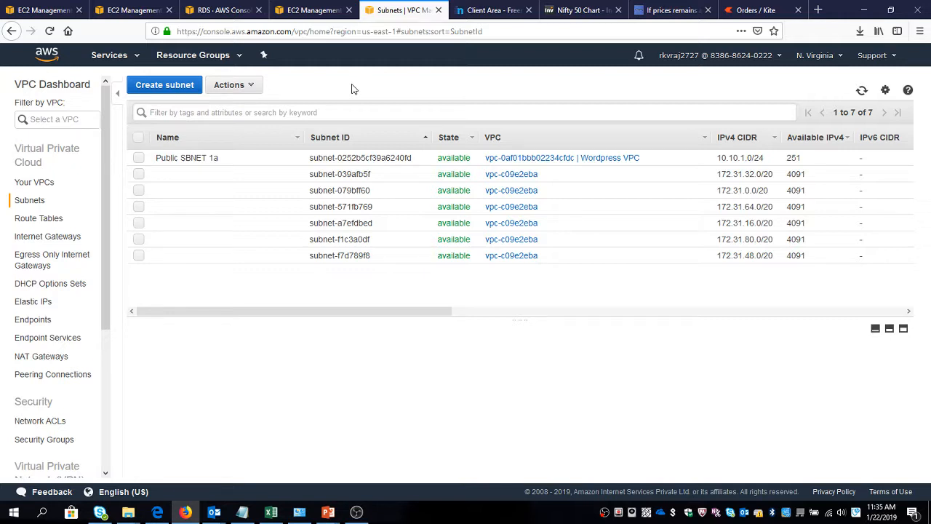
Start a second subnet named Public SBNET 1b and assign it to the Wordpress VPC.
left_click(166, 85)
left_click(192, 164)
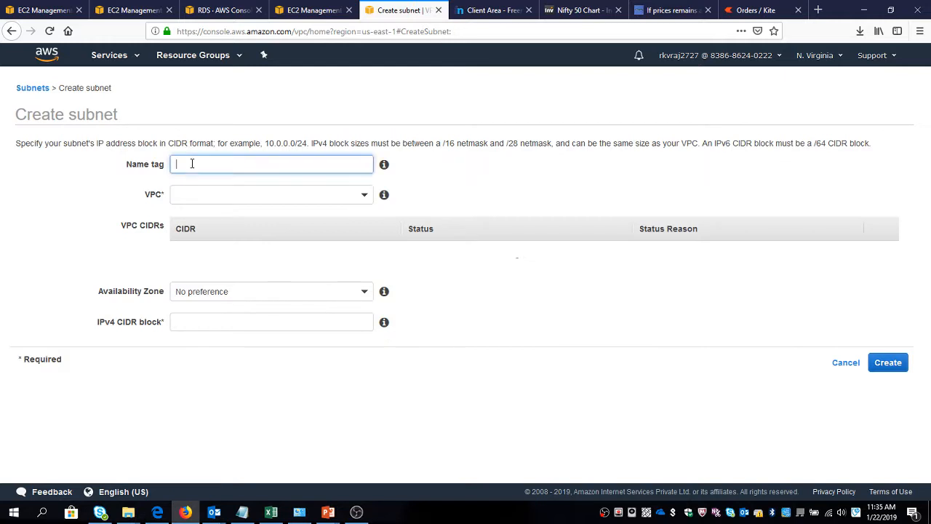
type("Public SBNET 1a")
key("BackSpace")
type("b")
key("Tab")
key("Down")
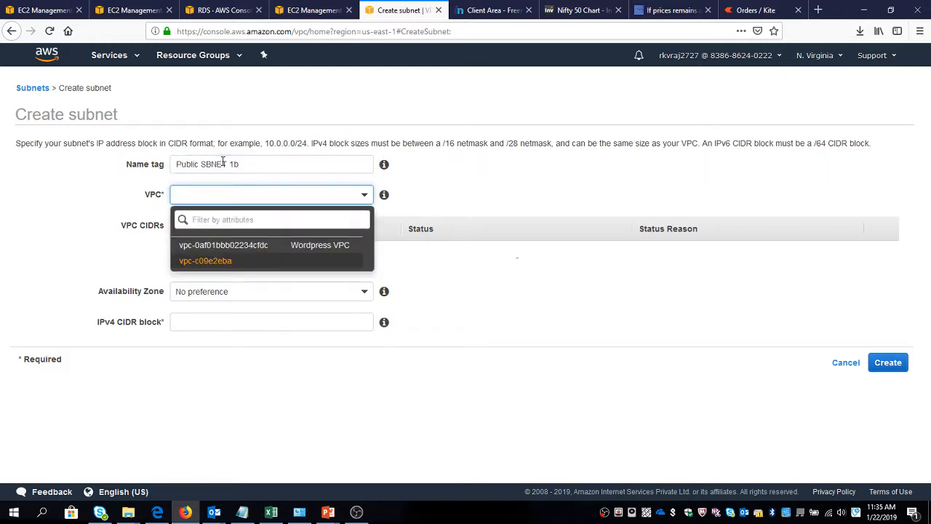
key("Up")
key("Return")
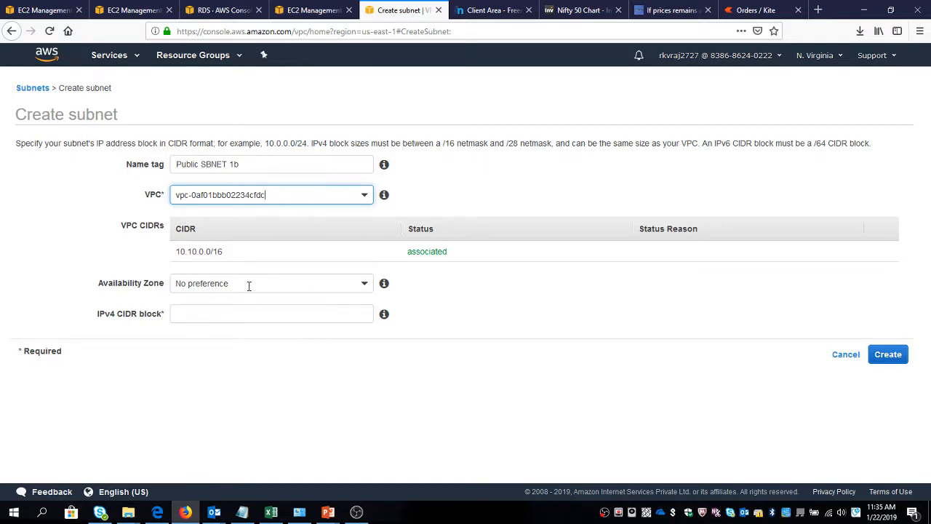
Set the availability zone to us-east-1b and the IPv4 CIDR block to 10.10.3.0/24, and create the subnet.
left_click(248, 287)
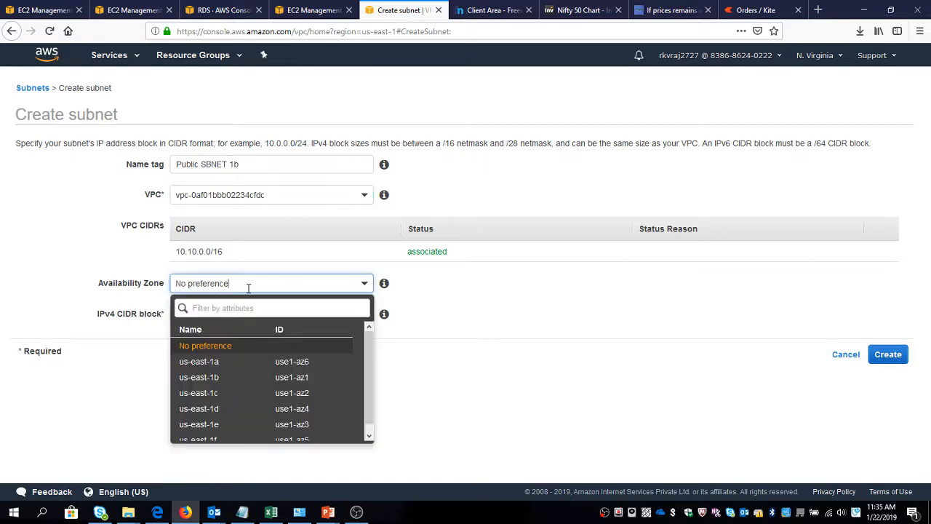
left_click(219, 378)
left_click(204, 314)
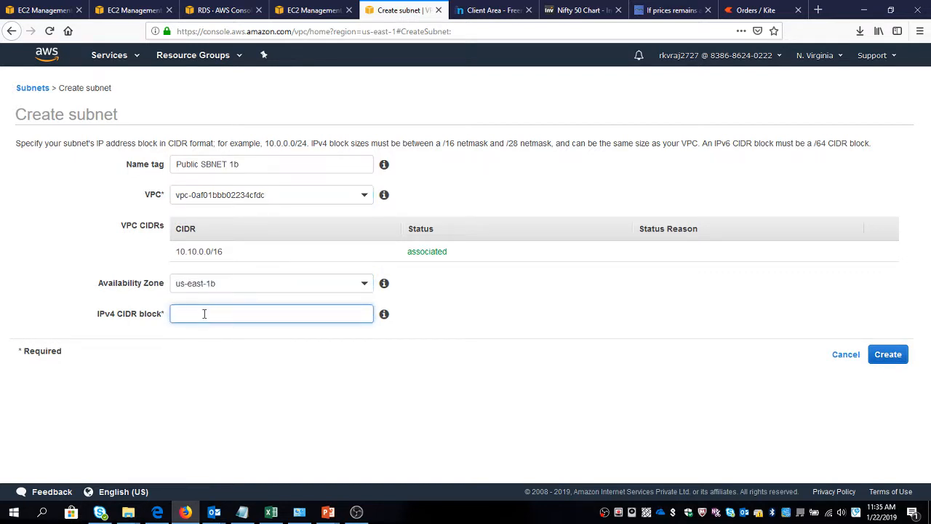
type("10.10.3.0/24")
left_click(893, 354)
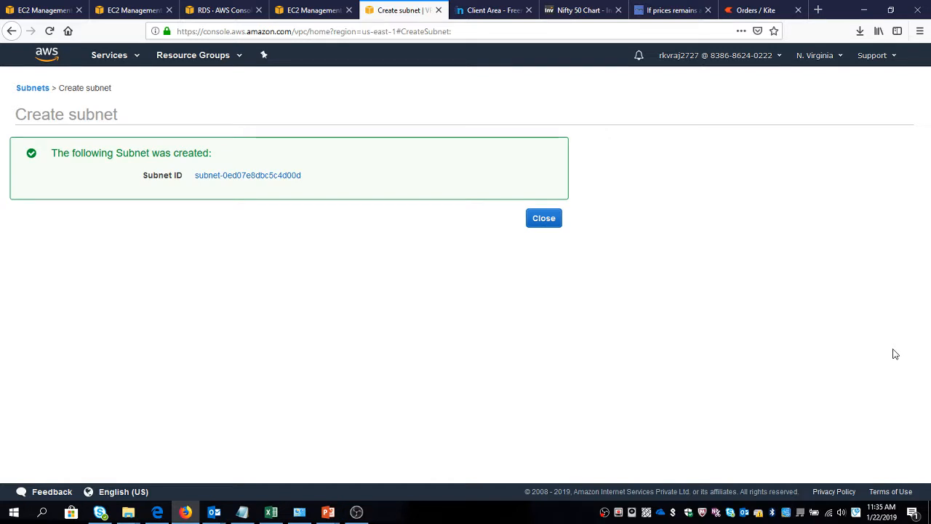
left_click(542, 220)
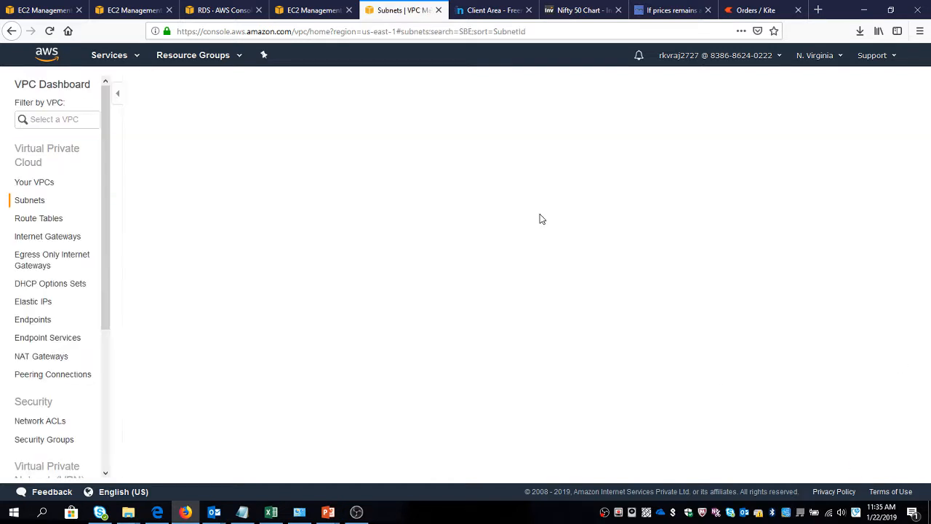
Start a new subnet named Private SBNET 1a and assign it to the Wordpress VPC.
left_click(153, 85)
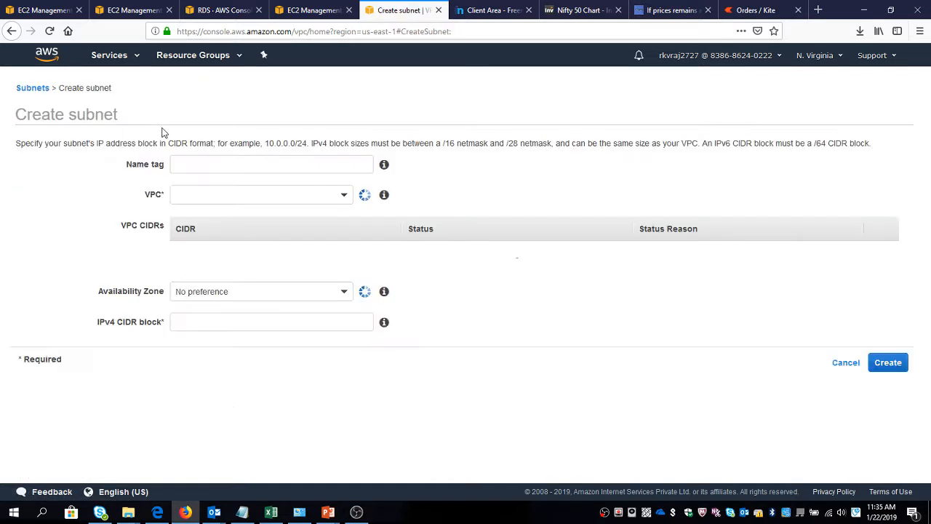
left_click(187, 163)
type("Public SBNET 1a")
double_click(188, 164)
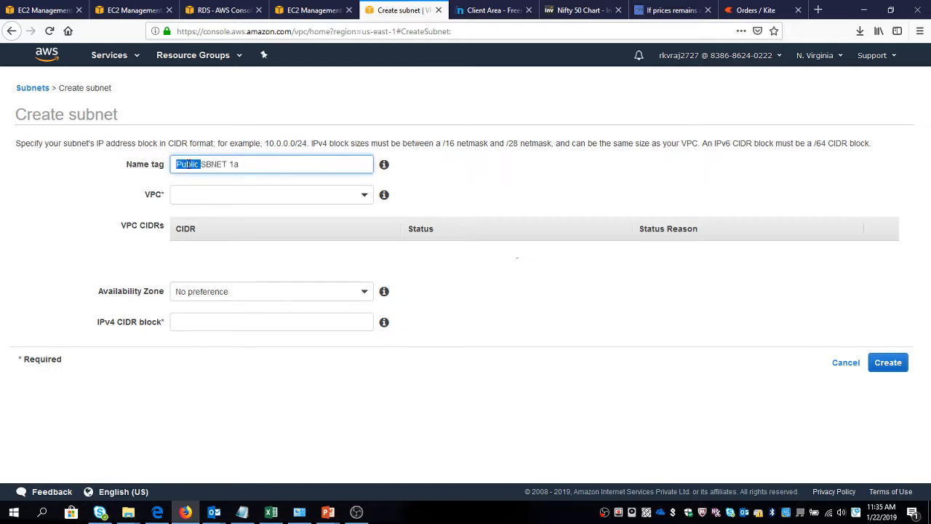
type("PO")
key("BackSpace")
type("rivae")
key("BackSpace")
type("te")
key("Tab")
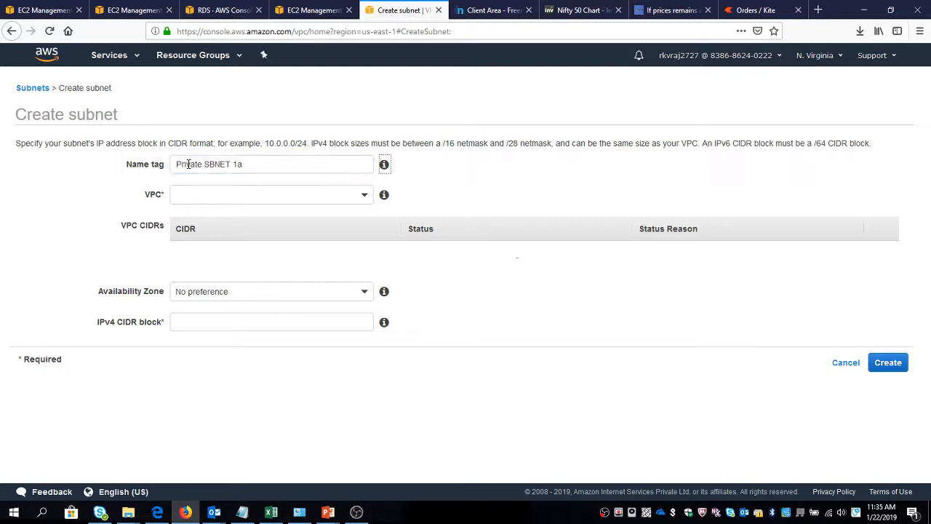
left_click(216, 196)
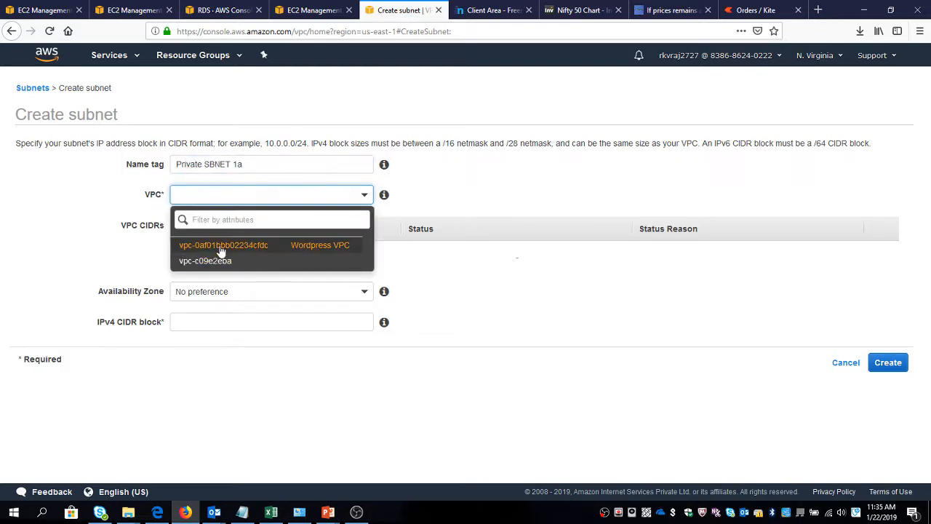
left_click(221, 247)
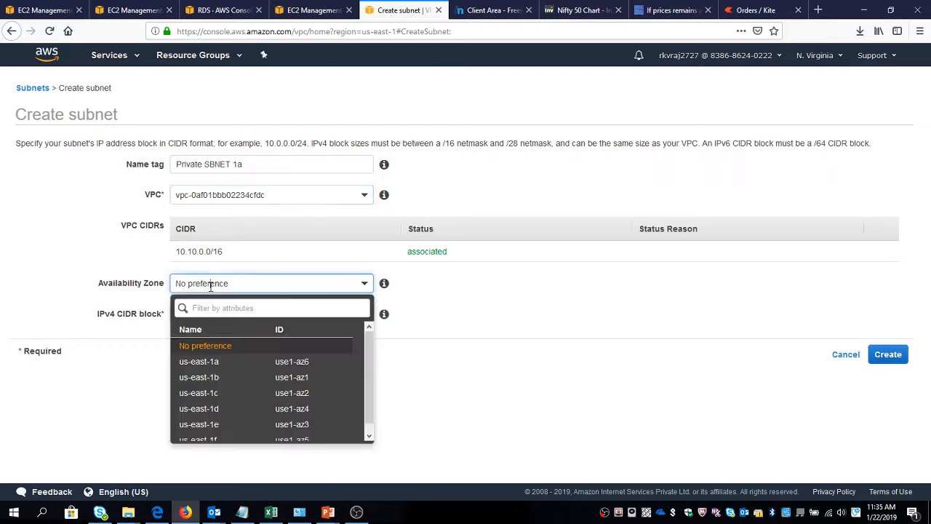
Set the availability zone to us-east-1a and the IPv4 CIDR block to 10.10.2.0/24, and create the subnet.
left_click(200, 363)
left_click(198, 308)
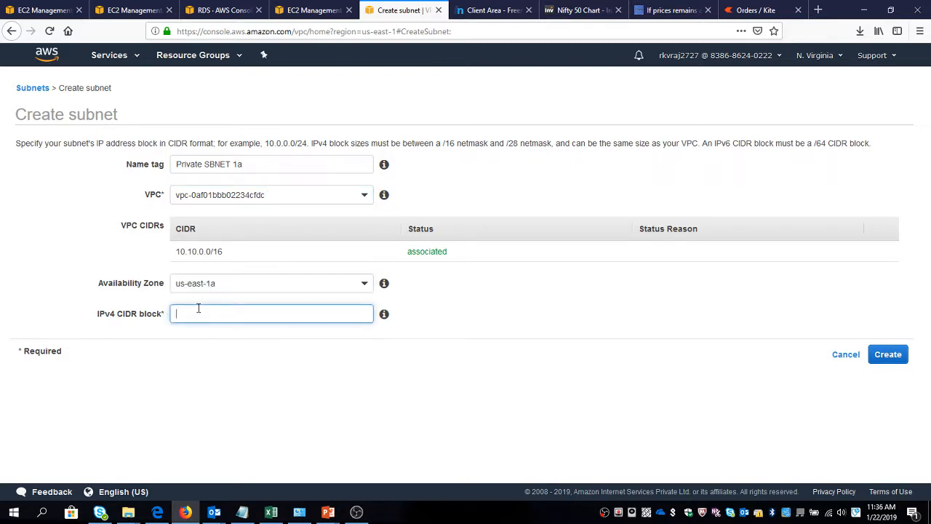
type("10.10.2.0/24")
left_click(888, 354)
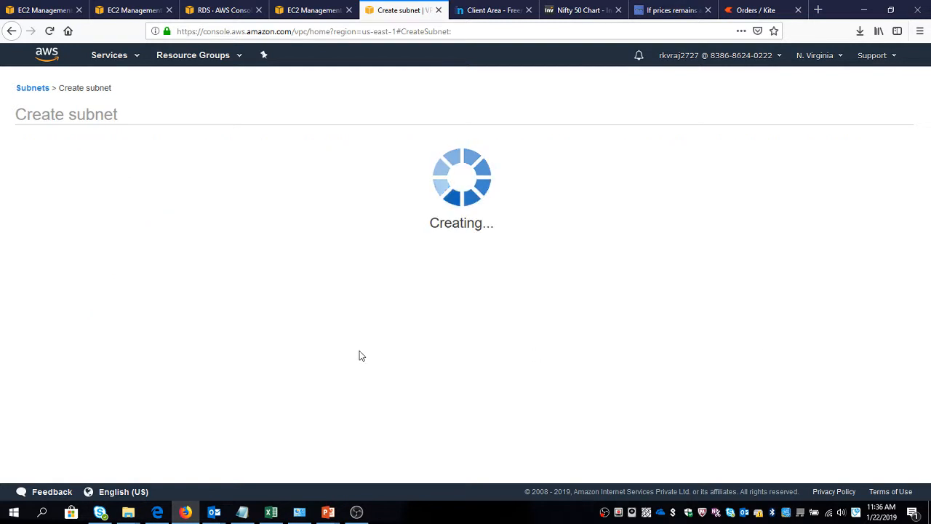
left_click(544, 219)
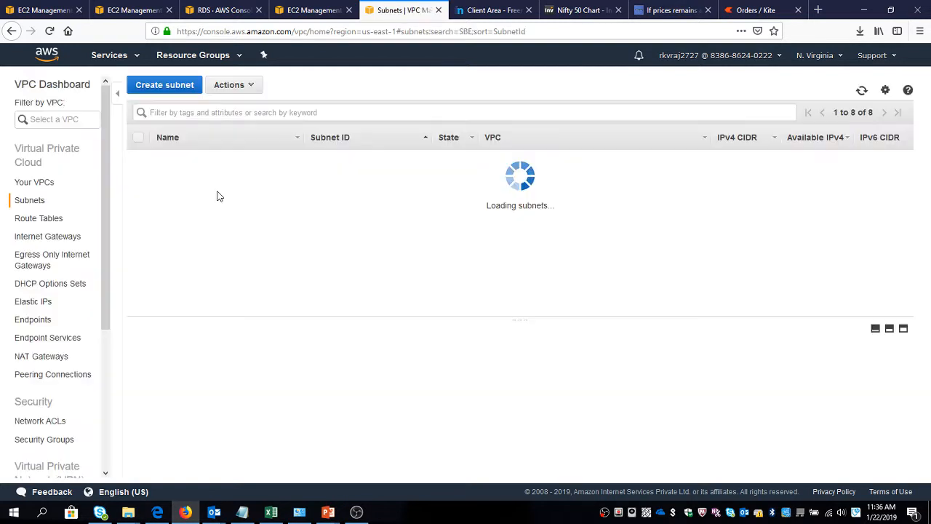
Start another subnet named Private SBNET 1b and assign it to the Wordpress VPC.
left_click(174, 85)
left_click(185, 163)
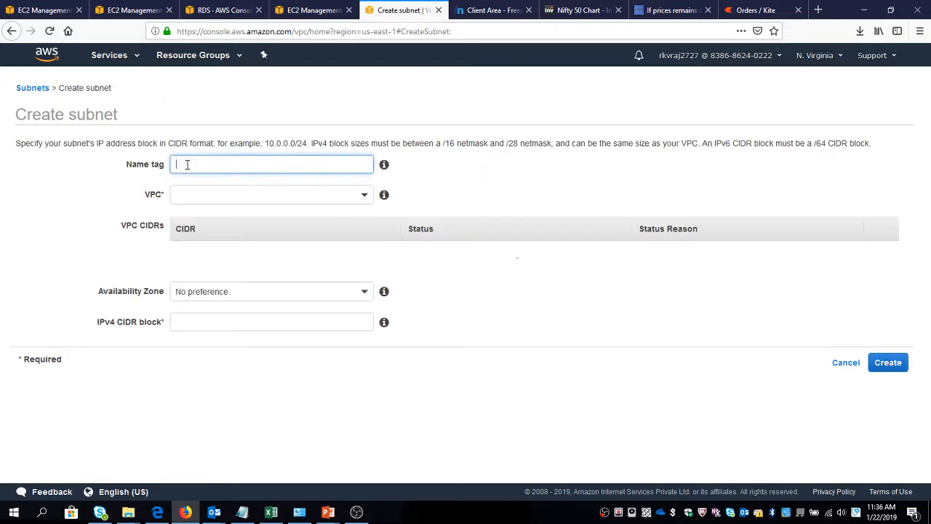
type("Public SBNET 1a")
double_click(187, 163)
type("Private")
key("Tab")
key("Tab")
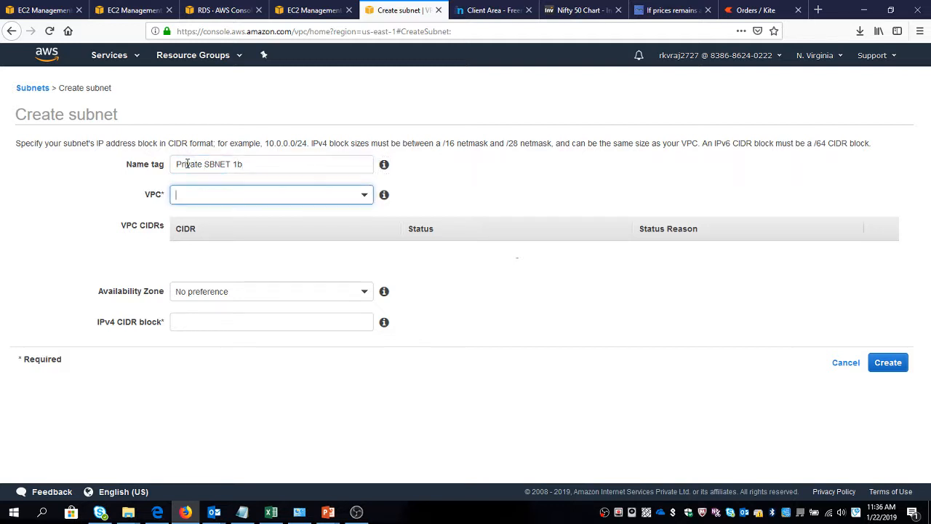
key("Down")
key("Down")
key("Up")
key("Return")
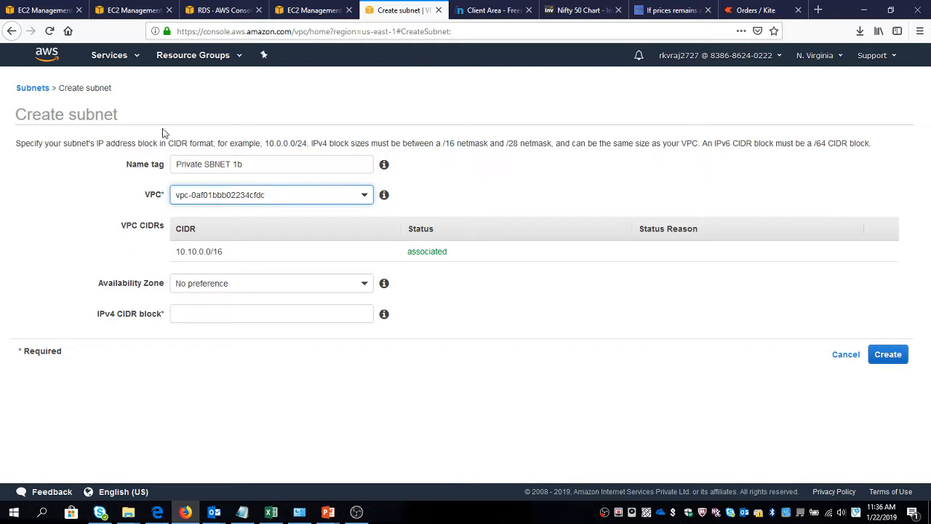
Set the availability zone to us-east-1b and the IPv4 CIDR block to 10.10.4.0/24, and create the subnet.
left_click(220, 282)
left_click(207, 377)
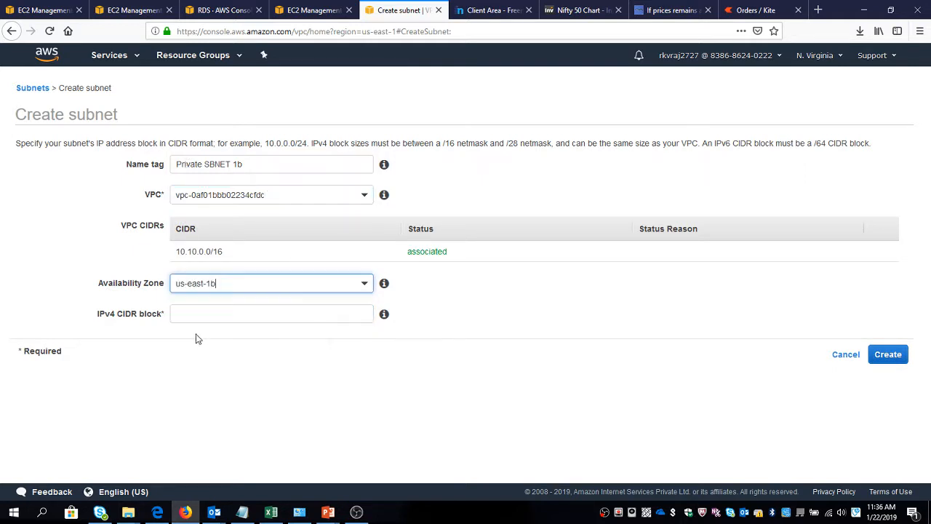
left_click(191, 315)
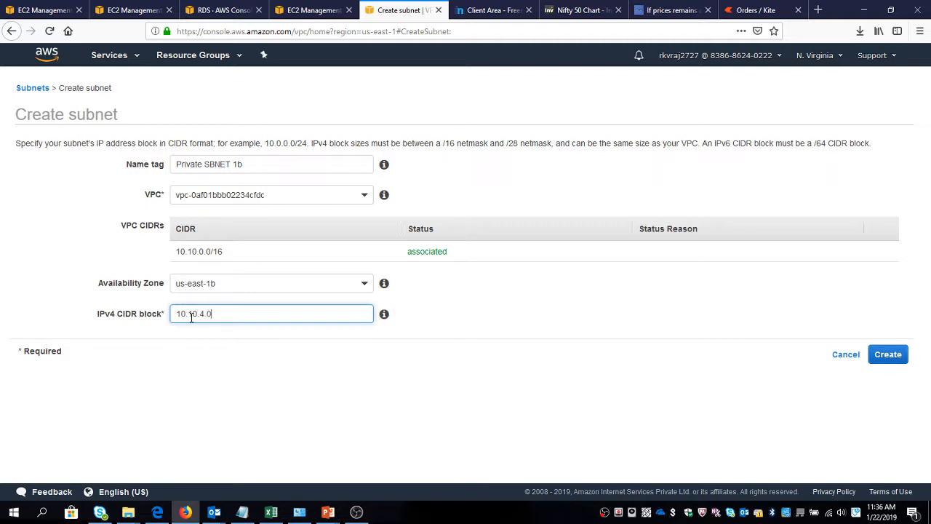
type("10.10.4.0/24")
left_click(886, 356)
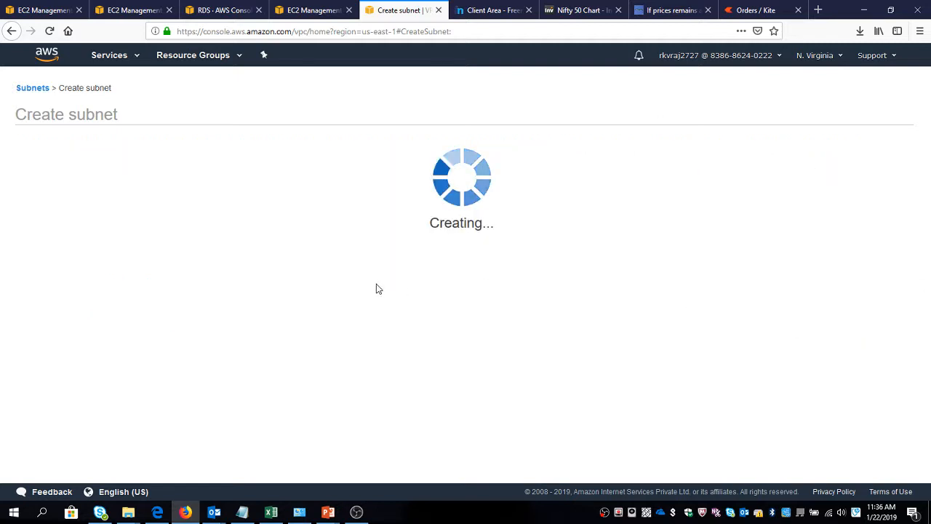
left_click(544, 219)
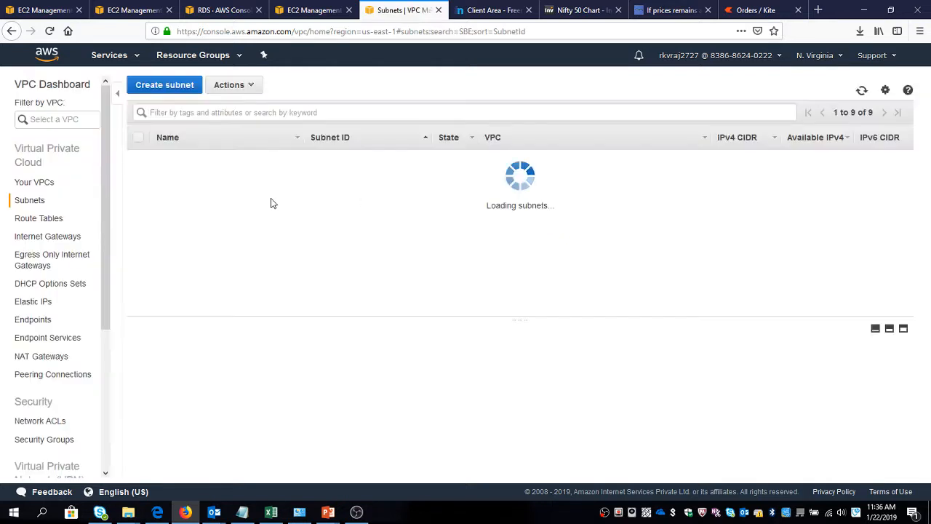
Filter the subnet list by SBNE and examine the subnets' CIDR blocks, availability zones, route tables and network ACLs.
left_click(208, 114)
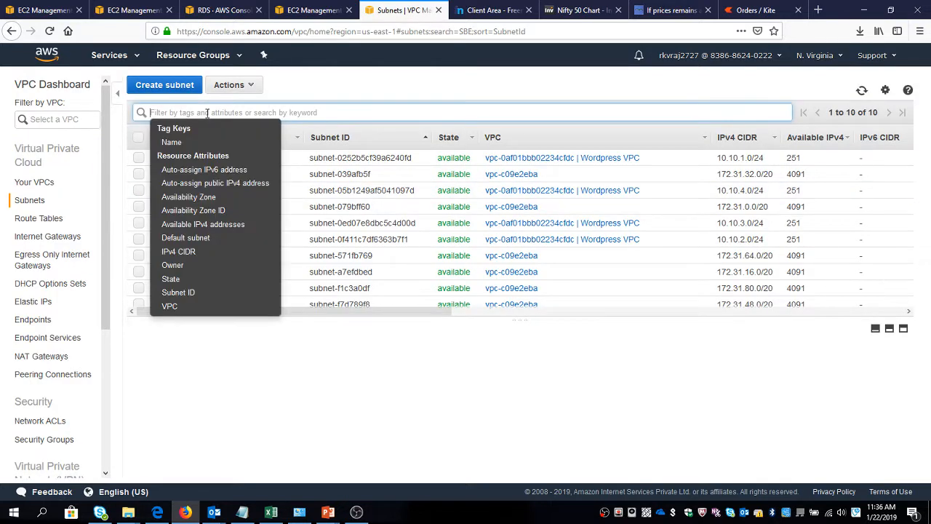
type("SBNE")
key("Return")
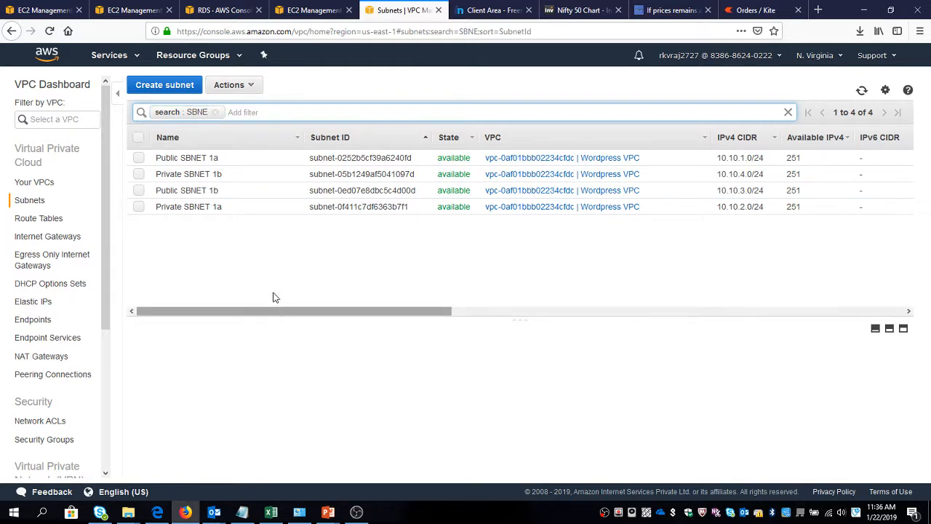
left_click_drag(284, 310, 459, 302)
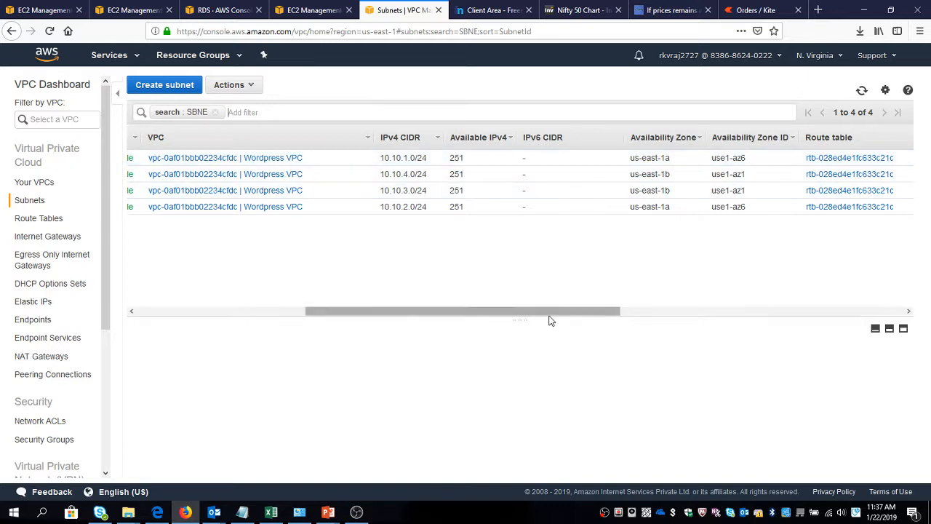
left_click_drag(550, 313, 808, 293)
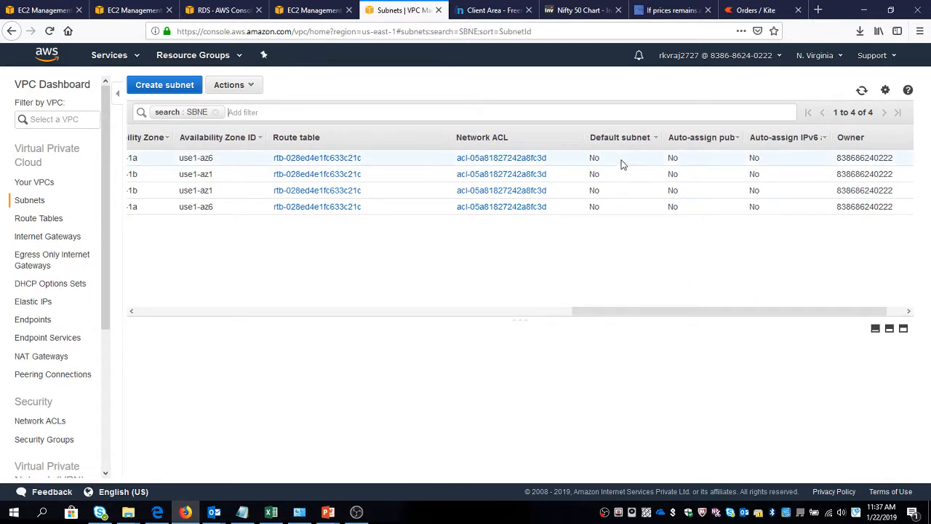
left_click_drag(625, 316, 167, 374)
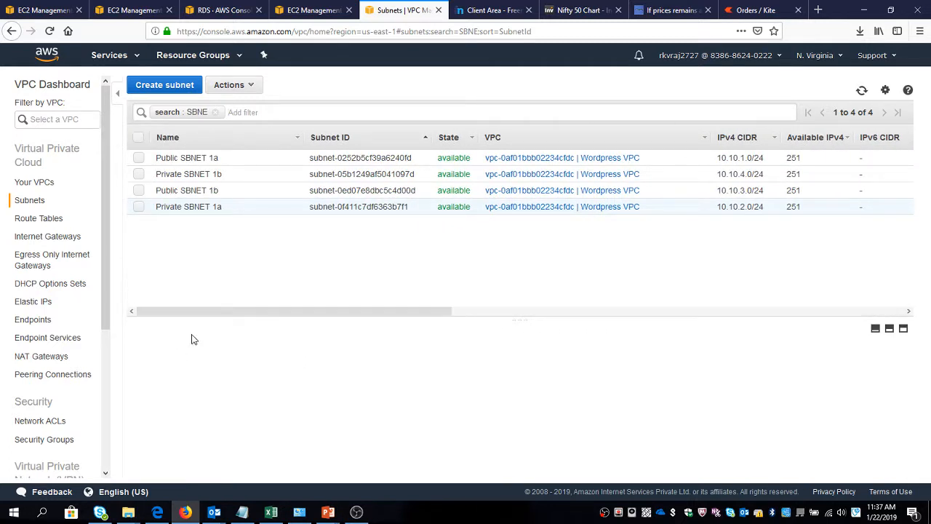
left_click_drag(280, 307, 538, 271)
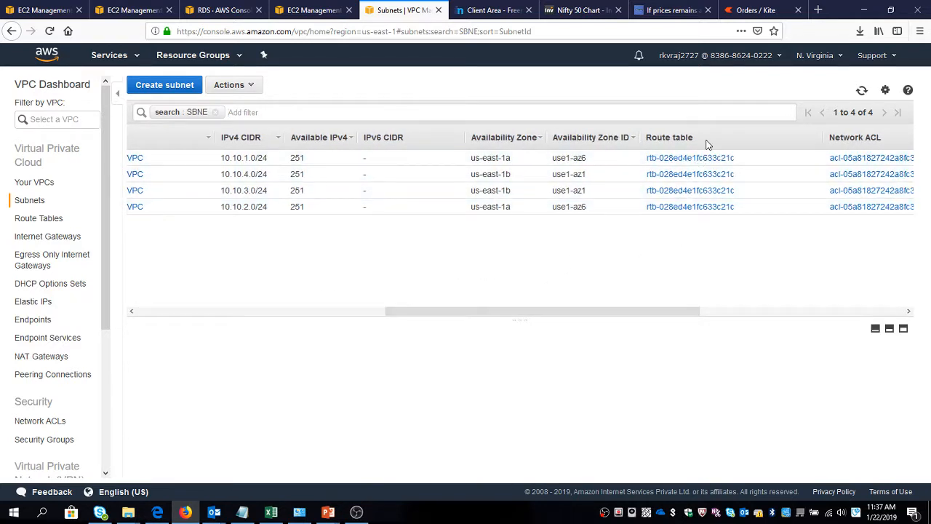
left_click_drag(613, 311, 307, 349)
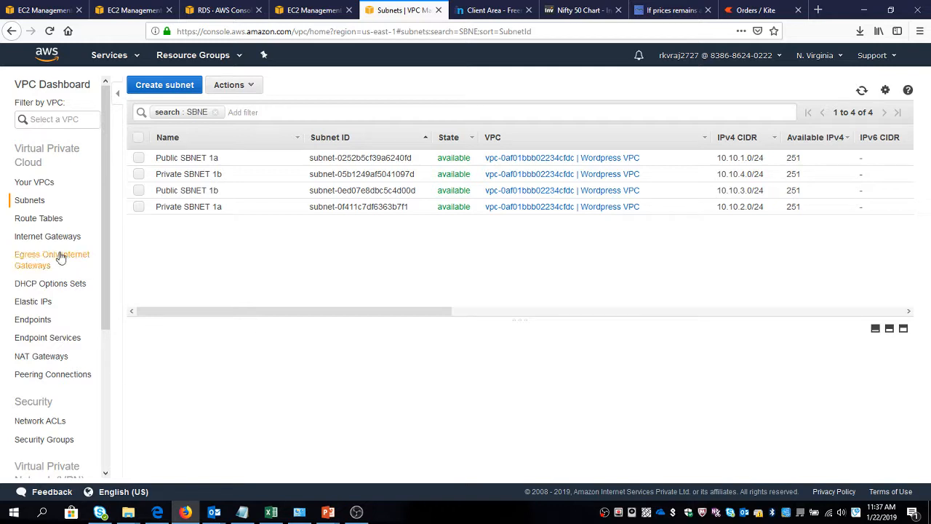
Create a route table named Public RT in the Wordpress VPC.
left_click(39, 219)
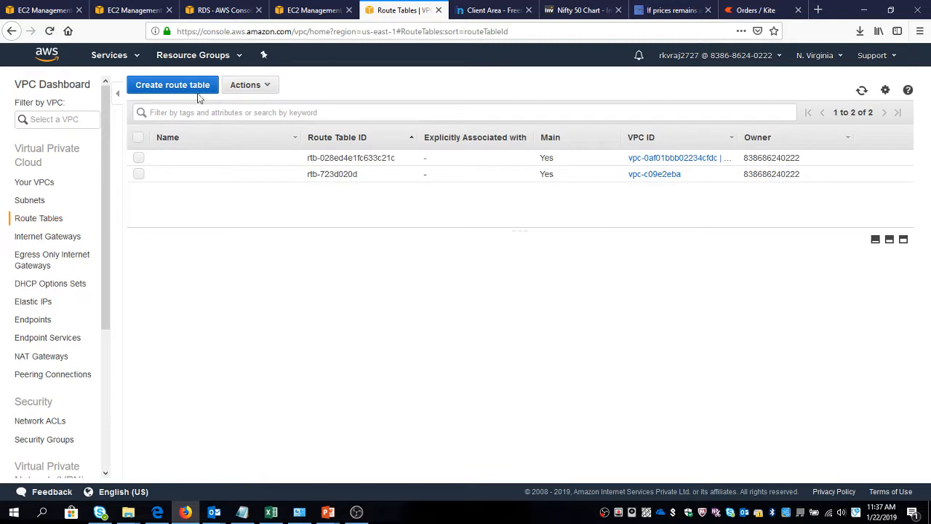
left_click(197, 90)
left_click(208, 163)
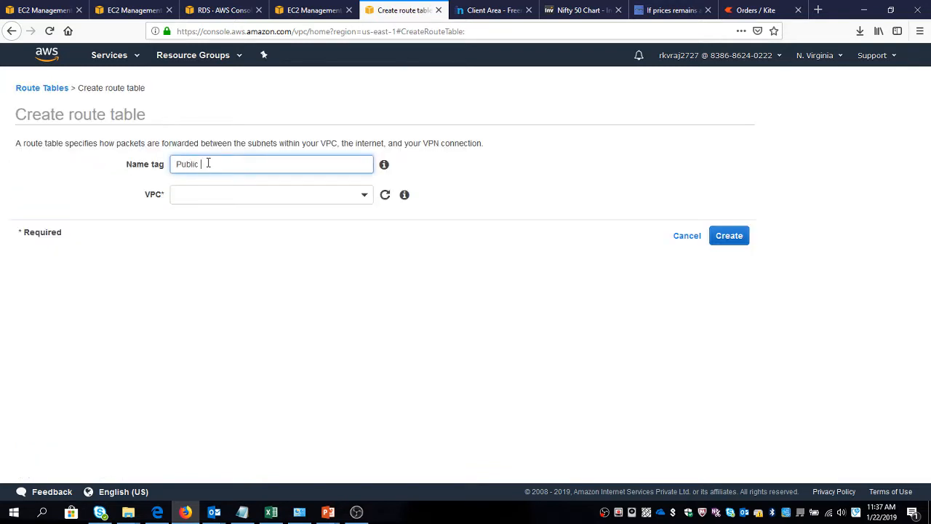
key("Tab")
key("Down")
key("Down")
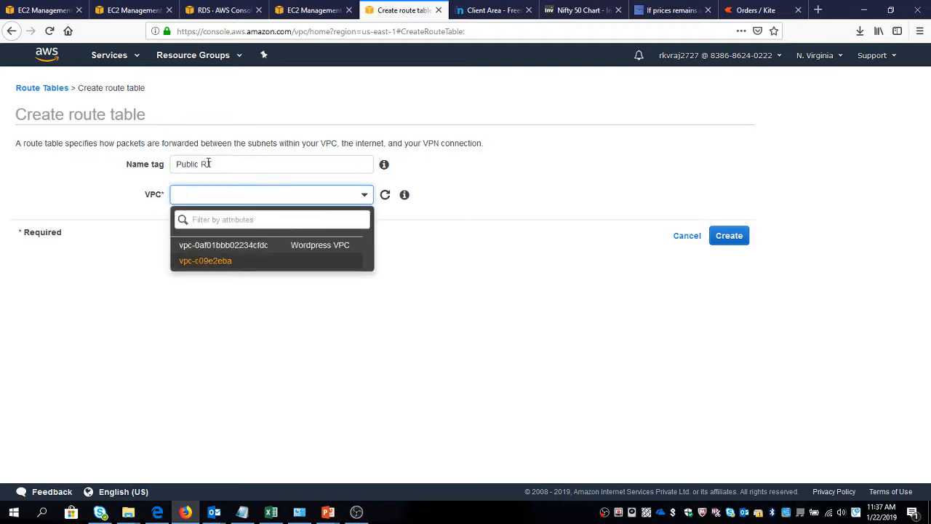
key("Up")
key("Return")
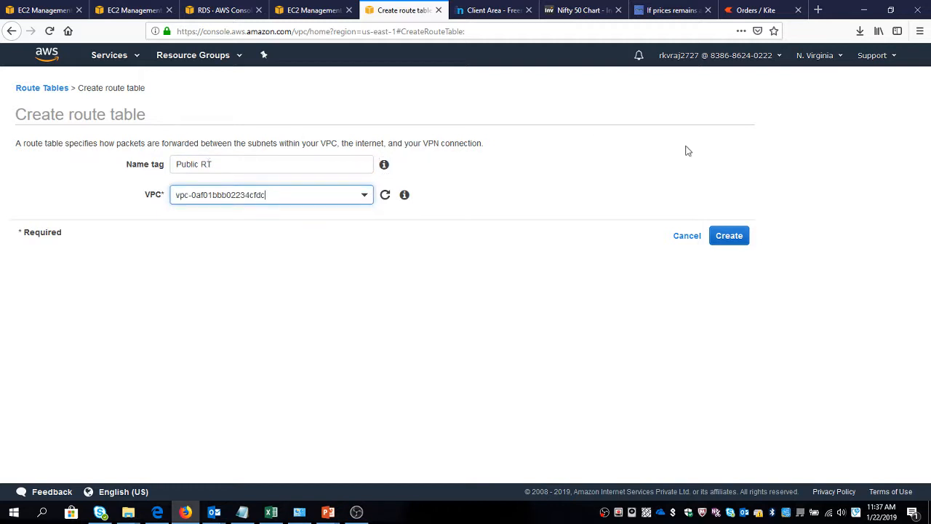
left_click(729, 235)
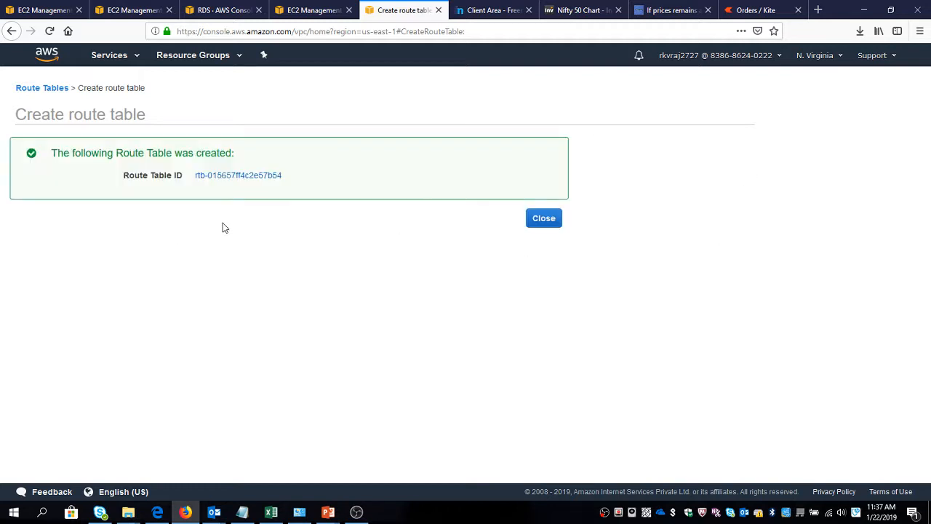
left_click(536, 224)
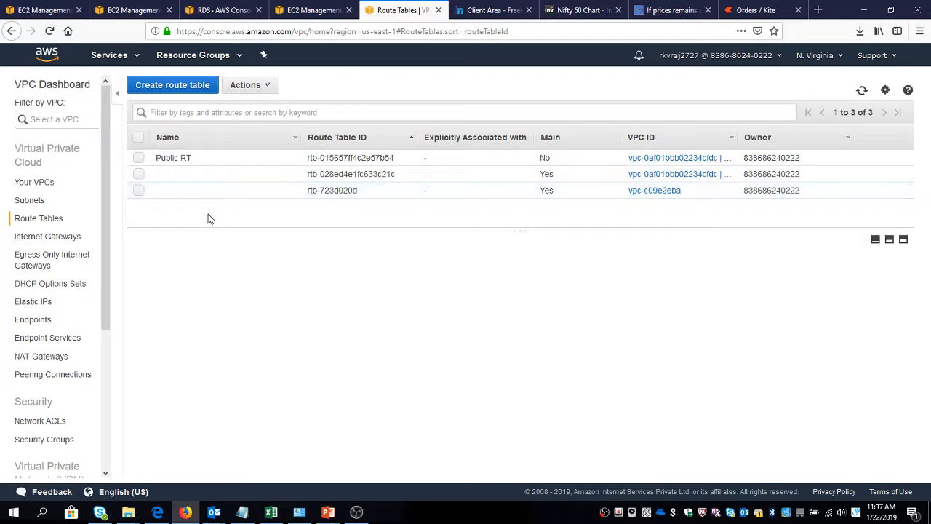
Open the routes of the Public RT route table for editing.
left_click(156, 156)
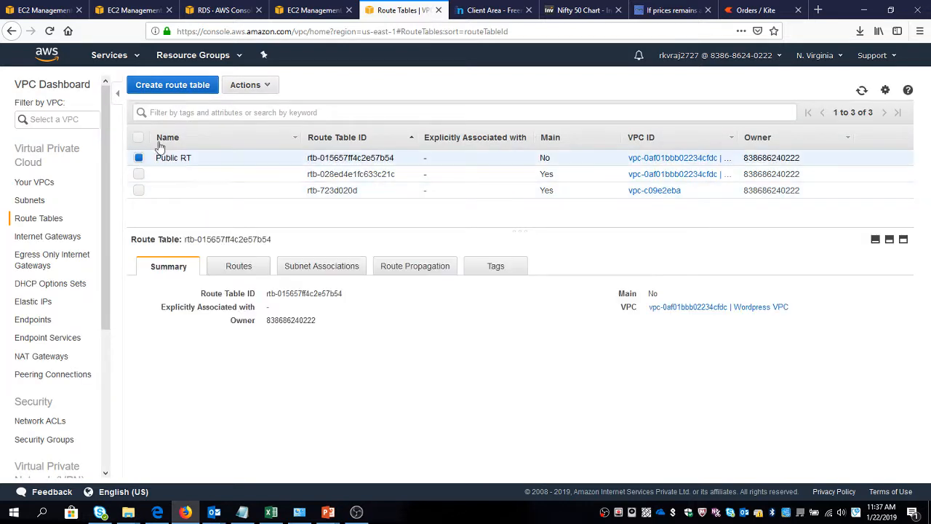
left_click(236, 268)
left_click(167, 300)
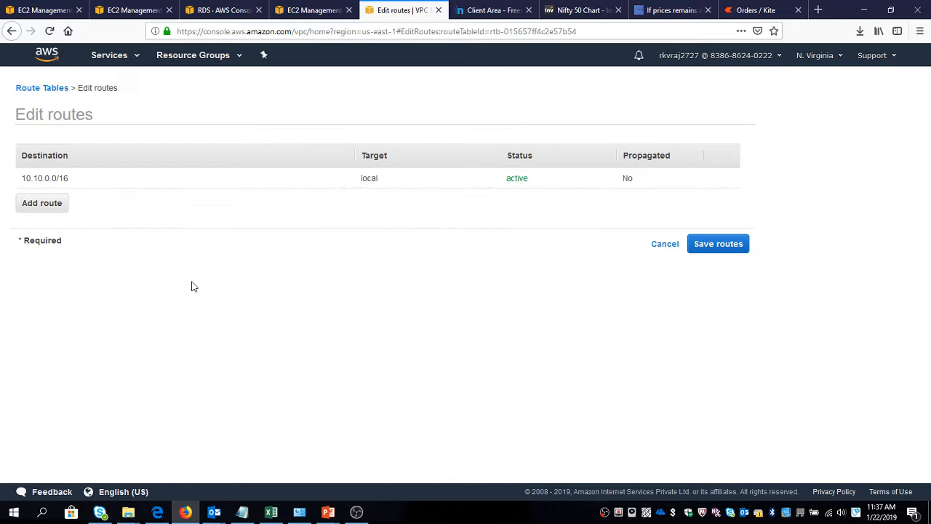
Add a route with the destination 0.0.0.0/0 below the local route.
left_click(44, 205)
left_click(44, 200)
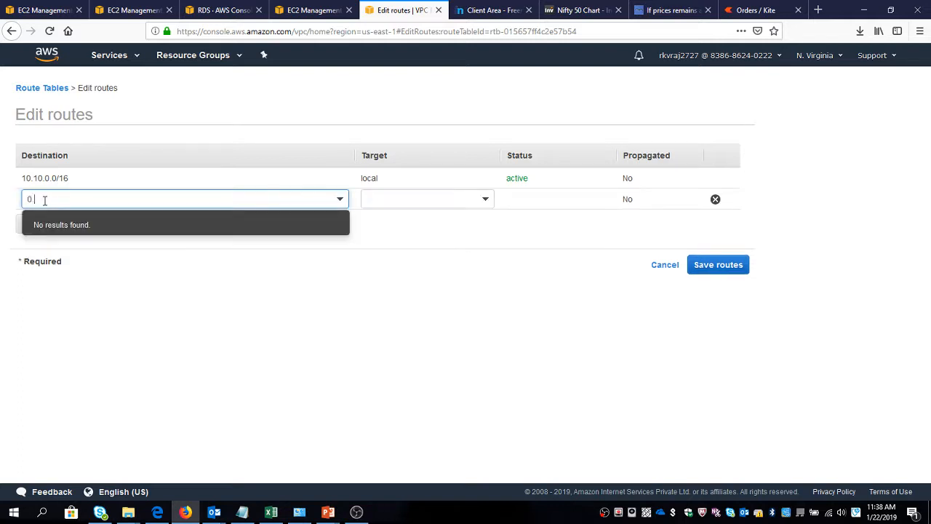
left_click(44, 200)
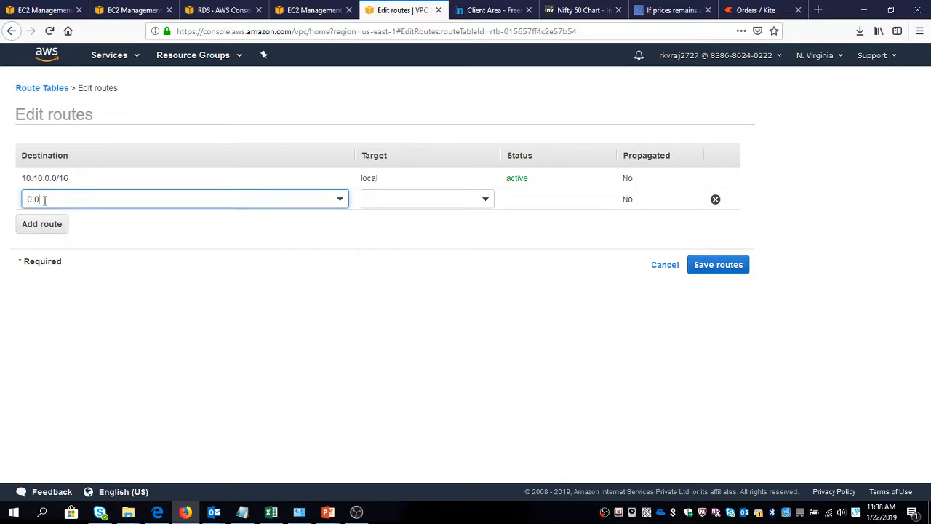
key("Tab")
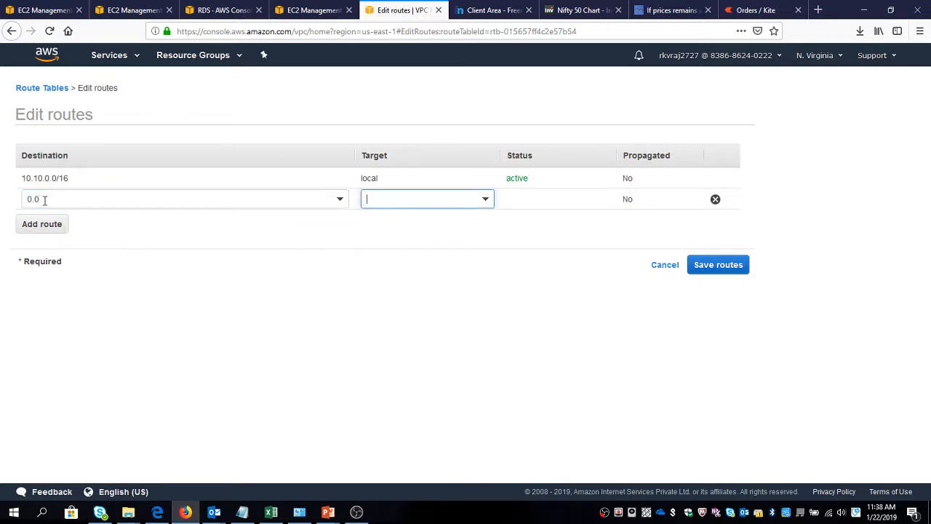
key("Down")
left_click(44, 200)
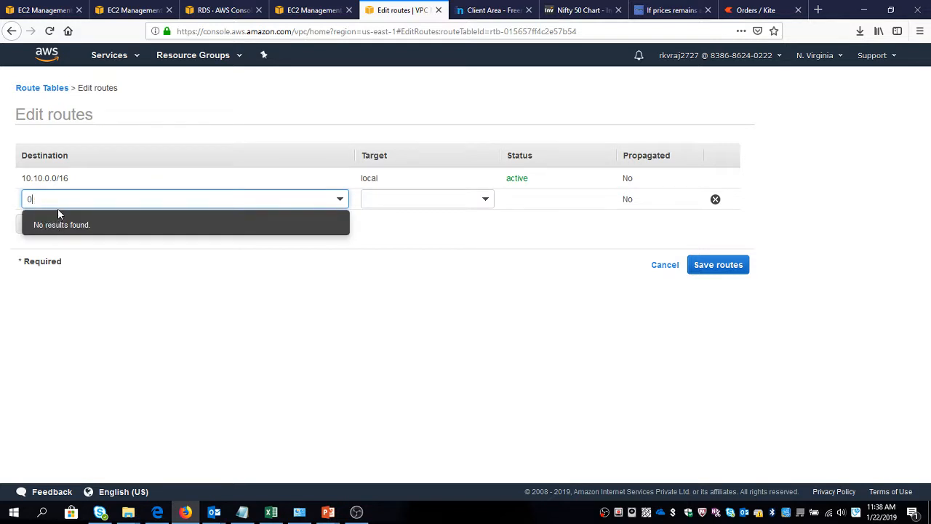
type("0.0.0/0")
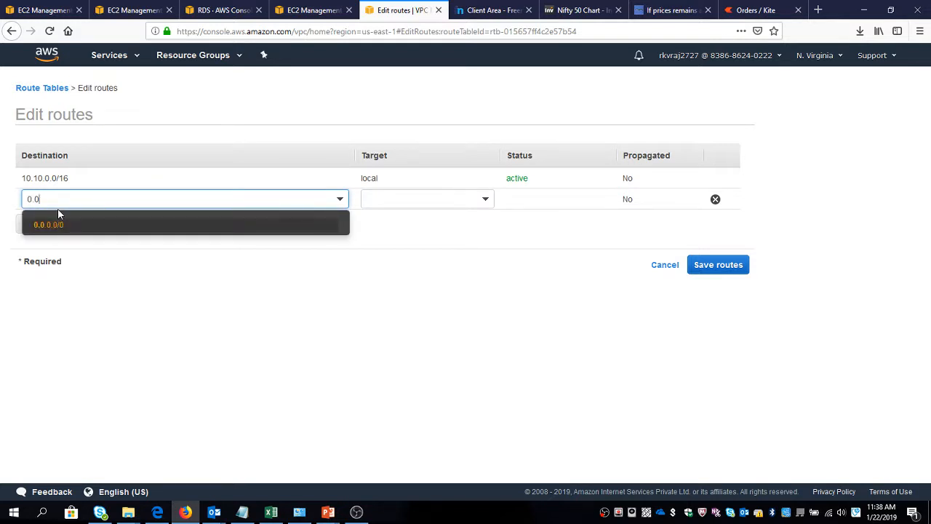
key("Return")
key("Tab")
Try to set an internet gateway as the target of the new 0.0.0.0/0 route.
type("inter")
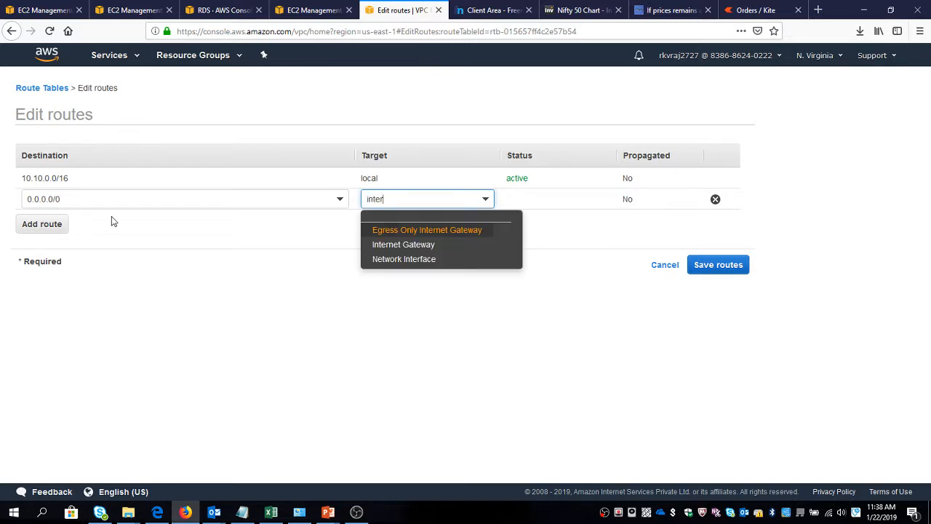
left_click(411, 244)
left_click(405, 240)
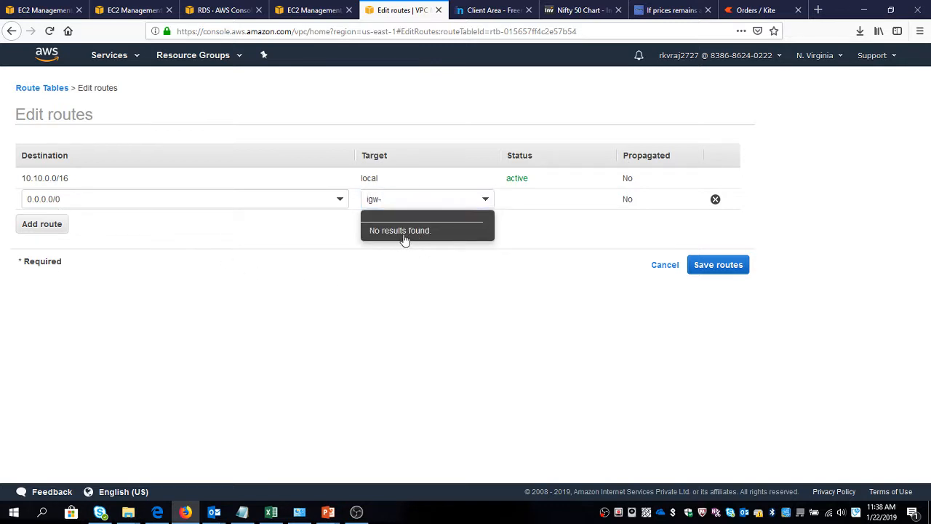
left_click(446, 242)
left_click(439, 200)
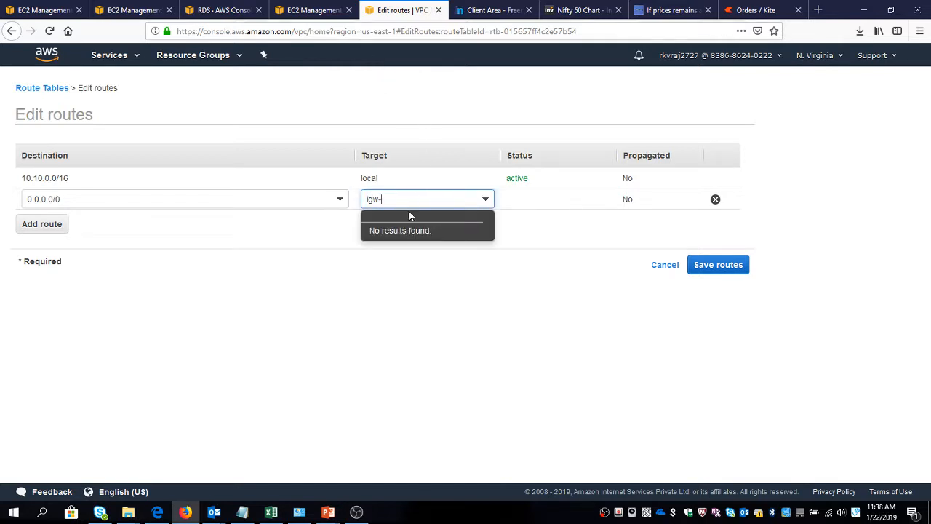
left_click_drag(403, 201, 318, 206)
type("interne")
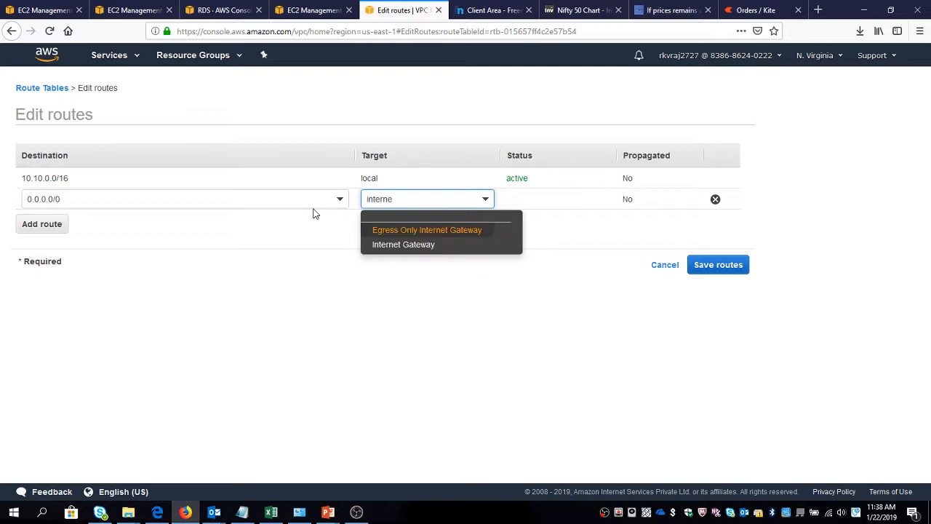
left_click(425, 246)
left_click(403, 265)
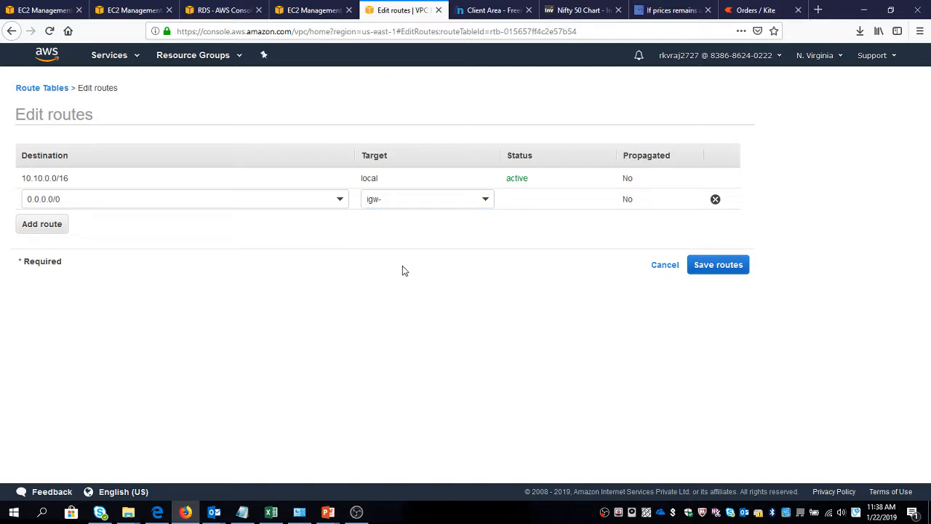
In the separate EC2 browser tab, go to the VPC internet gateways and attach the Wordpress IGW to the Wordpress VPC.
left_click(309, 7)
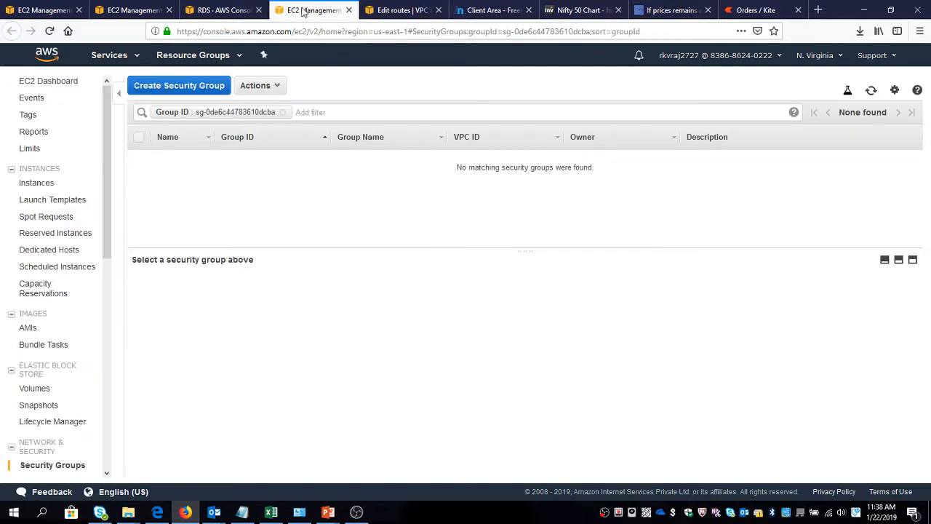
left_click(110, 57)
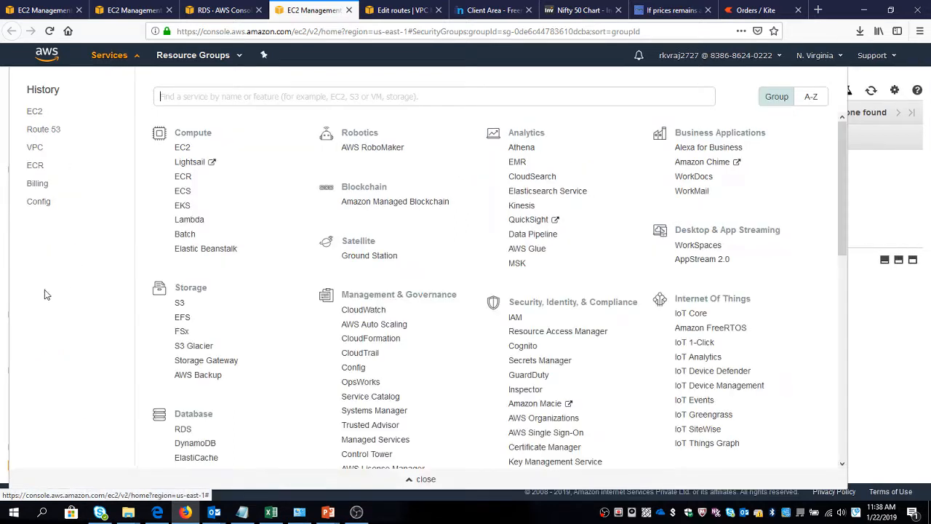
left_click(42, 152)
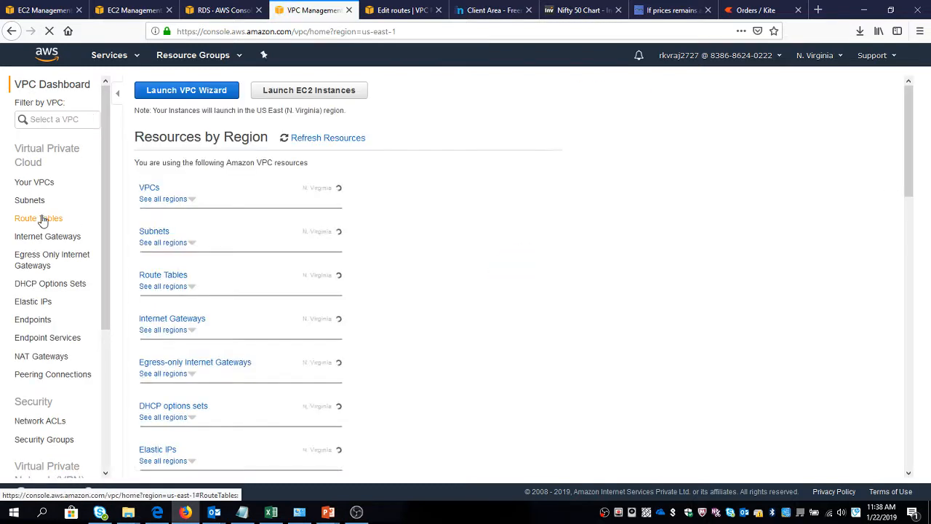
left_click(30, 240)
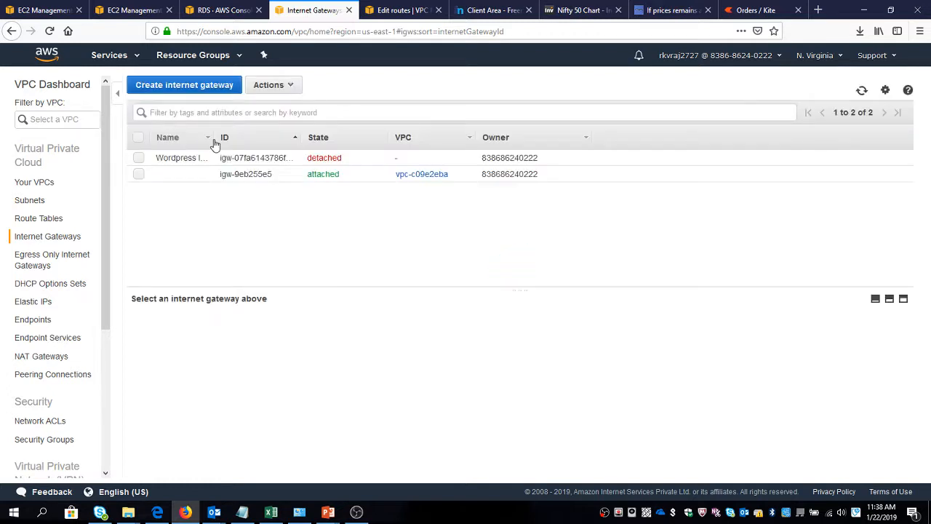
left_click(139, 158)
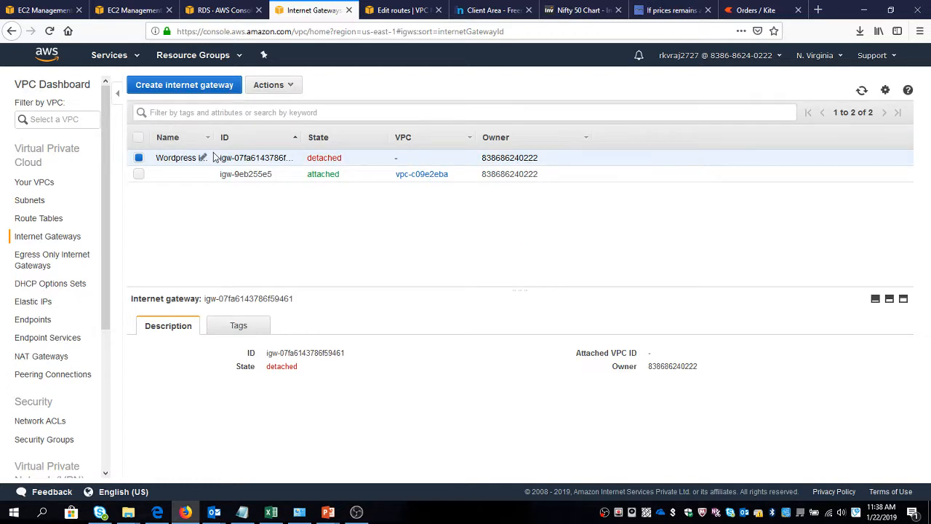
left_click(281, 86)
left_click(278, 121)
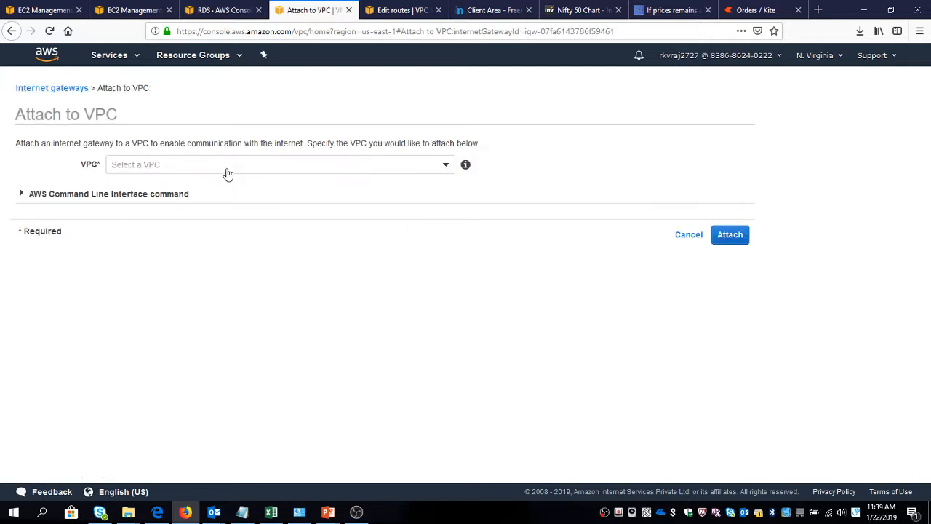
left_click(224, 170)
left_click(172, 231)
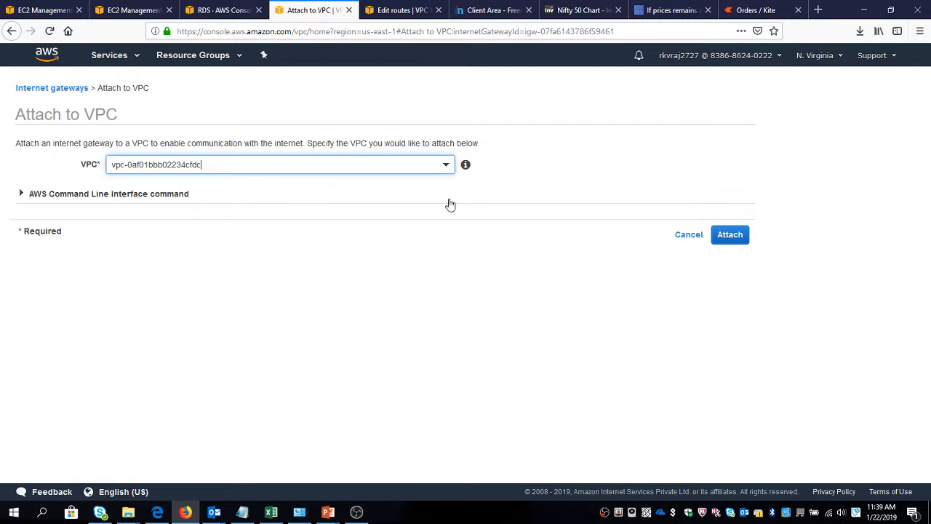
left_click(740, 235)
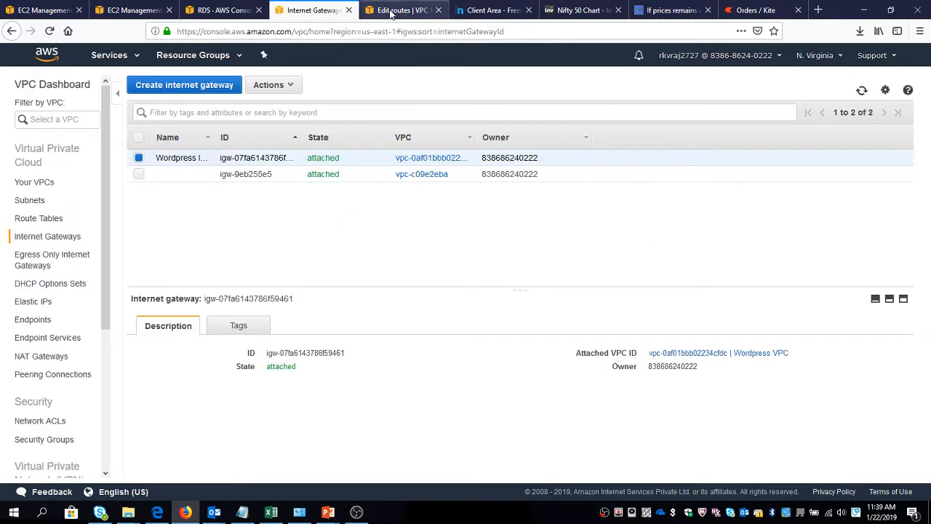
Return to the route editing tab, retry the internet gateway target for the 0.0.0.0/0 route, and cancel the route edits.
left_click(400, 10)
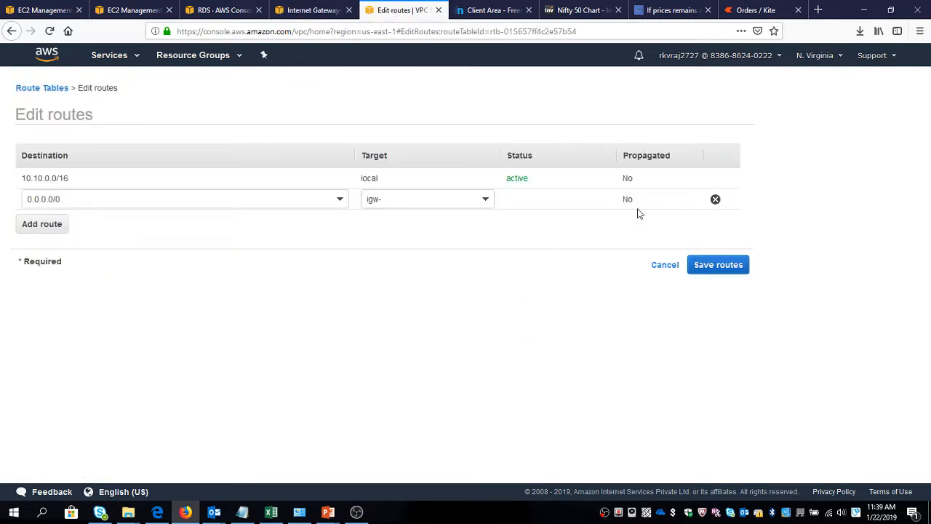
left_click(399, 196)
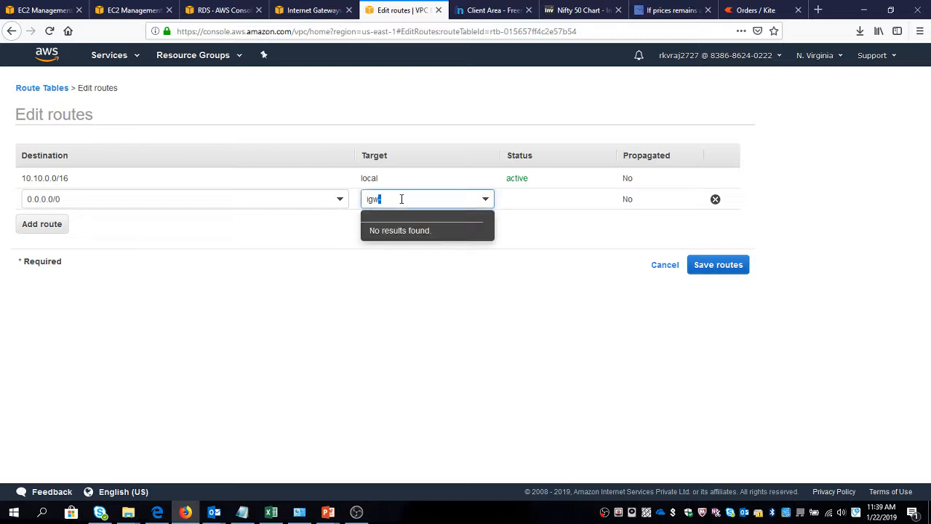
left_click_drag(399, 196, 330, 203)
key("BackSpace")
type("inter")
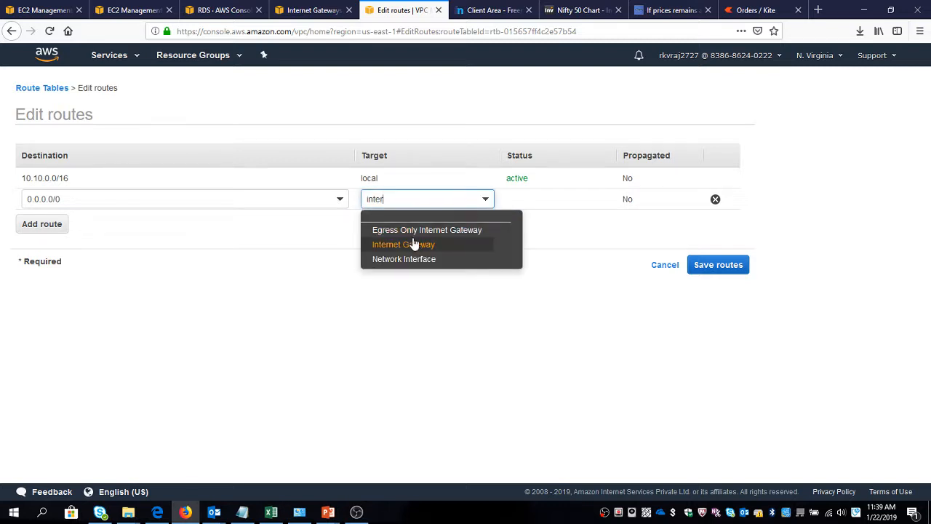
left_click(408, 245)
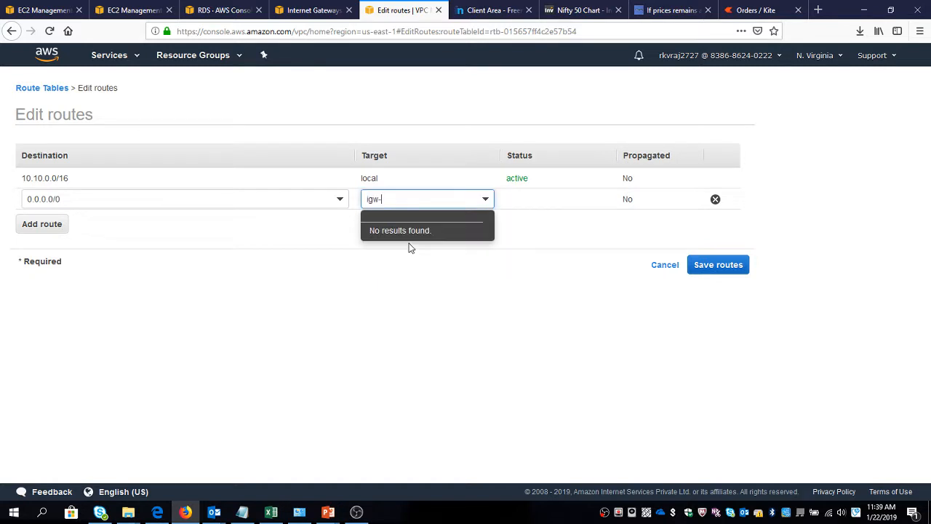
left_click(666, 266)
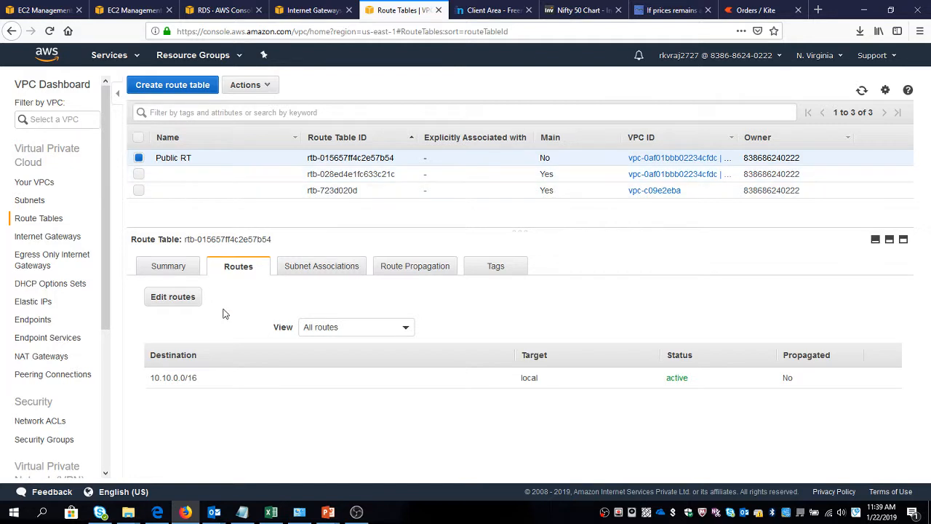
Add a route to Public RT with destination 0.0.0.0/0 and the Wordpress IGW as target, and save the routes.
left_click(171, 299)
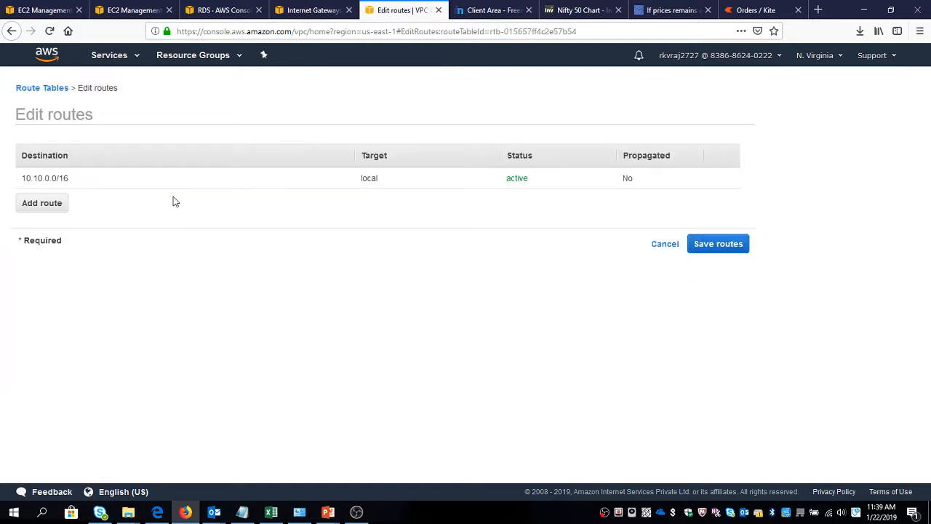
left_click(58, 202)
left_click(63, 202)
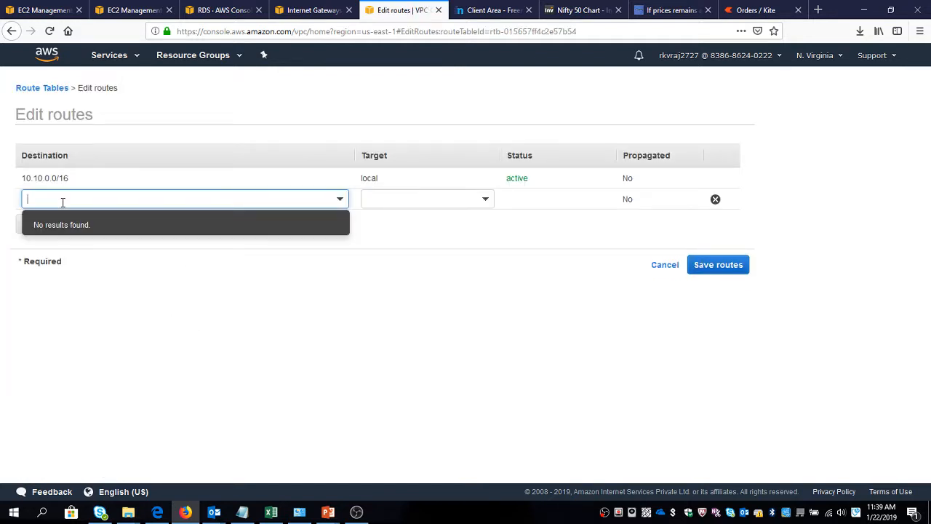
type("0.0.")
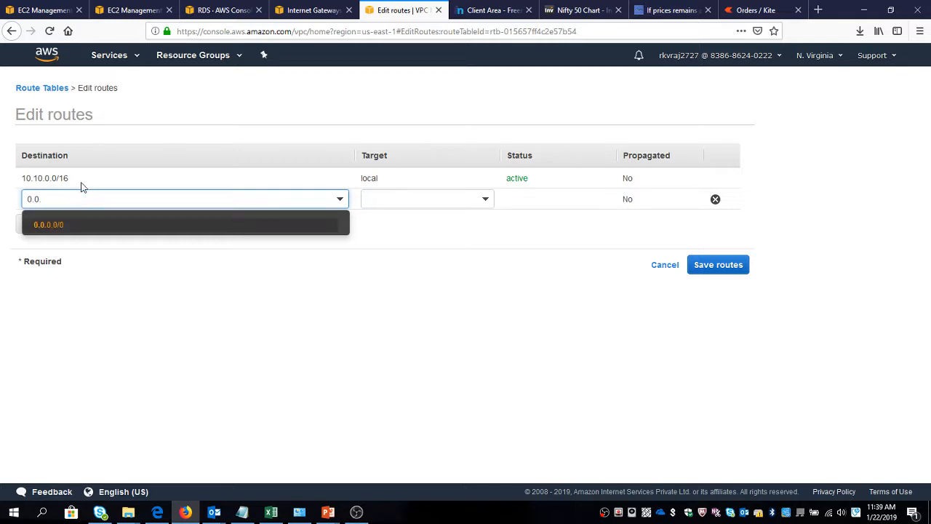
left_click(68, 225)
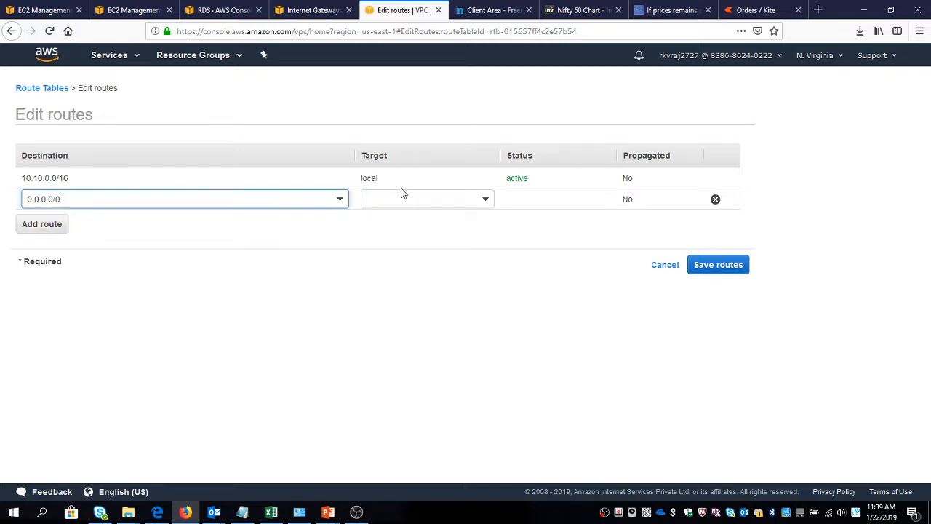
left_click(401, 195)
left_click(400, 266)
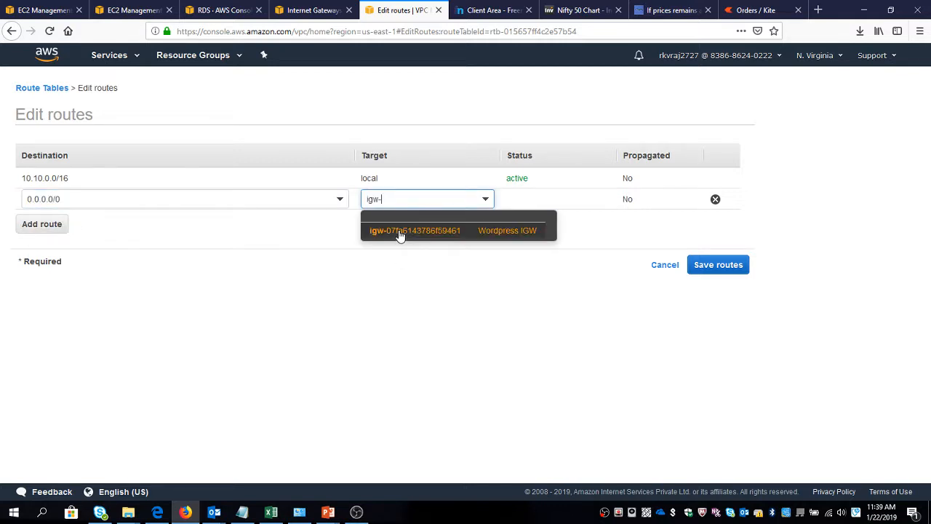
left_click(400, 231)
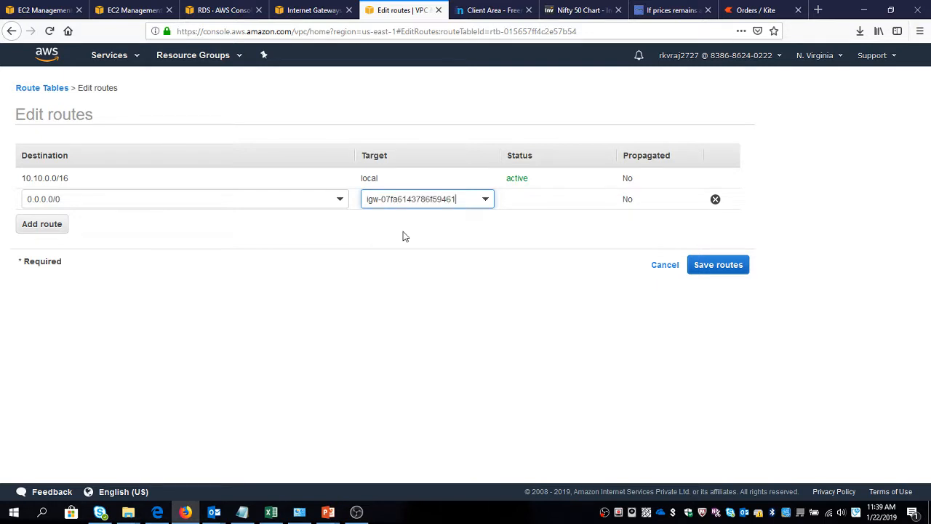
left_click(739, 267)
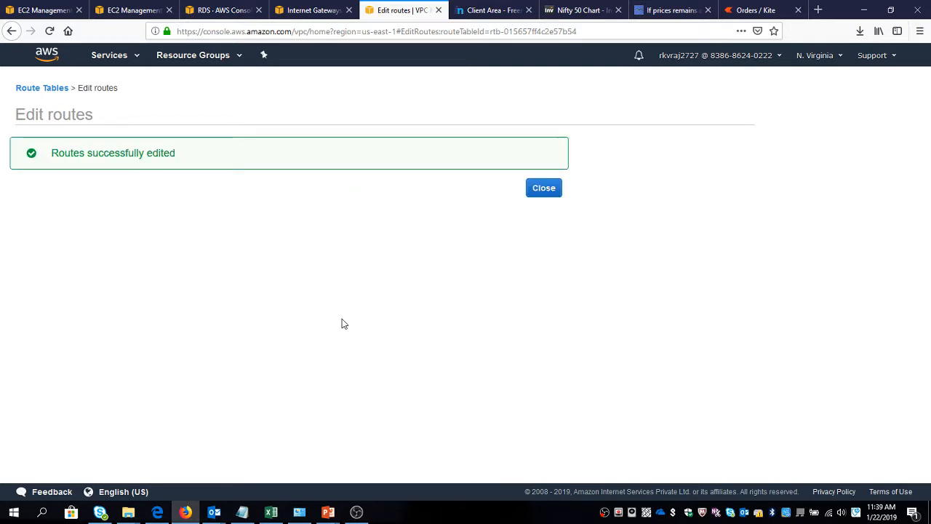
left_click(552, 191)
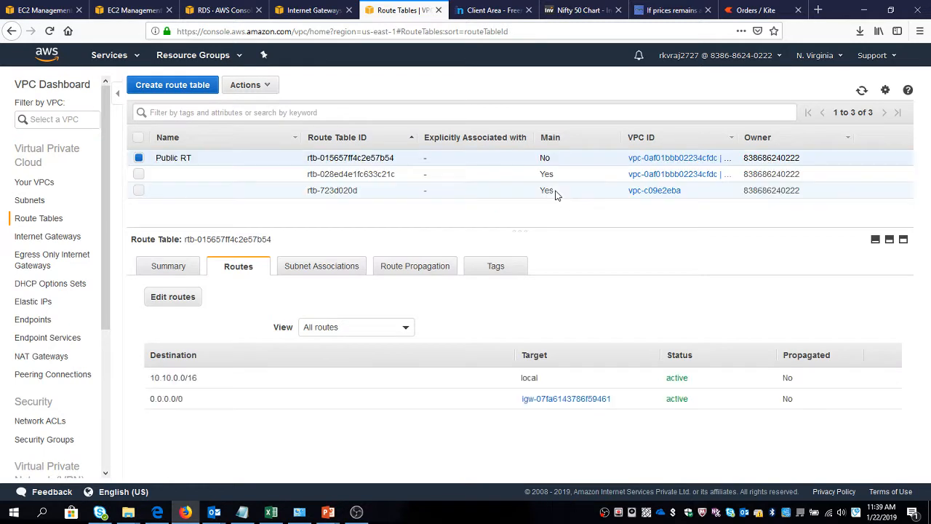
Associate the subnets Public SBNET 1b and Public SBNET 1a with the Public RT route table and save.
left_click(321, 267)
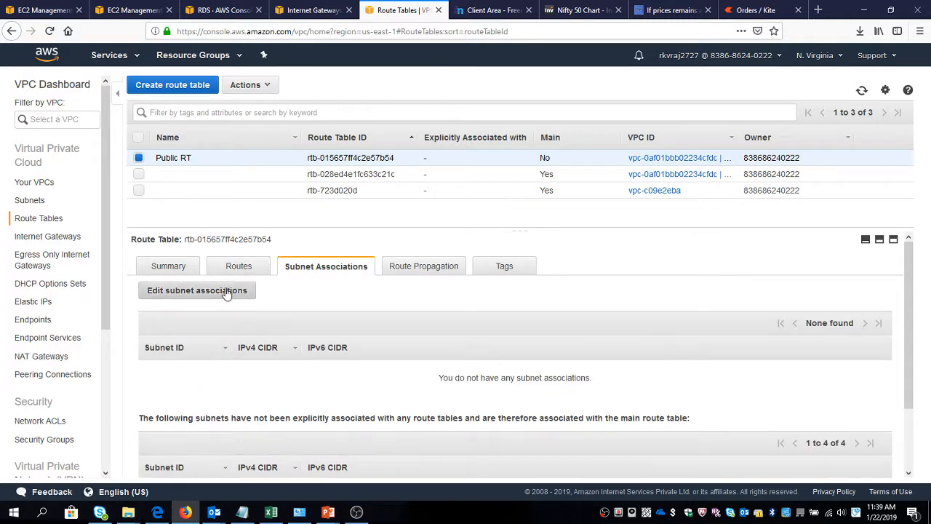
left_click(214, 294)
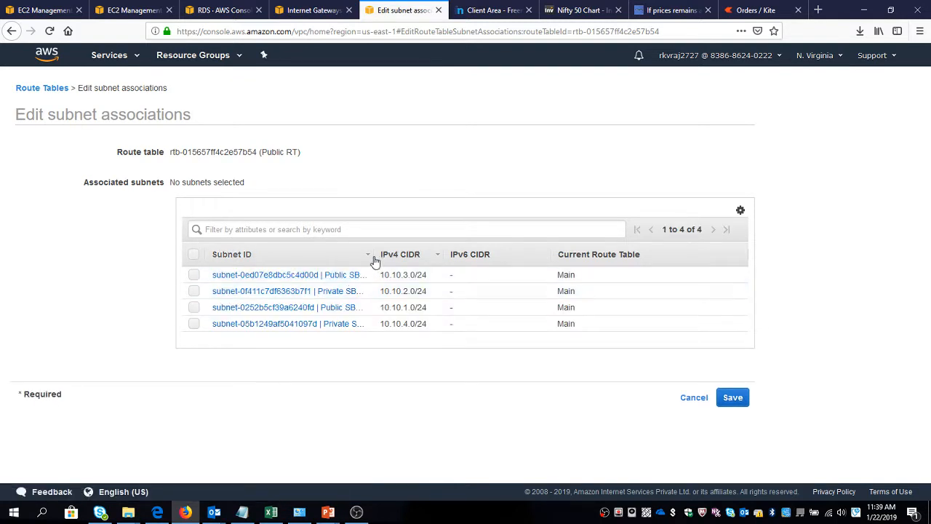
left_click_drag(371, 254, 440, 254)
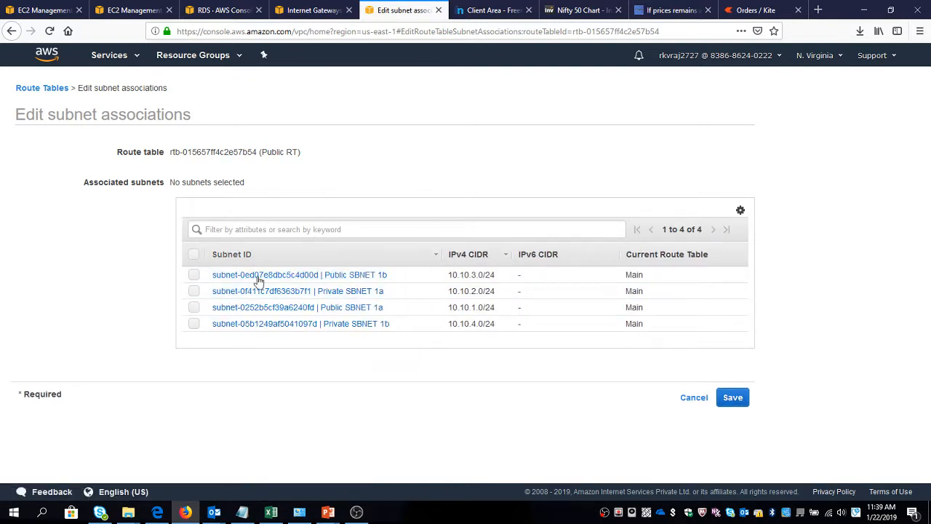
left_click(193, 277)
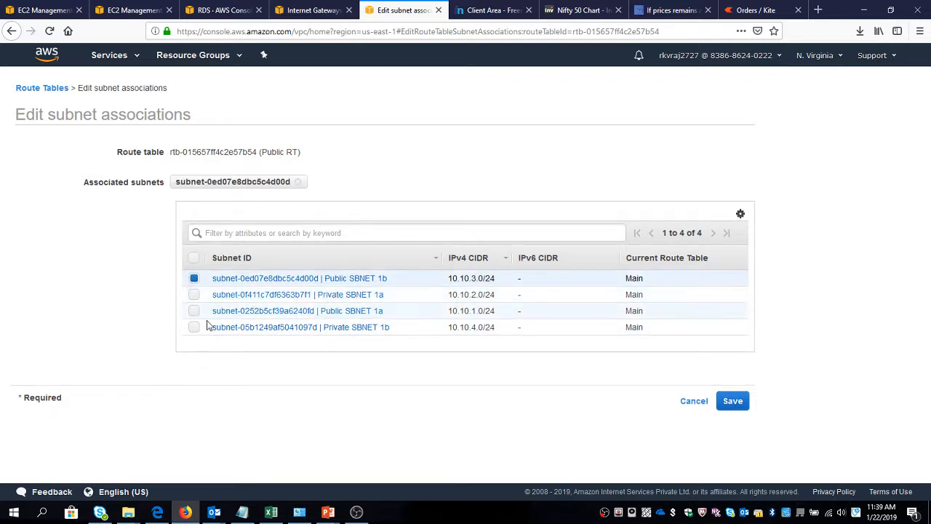
left_click(194, 310)
left_click(732, 403)
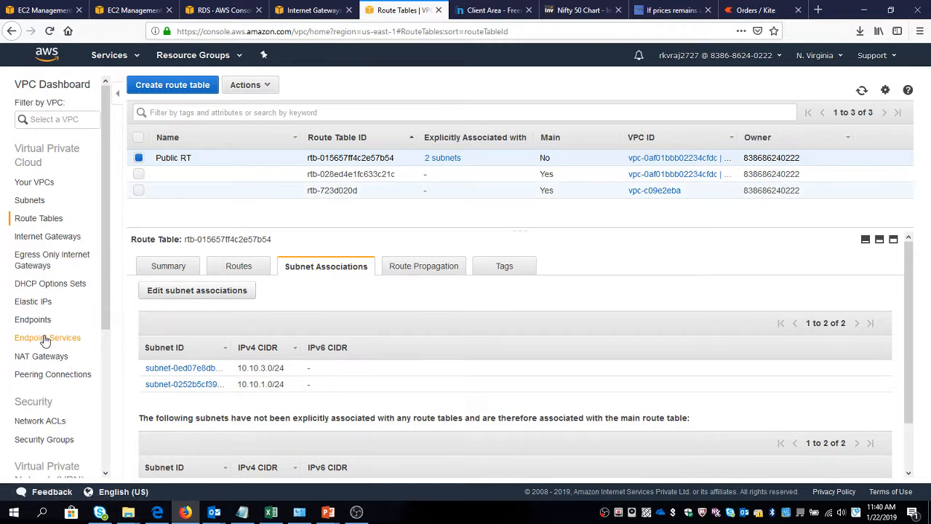
Review the security groups and the subnet list, and compare the subnets with the architecture diagram in PowerPoint before returning to the browser.
scroll(42, 337, "down", 5)
scroll(44, 339, "up", 5)
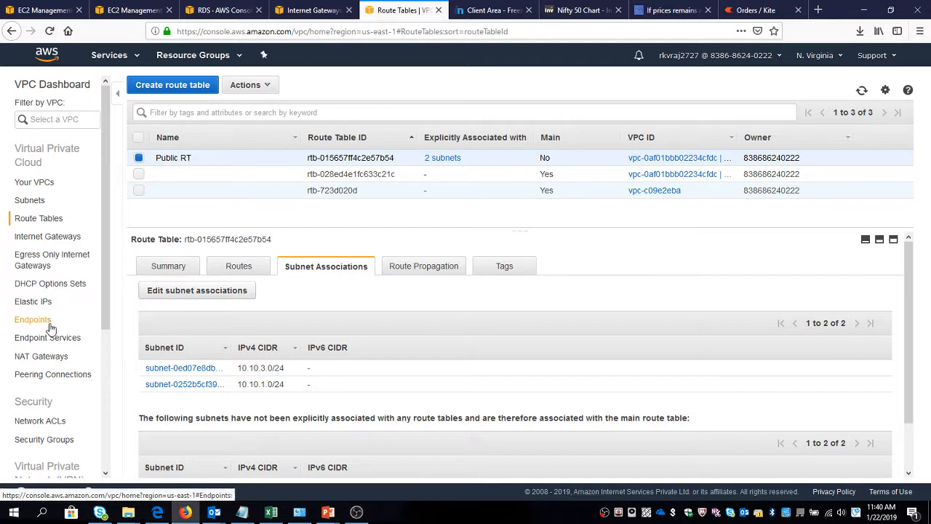
scroll(46, 340, "down", 5)
left_click(57, 230)
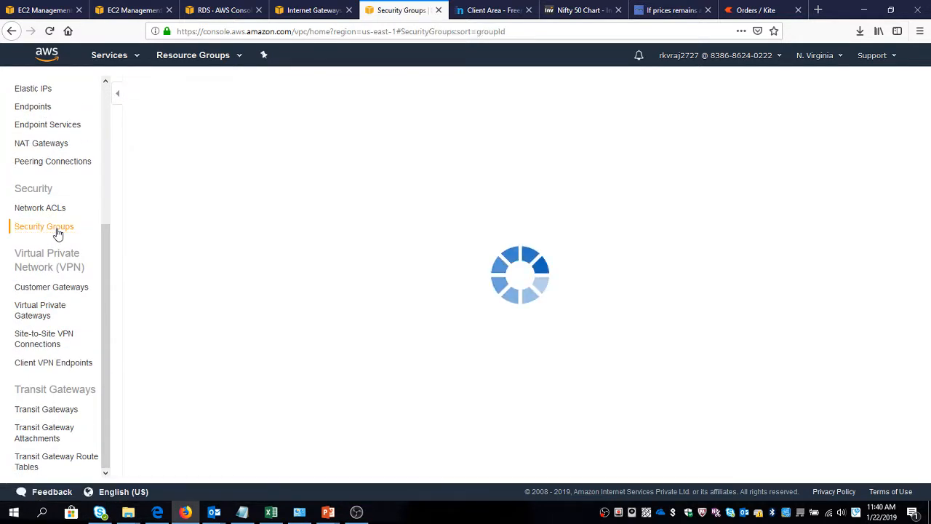
scroll(55, 231, "up", 5)
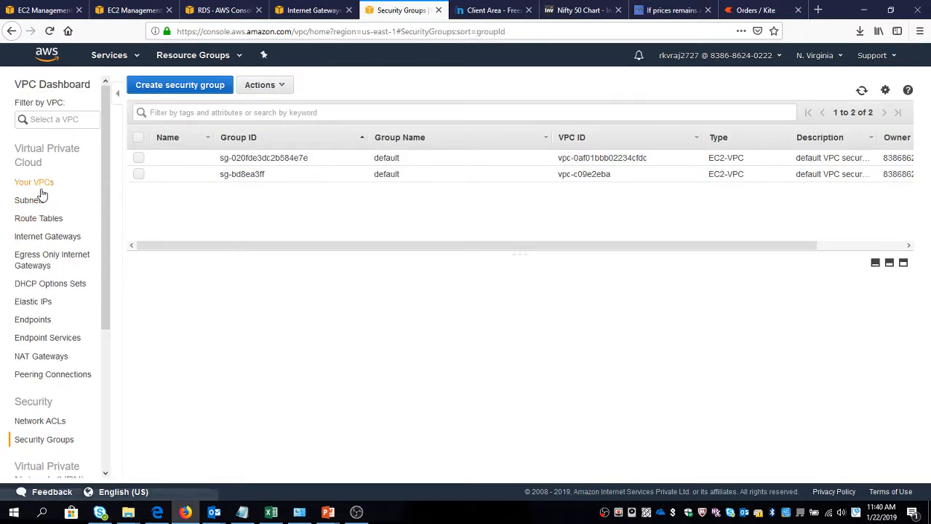
left_click(29, 200)
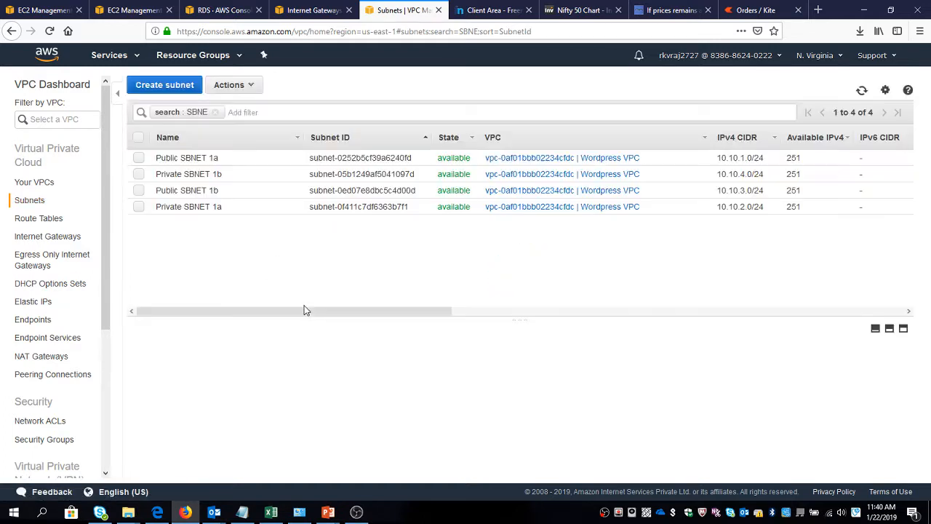
left_click_drag(429, 313, 308, 347)
key("alt+Tab")
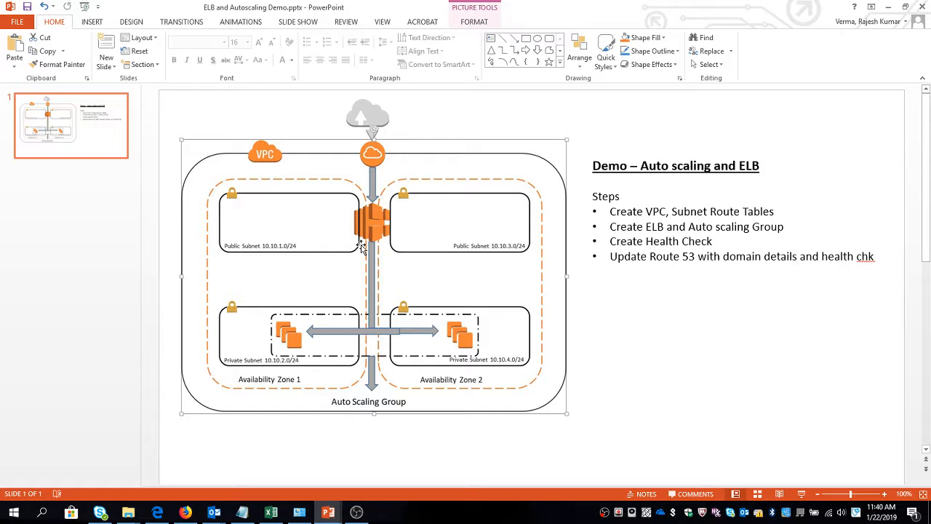
key("alt+Tab")
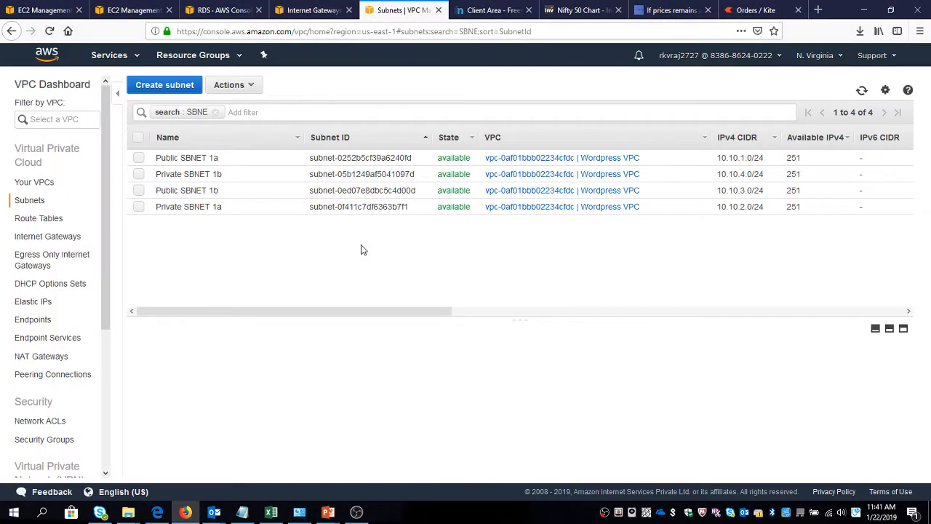
In the first EC2 browser tab, go to the launch configurations and delete the existing one named Launch Config.
left_click(42, 11)
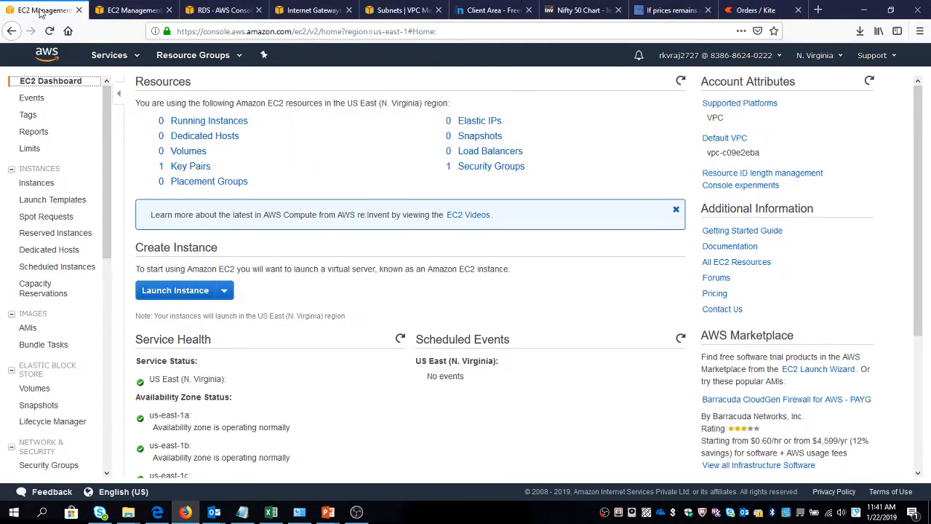
scroll(30, 291, "down", 2)
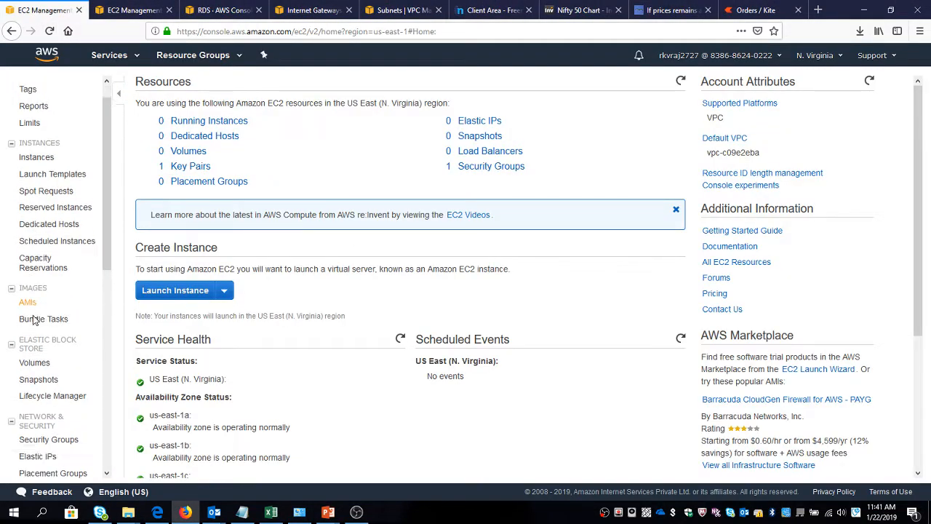
scroll(32, 320, "down", 6)
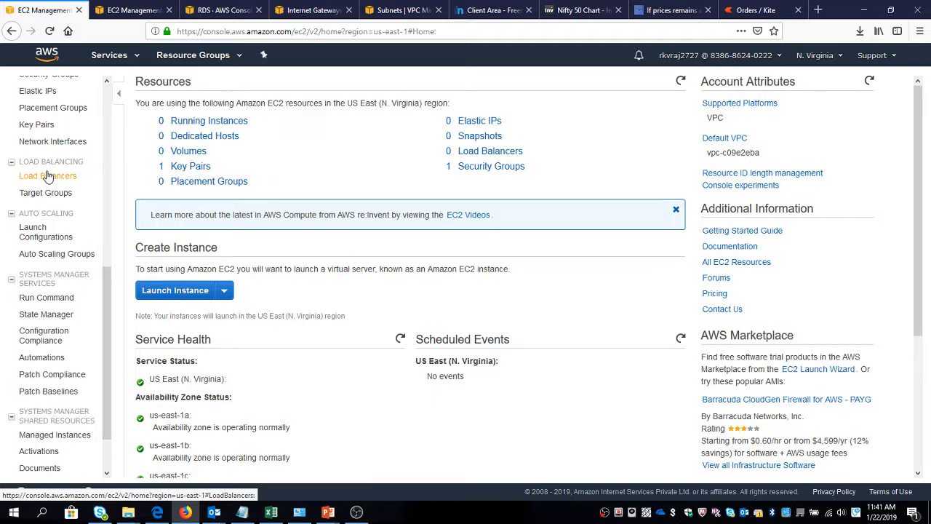
left_click(43, 236)
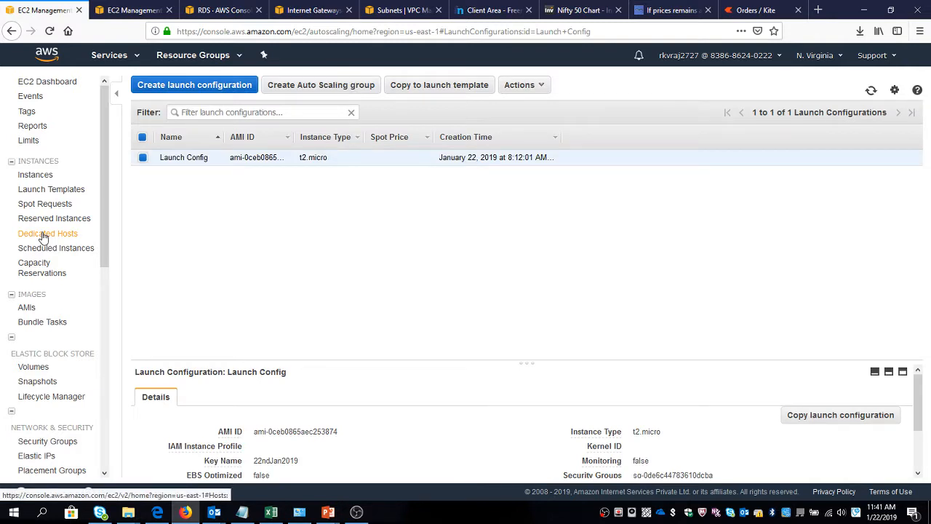
left_click(521, 85)
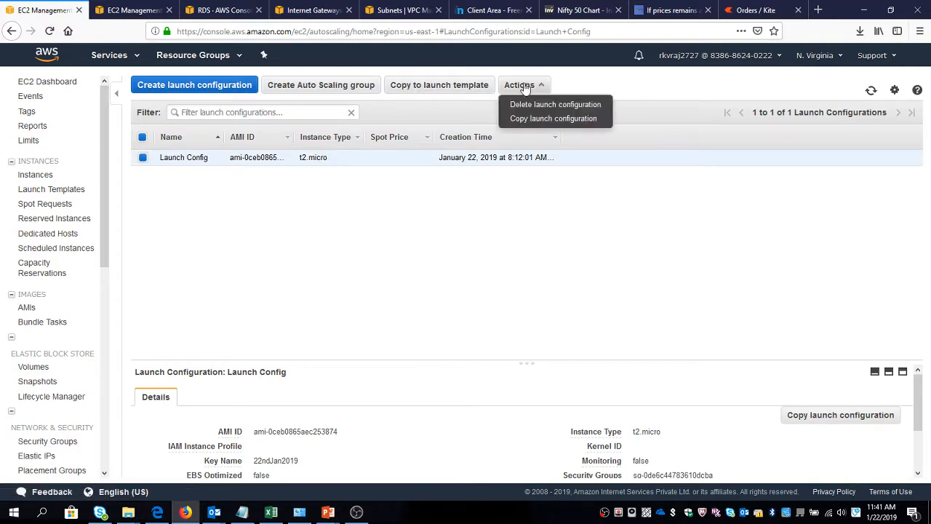
left_click(526, 106)
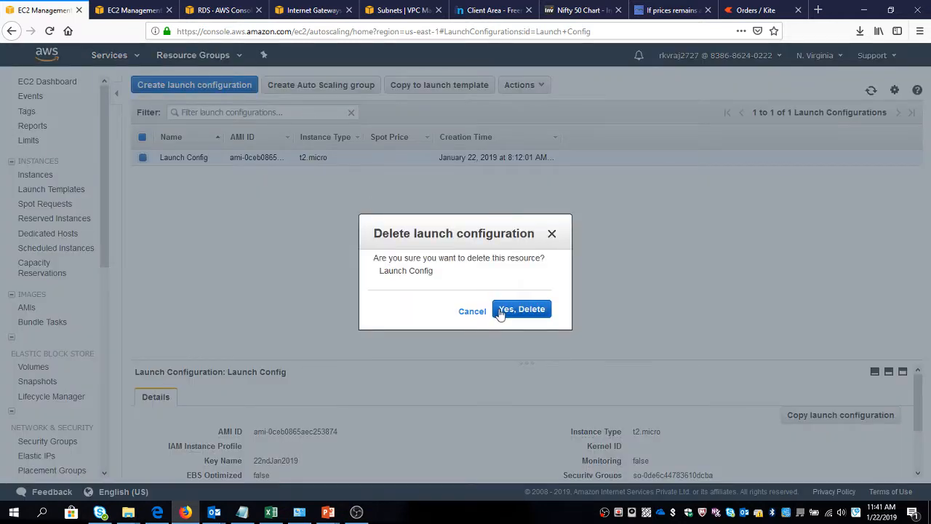
left_click(502, 309)
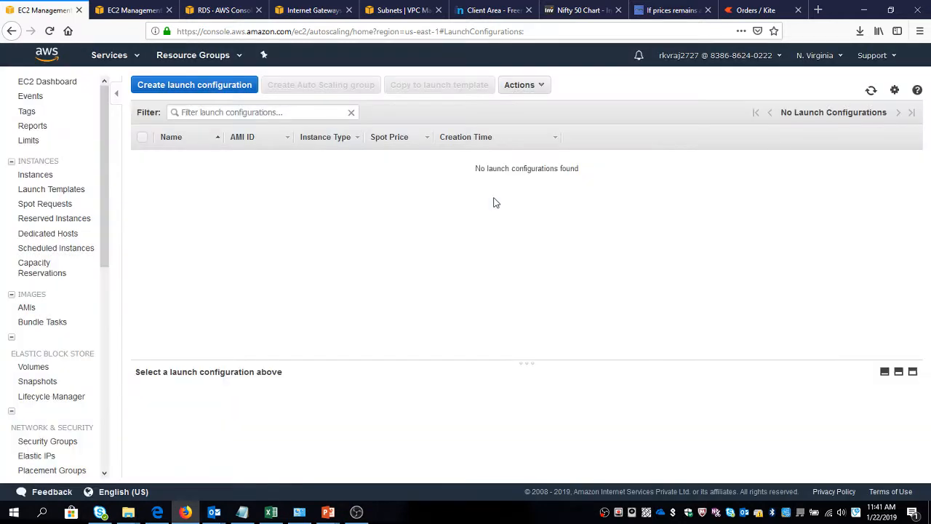
Start creating a new launch configuration, and open the VPC security groups in a new browser tab from the Subnets page.
left_click(204, 84)
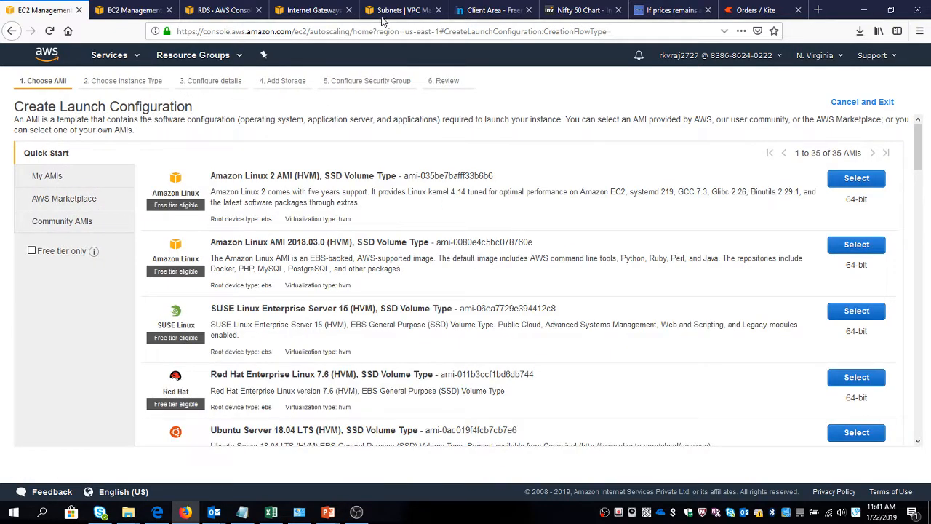
left_click(393, 10)
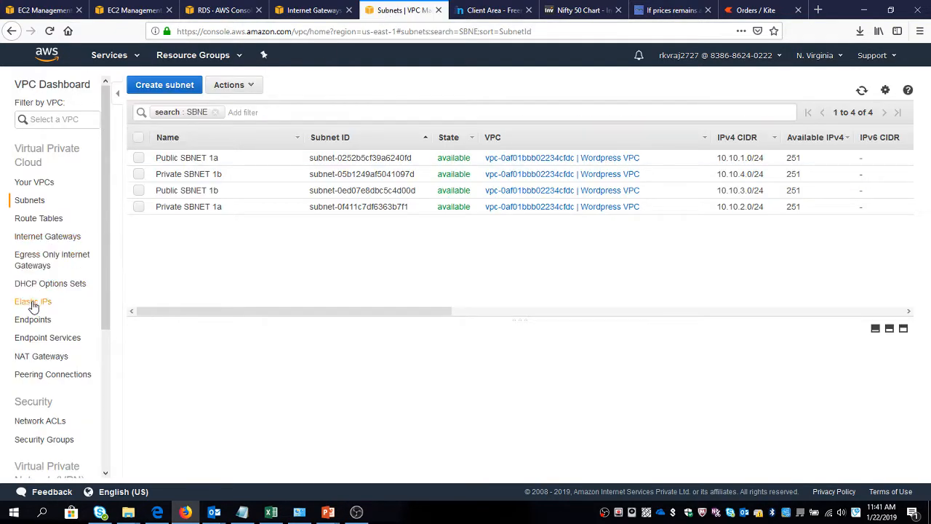
right_click(46, 439)
left_click(105, 307)
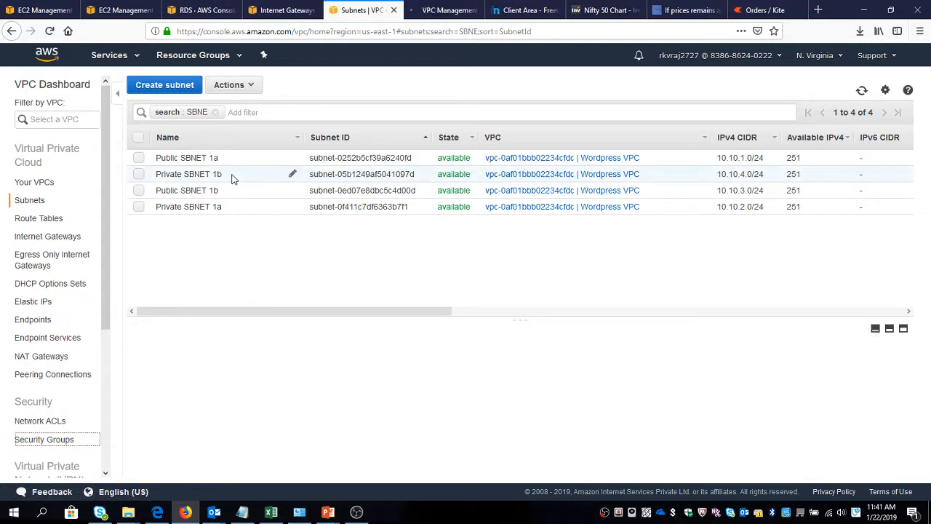
left_click(448, 11)
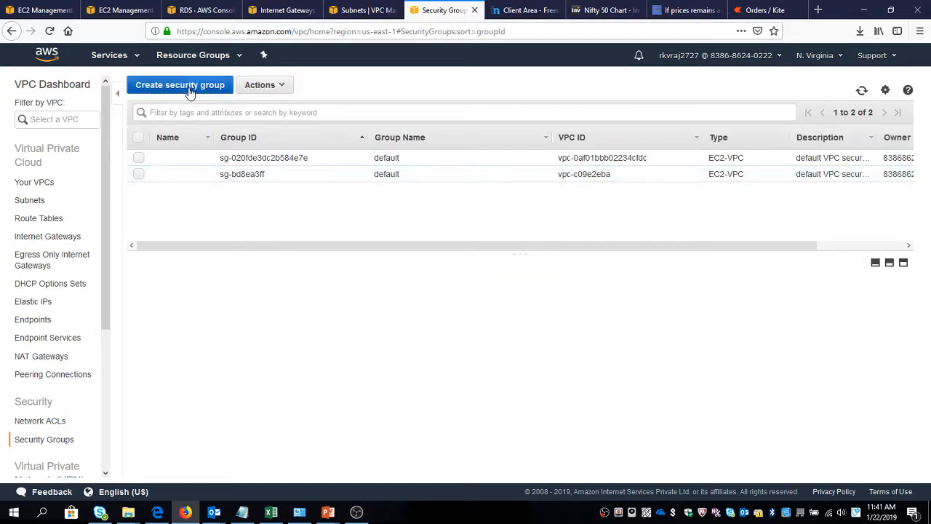
Start a new security group and enter Launch Config SG as both its name and its description.
left_click(190, 86)
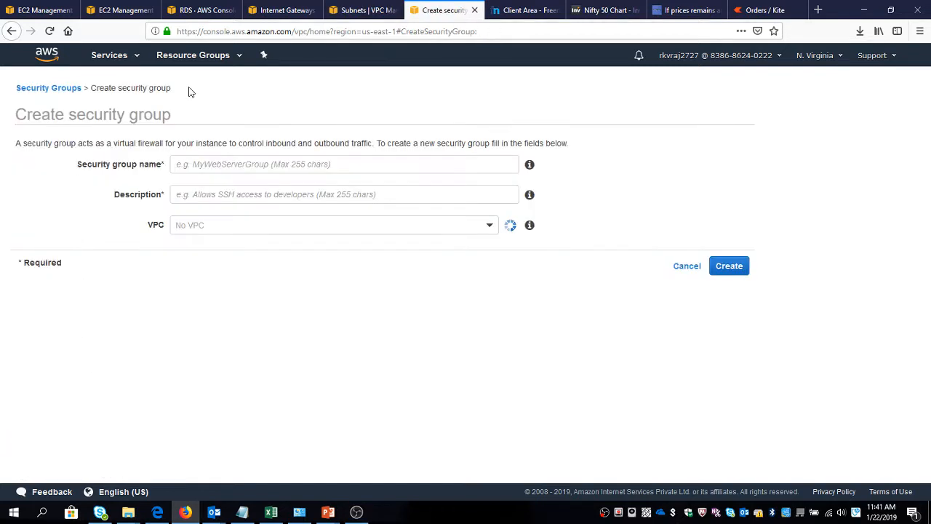
left_click(225, 165)
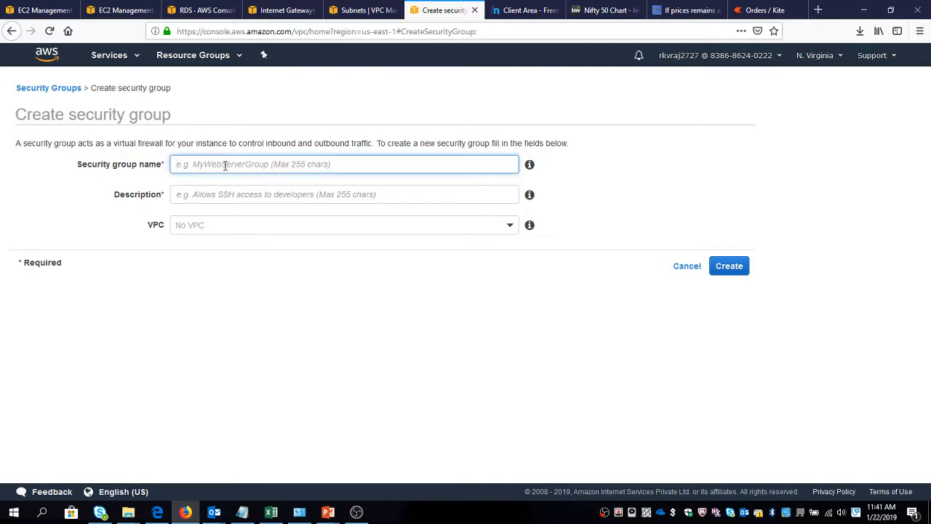
type("Launch Config")
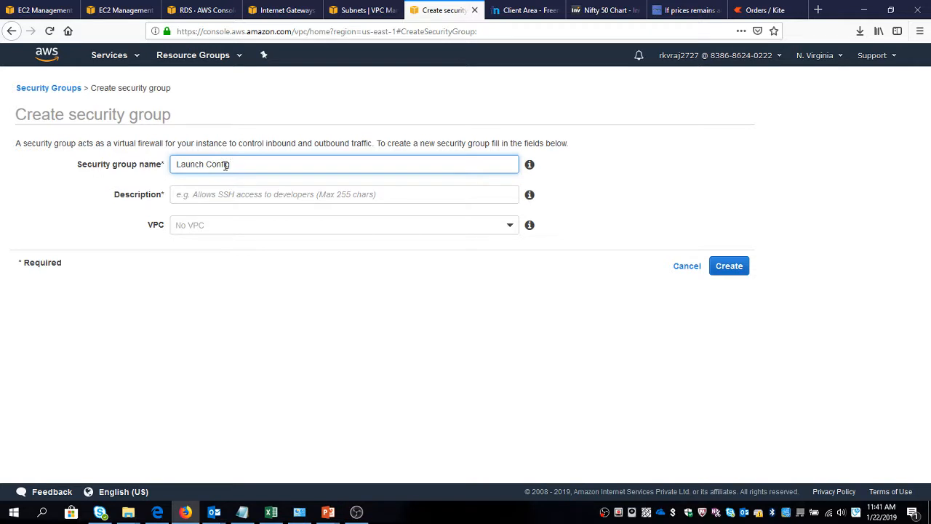
key("ctrl+a")
left_click(226, 165)
key("ctrl+a")
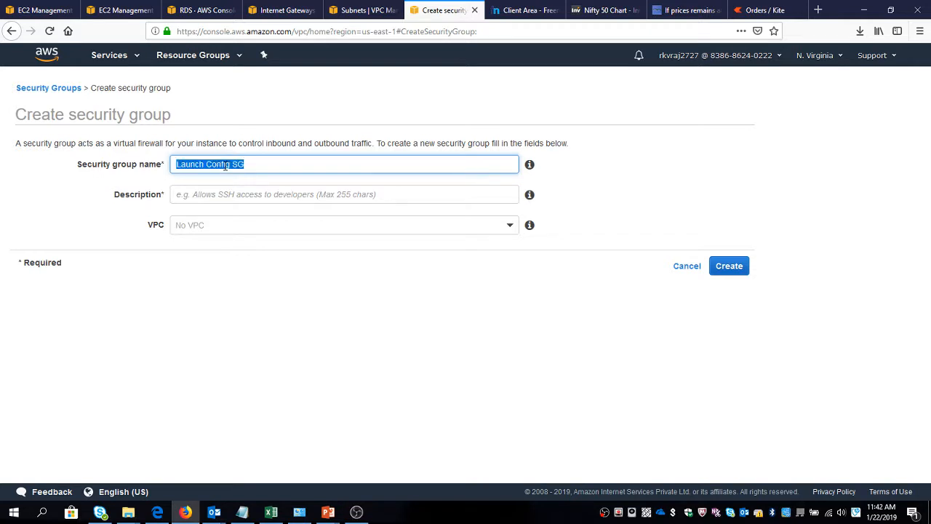
key("ctrl+c")
key("Tab")
key("ctrl+v")
key("Tab")
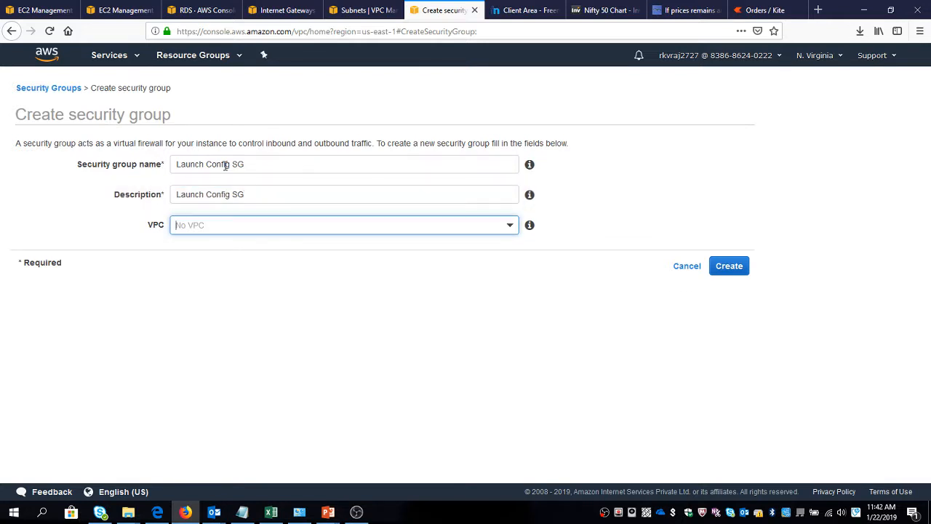
Assign the Wordpress VPC to the new security group, create it, and close the confirmation.
key("Down")
key("Up")
key("Return")
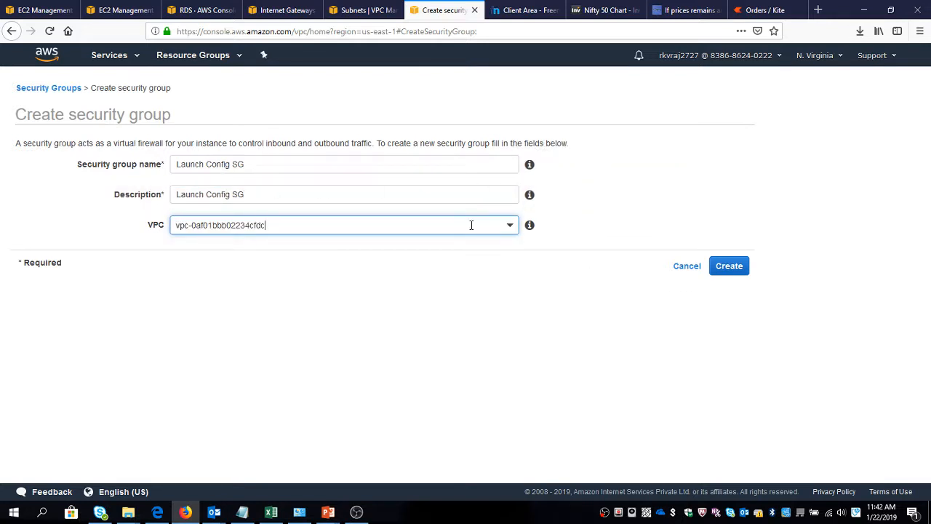
left_click_drag(472, 225, 40, 254)
key("BackSpace")
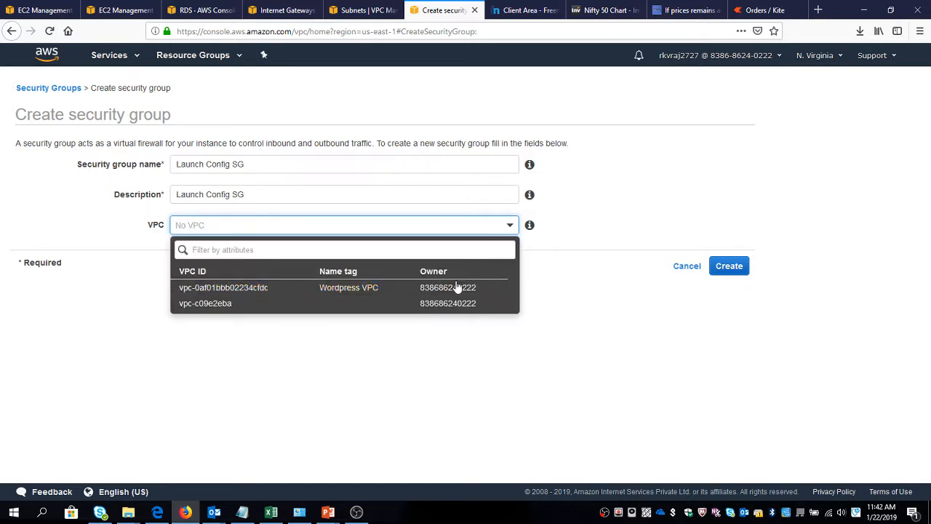
key("Escape")
left_click(720, 265)
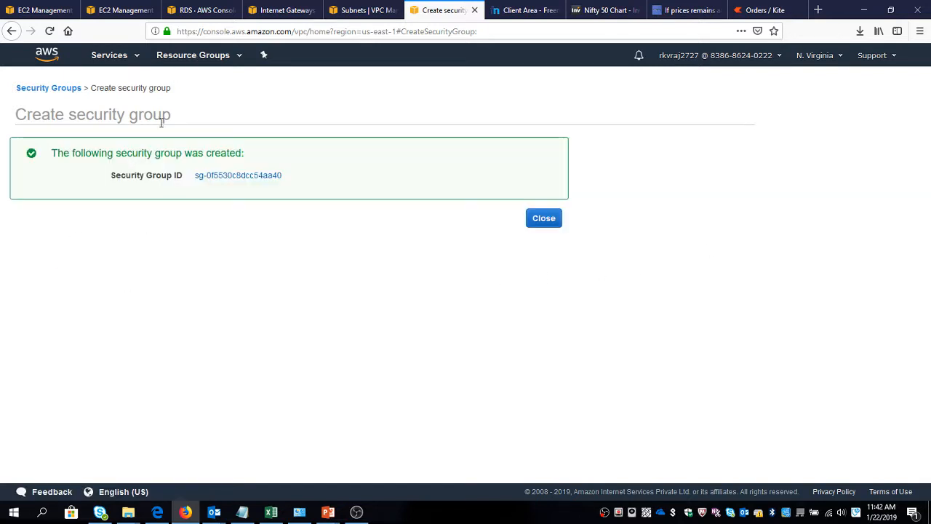
left_click(551, 221)
Add an inbound rule of type HTTP to the Launch Config SG security group.
left_click(43, 8)
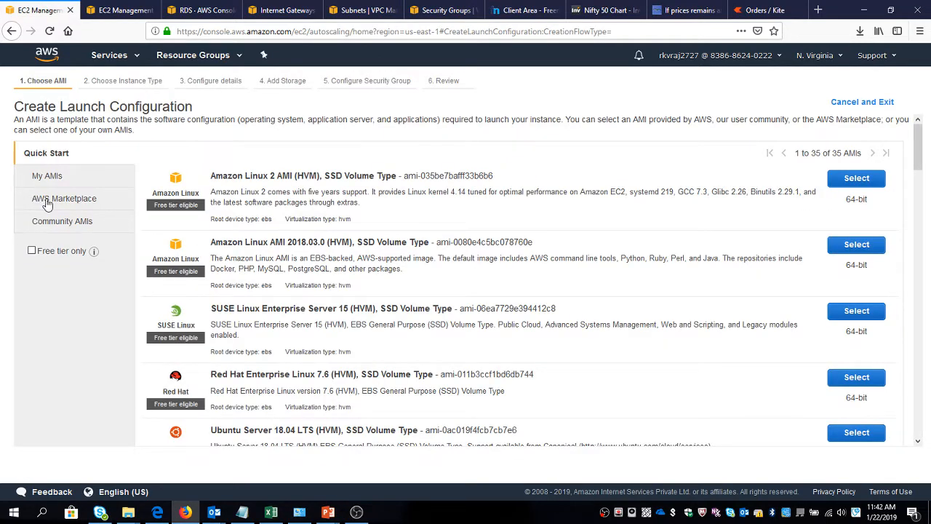
left_click(445, 11)
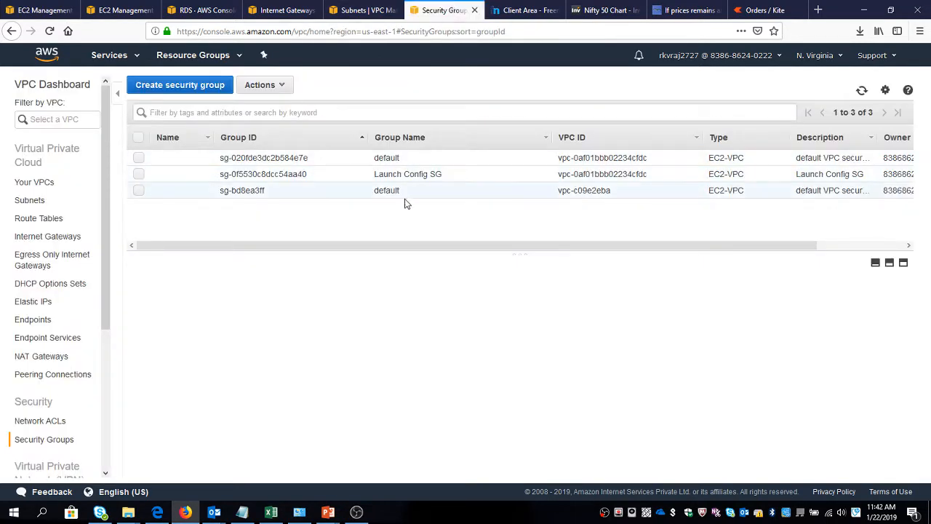
left_click(139, 175)
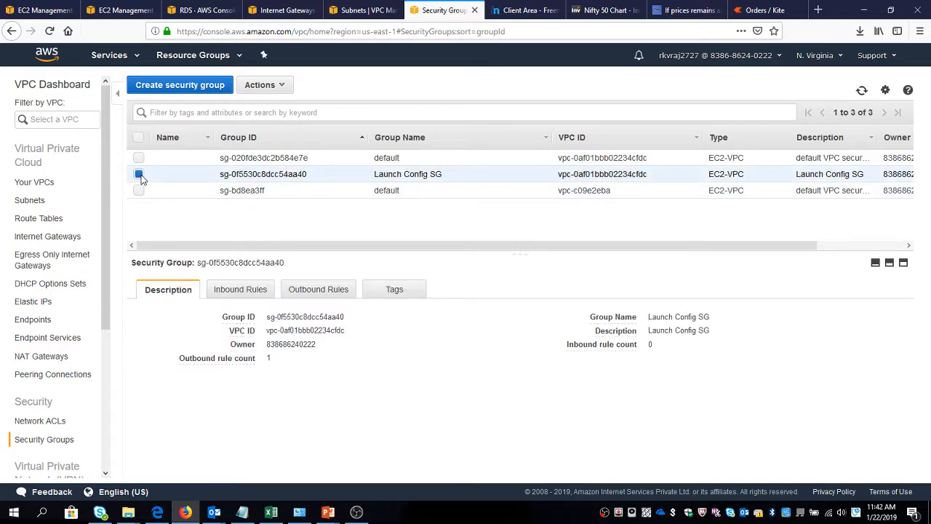
left_click(237, 289)
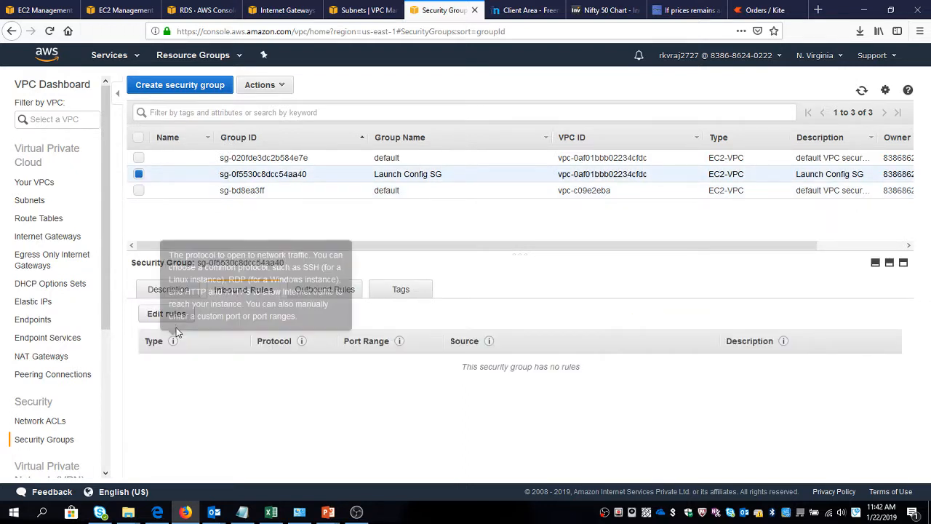
left_click(152, 318)
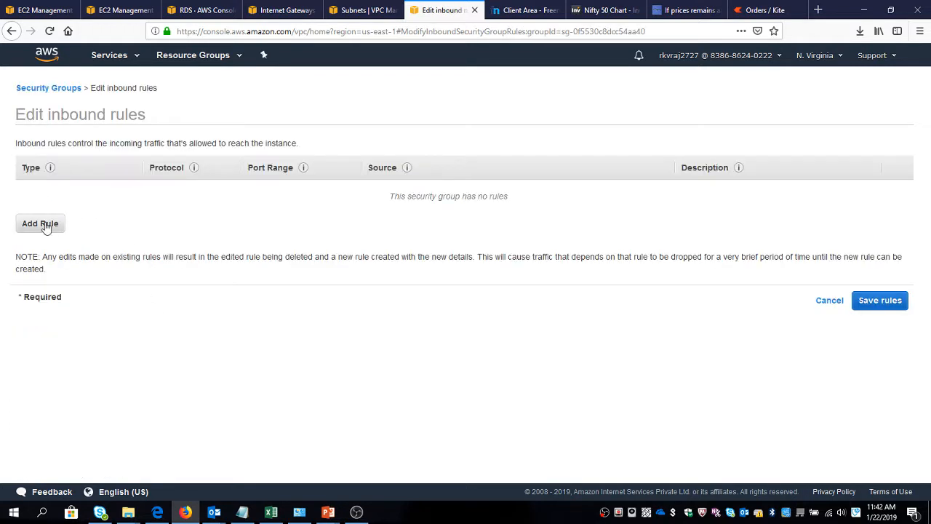
left_click(44, 224)
left_click(73, 190)
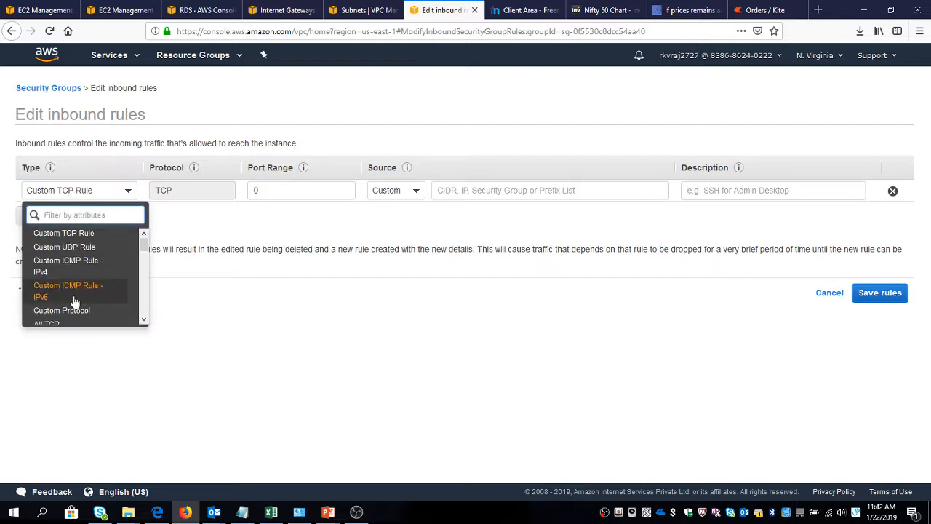
scroll(74, 301, "down", 5)
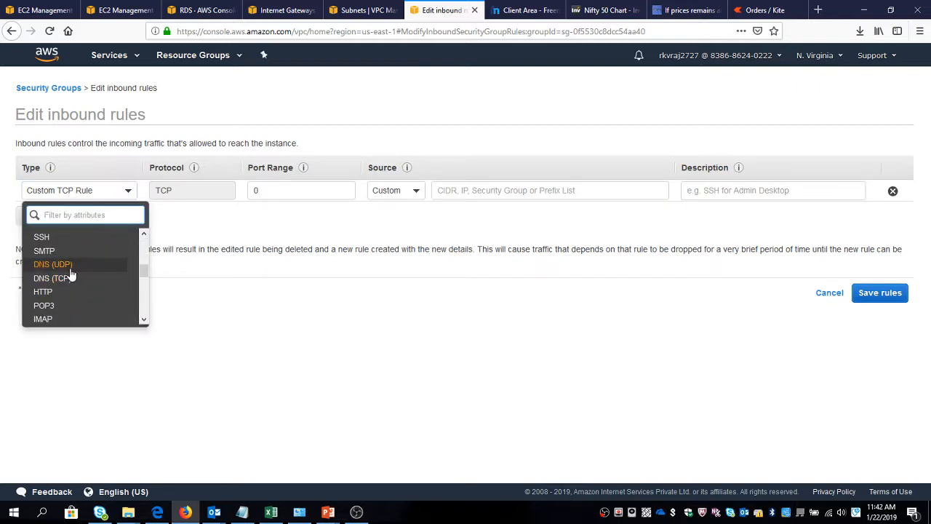
scroll(70, 280, "up", 3)
scroll(67, 286, "down", 3)
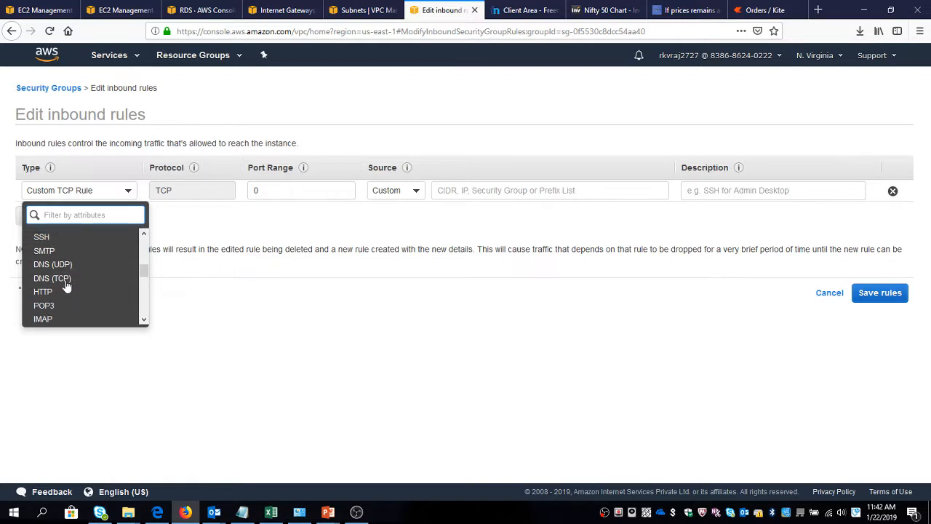
left_click(64, 292)
Set the HTTP rule's source to Anywhere, save the inbound rules, and close the confirmation.
left_click(399, 189)
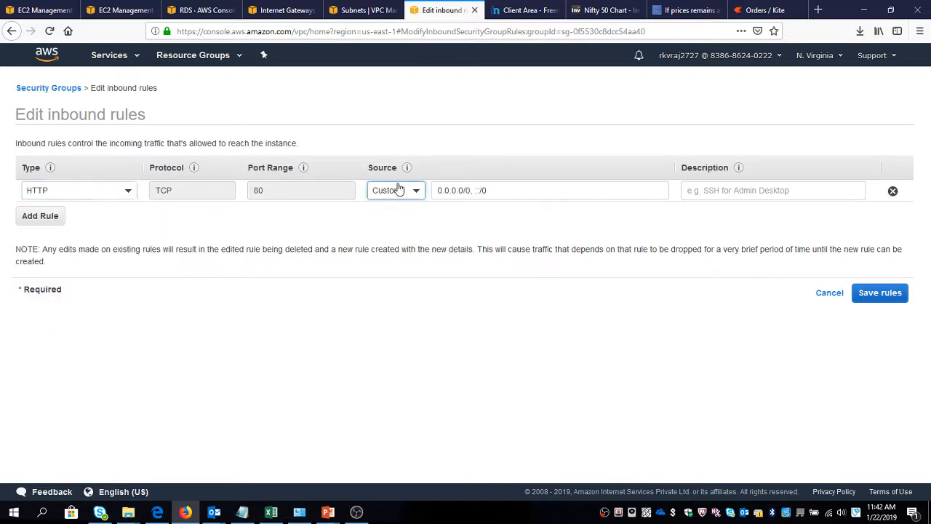
left_click(396, 208)
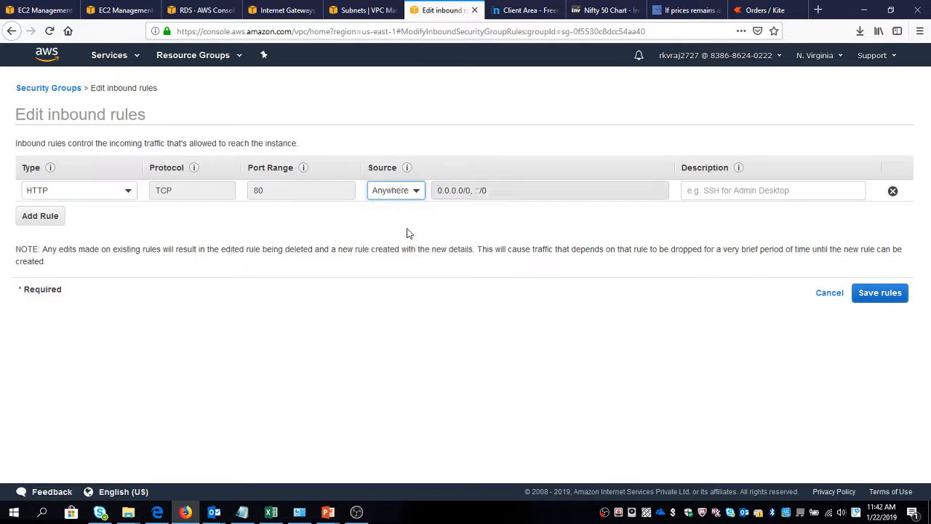
left_click(877, 305)
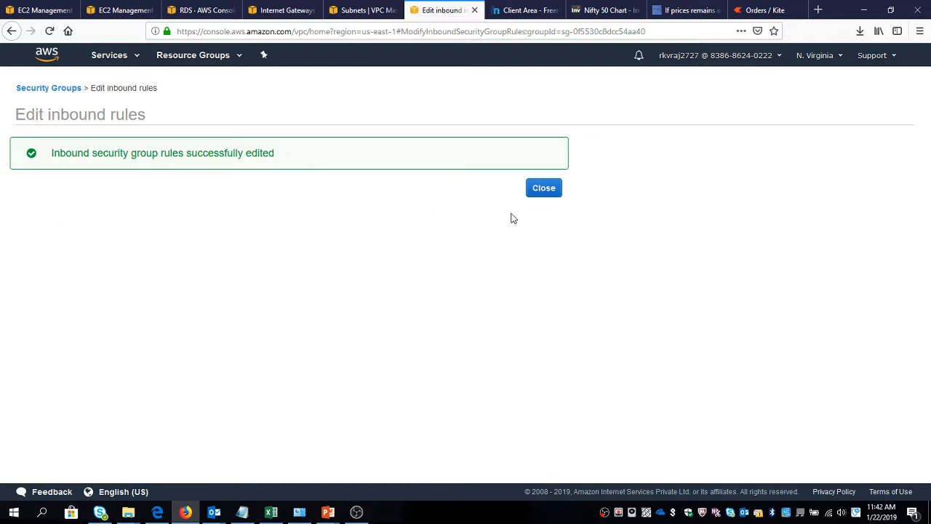
left_click(541, 192)
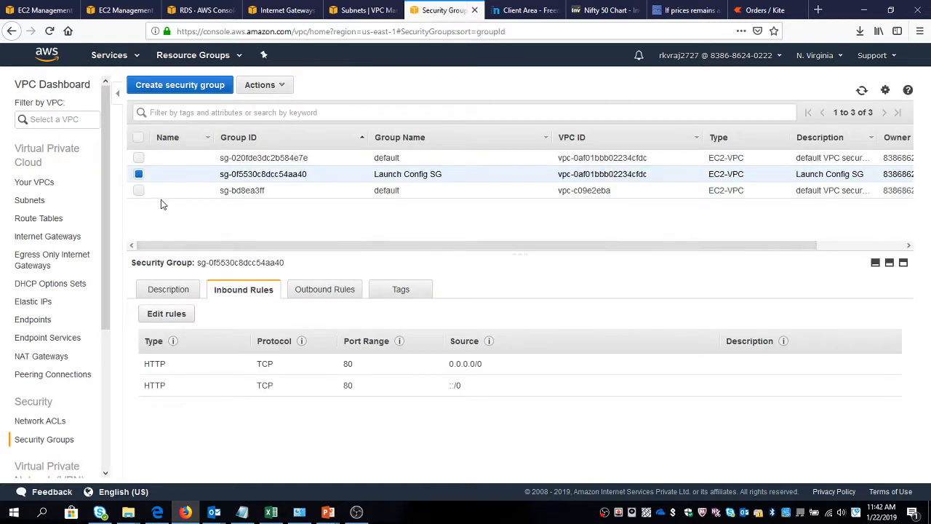
Add another inbound rule to Launch Config SG as a Custom TCP Rule with port range 22.
left_click(175, 313)
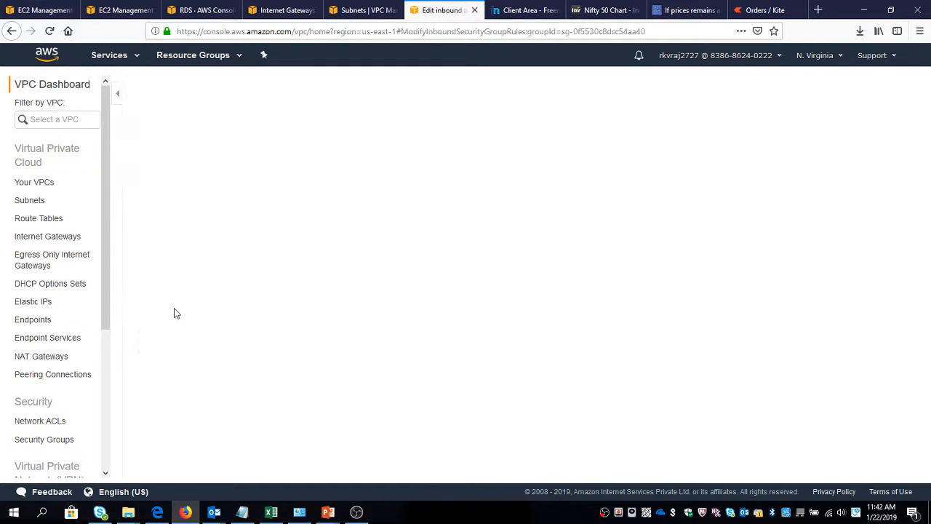
left_click(42, 238)
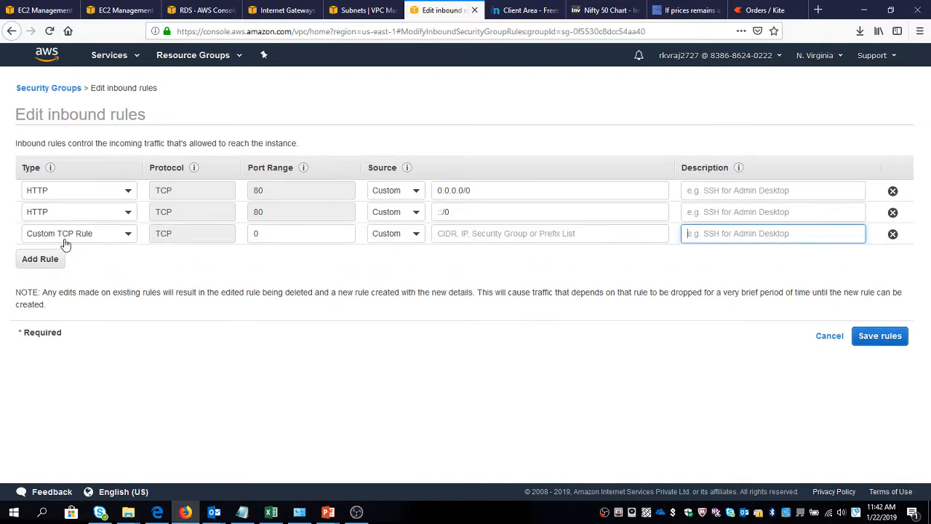
left_click(62, 236)
scroll(93, 306, "down", 1)
scroll(93, 320, "down", 2)
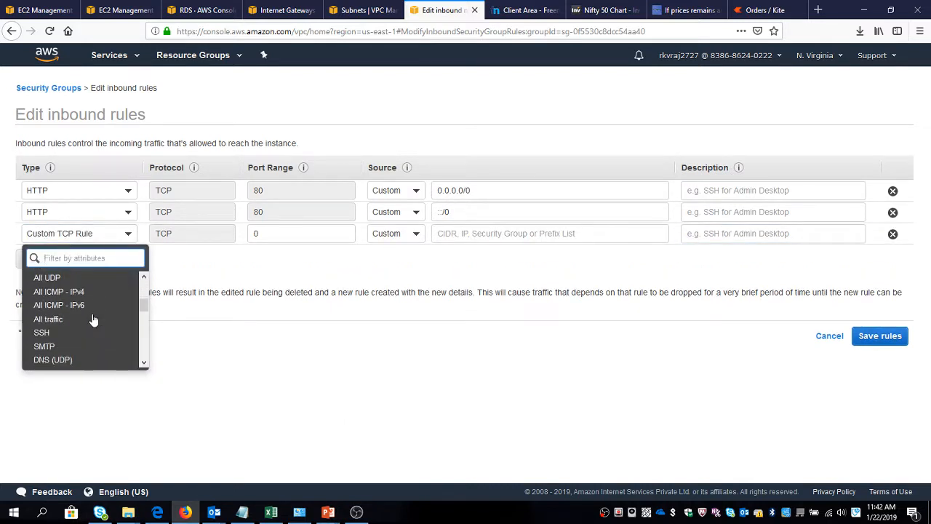
scroll(83, 319, "up", 2)
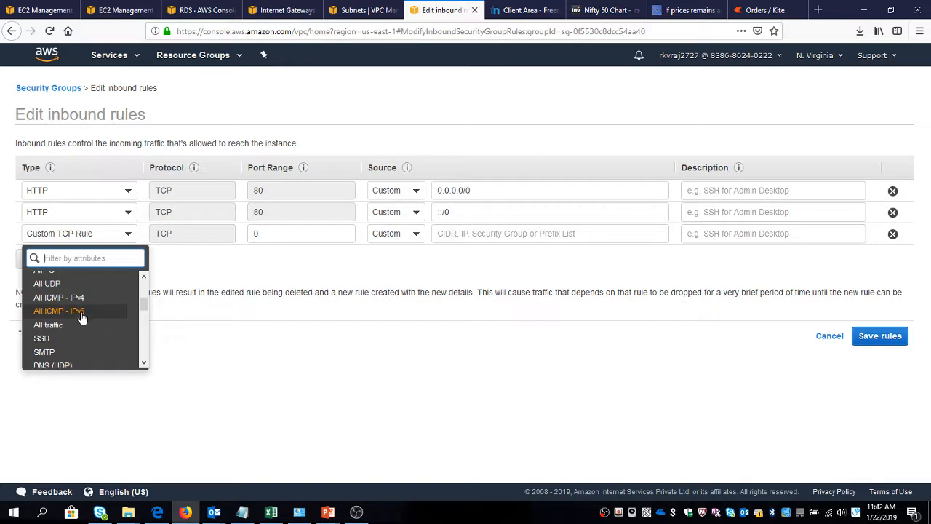
left_click(80, 317)
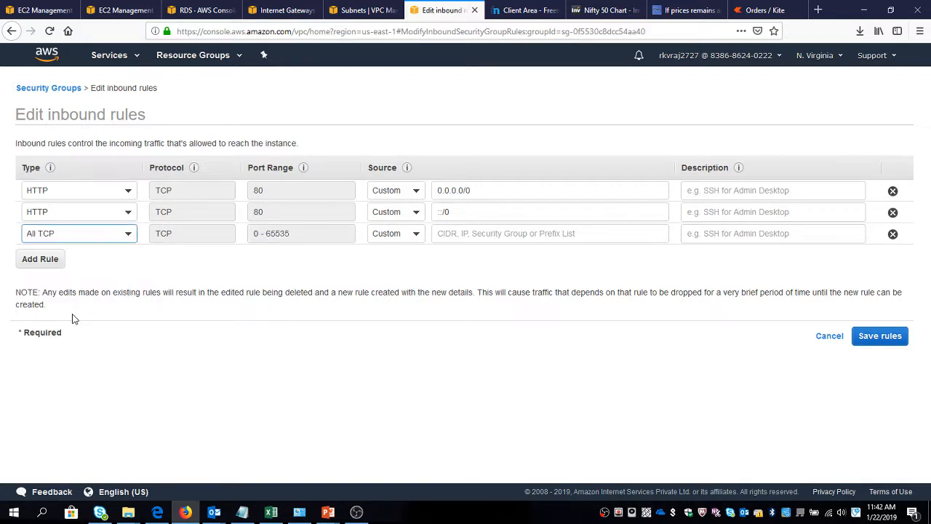
left_click(80, 238)
left_click(65, 277)
left_click(308, 233)
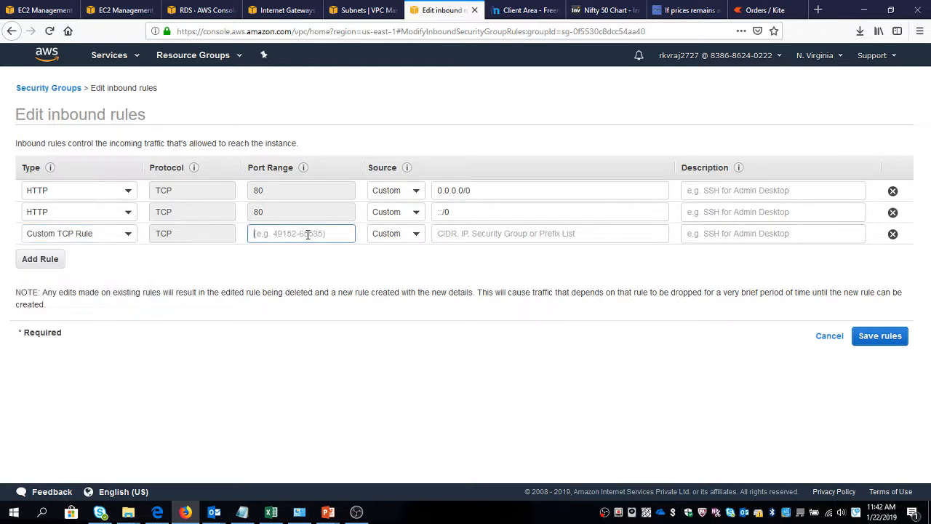
type("22")
Set the port 22 rule's source to Anywhere, save the inbound rules, and close the confirmation.
left_click(405, 235)
left_click(395, 273)
left_click(889, 339)
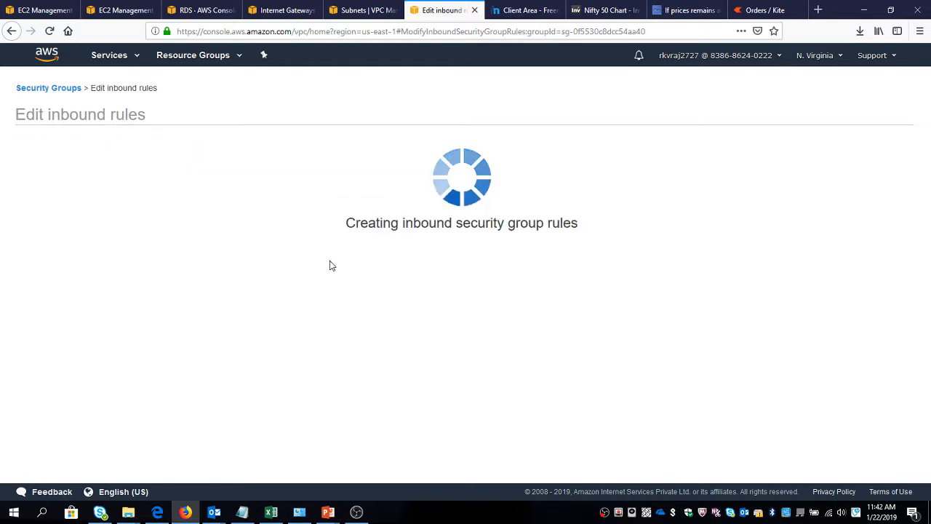
left_click(535, 187)
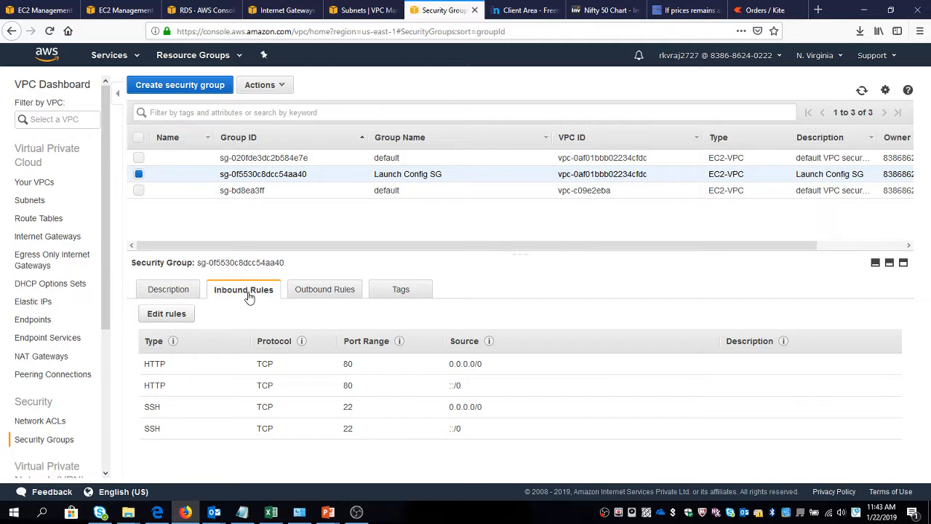
Check the outbound rules of Launch Config SG and return to its inbound rules.
left_click(309, 292)
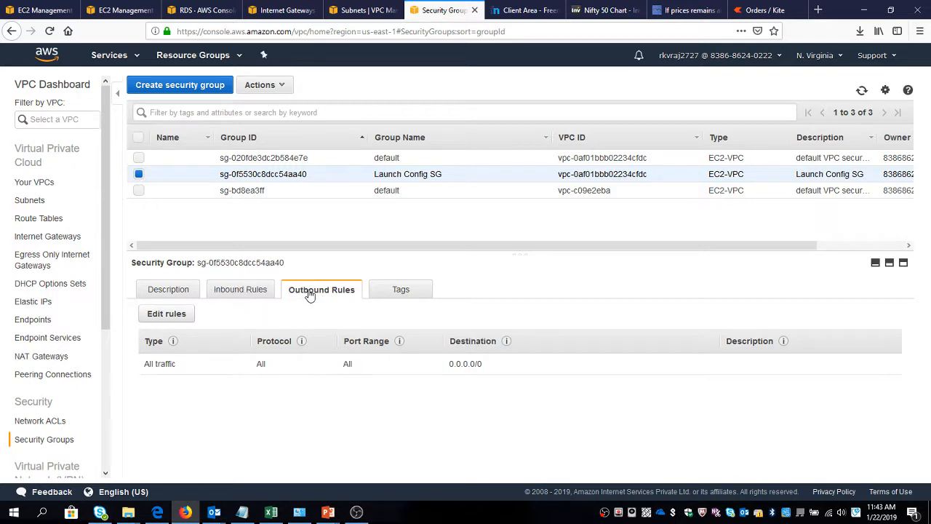
left_click(254, 296)
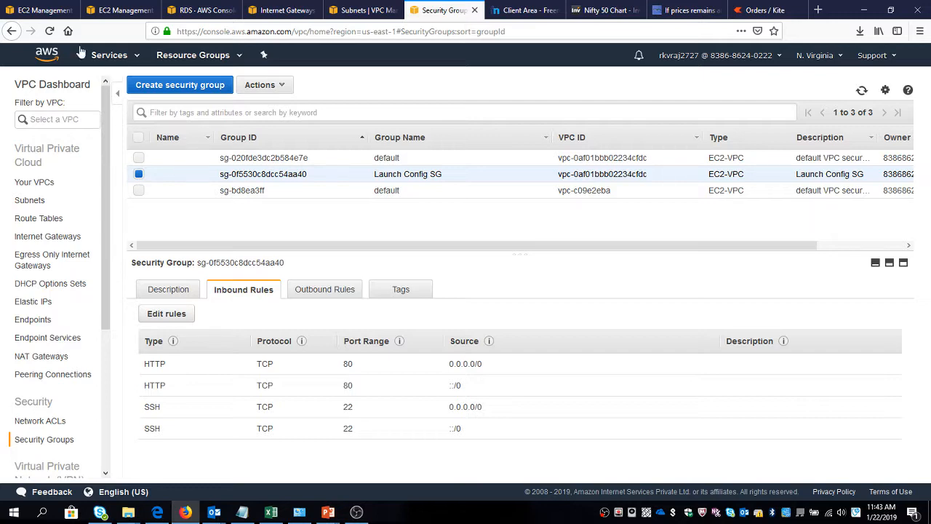
Back in the launch configuration, search AWS Marketplace for wordpress and select the WordPress Certified by Bitnami and Automattic image.
left_click(51, 10)
left_click(66, 199)
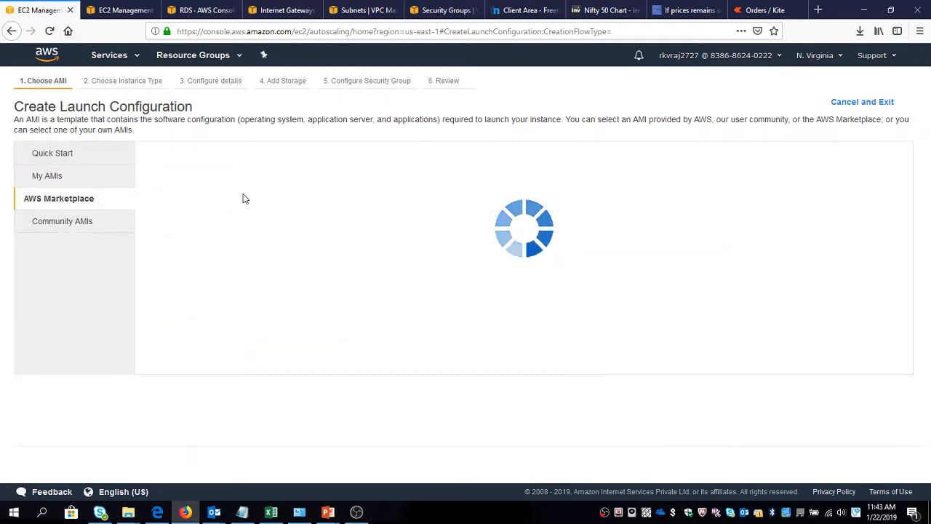
left_click(226, 167)
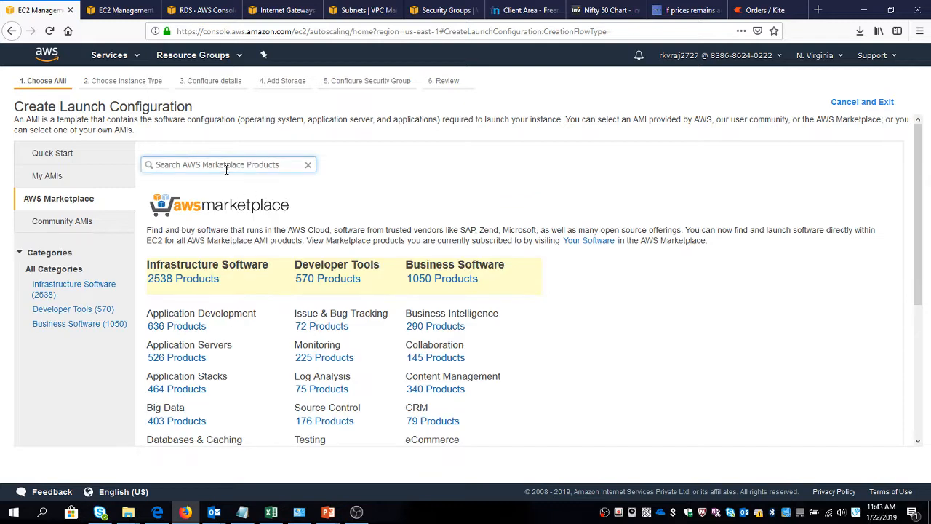
type("wordpress")
key("Return")
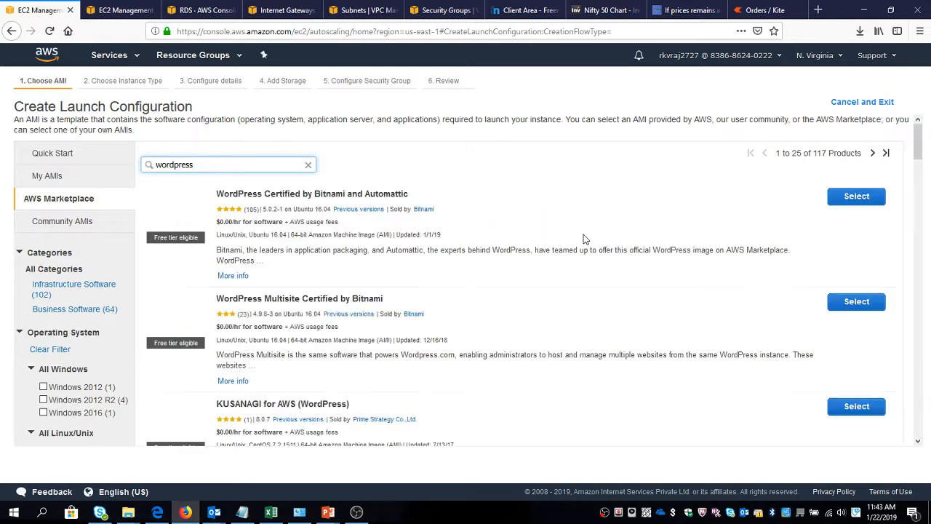
left_click(844, 197)
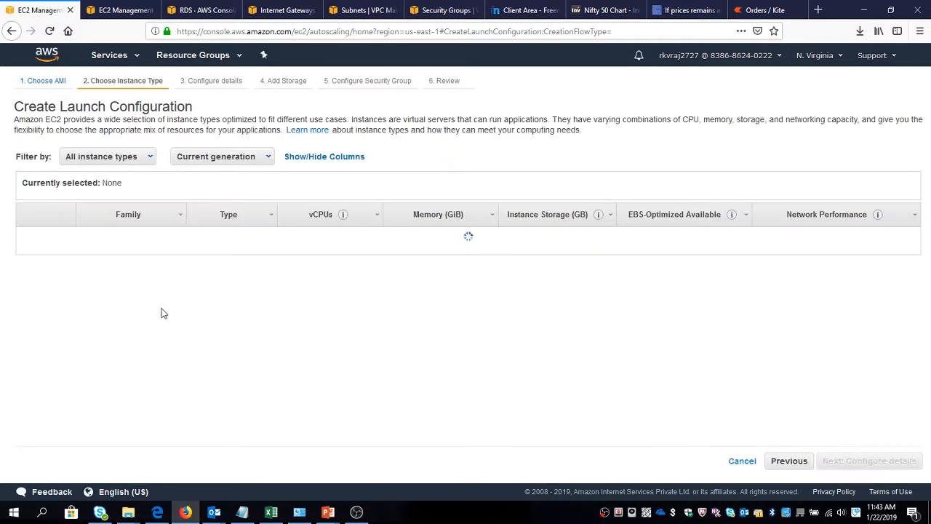
Choose the t2.micro instance type and name the launch configuration Wordpress Instance.
left_click(26, 280)
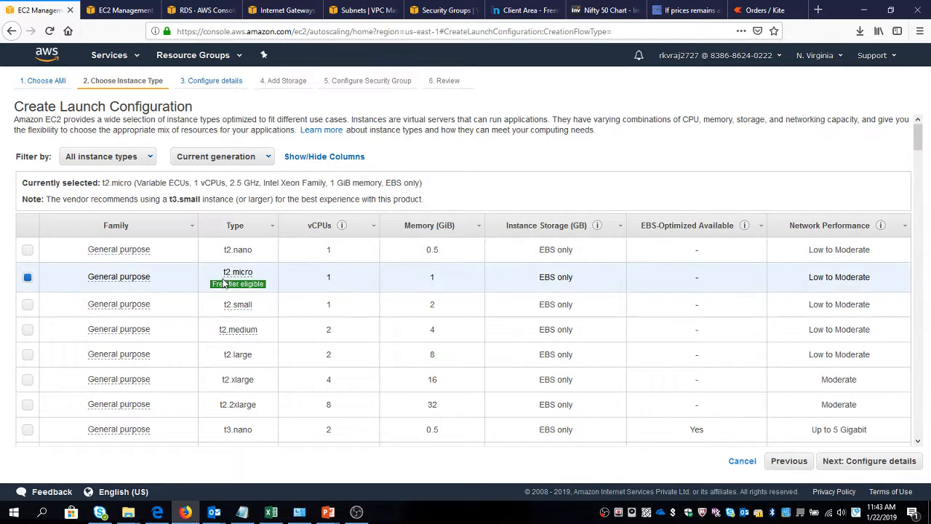
left_click(865, 465)
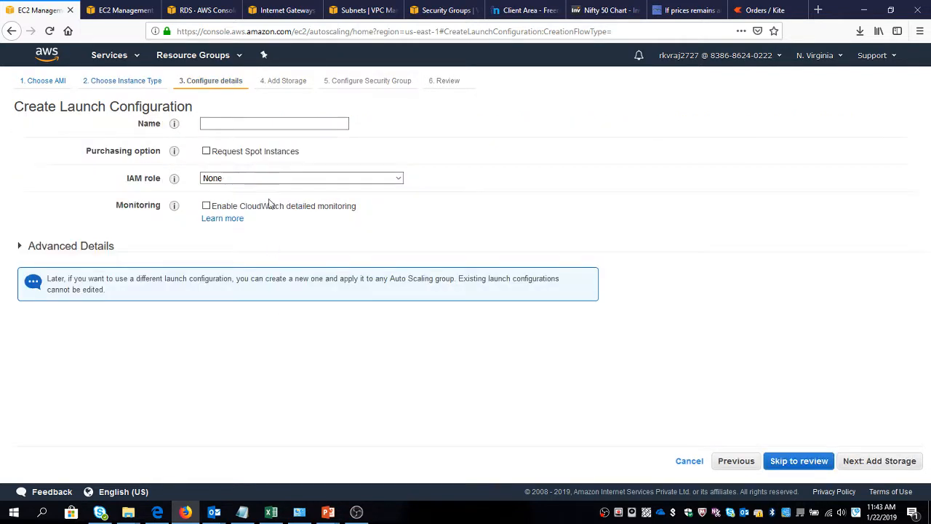
left_click(254, 124)
type("Wor")
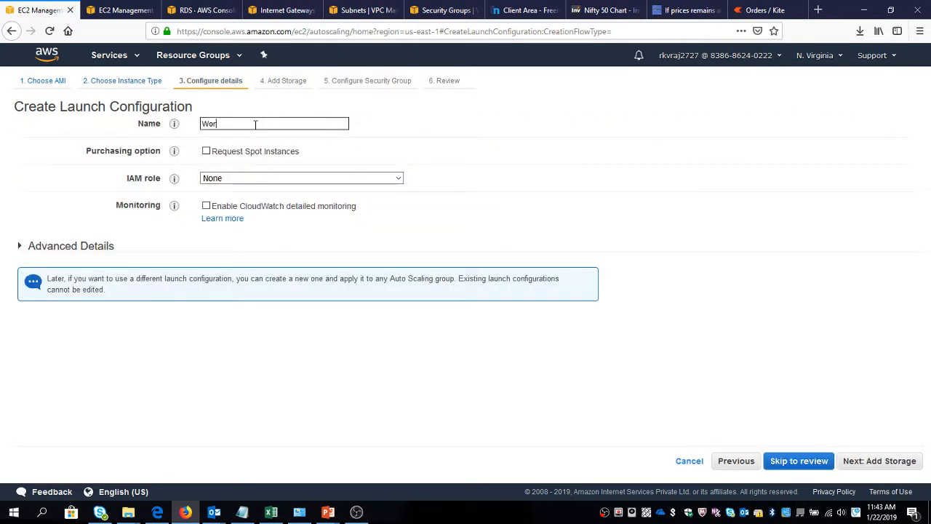
type("dpress A")
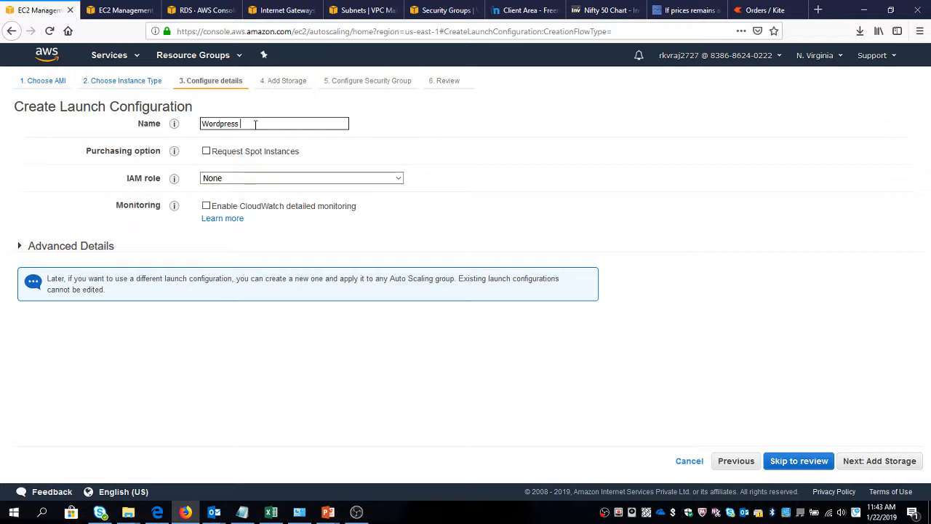
key("BackSpace")
type("Instance")
Continue past the advanced details and default storage, and assign the existing Launch Config SG security group to the launch configuration.
left_click(45, 247)
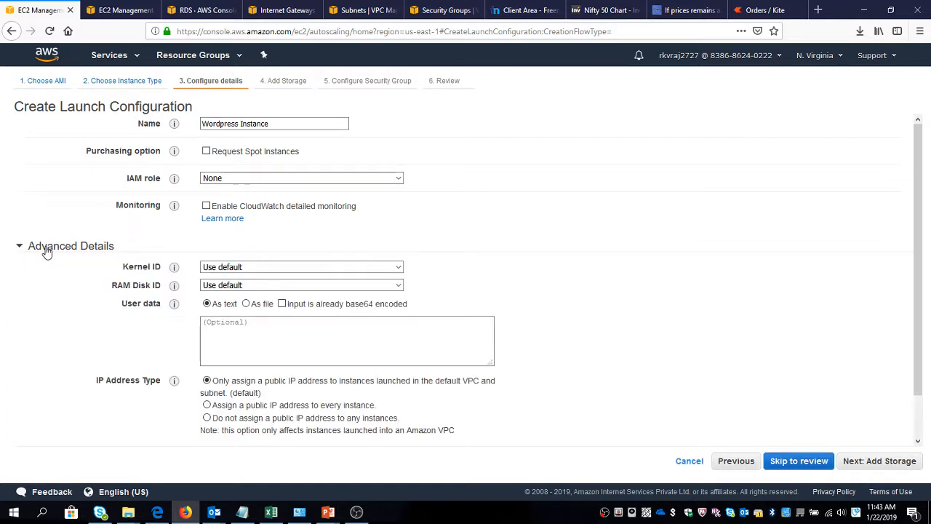
scroll(744, 380, "down", 1)
left_click(848, 459)
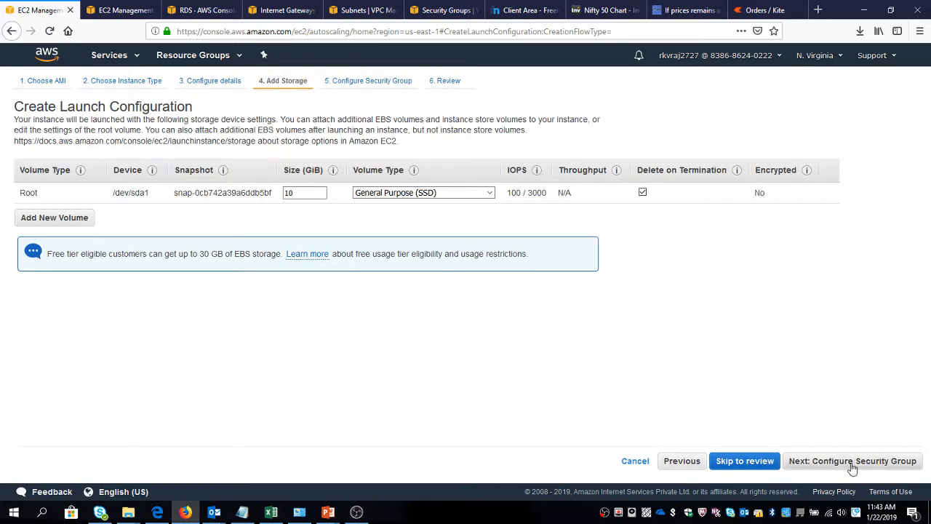
left_click(853, 464)
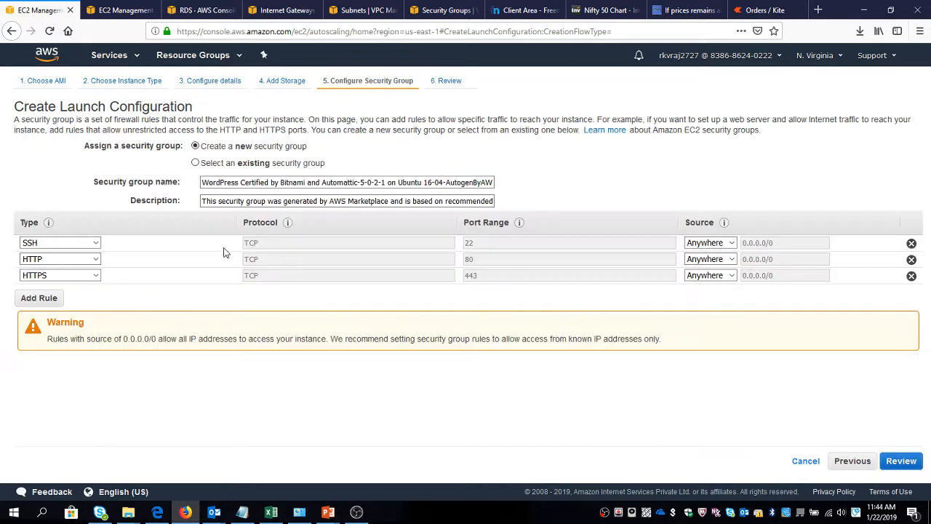
left_click(195, 163)
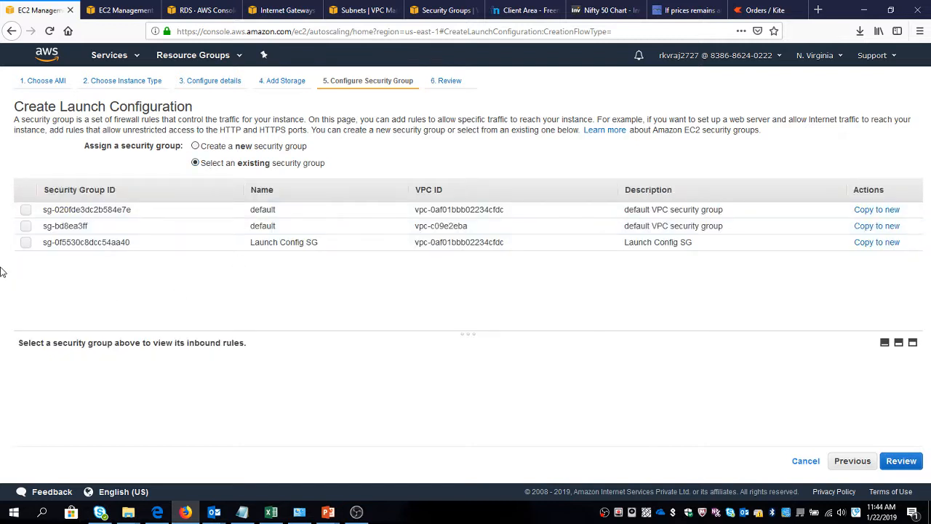
left_click(24, 243)
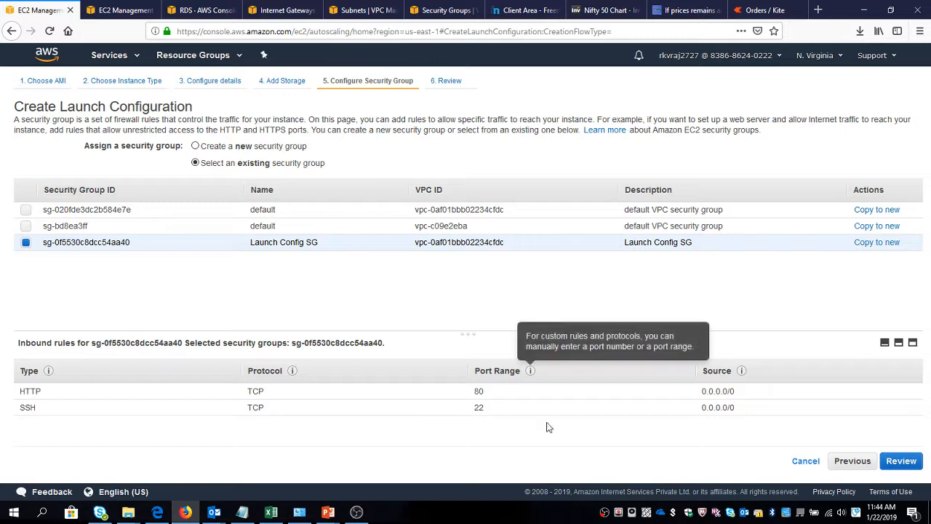
Review the launch configuration and create it with the existing key pair 22ndJan2019, acknowledging access to its private key file.
left_click(895, 461)
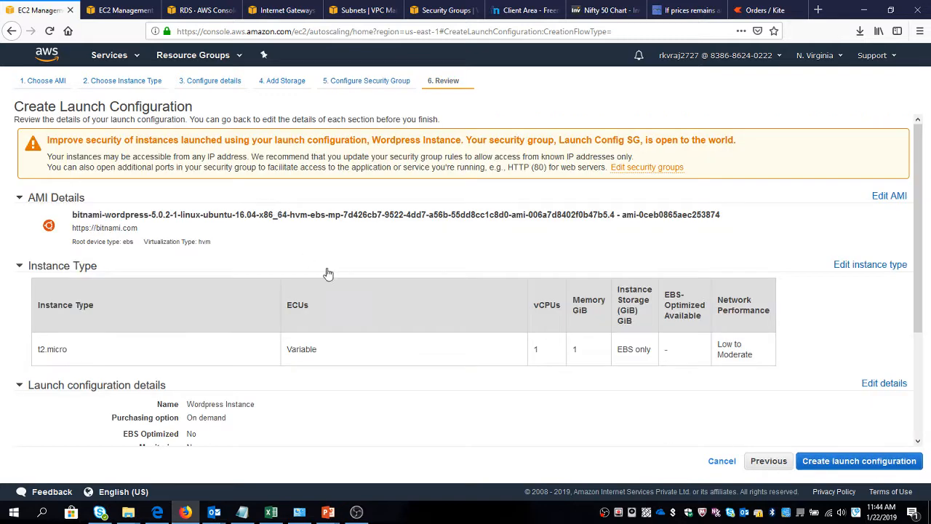
scroll(342, 275, "down", 2)
left_click(47, 408)
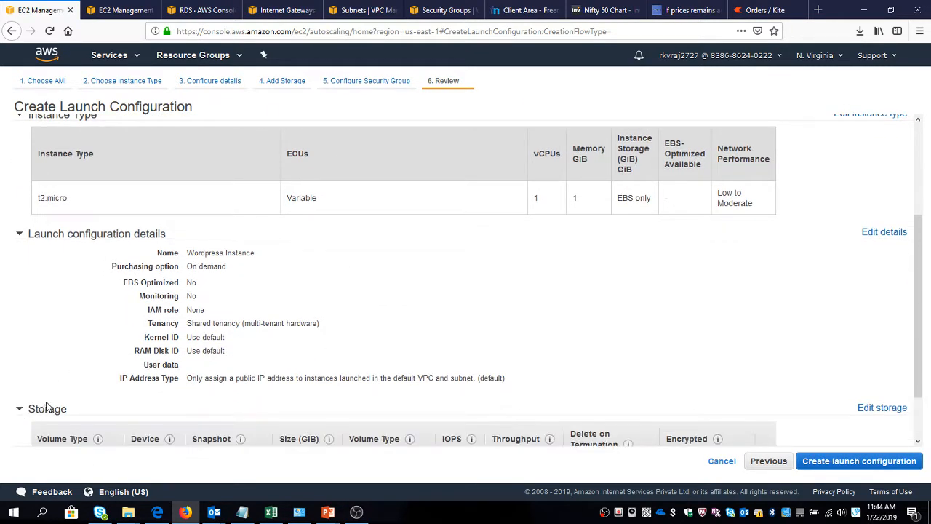
left_click(62, 435)
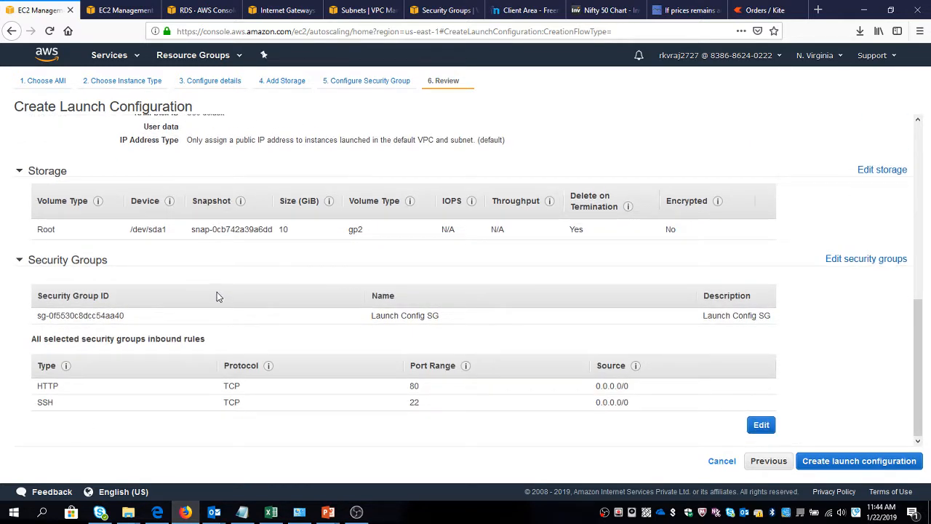
left_click(831, 461)
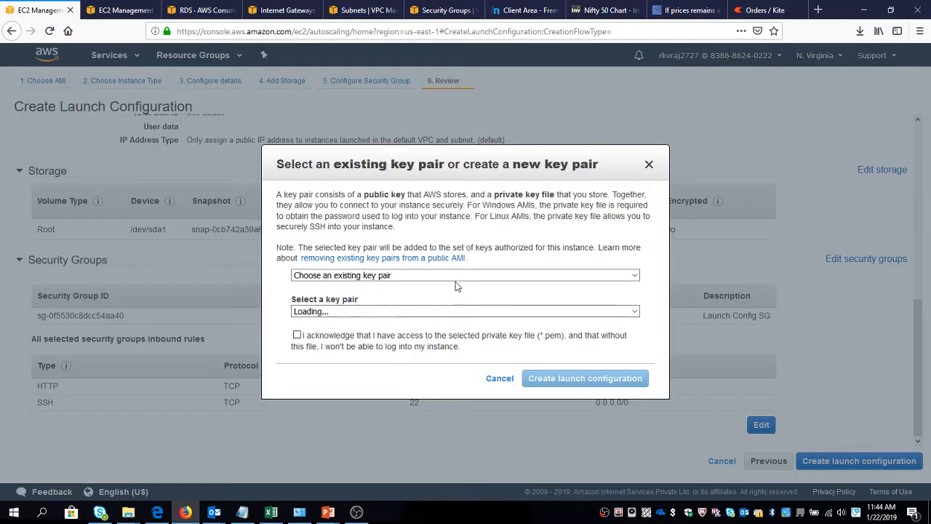
left_click(362, 277)
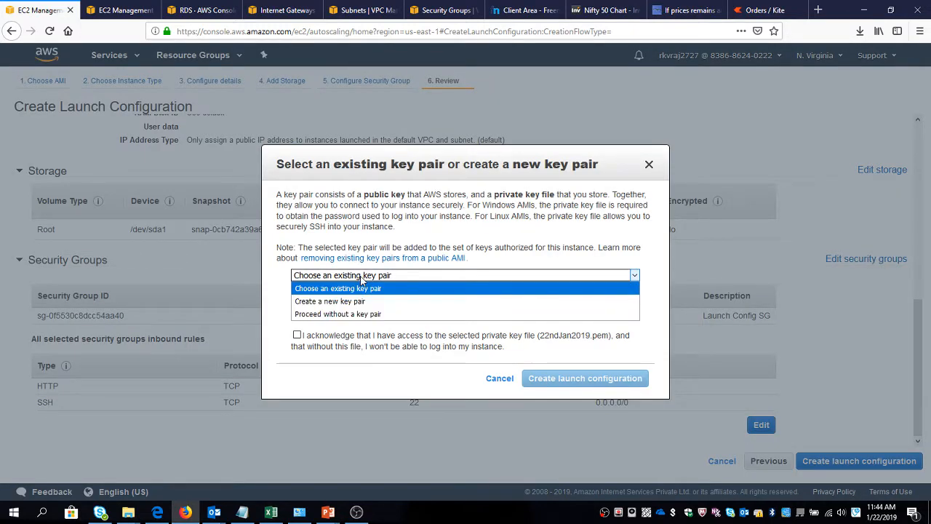
left_click(361, 287)
left_click(344, 312)
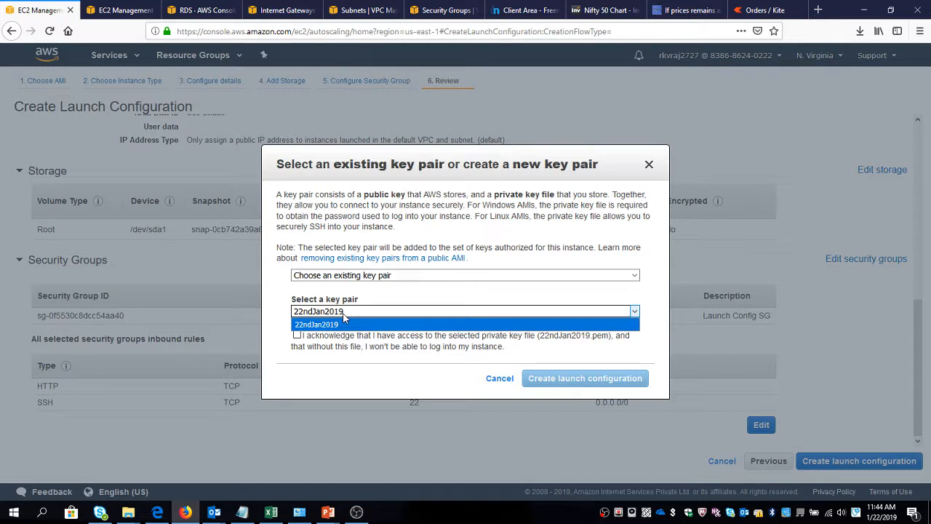
left_click(344, 323)
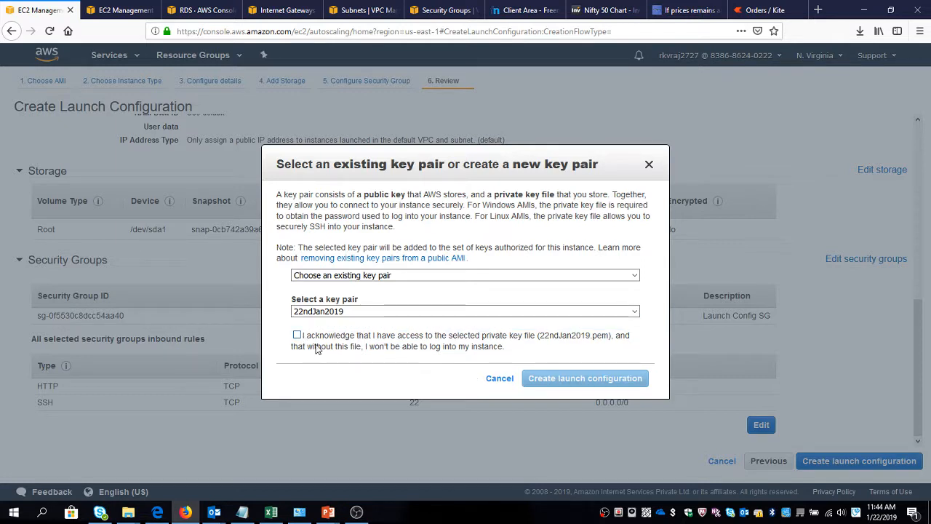
left_click(297, 335)
left_click(583, 379)
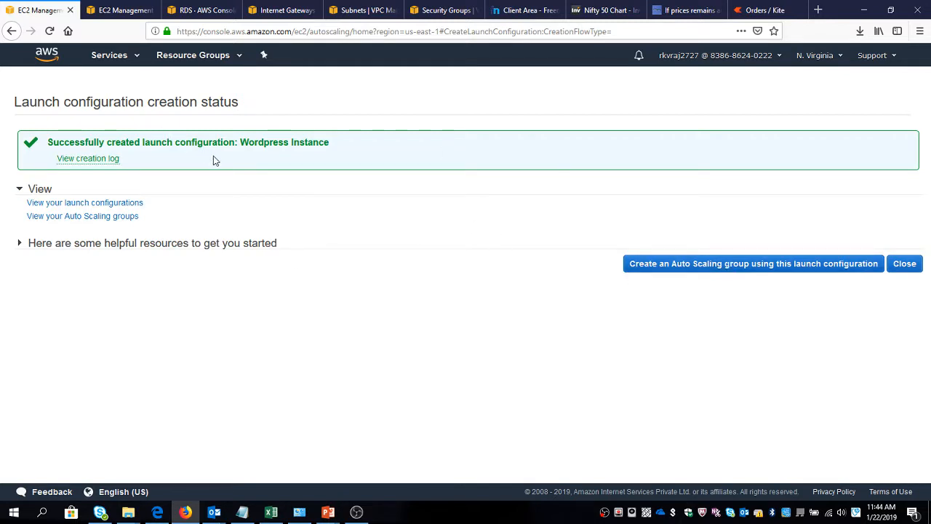
Start an Auto Scaling group from this launch configuration, naming it Wordpress ASG with a group size of 2 instances.
left_click(744, 267)
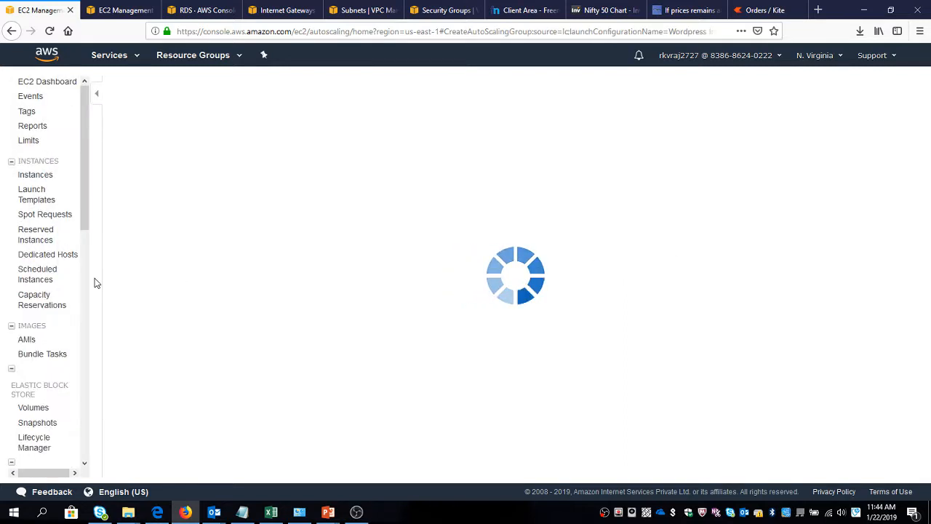
left_click(263, 123)
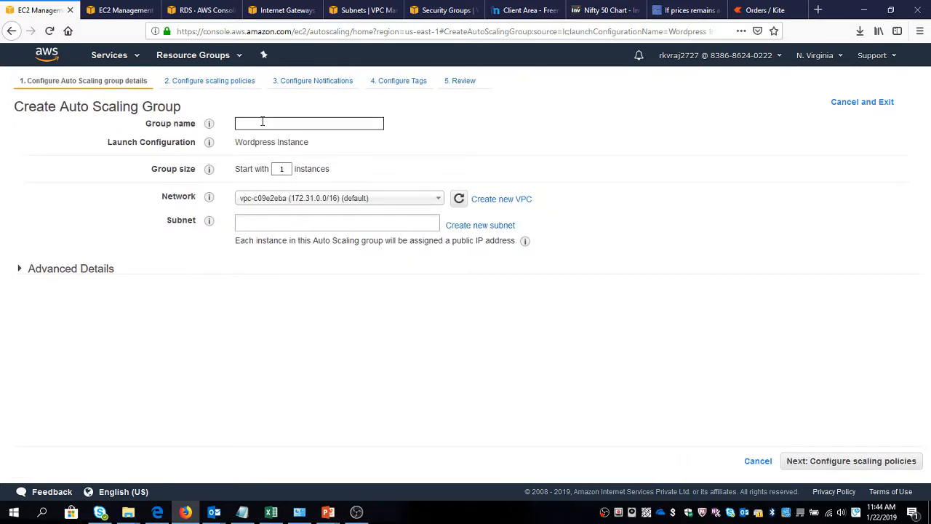
type("Wordpress ASG")
left_click_drag(280, 169, 320, 167)
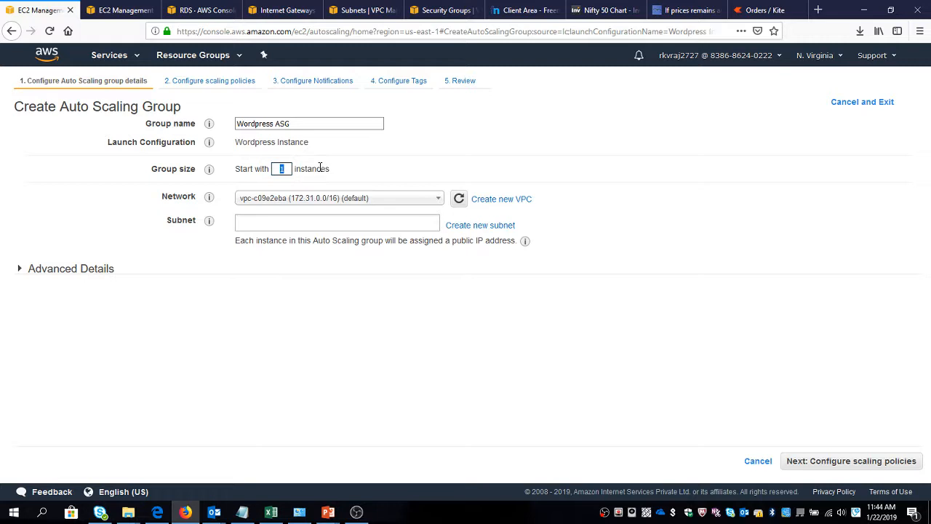
type("2")
Place the Auto Scaling group in Wordpress VPC with the subnets Private SBNET 1a and Private SBNET 1b.
left_click(312, 200)
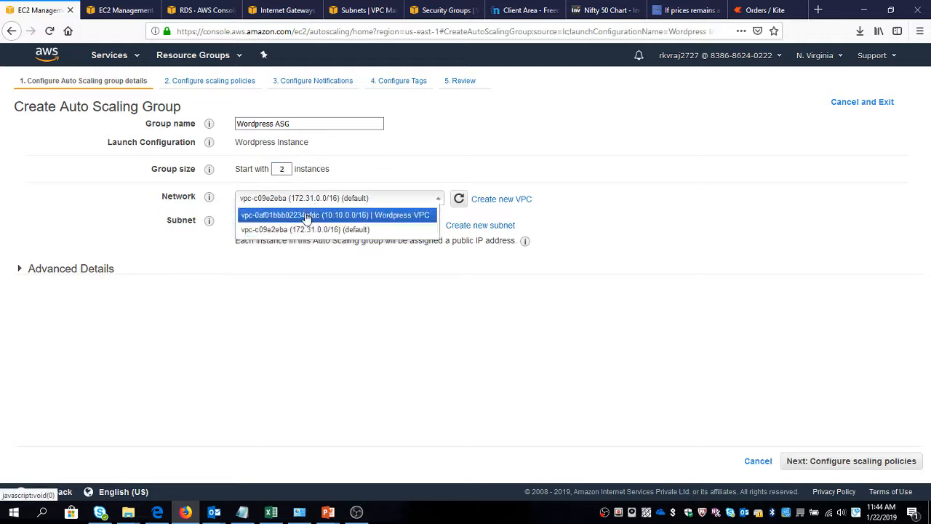
left_click(306, 216)
left_click(291, 224)
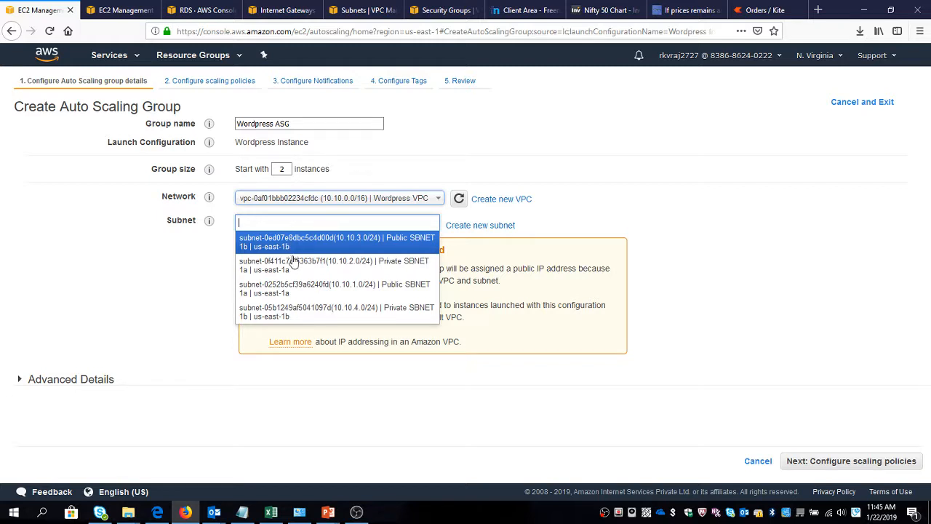
left_click(297, 265)
left_click(299, 245)
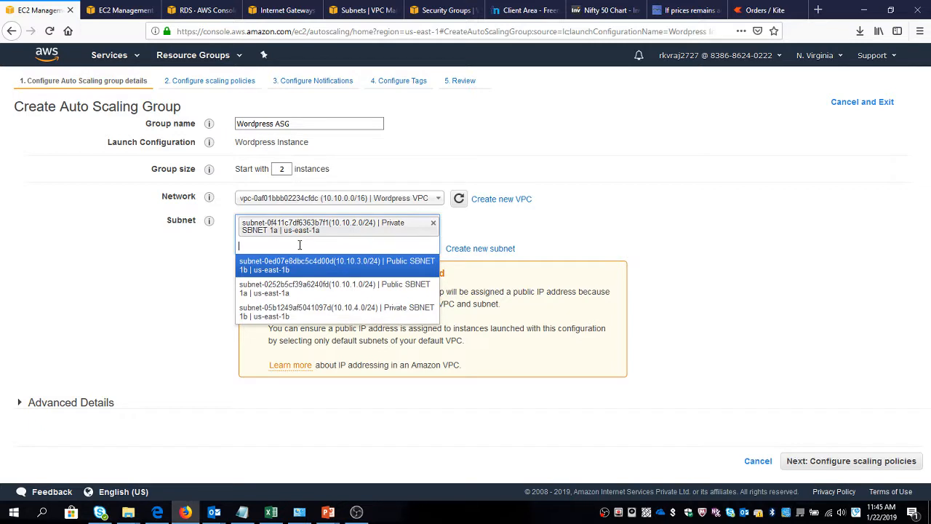
left_click(313, 308)
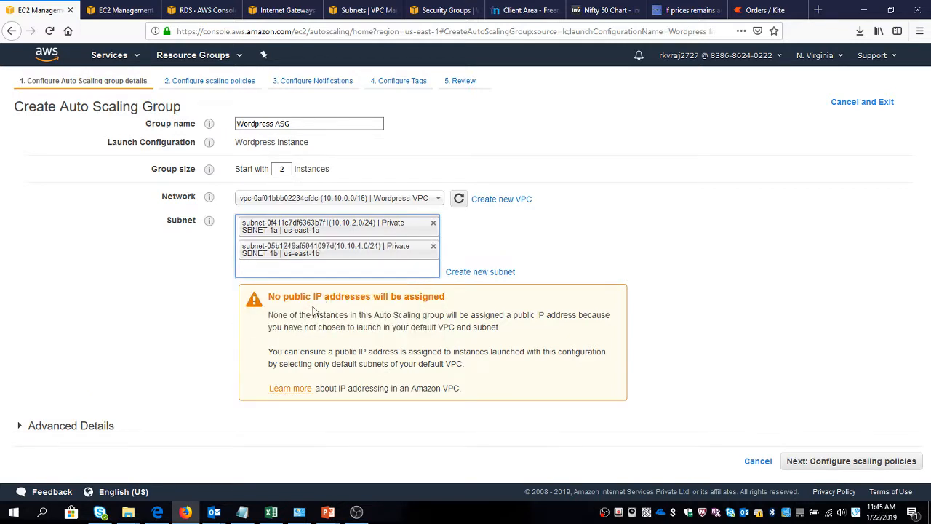
Enable scaling policies with a maximum group size of 4 instances, and switch to step or simple scaling policies.
left_click(855, 466)
left_click(51, 187)
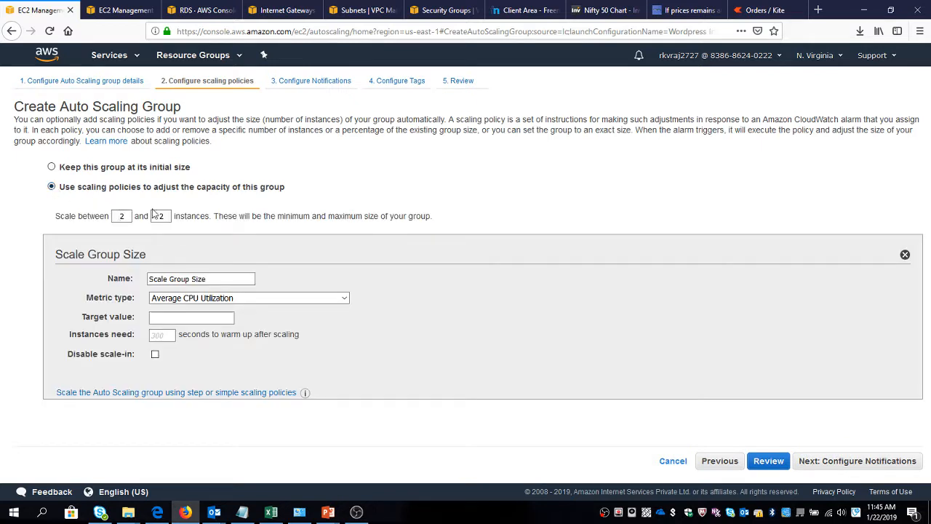
left_click_drag(156, 216, 194, 216)
type("4")
left_click(179, 299)
left_click(180, 303)
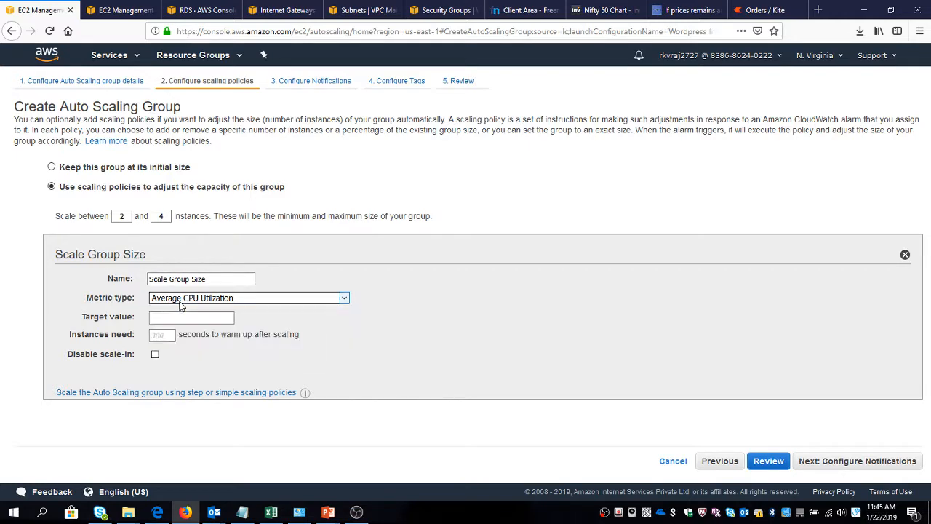
left_click(127, 395)
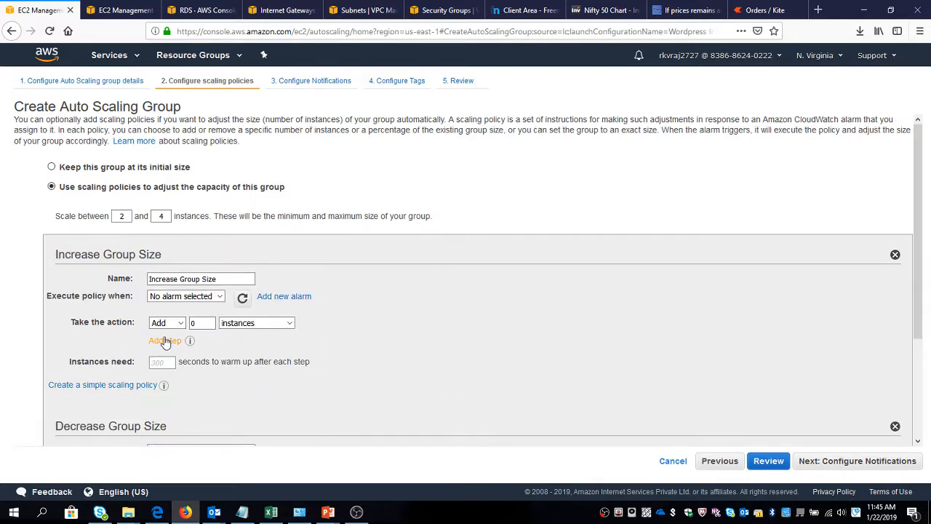
Add an alarm without notification for average CPU utilization >= 70 percent to Increase Group Size, and set its instance warm-up to 120 seconds.
scroll(277, 236, "down", 3)
left_click(285, 187)
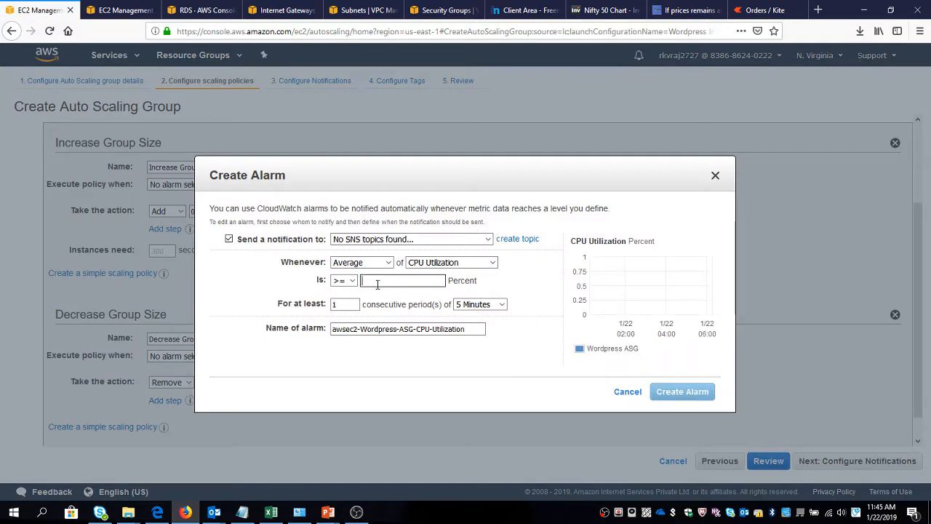
type("70")
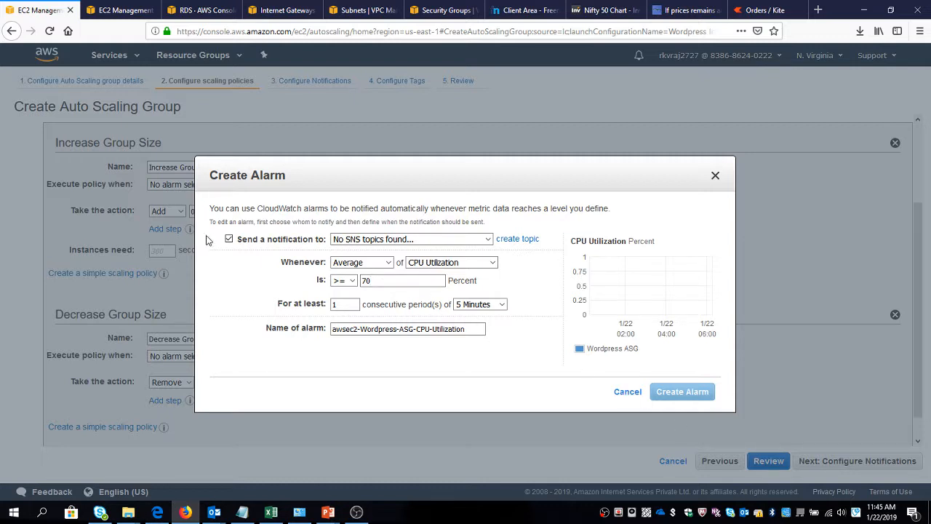
left_click(229, 238)
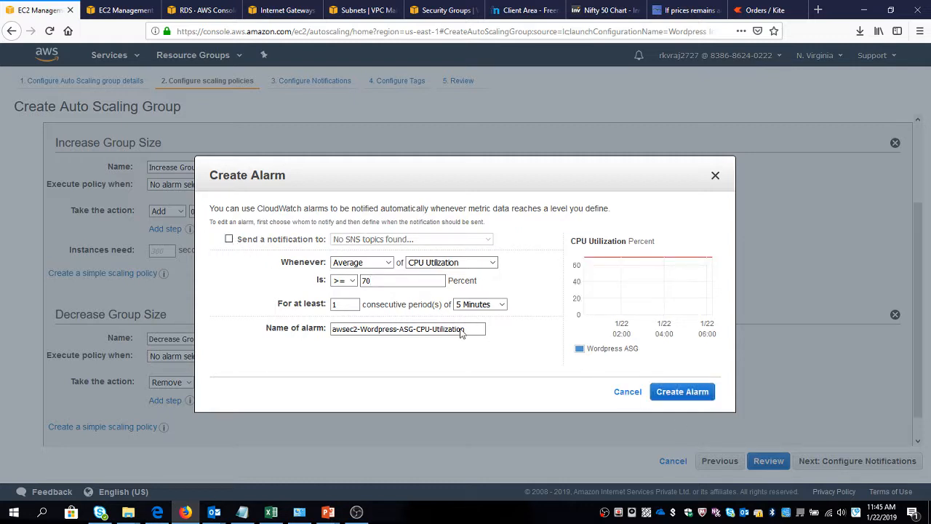
left_click(684, 391)
left_click(166, 270)
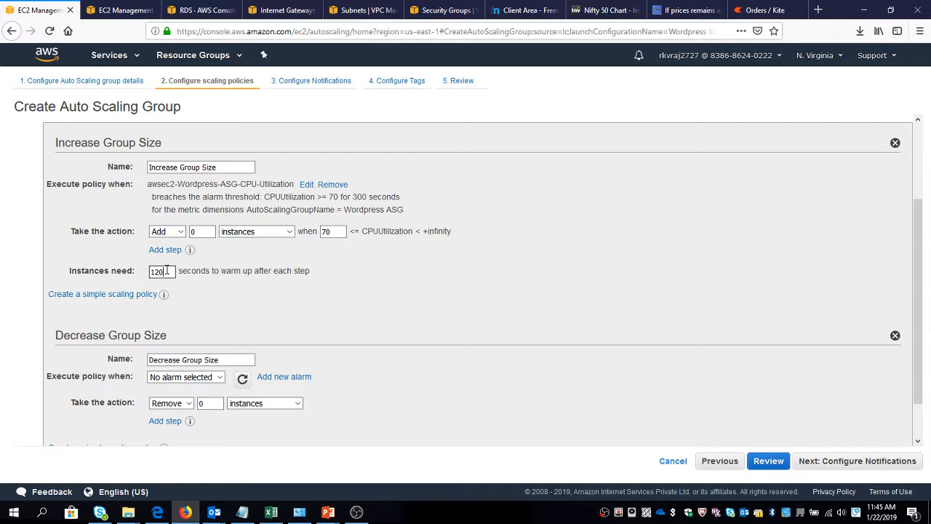
left_click(266, 280)
Add an alarm without notification for average CPU utilization < 40 percent to the Decrease Group Size policy.
scroll(273, 273, "down", 1)
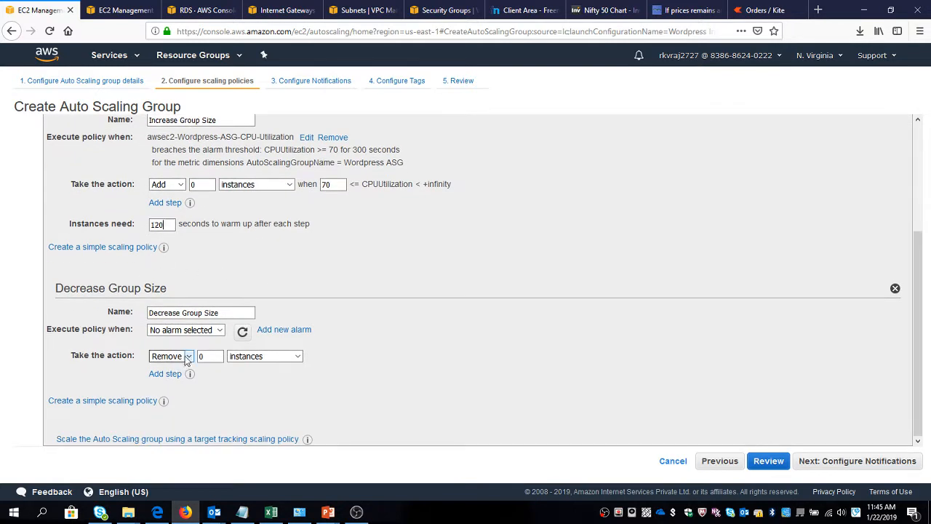
left_click(283, 329)
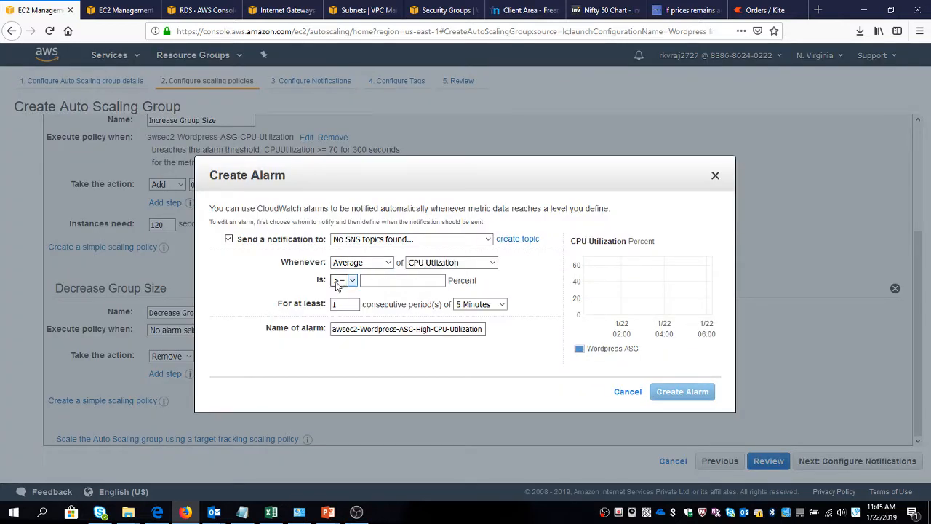
left_click(344, 280)
left_click(338, 318)
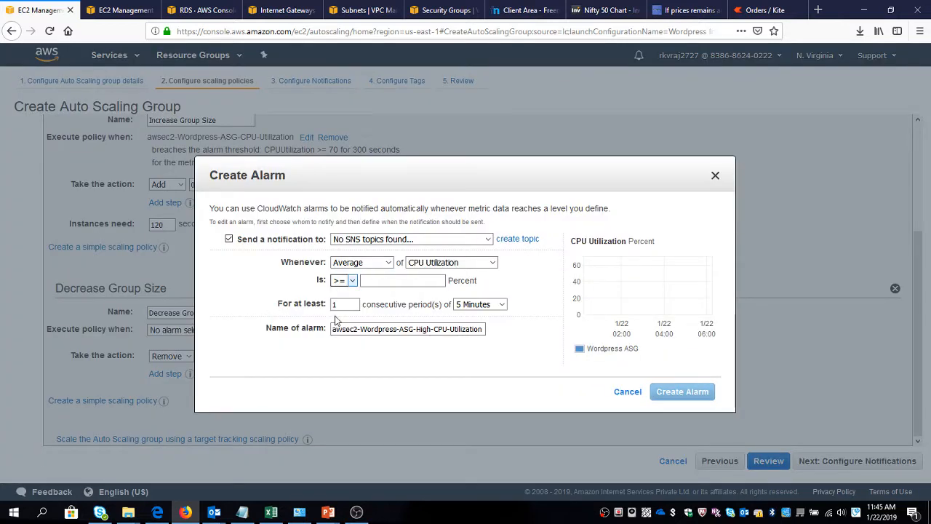
left_click(380, 280)
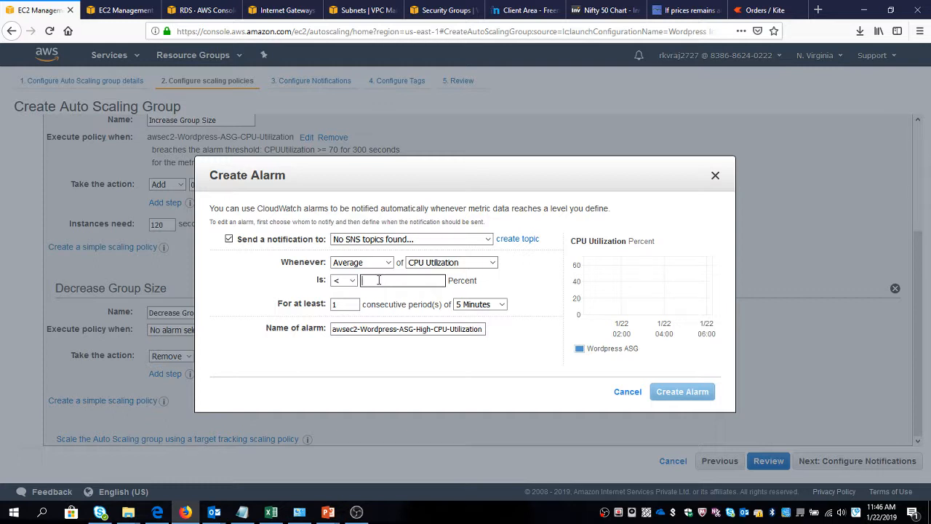
type("40")
left_click(229, 240)
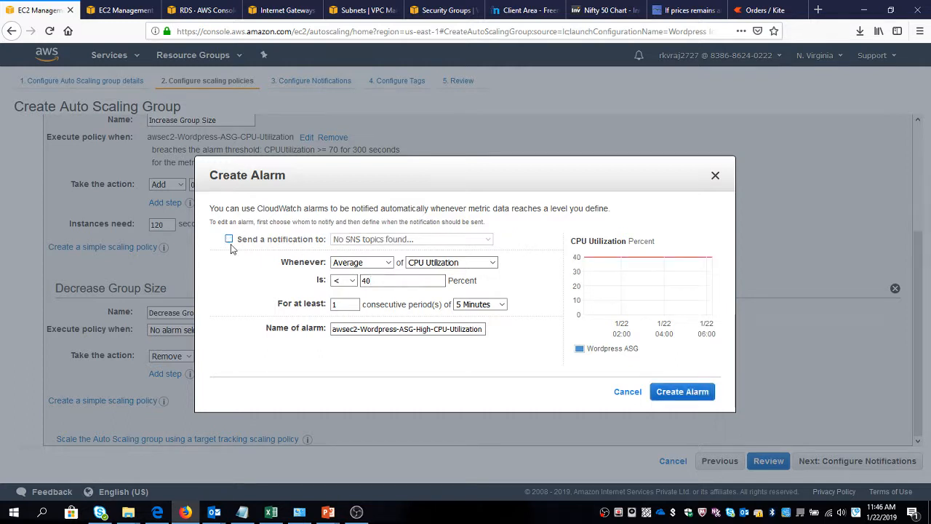
left_click(682, 392)
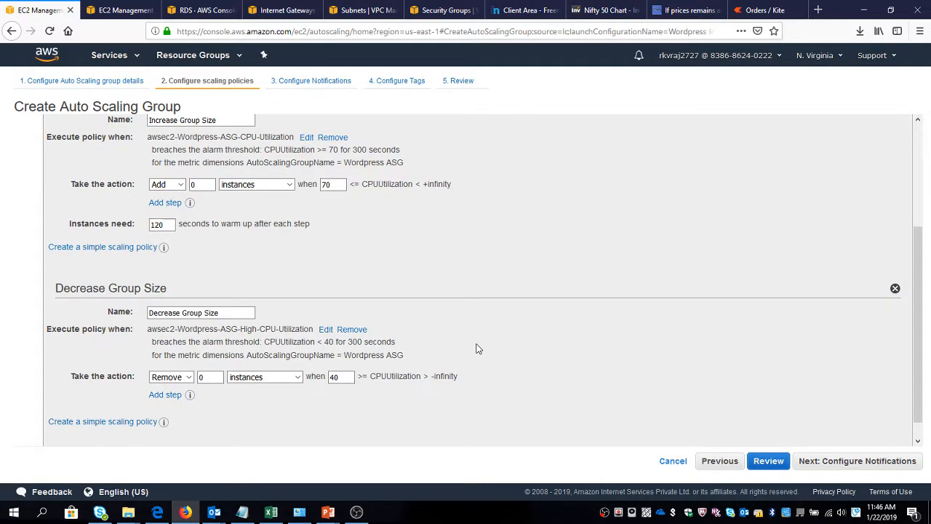
Skip notifications and tag the Auto Scaling group with the key Name and the value ASG Instance.
left_click(831, 465)
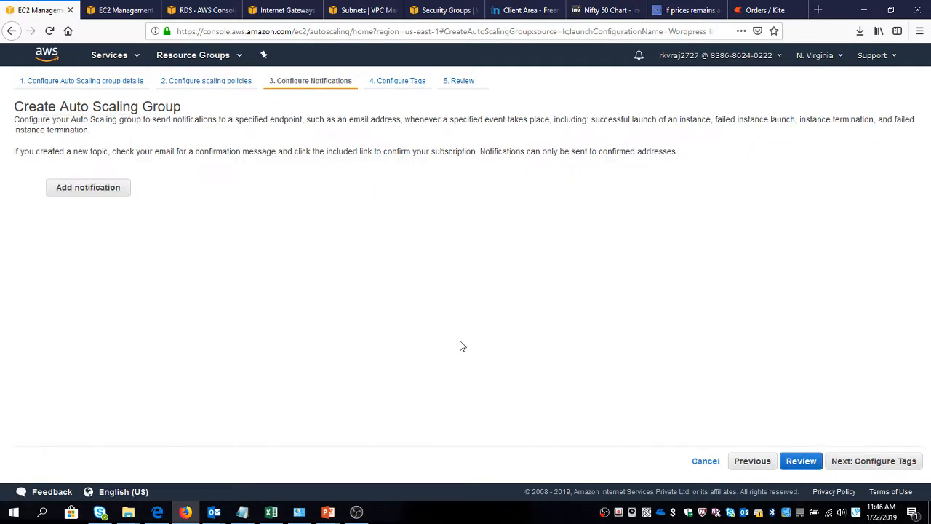
left_click(877, 466)
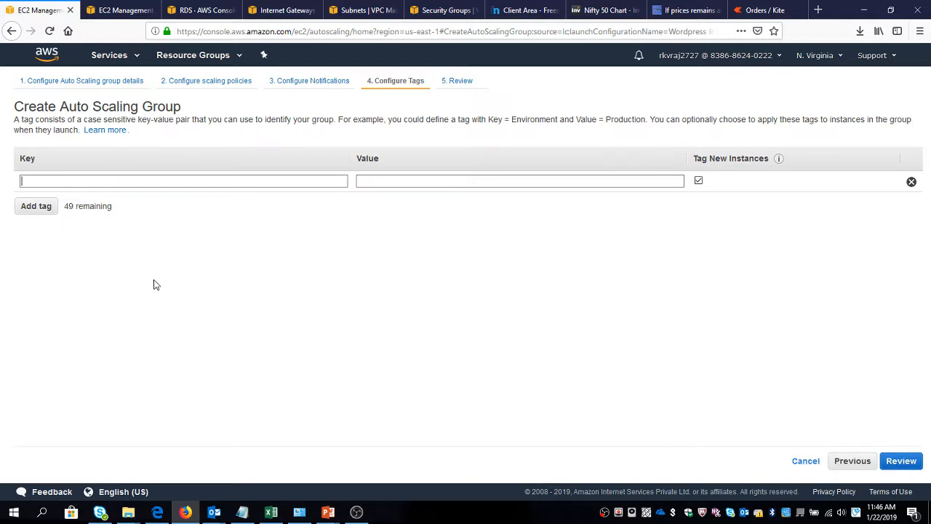
type("Name")
key("Tab")
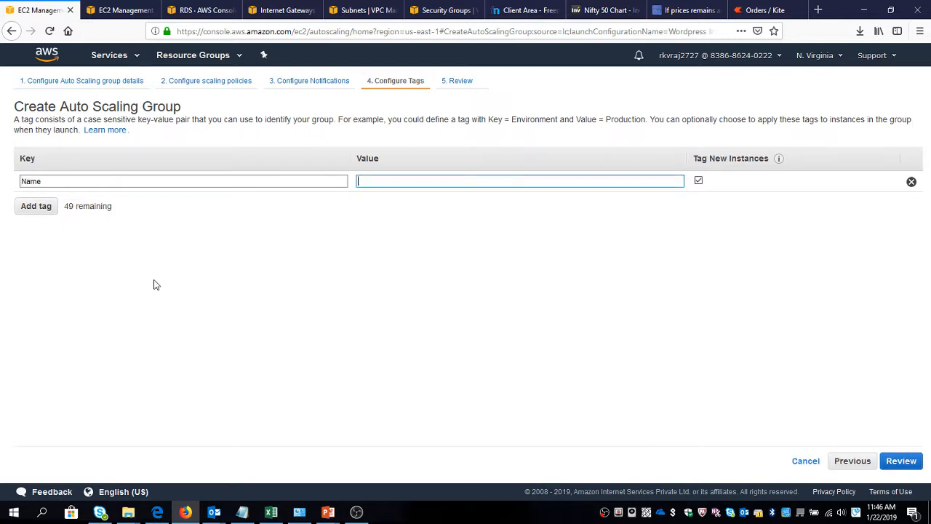
type("ASG Instance")
Review and create the Auto Scaling group, then close the creation status to return to the group list.
left_click(899, 461)
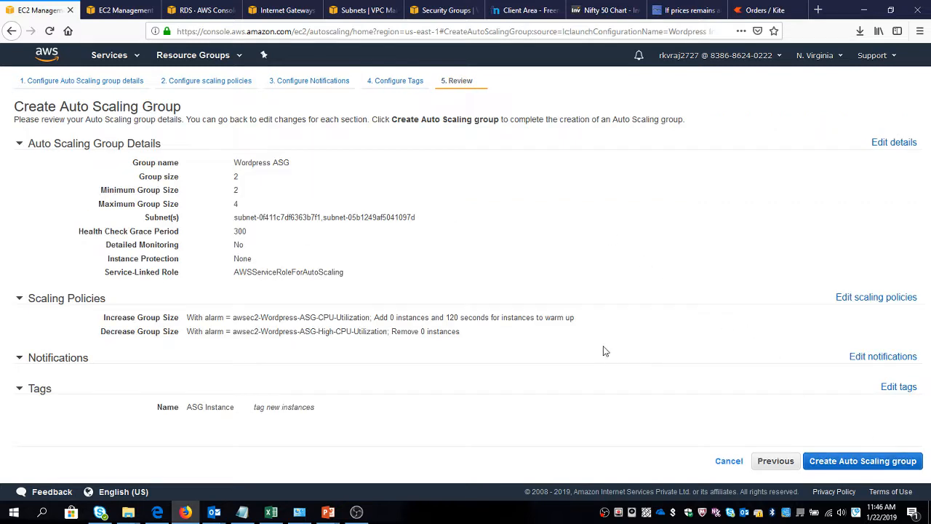
left_click(830, 459)
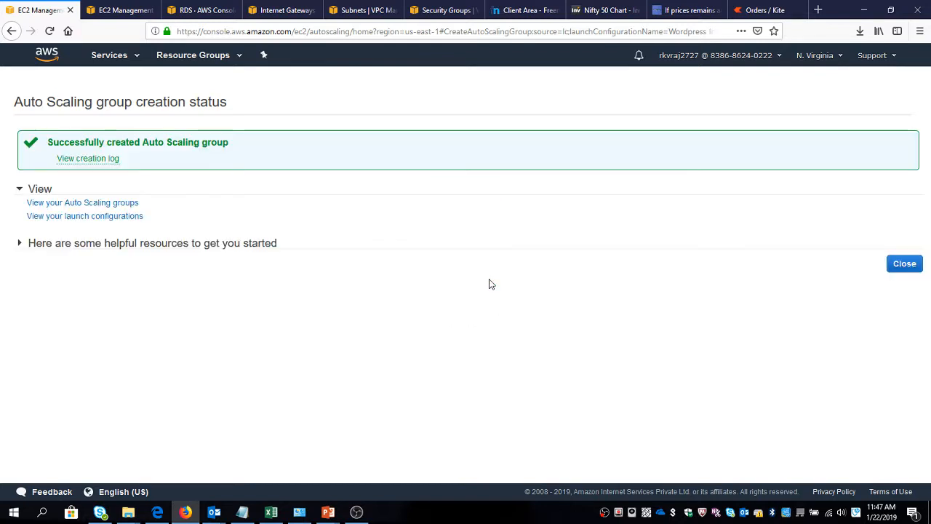
left_click(905, 268)
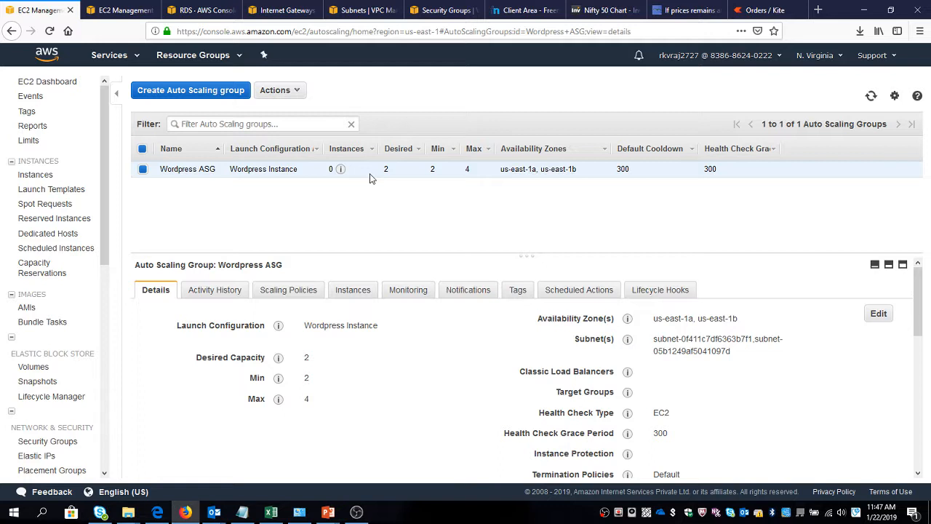
Check the registered domain's details page, and start creating a new load balancer from the EC2 load balancer list.
left_click(518, 10)
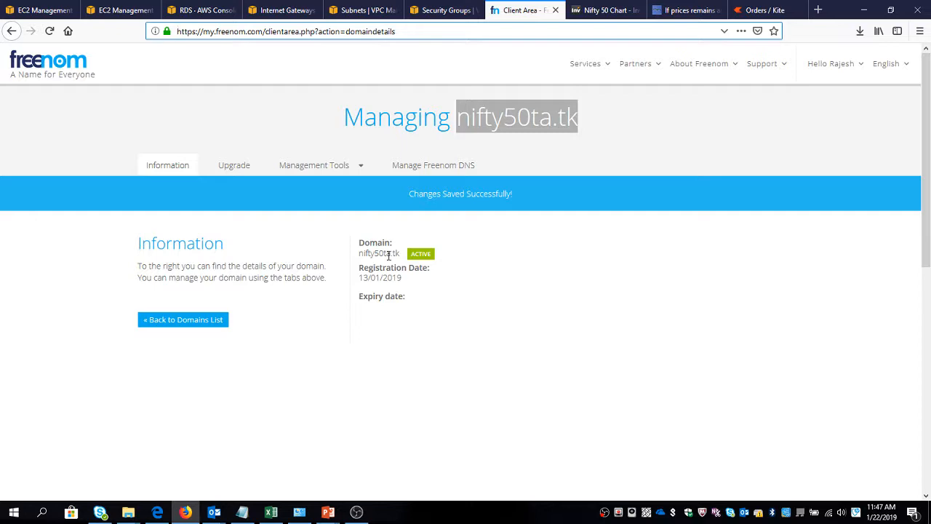
left_click(41, 9)
left_click(107, 8)
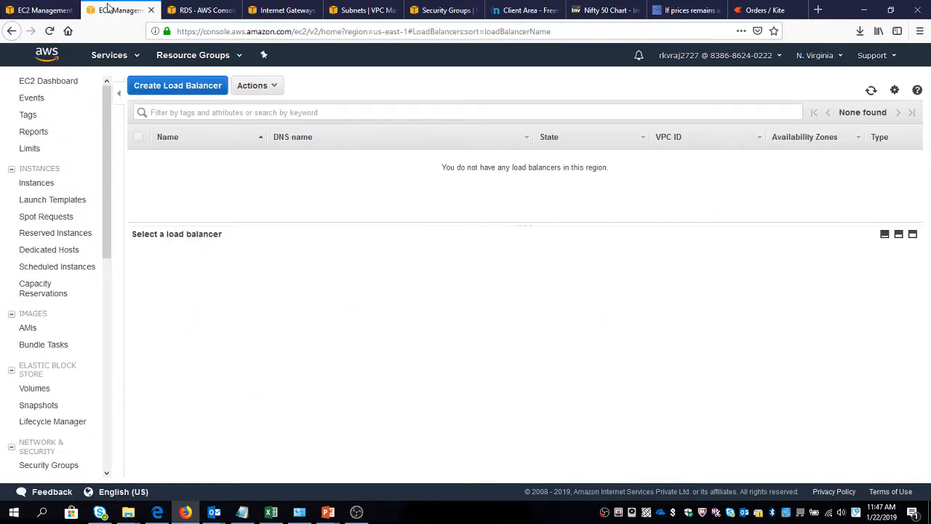
left_click(157, 85)
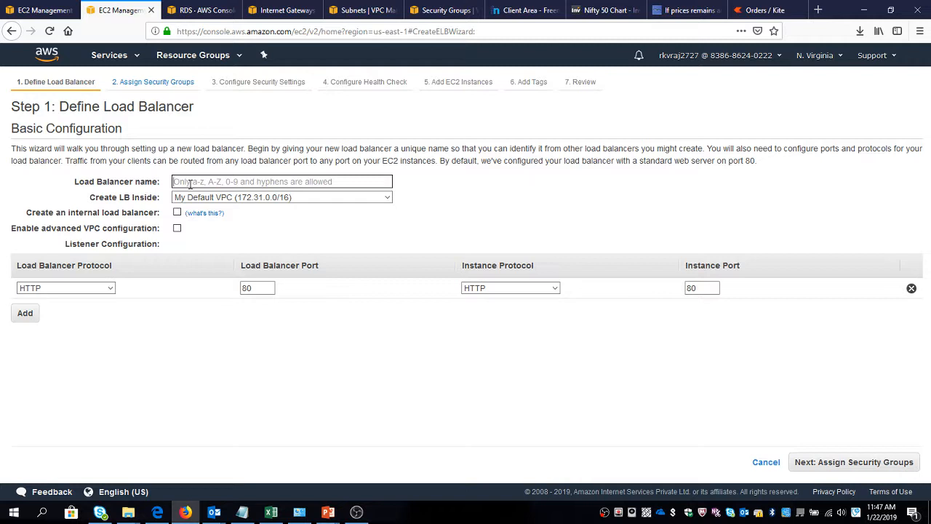
Begin creating a new security group in the VPC console and name it ELB SG.
left_click(342, 12)
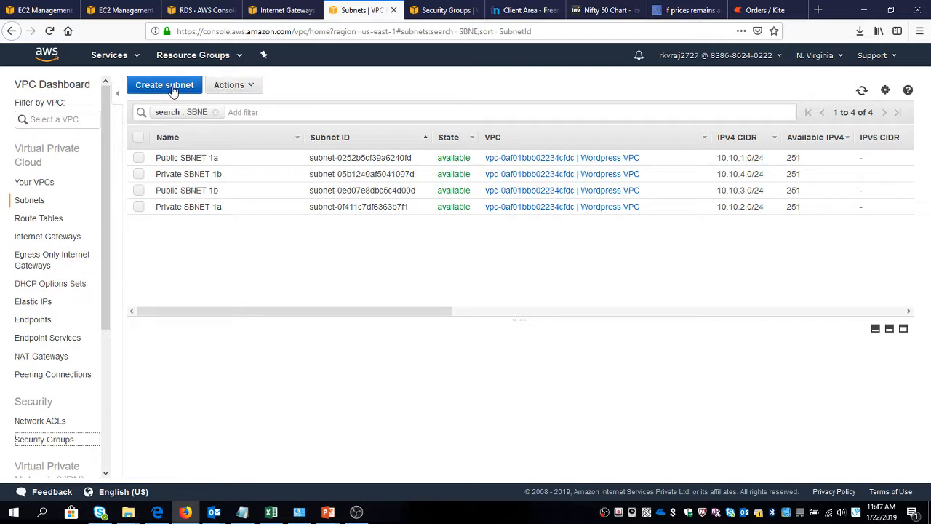
key("ctrl+Tab")
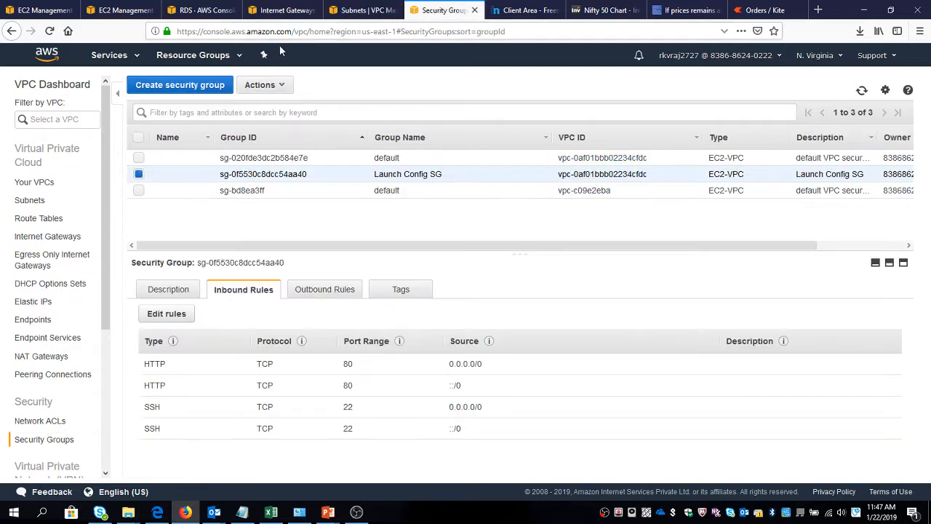
left_click(180, 85)
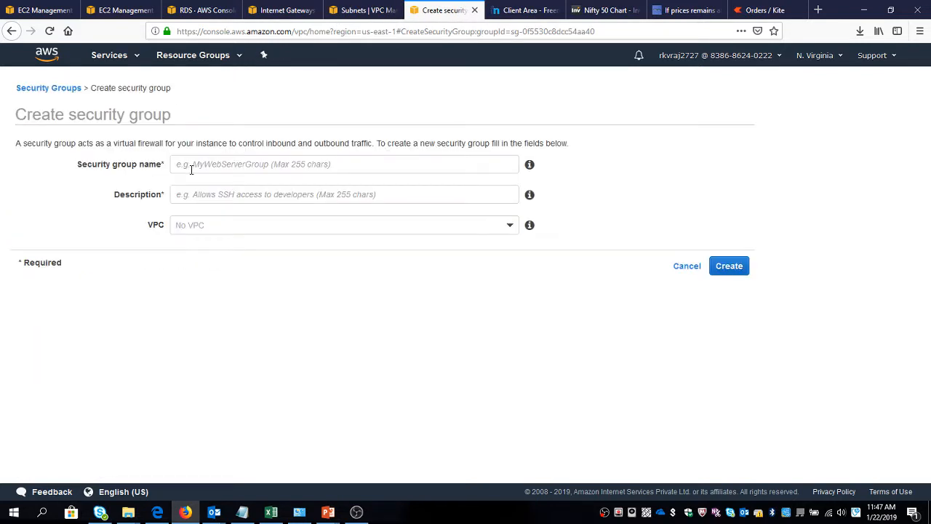
left_click(192, 167)
type("EL")
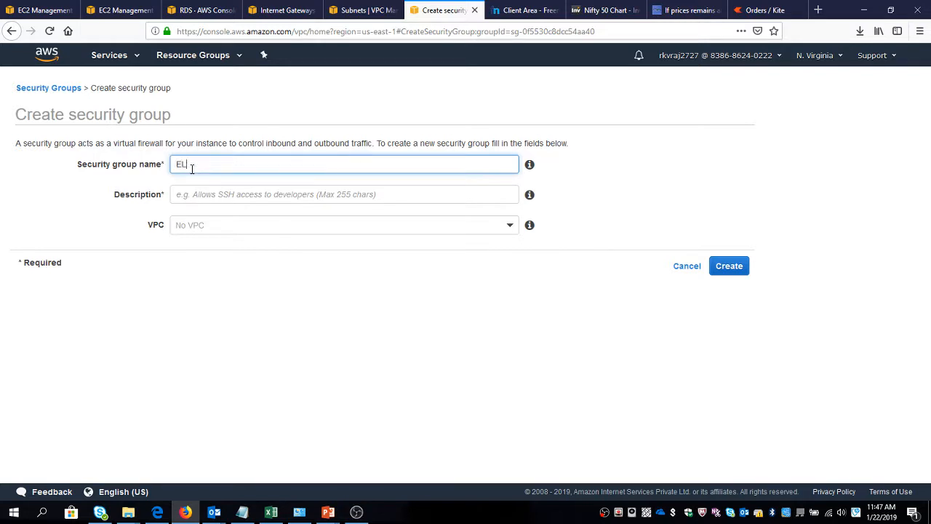
type("B-SG")
key("Tab")
key("Tab")
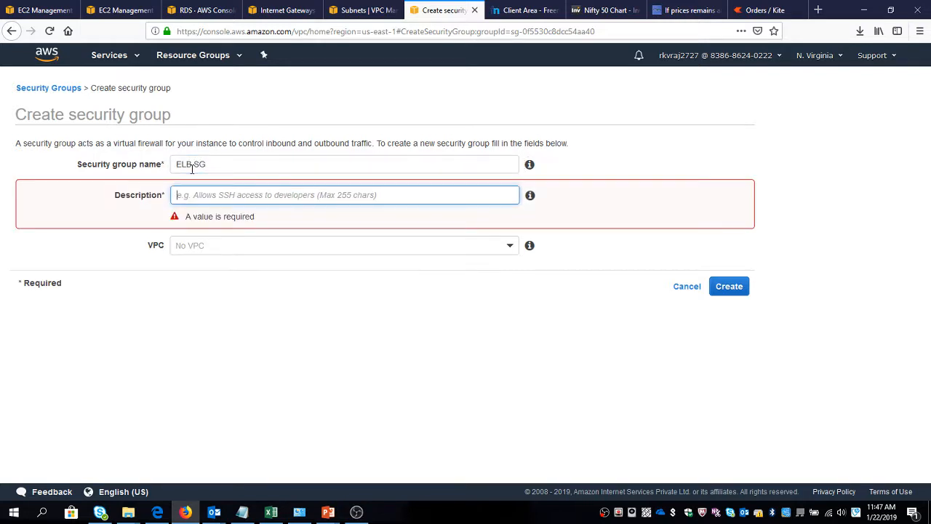
Describe the security group as ELB SG, assign it to the Wordpress VPC, and create it.
key("shift+Tab")
key("shift+Tab")
key("ctrl+c")
key("Tab")
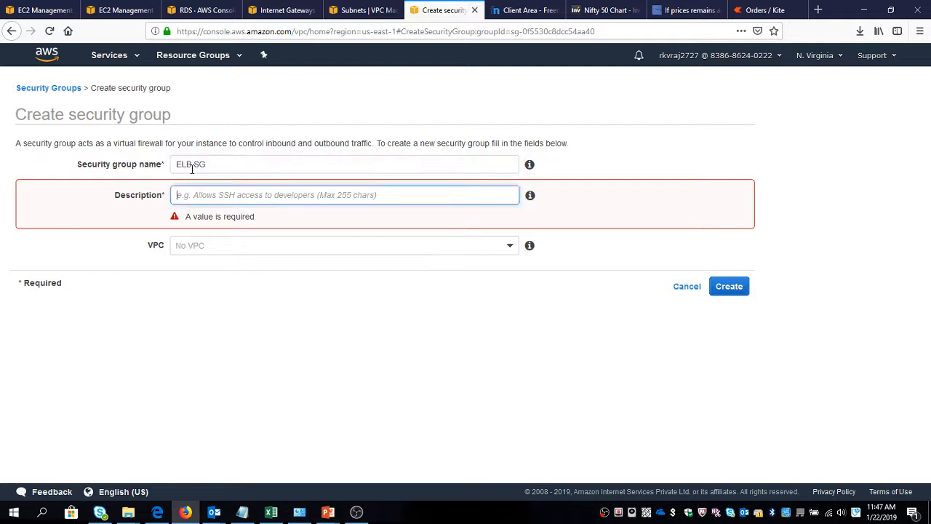
key("ctrl+v")
key("Tab")
key("space")
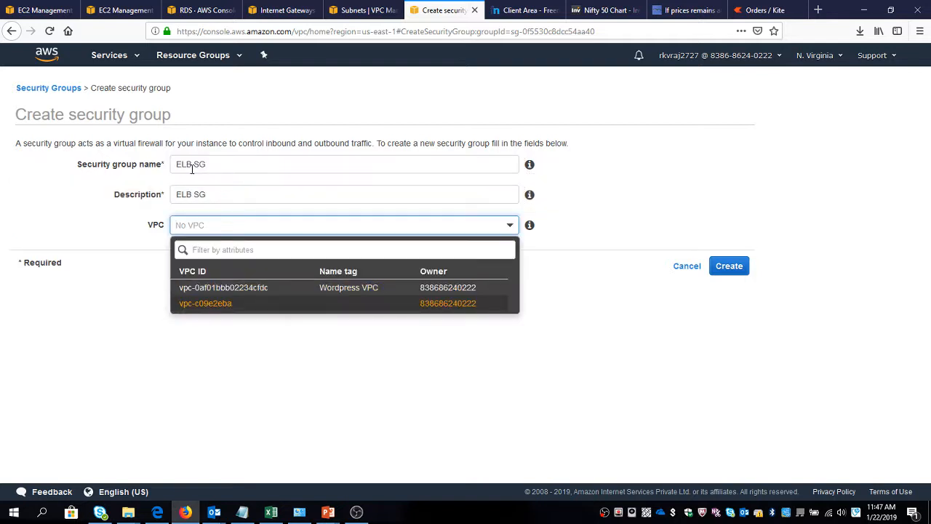
key("Up")
key("Return")
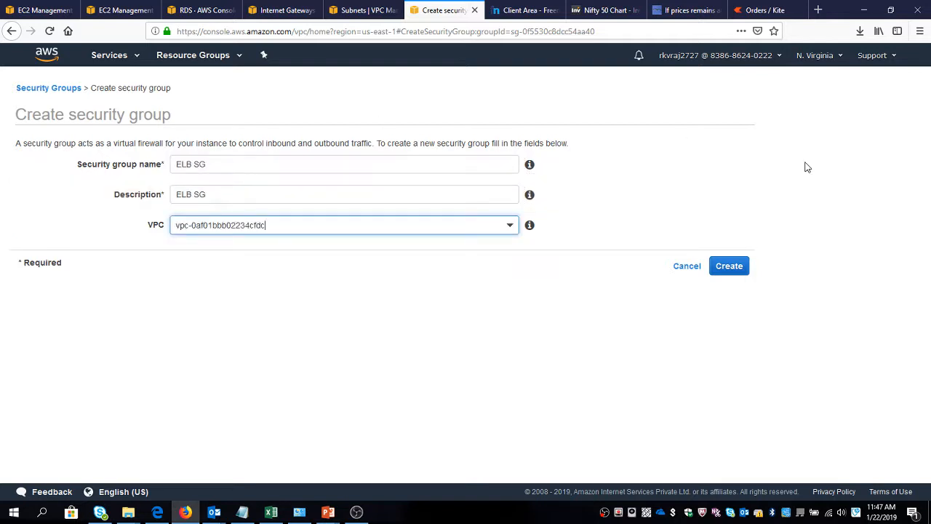
left_click(734, 272)
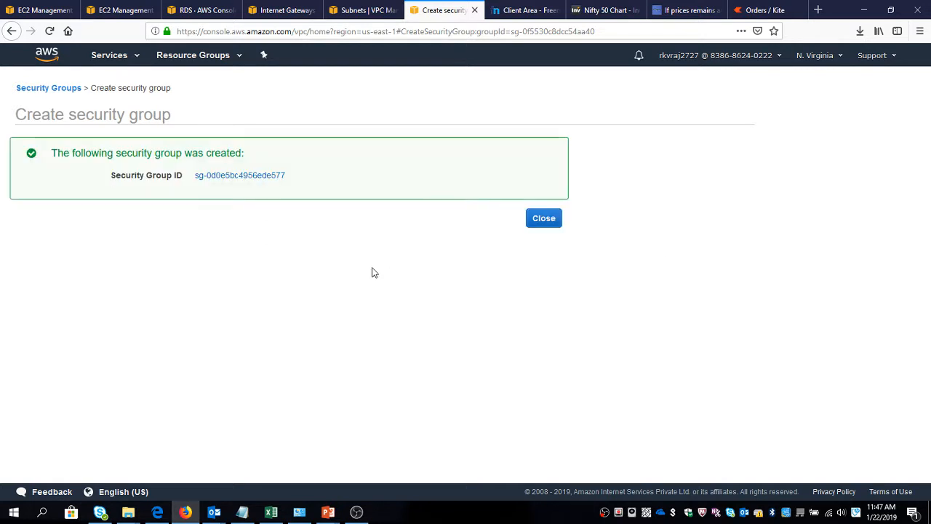
left_click(547, 221)
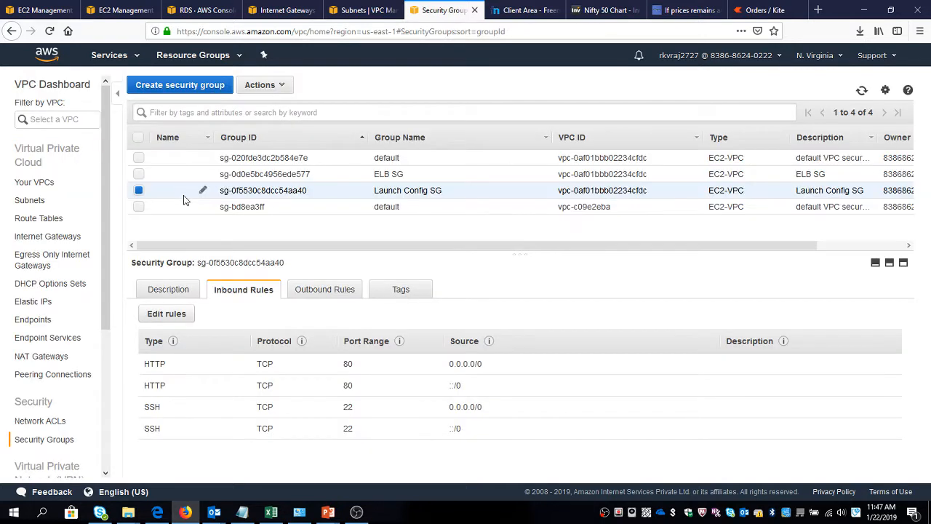
Edit the inbound rules of the ELB SG security group and add an HTTP rule.
left_click(139, 190)
left_click(139, 174)
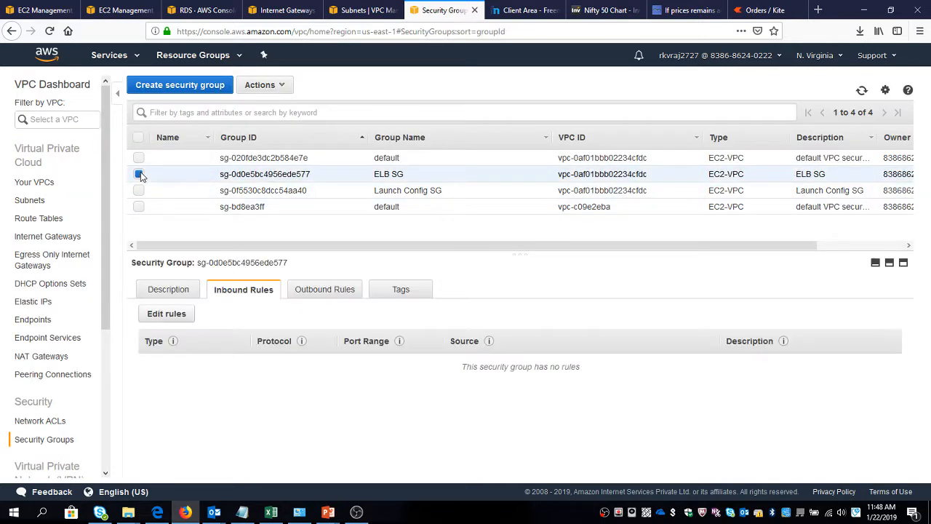
left_click(168, 315)
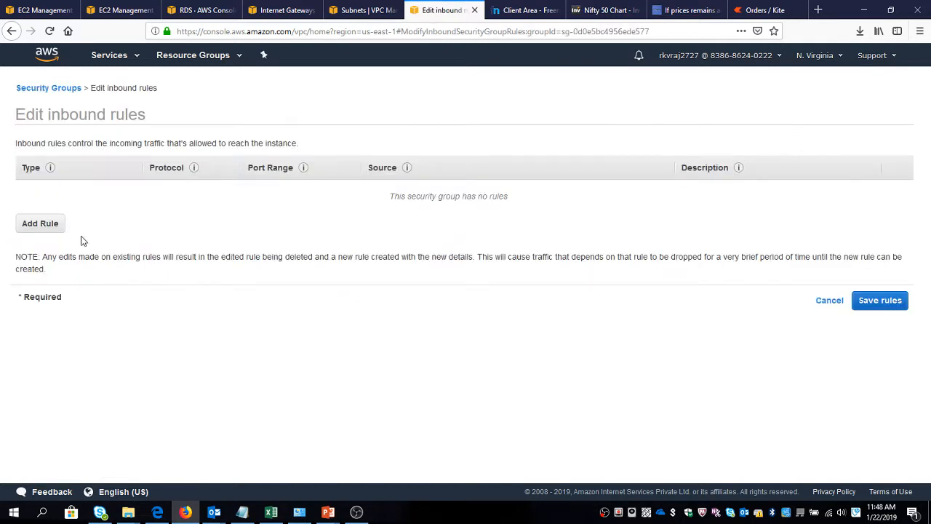
left_click(43, 227)
left_click(73, 193)
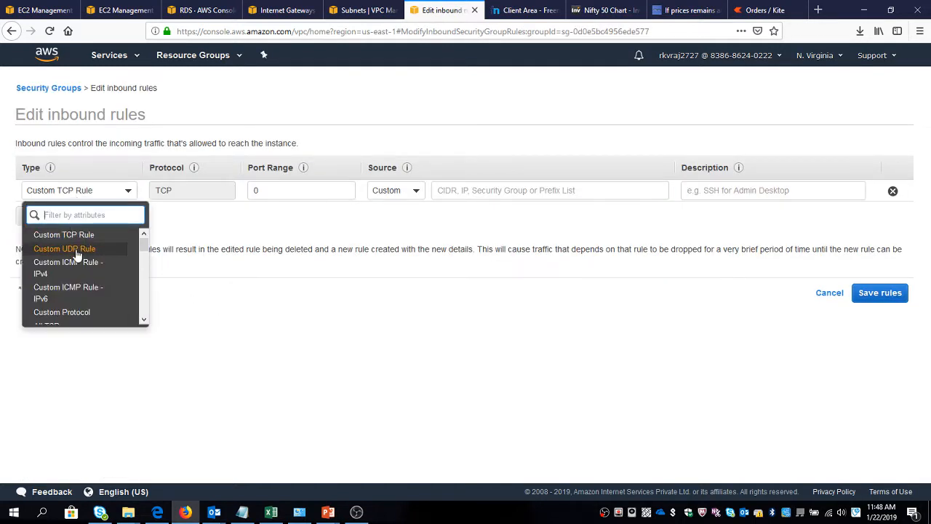
scroll(64, 291, "down", 5)
scroll(63, 297, "up", 3)
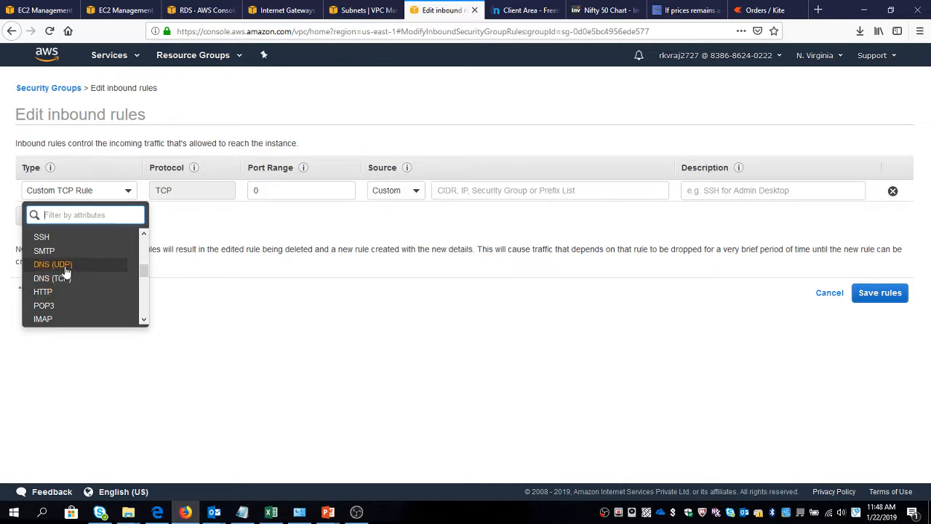
scroll(59, 295, "down", 2)
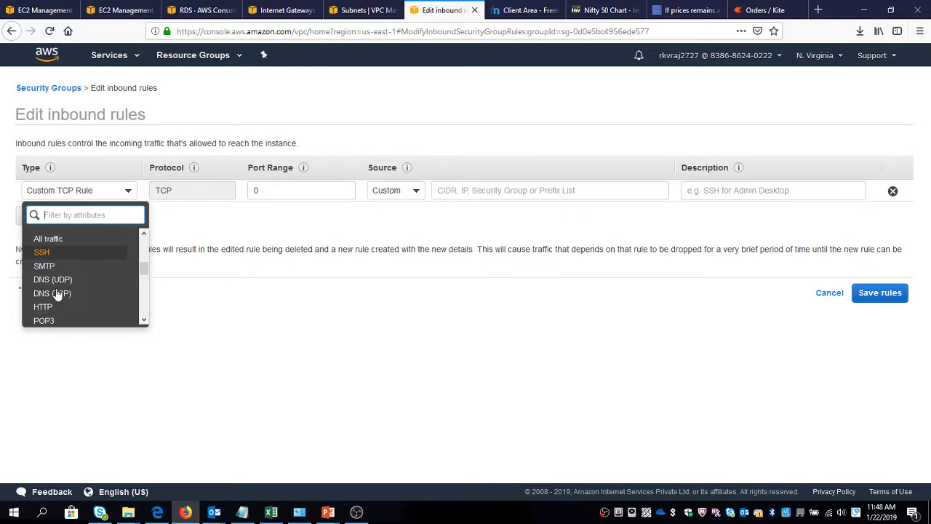
left_click(63, 293)
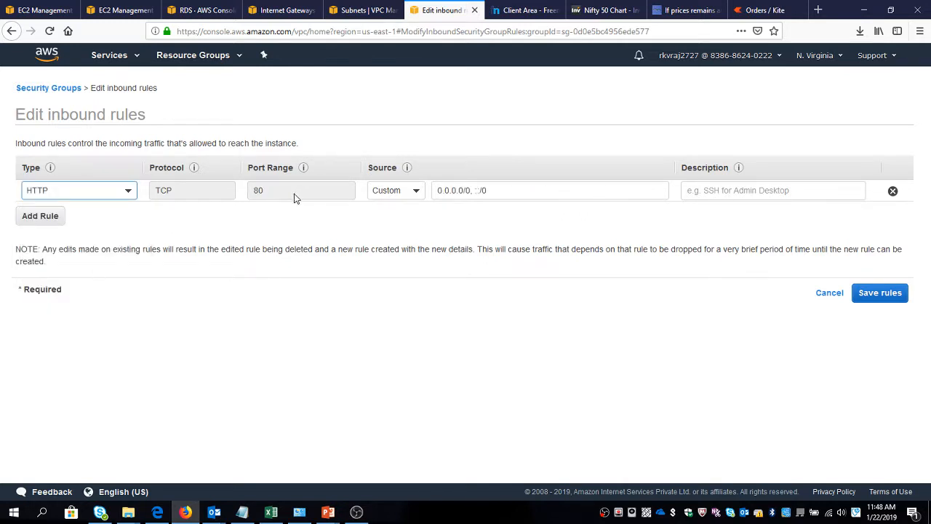
Set the HTTP rule's source to Anywhere and save the inbound rules.
left_click(386, 190)
left_click(393, 227)
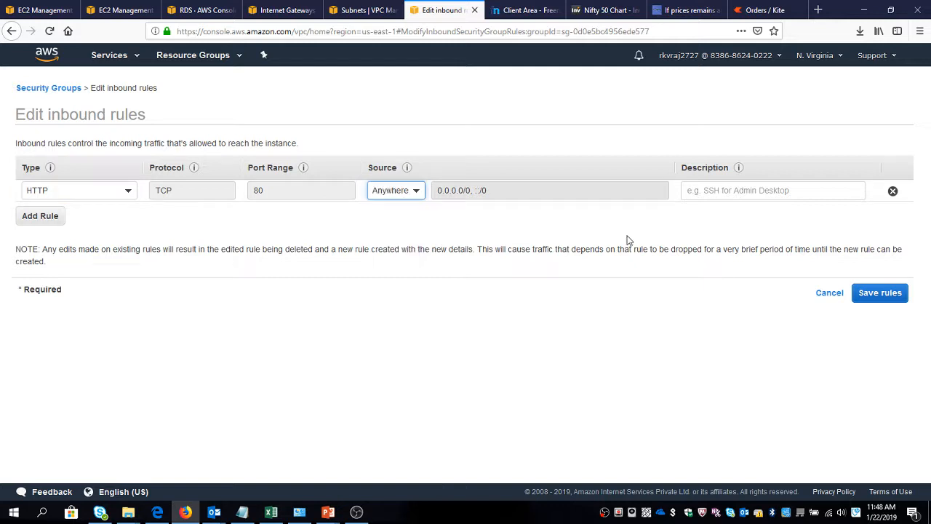
left_click(878, 294)
left_click(544, 188)
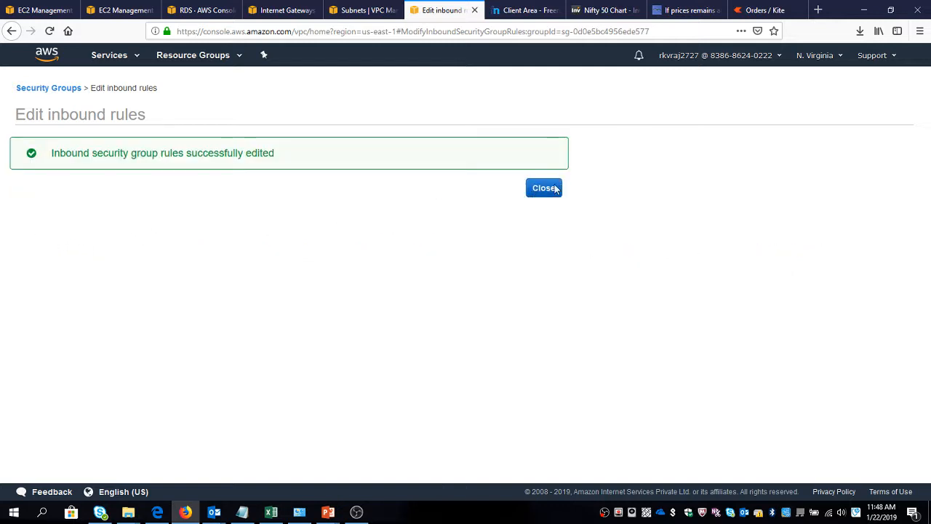
Add a Custom TCP Rule for port 22 to the inbound rules of ELB SG.
left_click(175, 320)
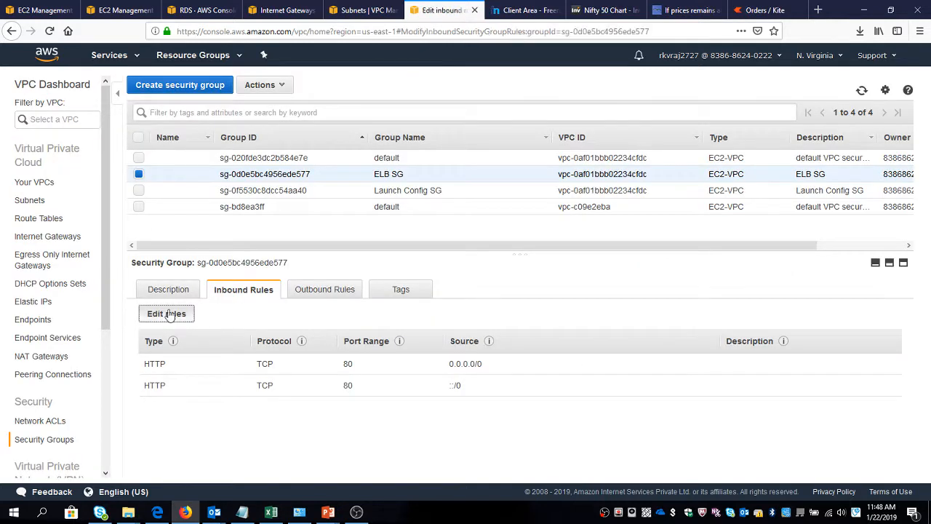
left_click(38, 239)
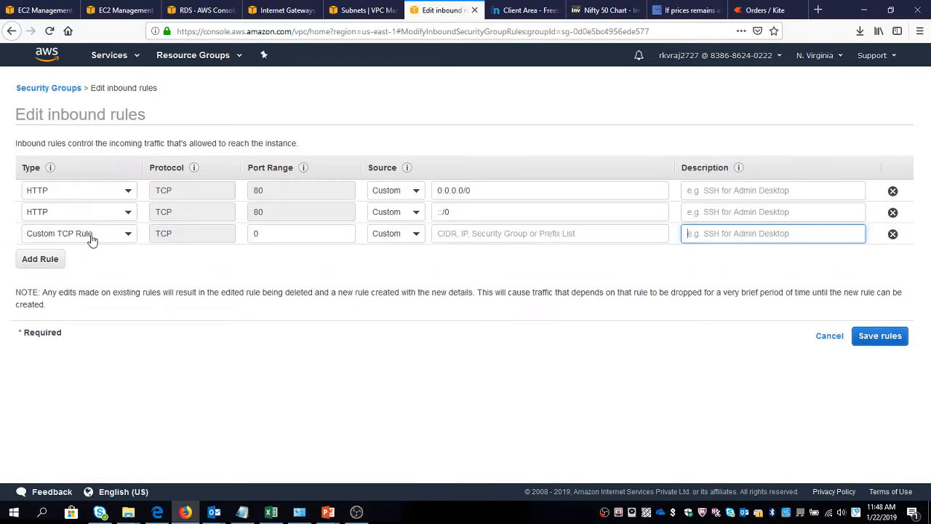
left_click(90, 234)
scroll(78, 324, "down", 2)
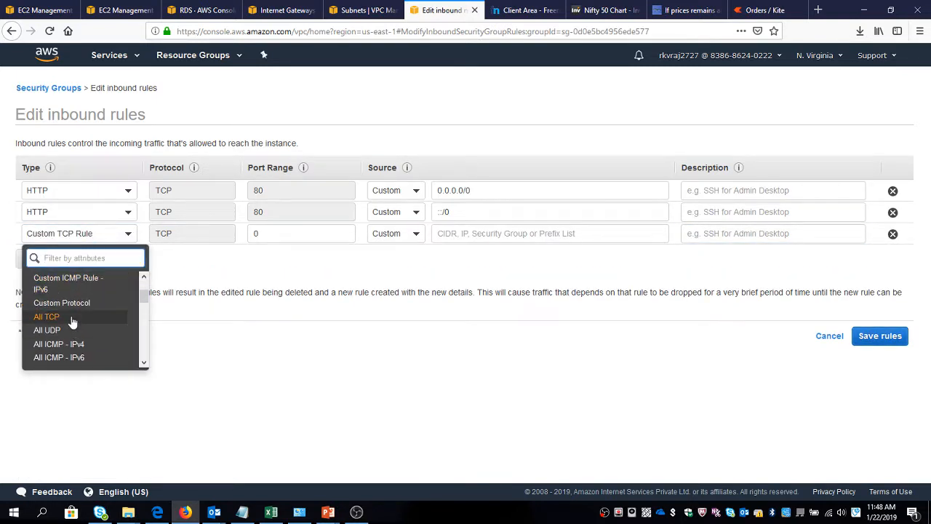
scroll(80, 321, "up", 3)
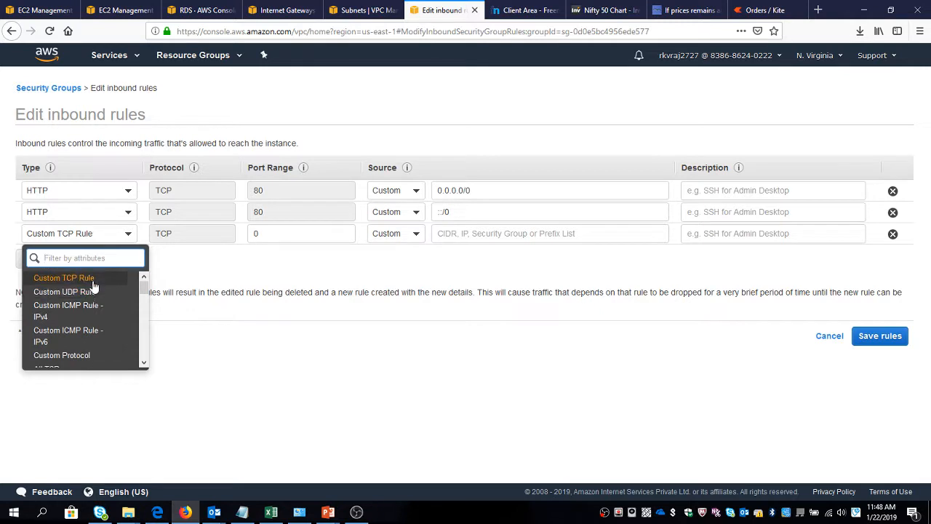
left_click(86, 282)
double_click(275, 230)
type("222")
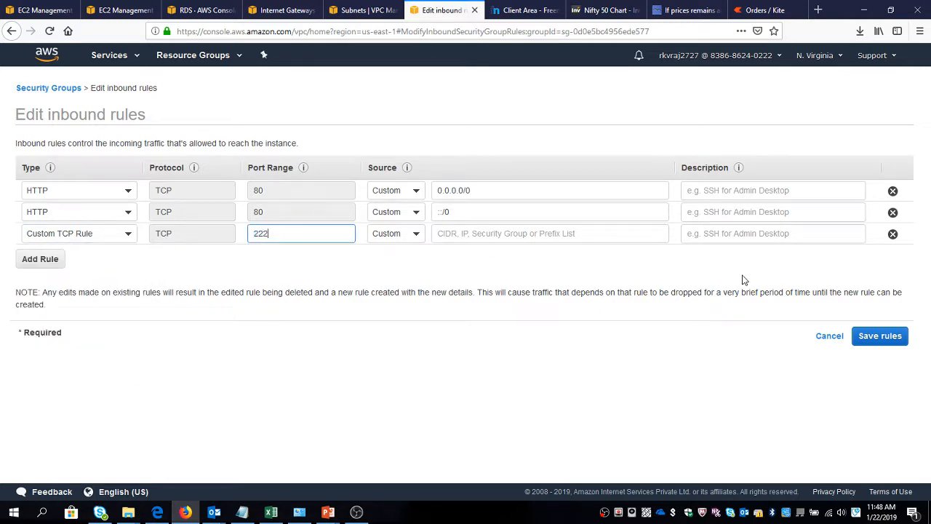
key("BackSpace")
Set the port 22 rule's source to Anywhere and save the inbound rules.
left_click(388, 239)
left_click(388, 239)
left_click(387, 272)
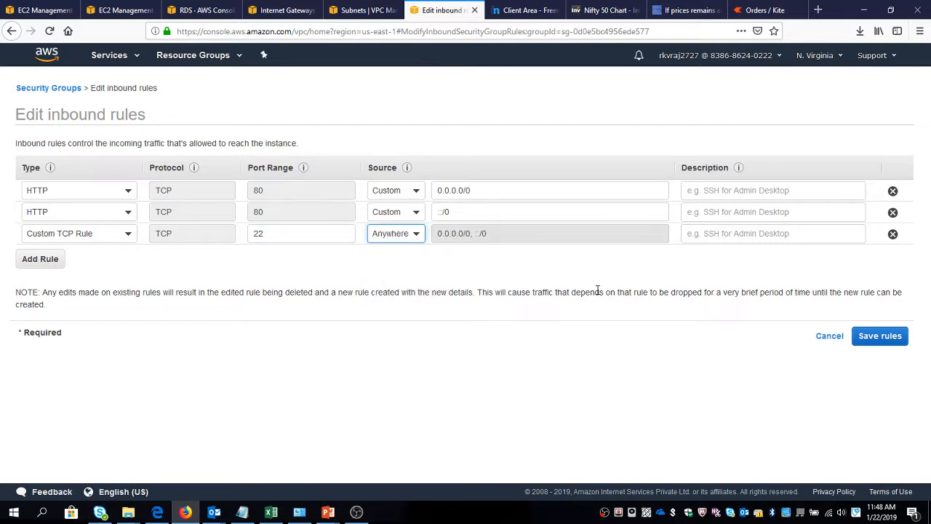
left_click(868, 336)
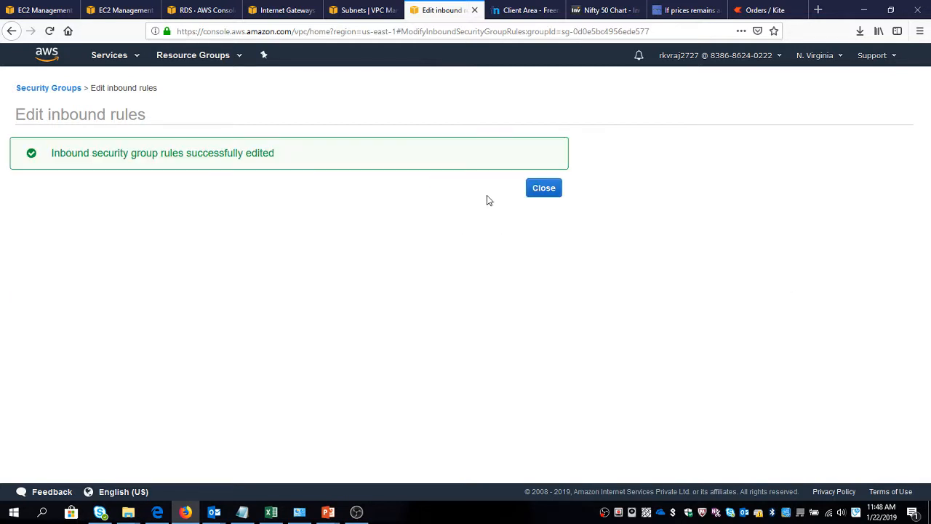
left_click(545, 189)
Return to the load balancer definition, name it ELB Wordpress, and place it inside the Wordpress VPC (10.10.0.0/16).
left_click(48, 6)
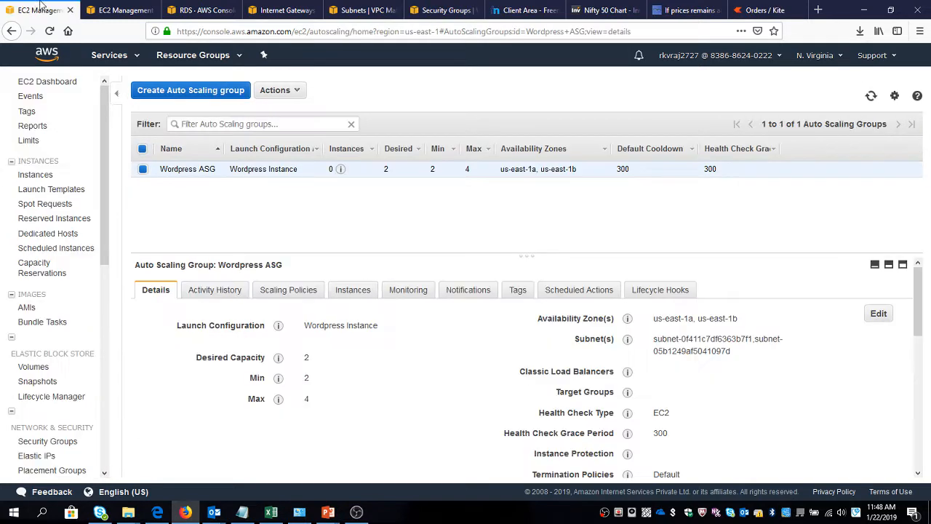
left_click(121, 5)
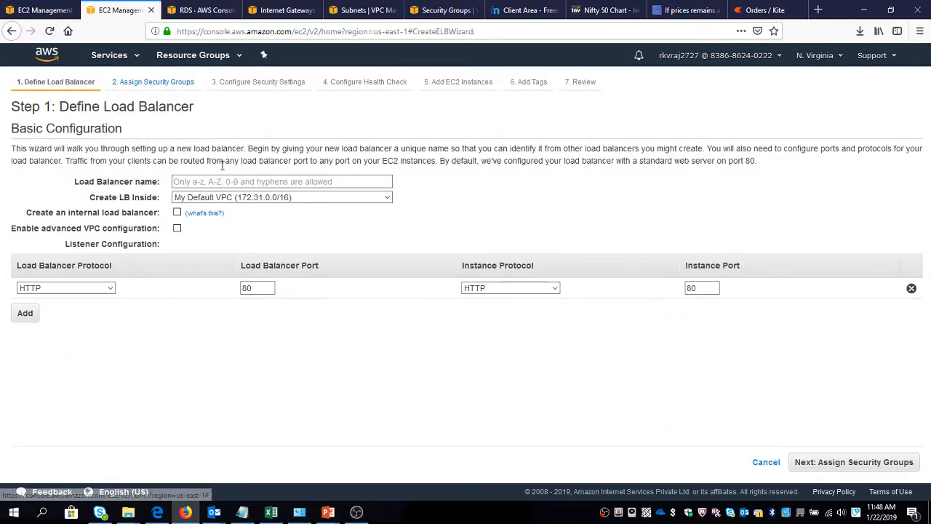
left_click(234, 182)
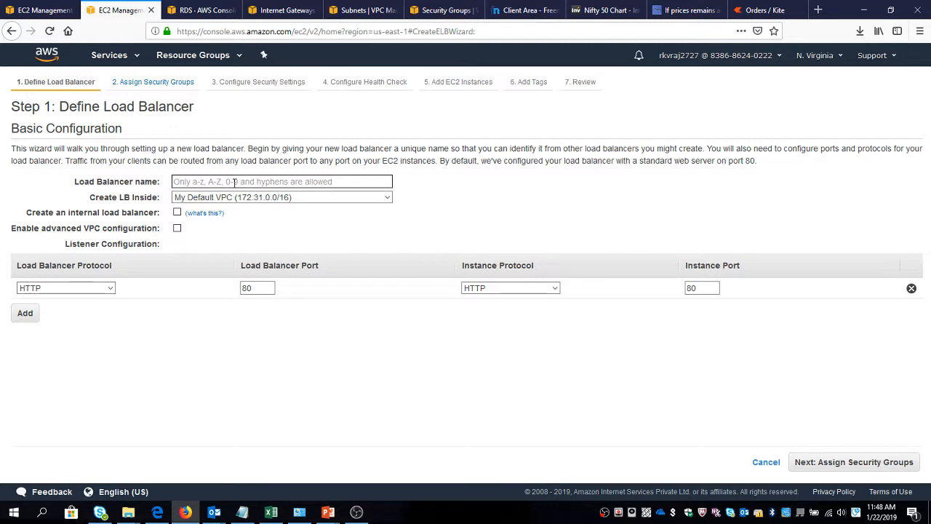
type("ELB")
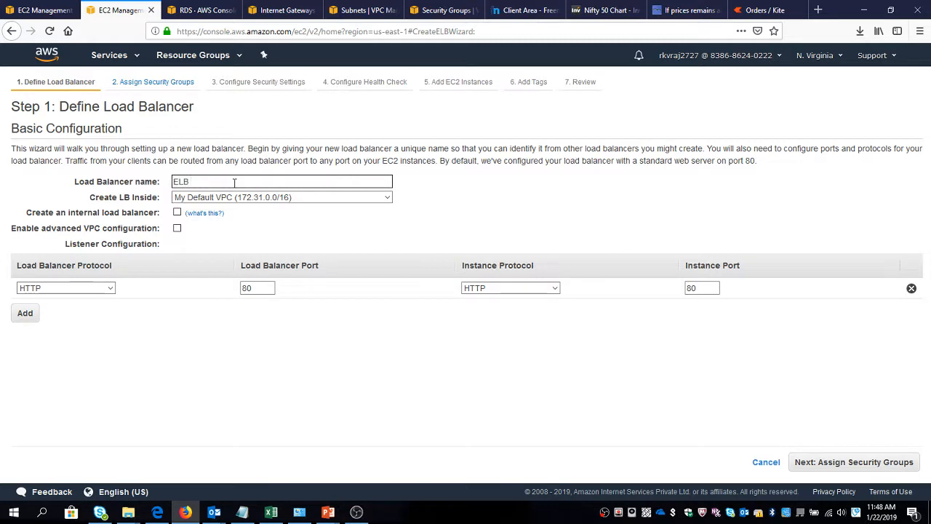
type(" Wordpress")
key("Tab")
key("Down")
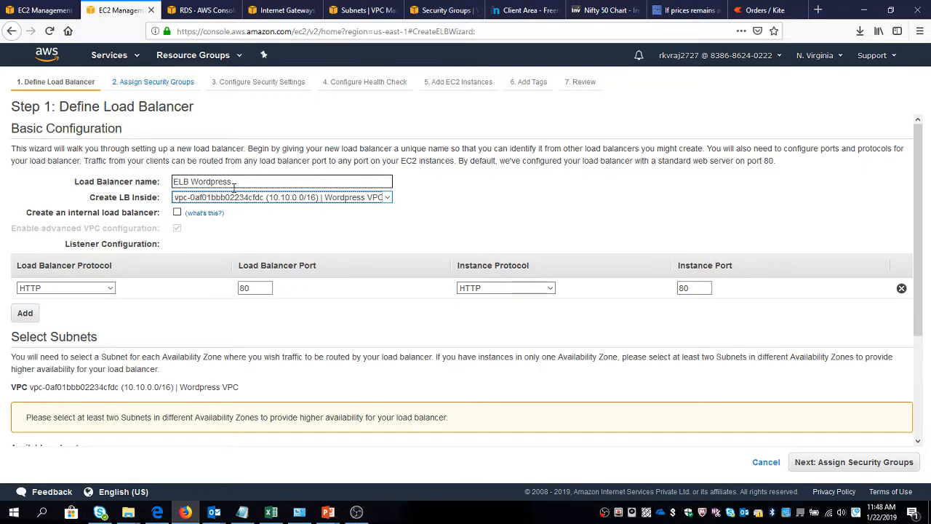
left_click(179, 369)
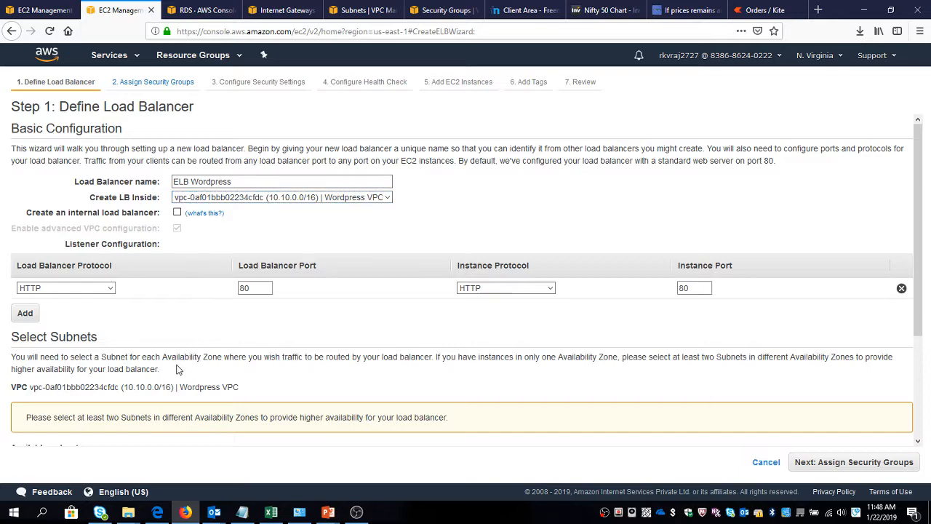
scroll(179, 369, "down", 2)
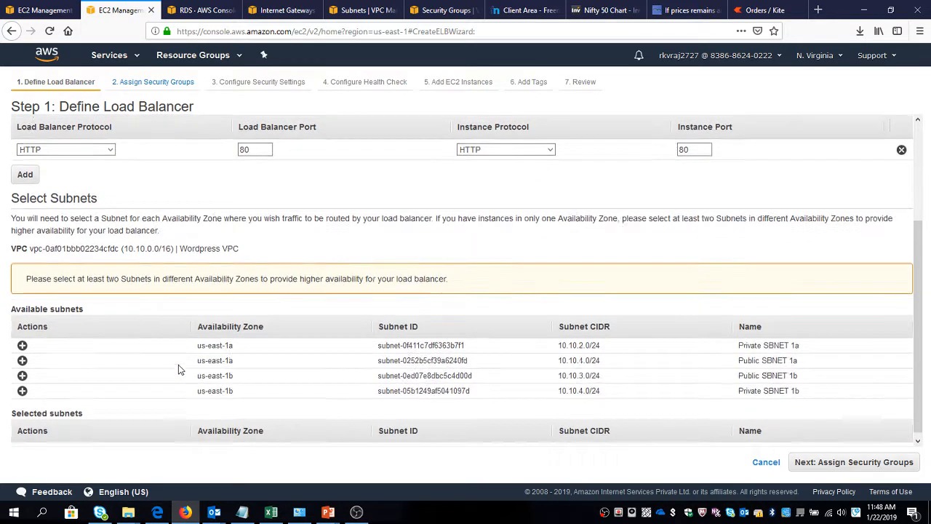
scroll(178, 366, "up", 2)
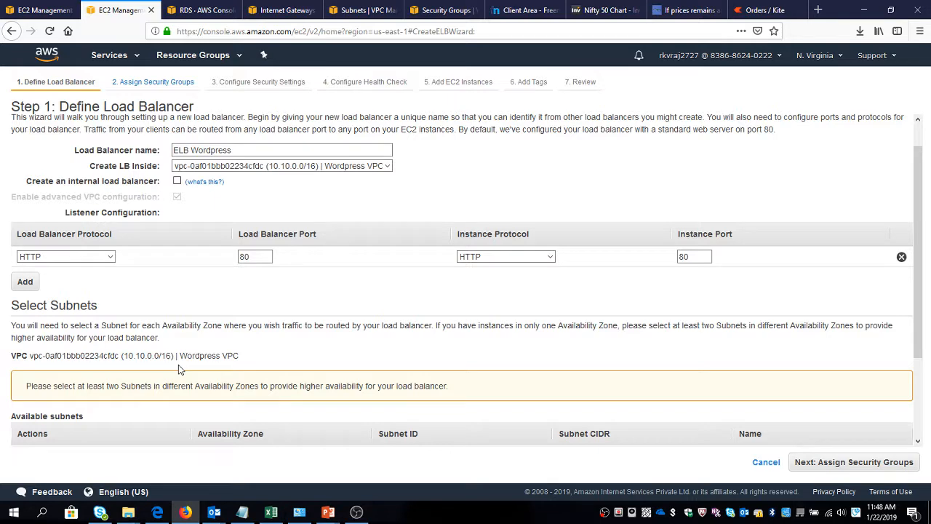
Check the architecture slide, then attach the subnets Public SBNET 1a (10.10.1.0/24) and Public SBNET 1b (10.10.3.0/24) to the load balancer.
key("alt+Tab")
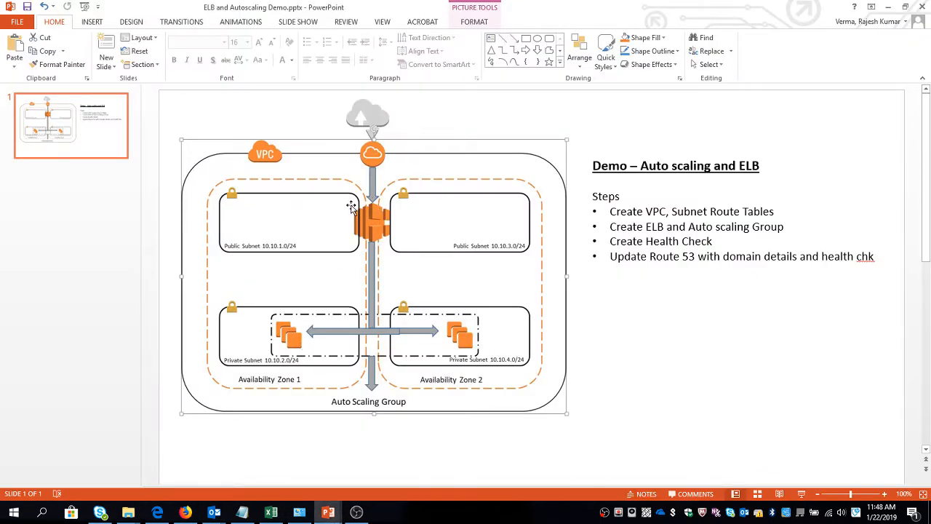
key("alt+Tab")
scroll(264, 304, "down", 2)
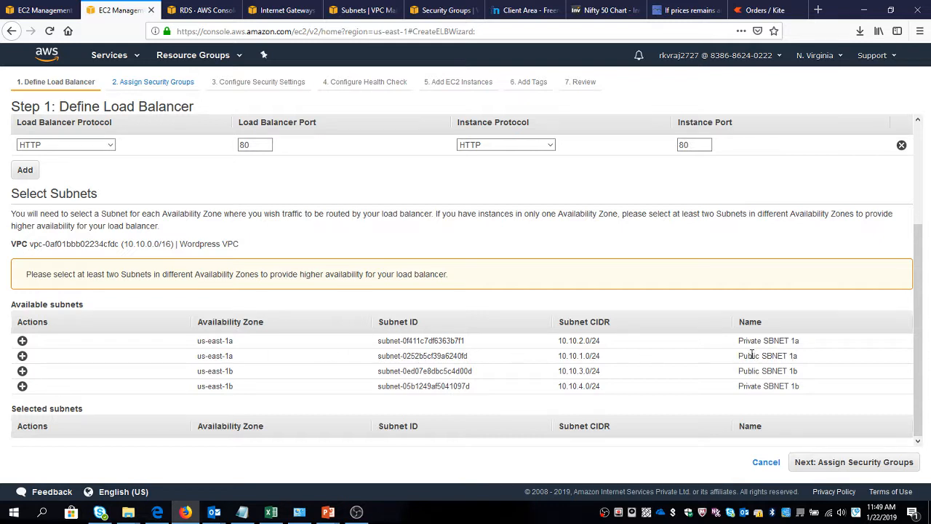
left_click(22, 356)
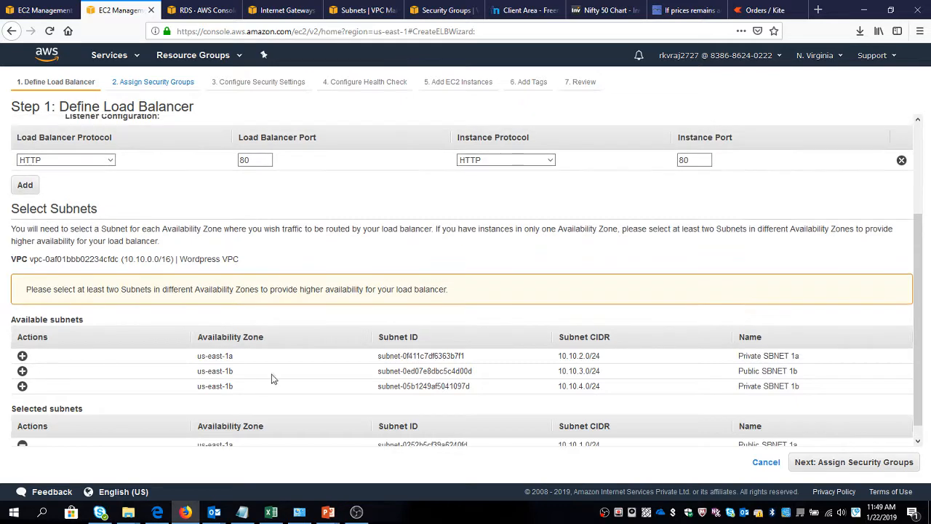
left_click(22, 371)
scroll(141, 352, "up", 3)
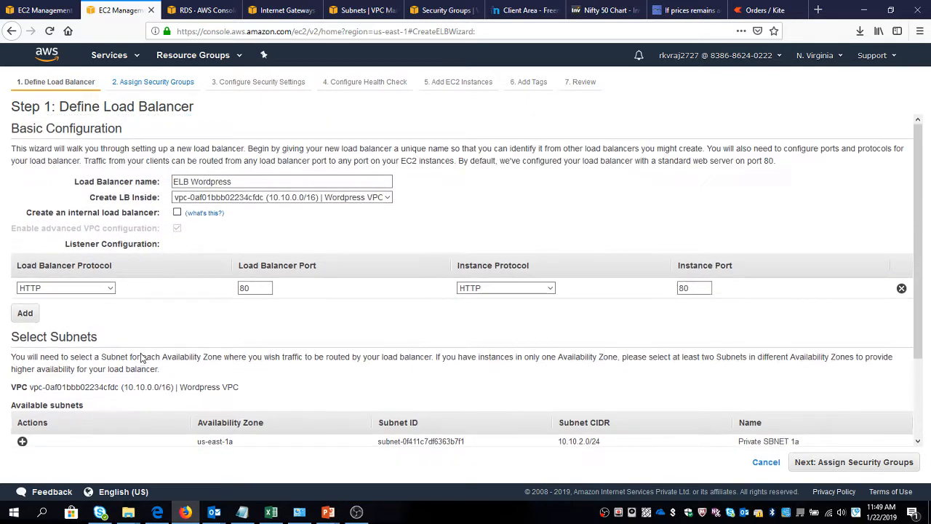
scroll(142, 354, "down", 3)
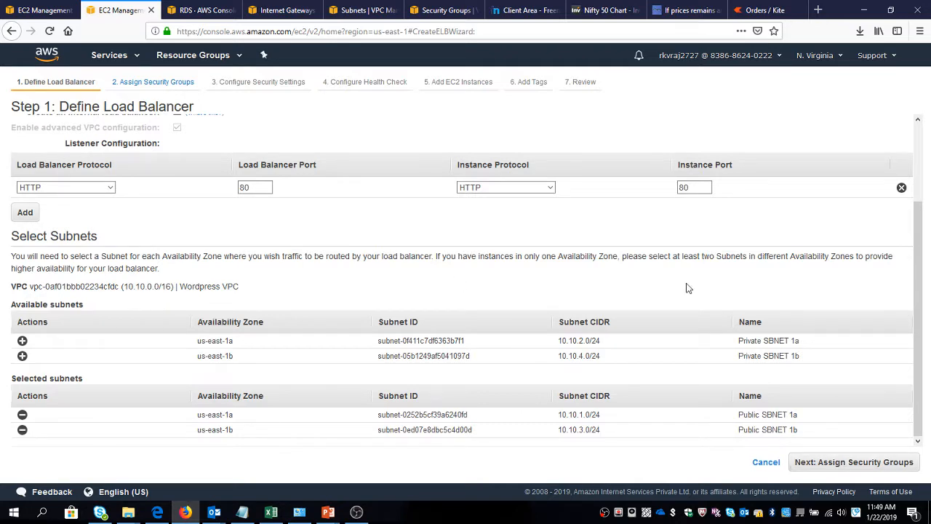
Rename the load balancer as ELBWordpress and proceed to the security group assignment.
scroll(655, 277, "up", 3)
left_click(232, 182)
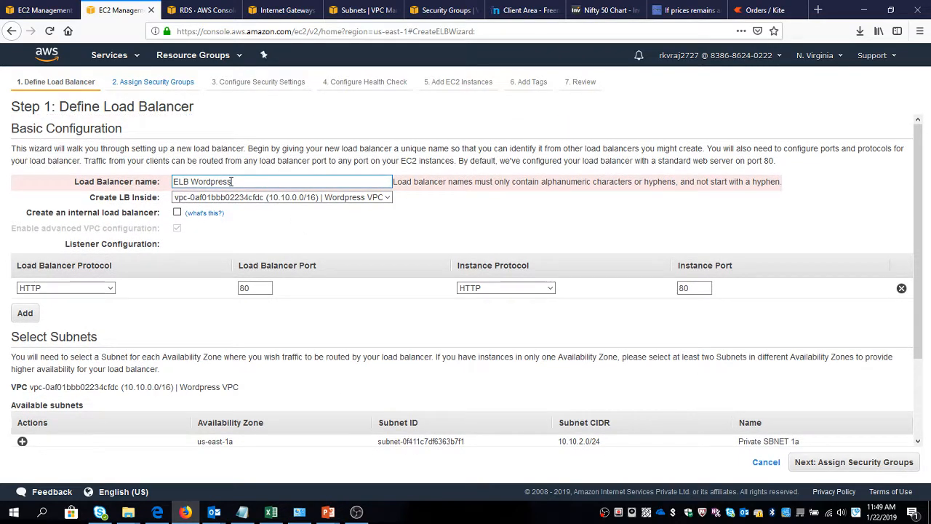
key("ctrl+Left")
key("BackSpace")
left_click(233, 233)
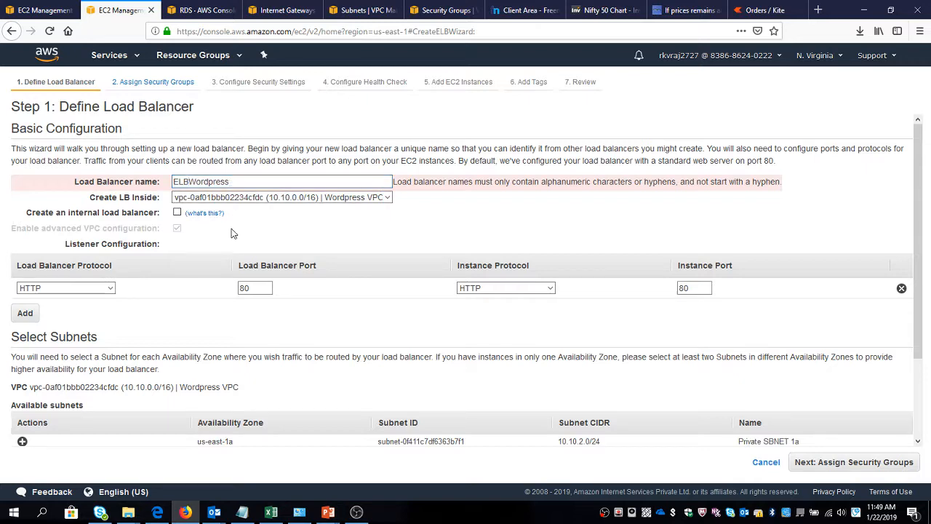
scroll(232, 233, "down", 2)
scroll(274, 250, "up", 2)
scroll(306, 252, "down", 2)
left_click(838, 463)
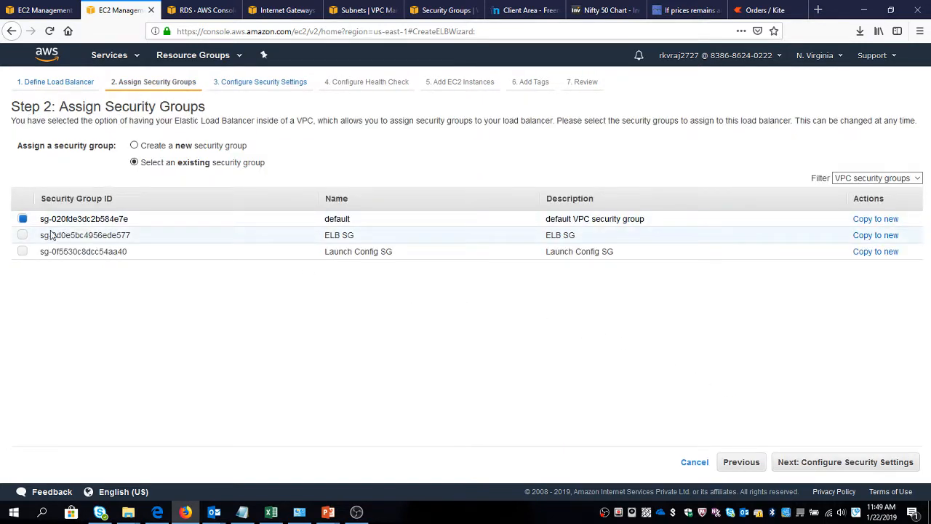
Assign only the ELB SG security group instead of the default one, and continue to the health check configuration.
left_click(23, 234)
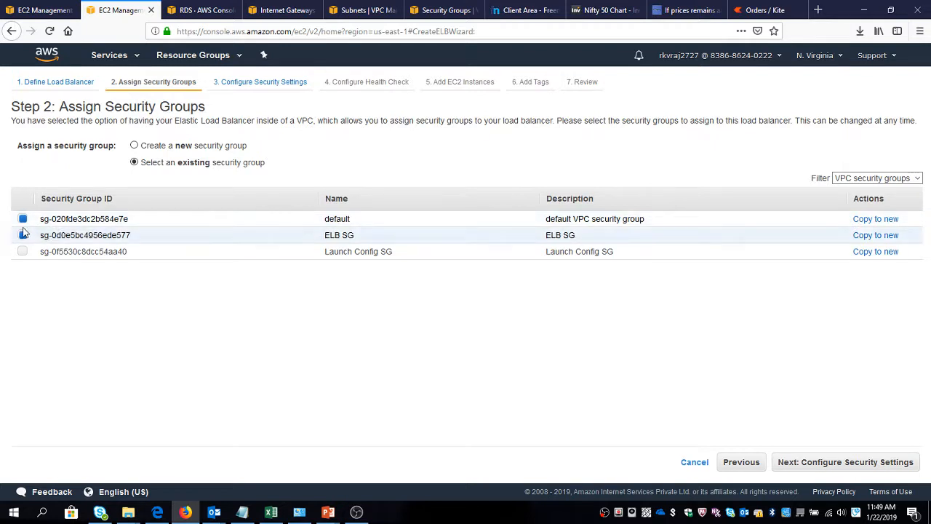
left_click(22, 218)
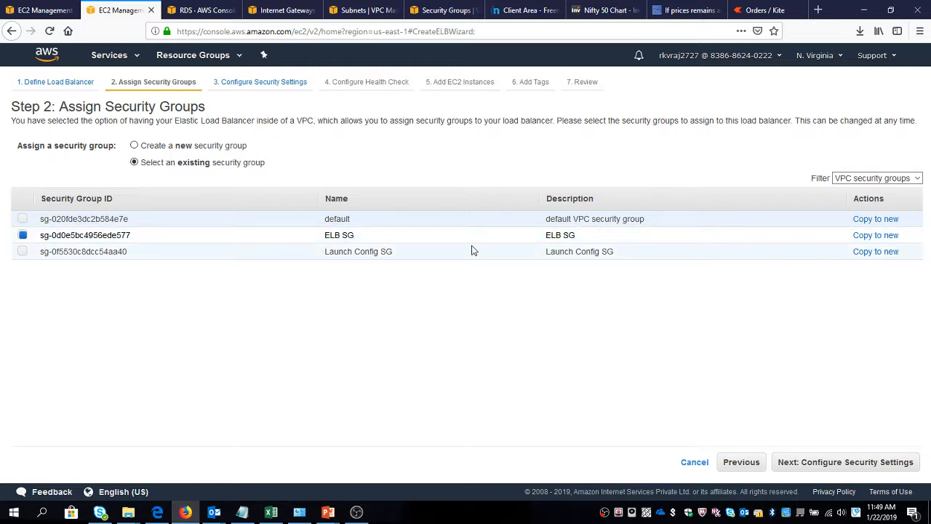
left_click(833, 464)
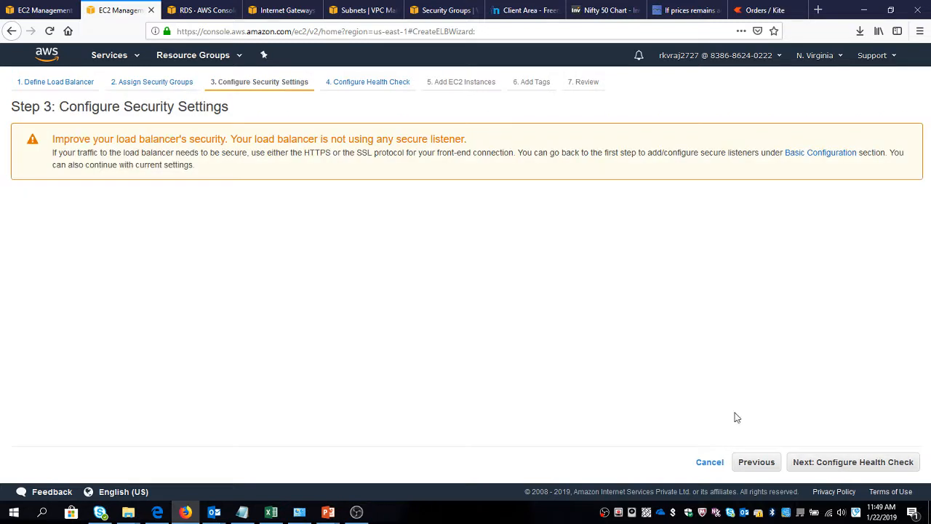
left_click(808, 462)
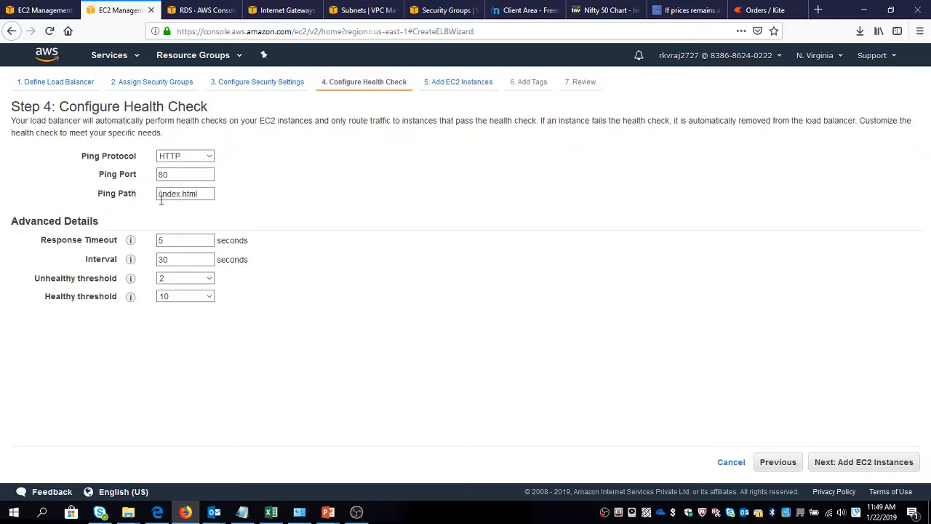
Configure the health check with ping path /, an interval of 10 seconds and a healthy threshold of 5.
left_click_drag(161, 193, 242, 187)
key("BackSpace")
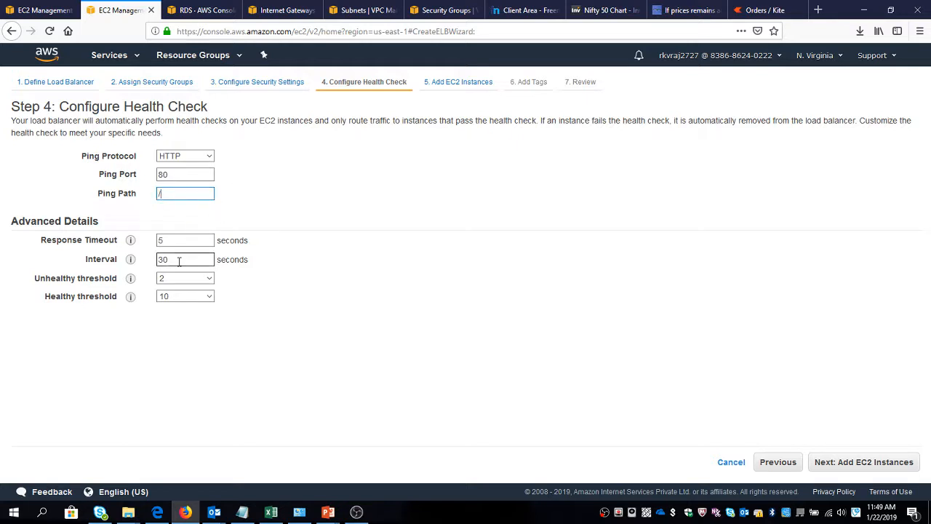
left_click_drag(179, 260, 22, 283)
type("10")
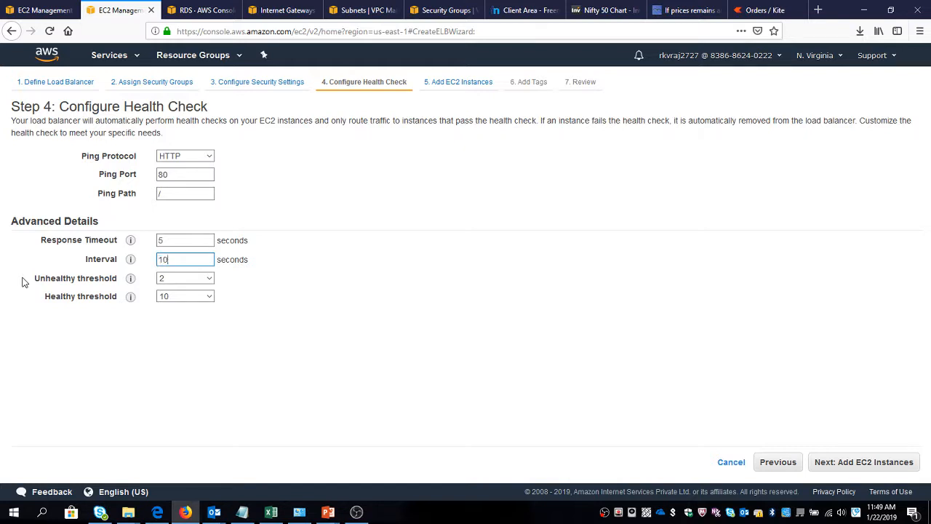
key("Tab")
key("Tab")
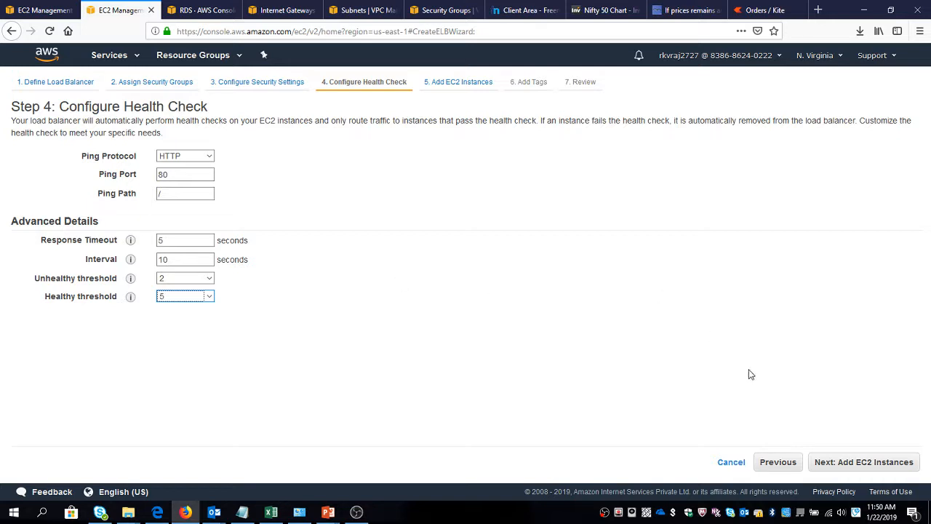
Proceed to adding EC2 instances and select both running ASG Instance entries for the load balancer.
left_click(848, 467)
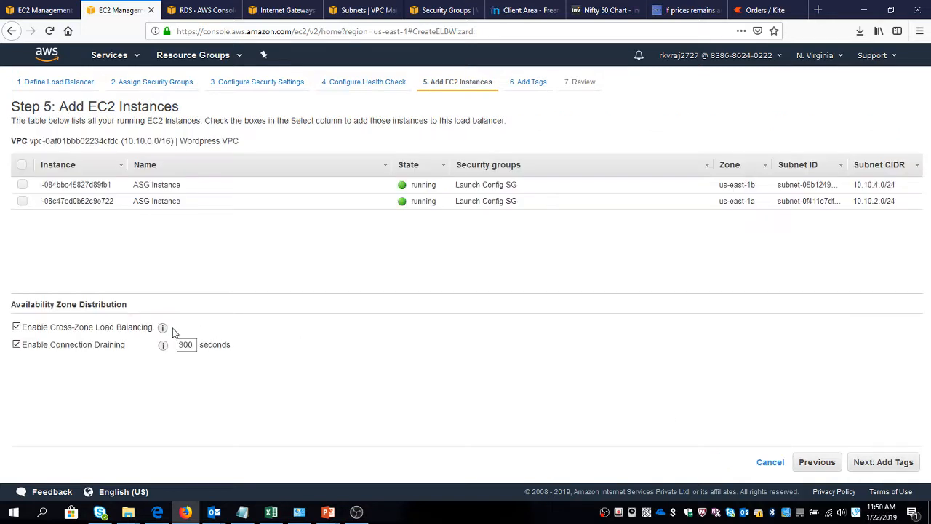
left_click(22, 166)
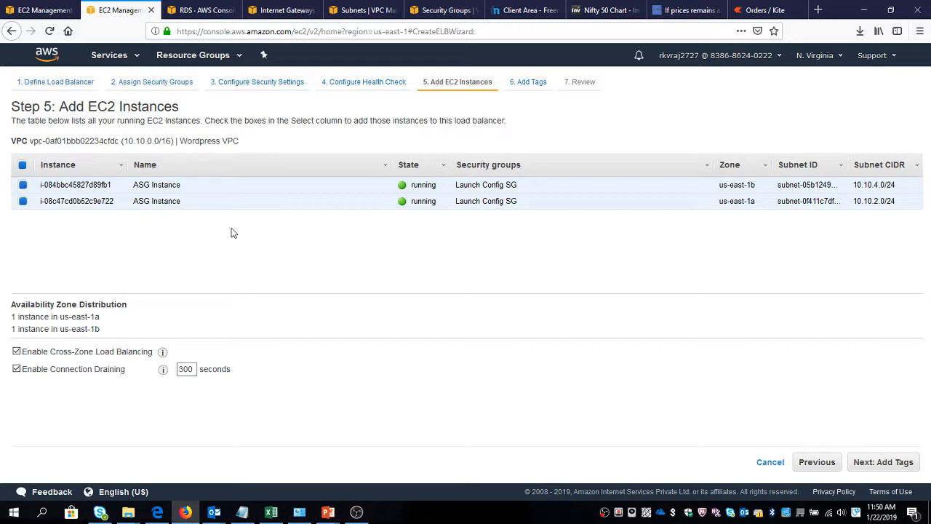
Continue from the instance selection to tagging and add a tag with key Name and value ELB Wordpress.
left_click(883, 462)
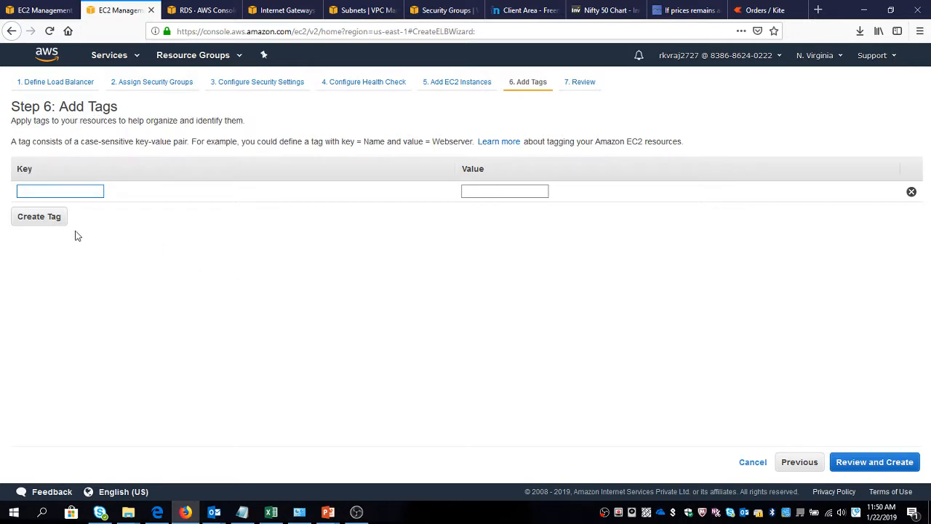
type("Name")
key("Tab")
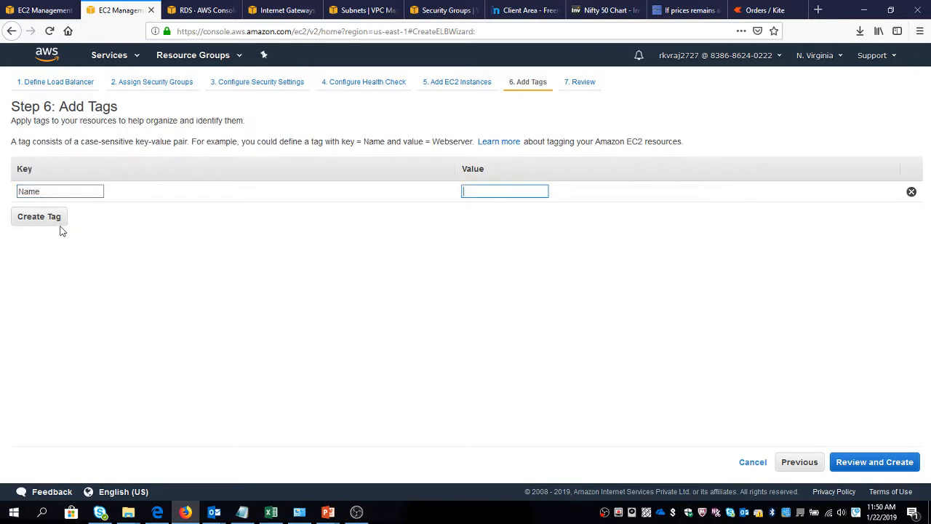
type("ELB Wordpress")
Review the load balancer settings, create the load balancer and close the creation status page.
left_click(857, 465)
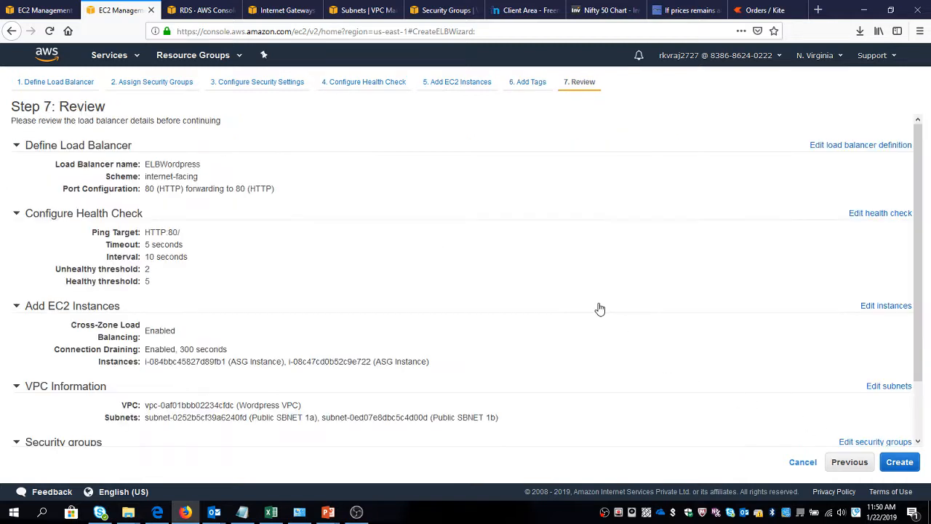
left_click(892, 468)
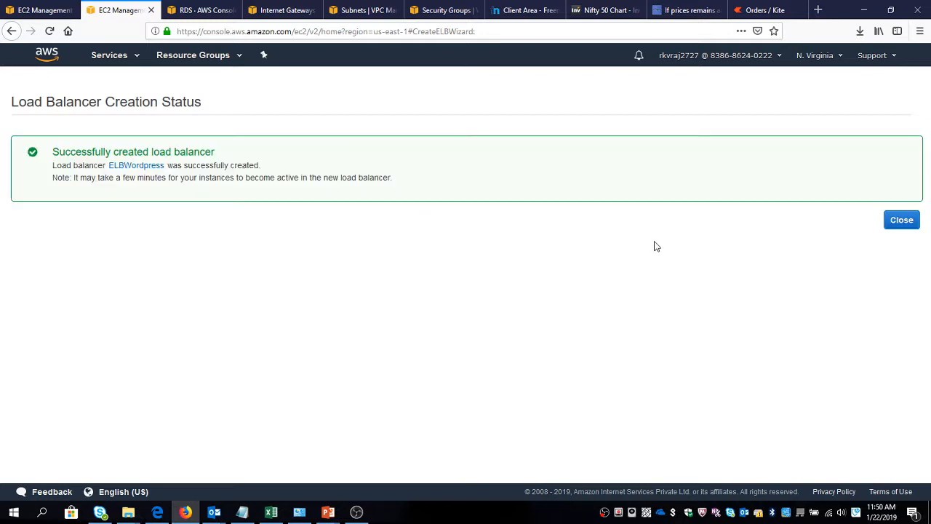
left_click(898, 224)
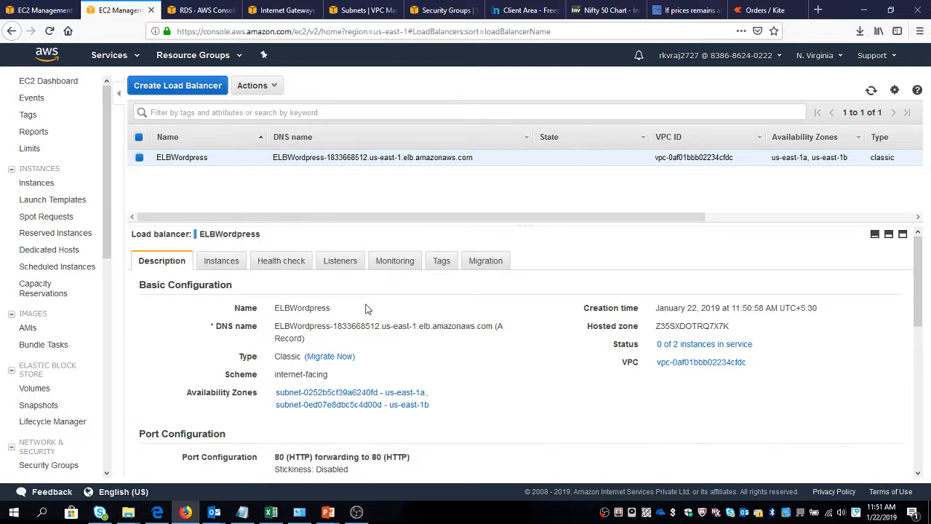
Check the status of the instances registered with ELBWordpress and look through the load balancer's description.
left_click(221, 260)
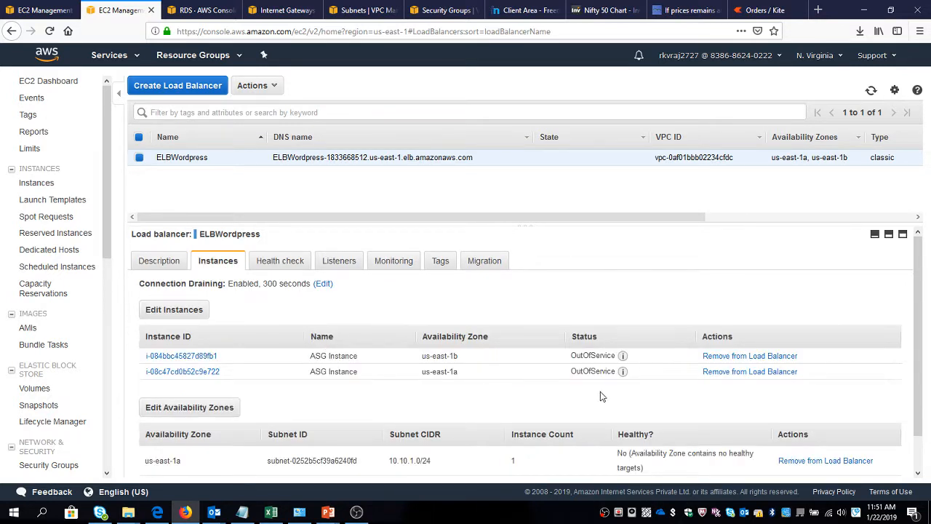
mouse_move(625, 373)
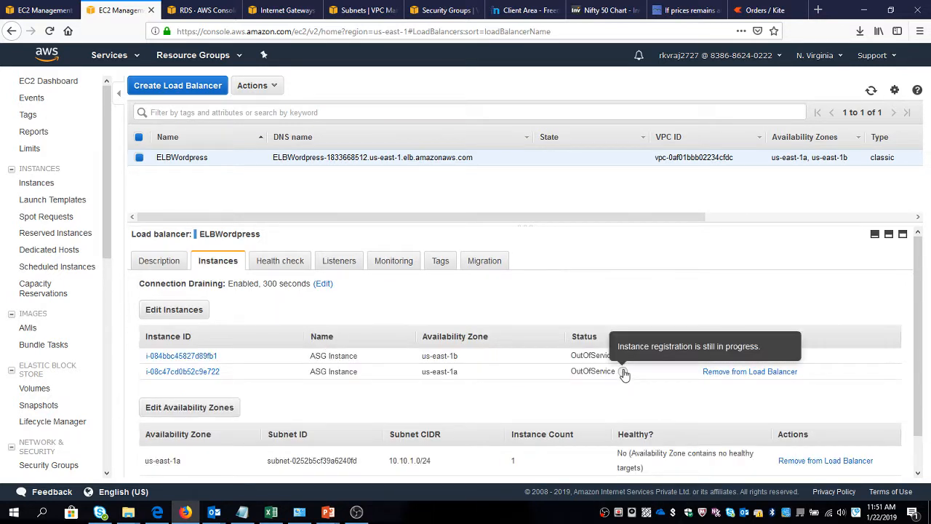
left_click(174, 261)
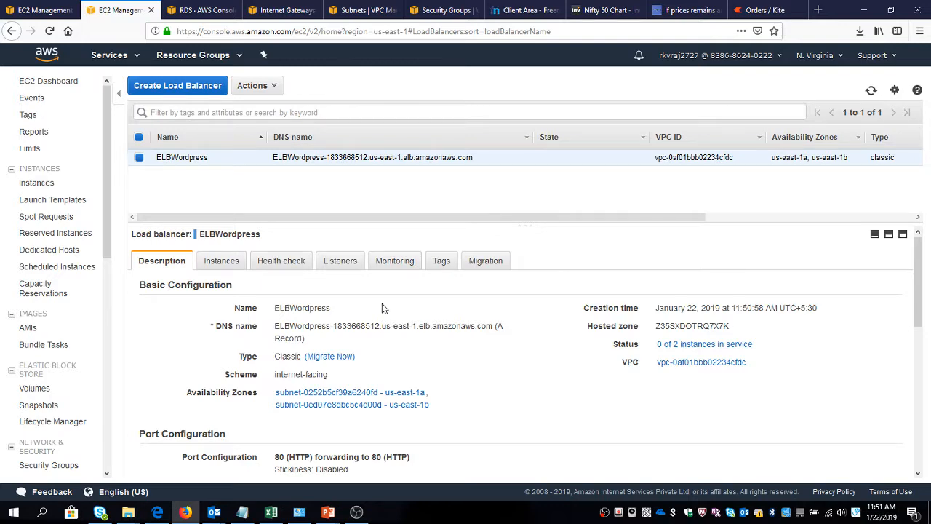
scroll(383, 304, "down", 1)
scroll(383, 303, "up", 1)
Copy the DNS name of ELBWordpress and try to open it in a new browser tab.
left_click_drag(276, 326, 495, 331)
key("ctrl+c")
key("ctrl+t")
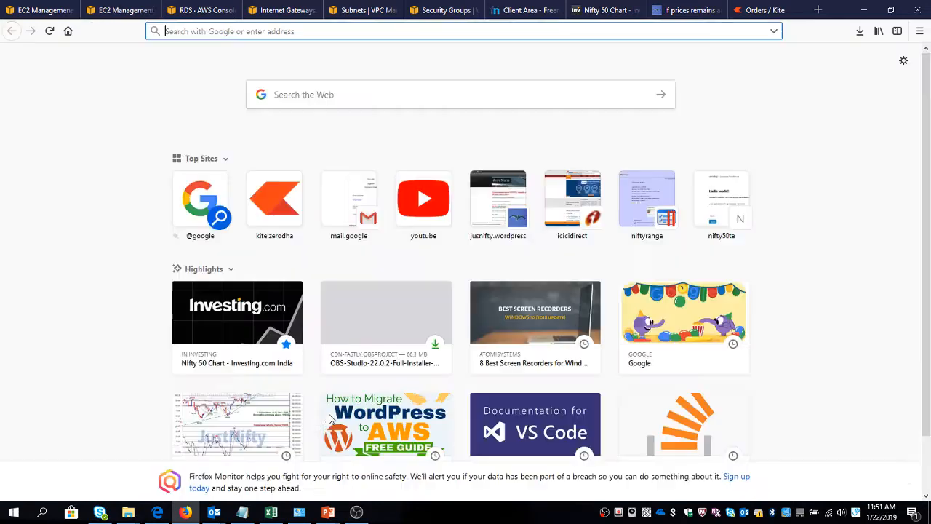
key("ctrl+v")
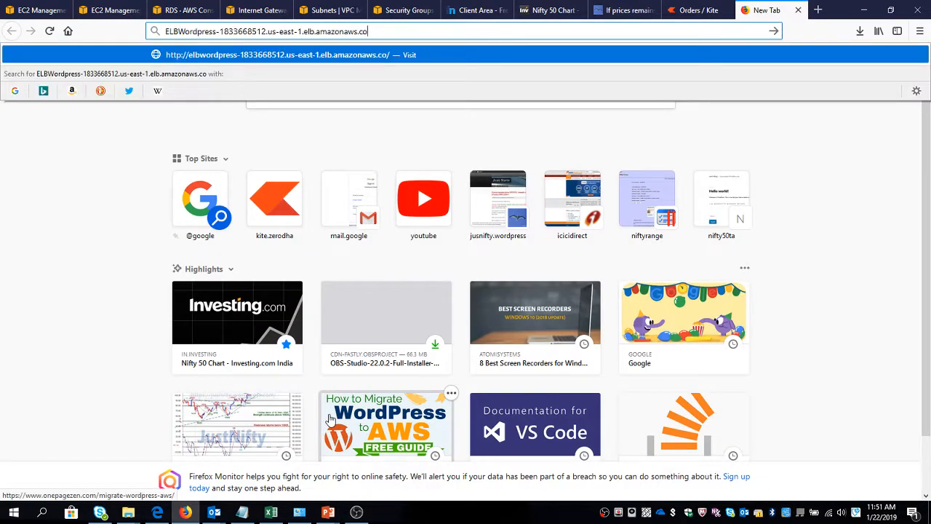
key("Return")
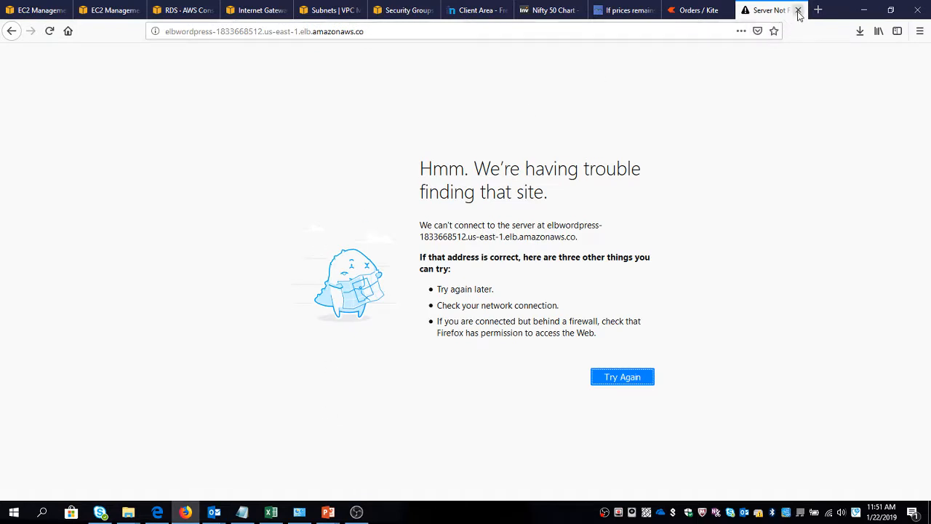
Correct the ending of the load balancer address to .com, try loading it again and close that browser tab.
left_click(410, 32)
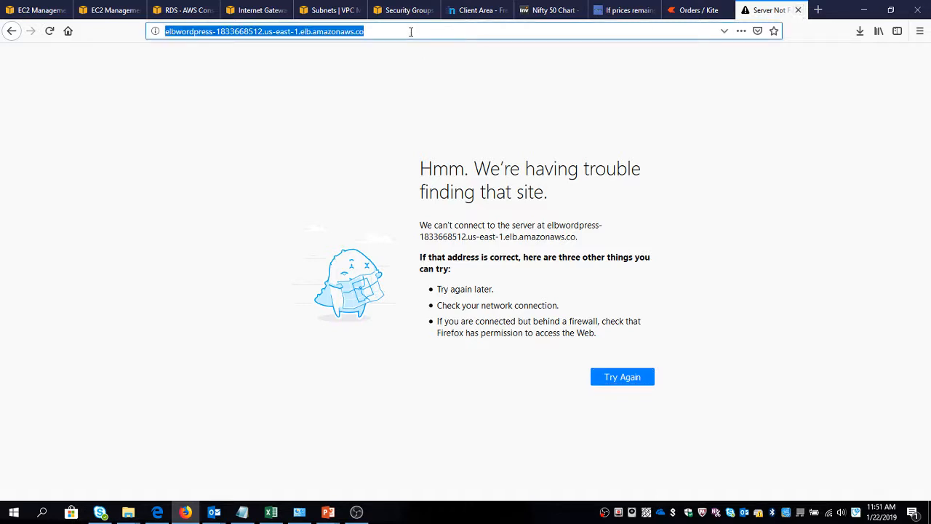
left_click(410, 32)
type("m")
key("Return")
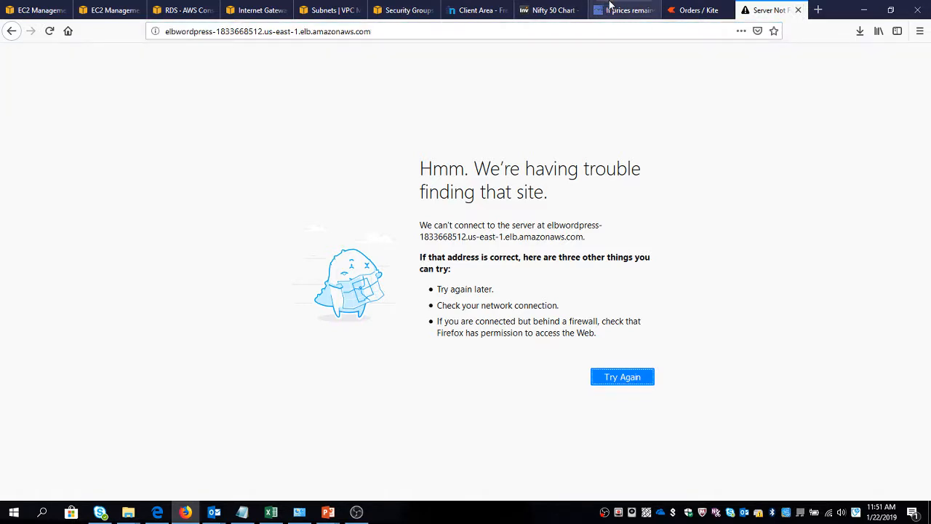
left_click(799, 10)
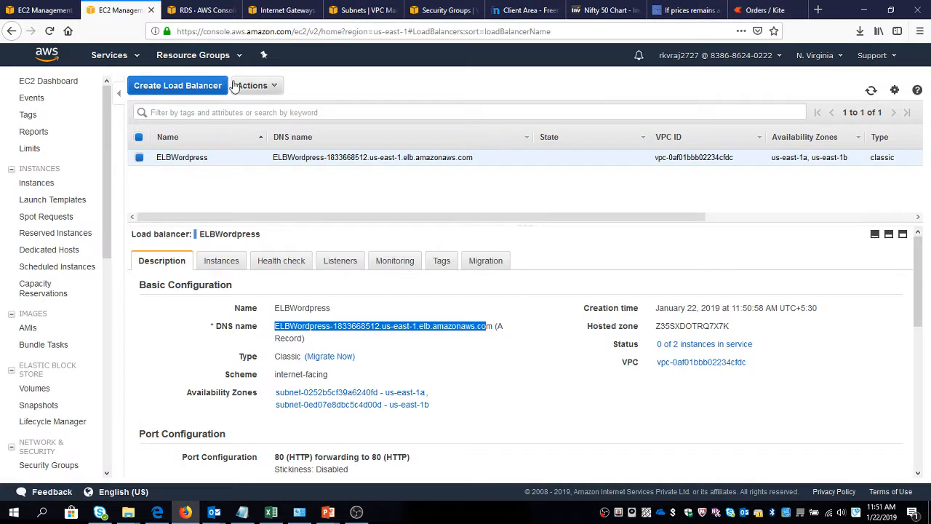
Open the running instances list from the EC2 dashboard and examine the details of the us-east-1b ASG Instance.
left_click(38, 10)
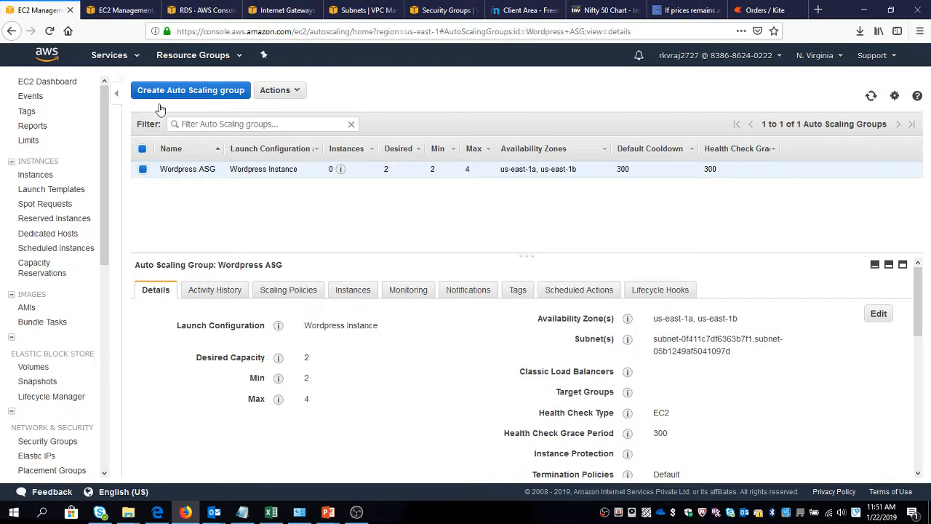
left_click(52, 82)
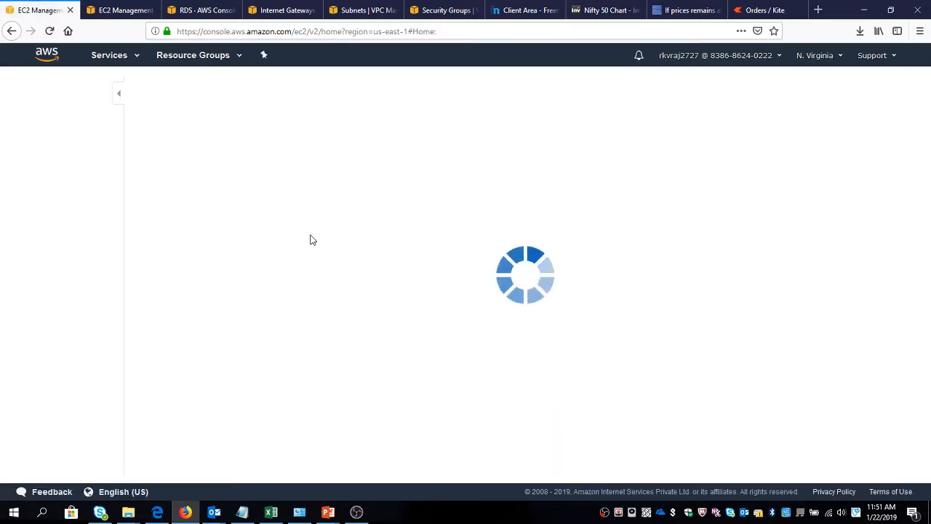
left_click(207, 121)
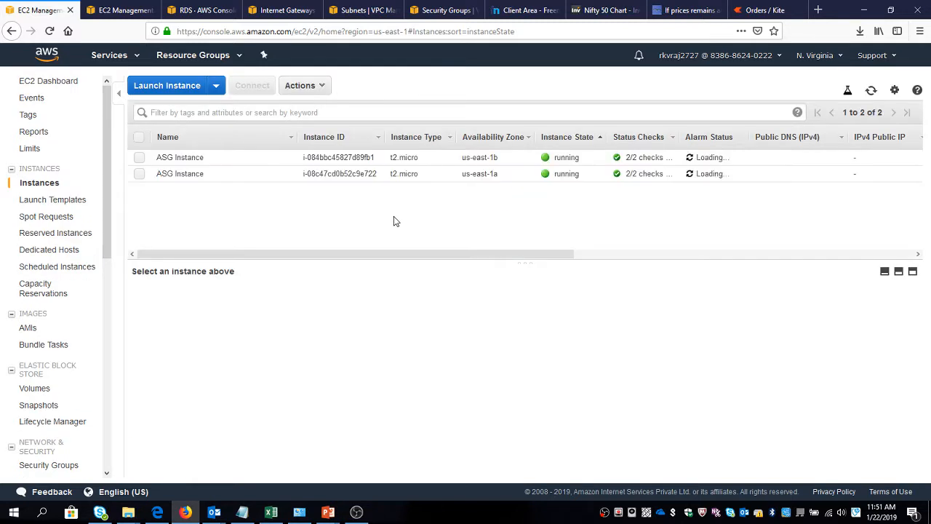
left_click(453, 158)
scroll(379, 390, "down", 2)
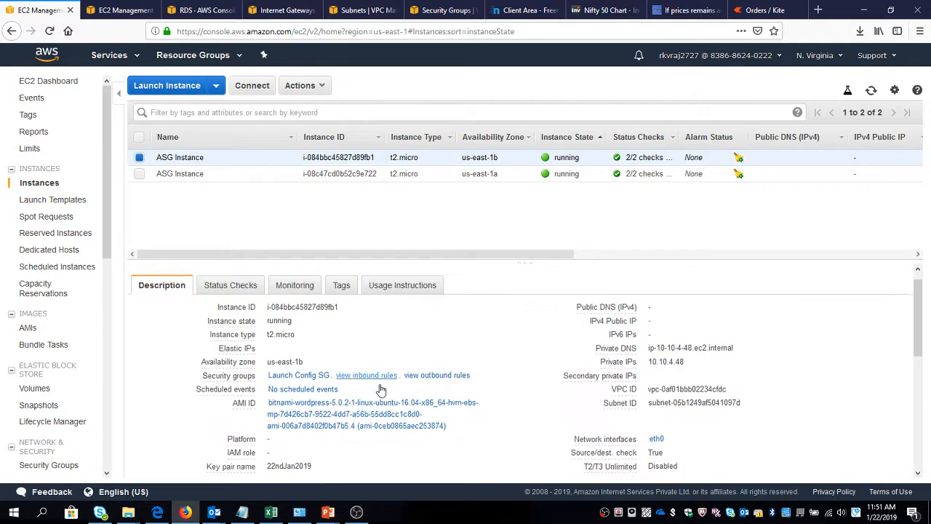
scroll(379, 389, "up", 2)
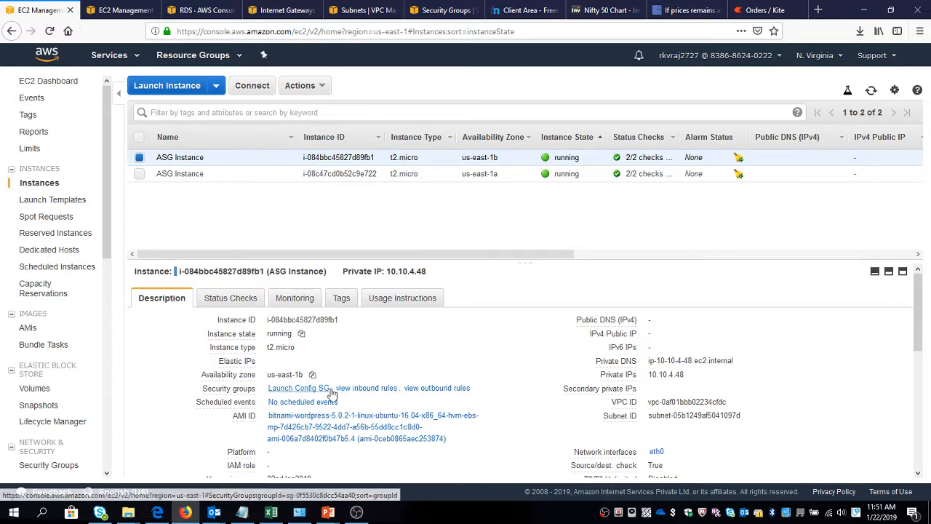
mouse_move(622, 416)
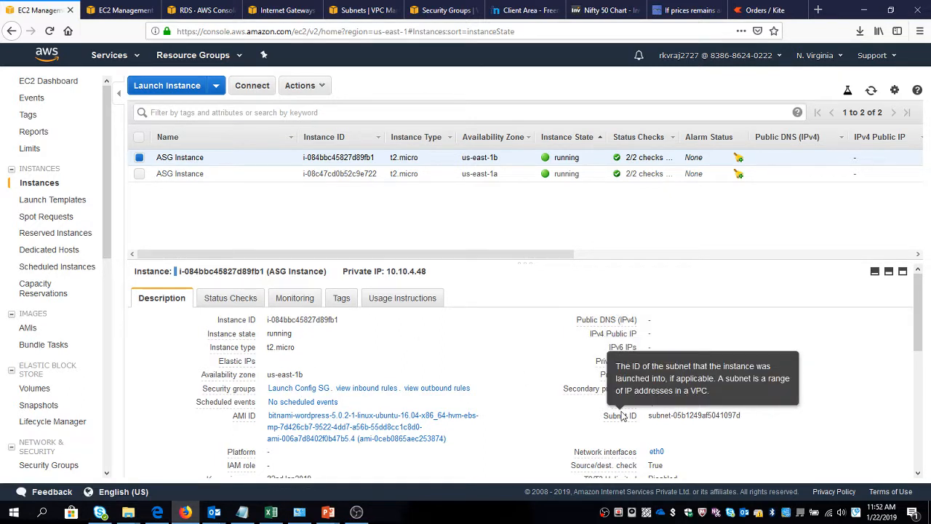
View the inbound rules of the us-east-1b ASG Instance and open its Launch Config SG security group in a new browser tab.
left_click(367, 390)
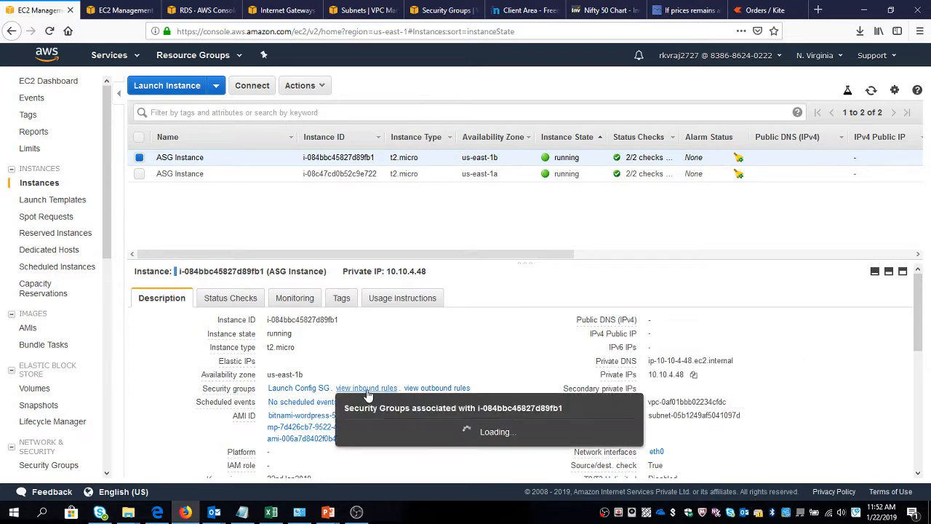
scroll(369, 395, "down", 2)
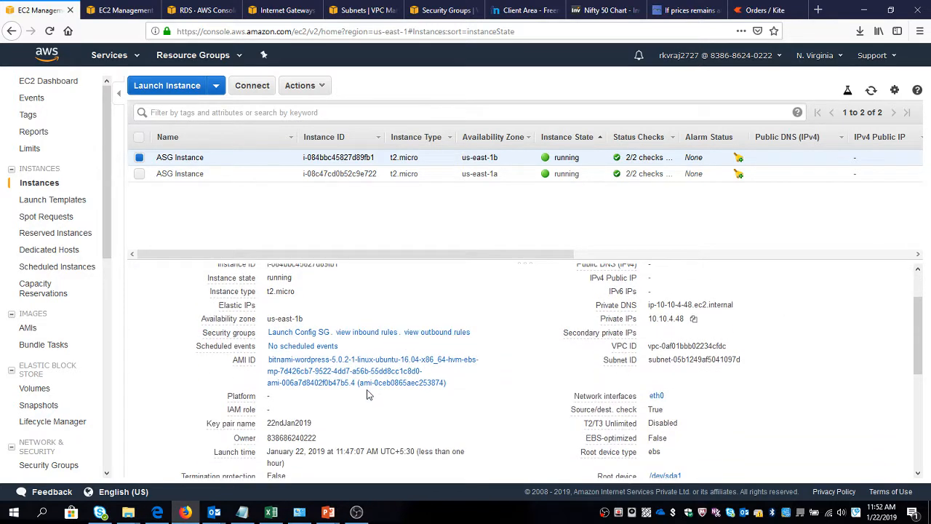
left_click(381, 336)
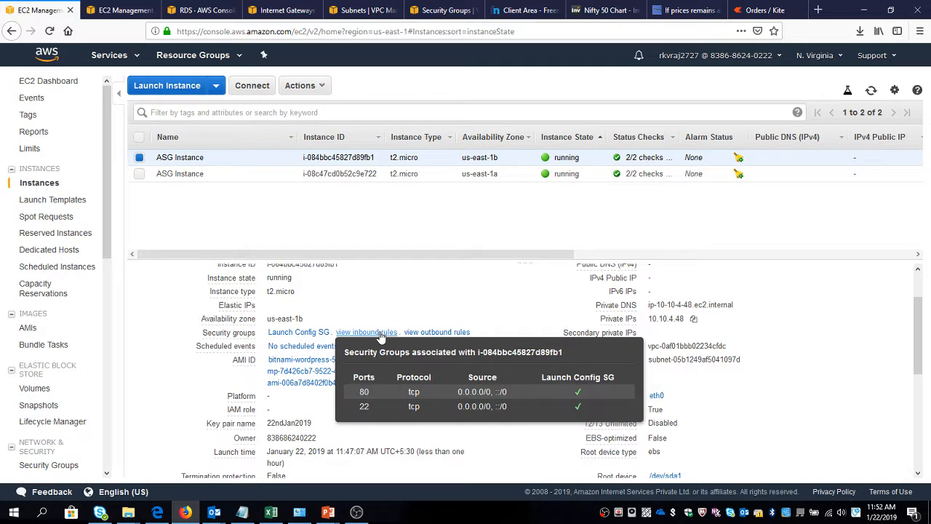
right_click(328, 338)
left_click(328, 342)
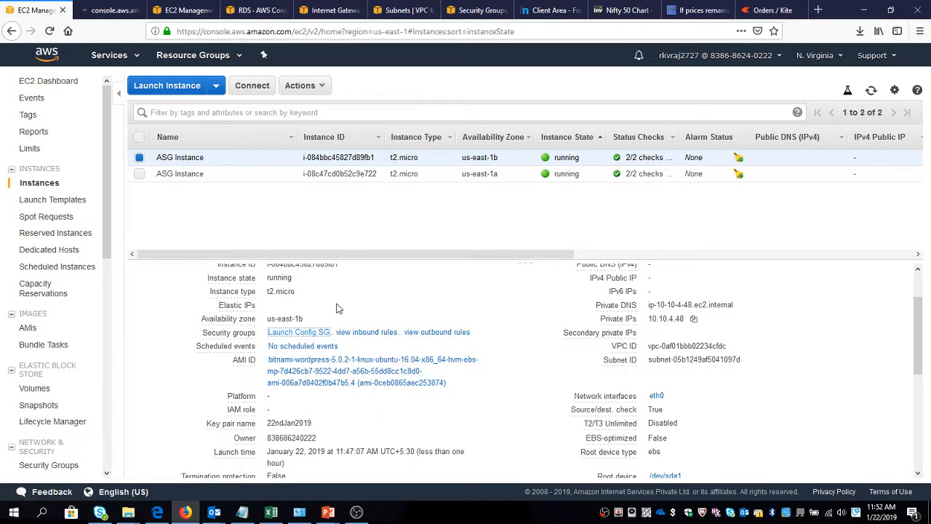
Try the load balancer's DNS address again in a new browser tab, and close that tab.
left_click(818, 9)
key("ctrl+v")
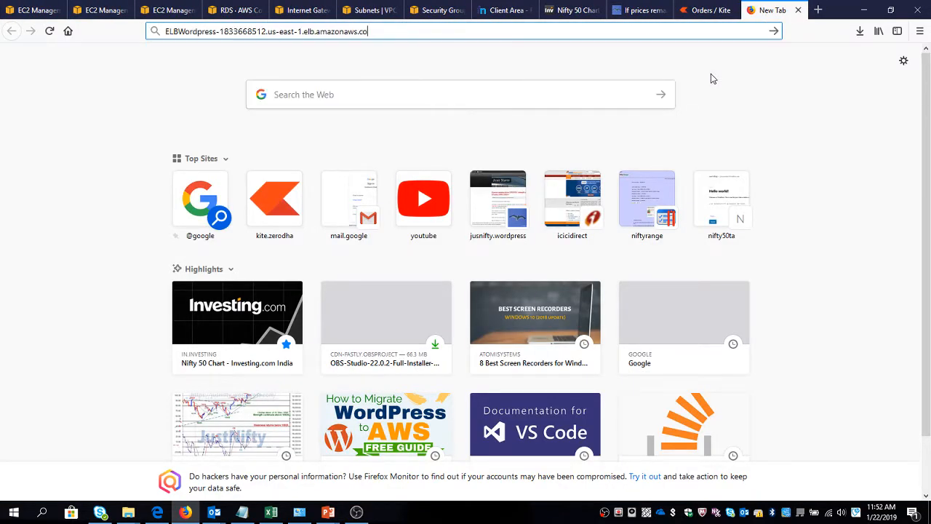
key("Return")
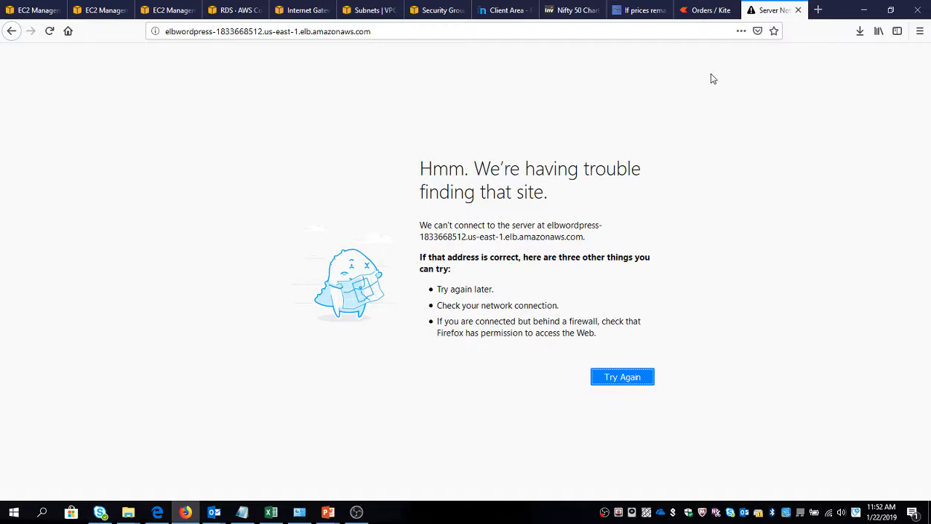
key("ctrl+w")
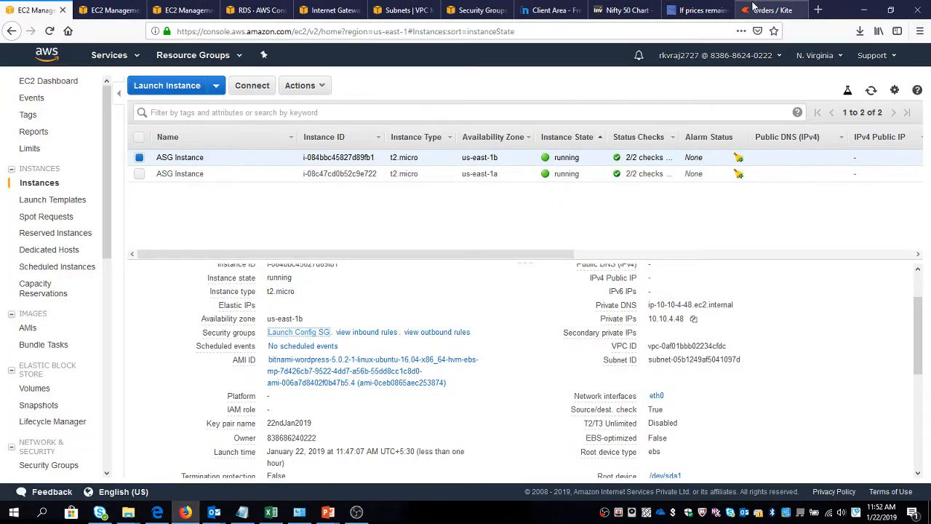
Go back to the load balancers page and refresh it to recheck the instance status of ELBWordpress.
scroll(355, 399, "up", 2)
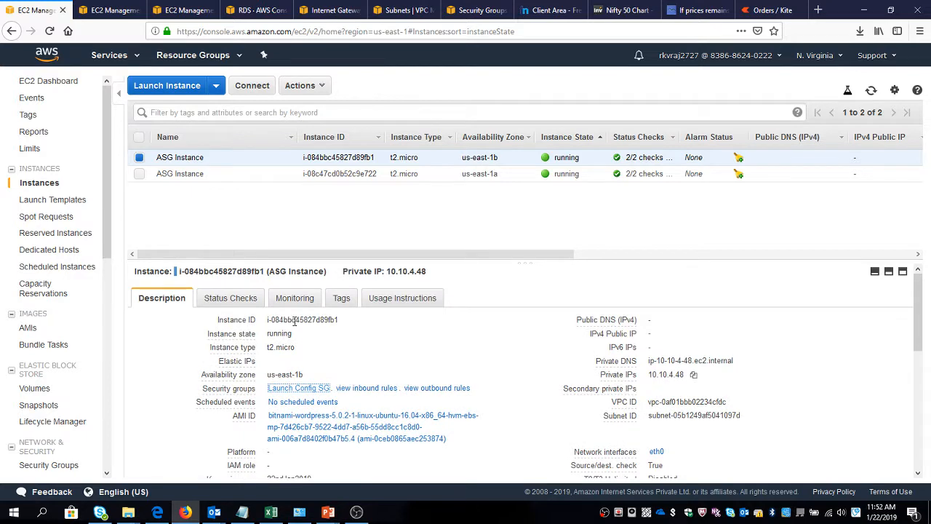
left_click(105, 10)
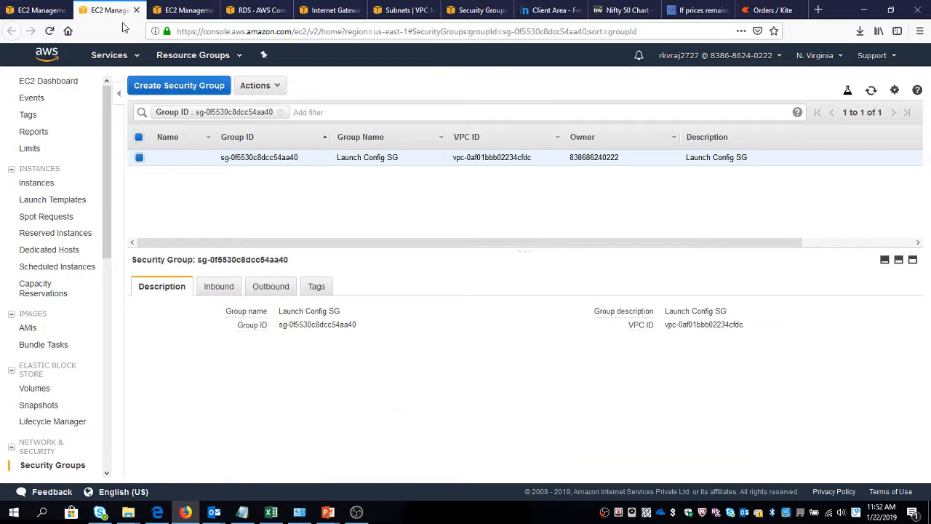
left_click(186, 10)
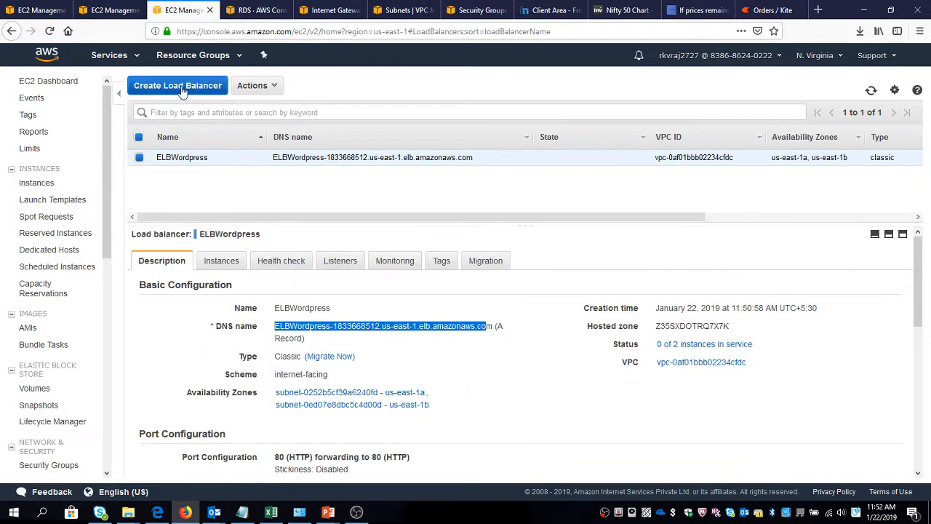
right_click(325, 327)
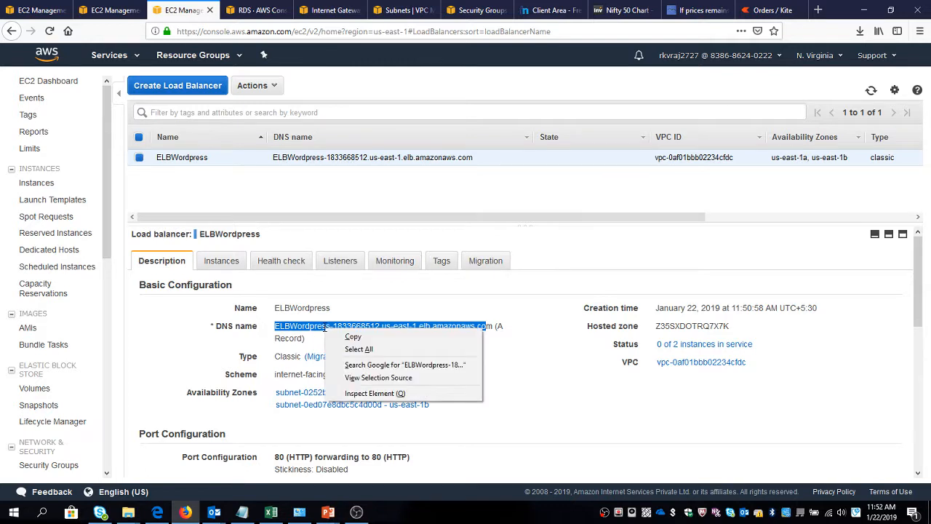
left_click(284, 324)
left_click(872, 91)
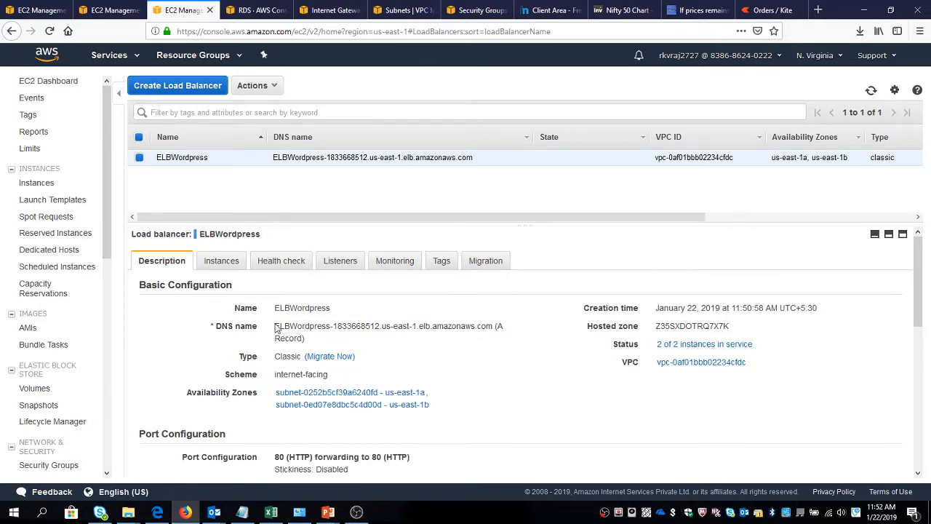
Copy the complete DNS name of ELBWordpress, ending in .com, and load it in a new browser tab.
left_click_drag(275, 326, 486, 325)
key("ctrl+c")
right_click(486, 325)
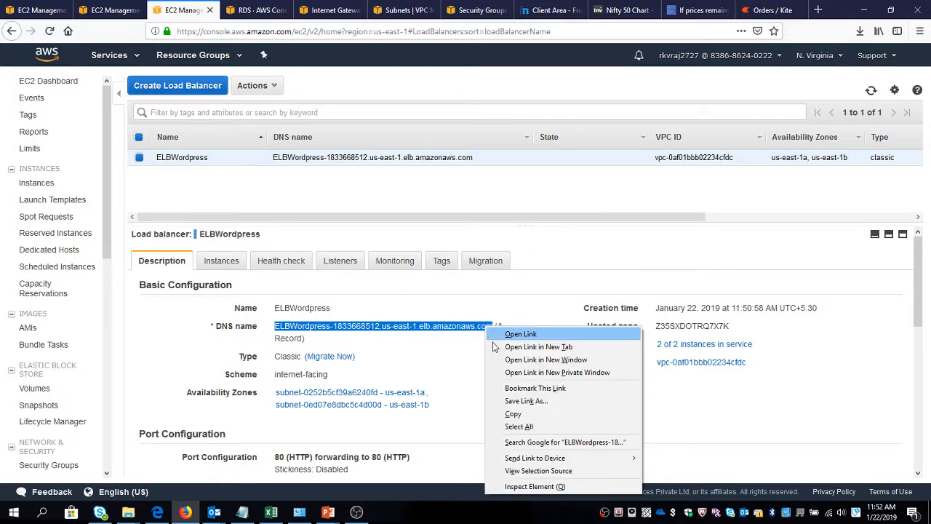
left_click(818, 10)
key("ctrl+v")
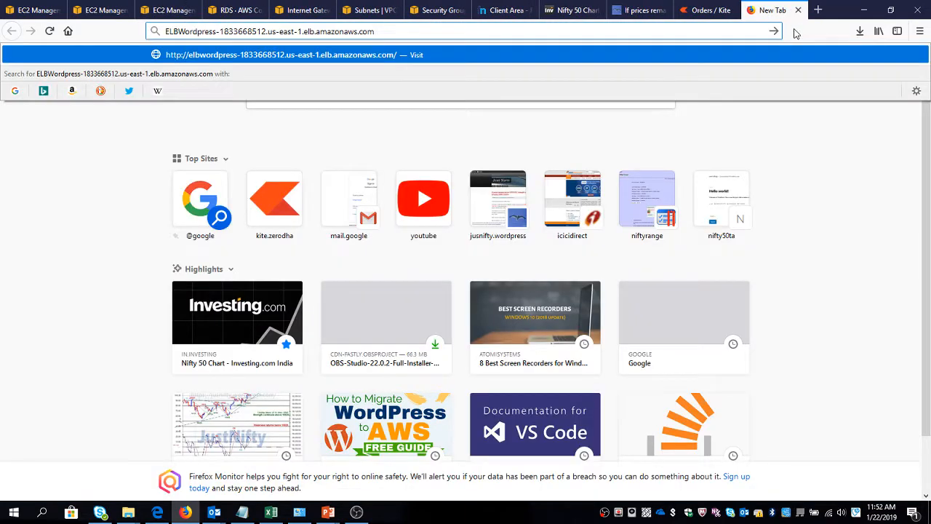
key("Return")
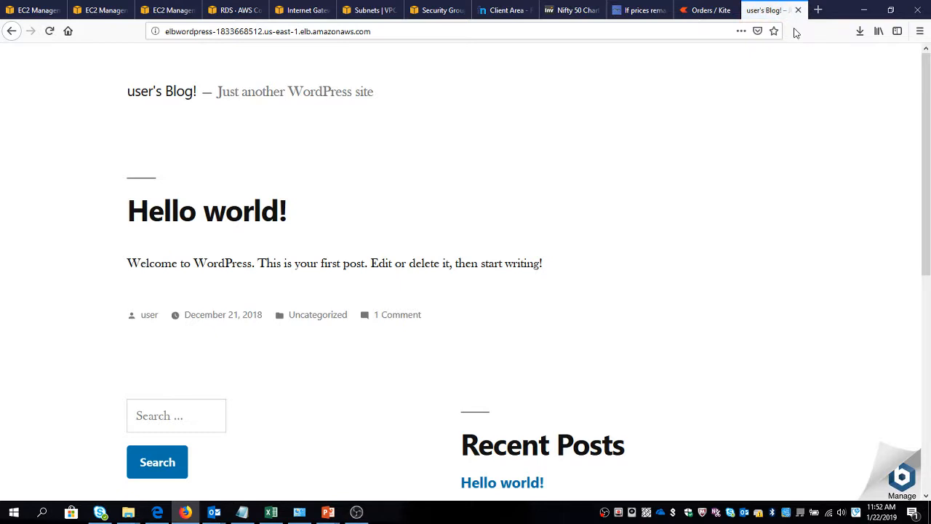
Return to the EC2 instances page, deselect the us-east-1b ASG Instance and refresh the instance list.
left_click(36, 10)
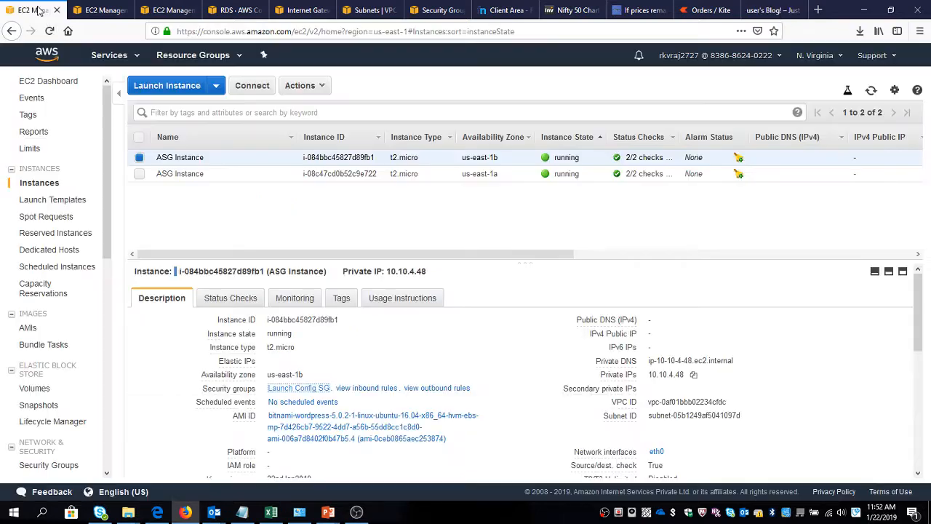
left_click(139, 158)
left_click(871, 90)
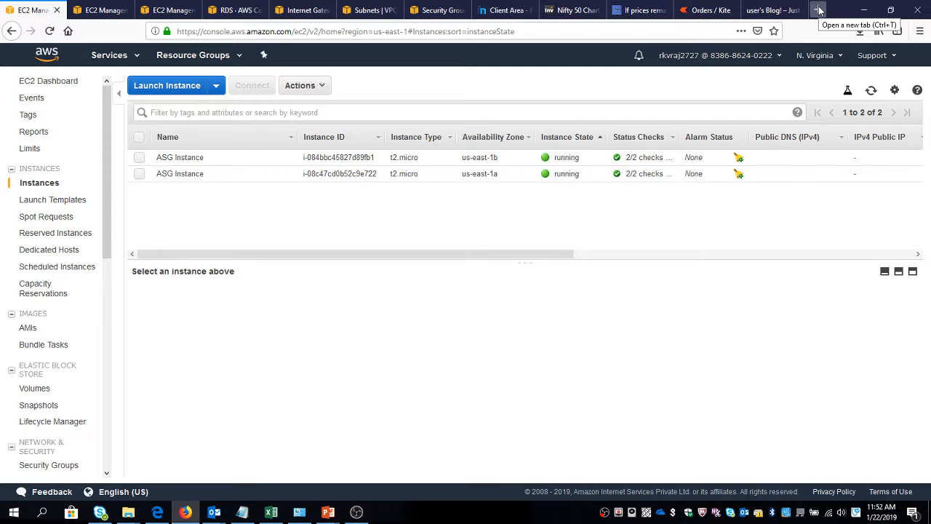
Copy the domain name nifty50ta.tk from the Freenom client area and open the hosted zones list of Route 53 in the AWS console.
left_click(499, 7)
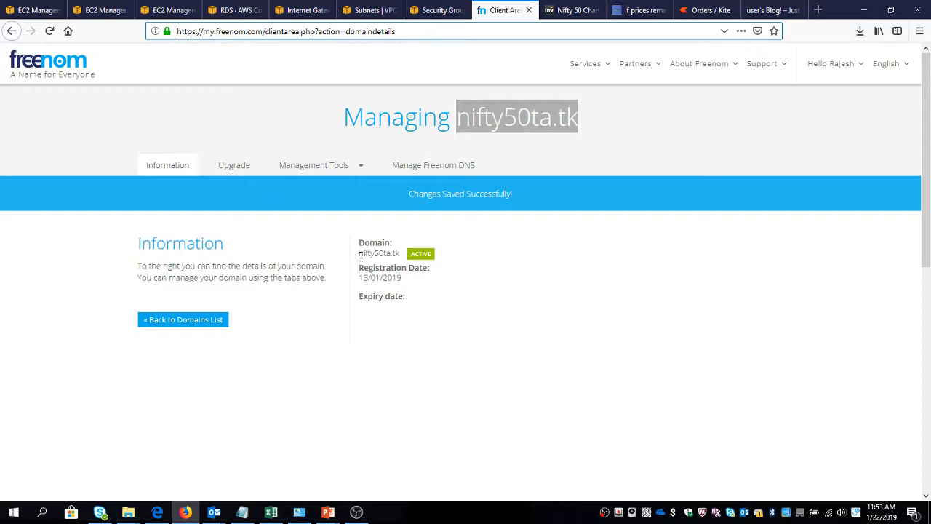
left_click_drag(360, 253, 401, 252)
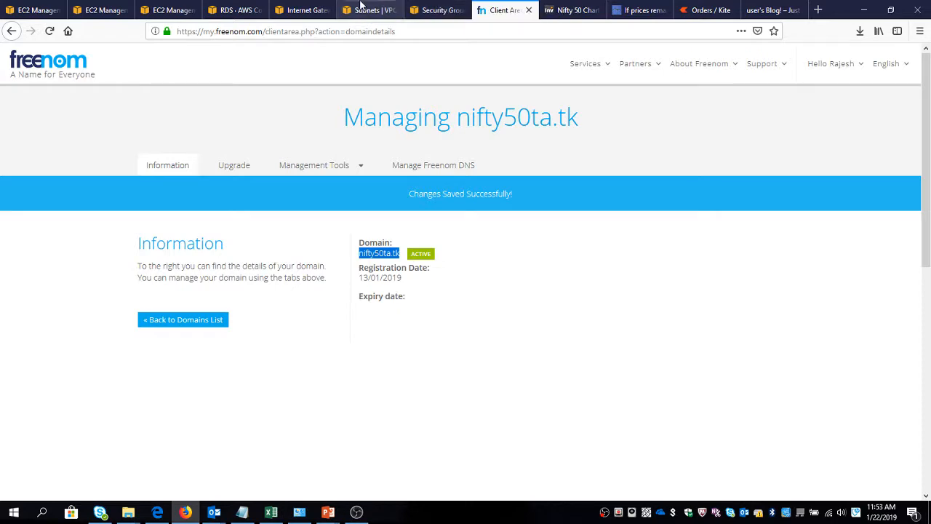
left_click(427, 12)
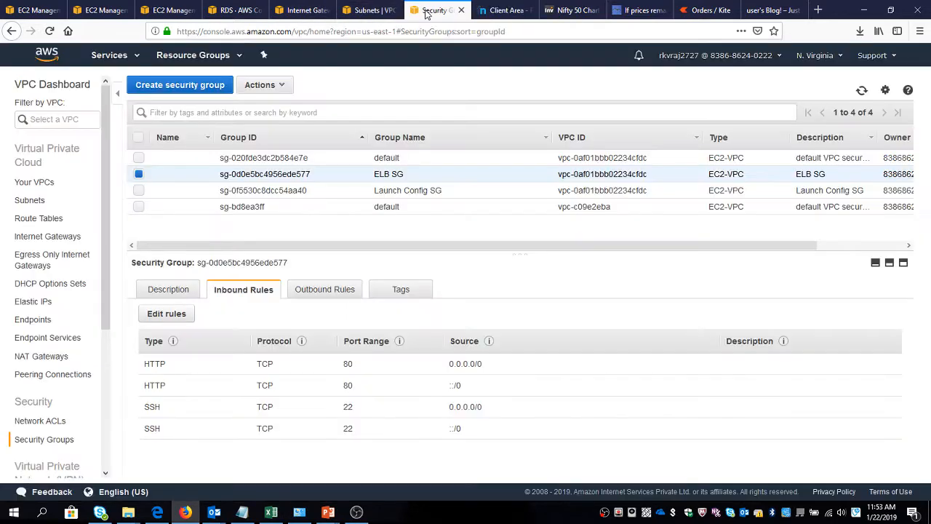
left_click(109, 58)
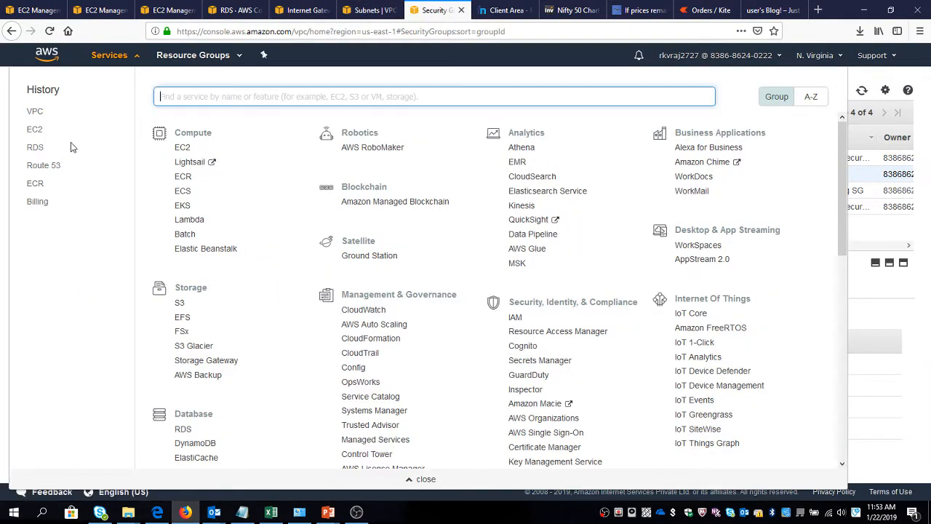
left_click(43, 167)
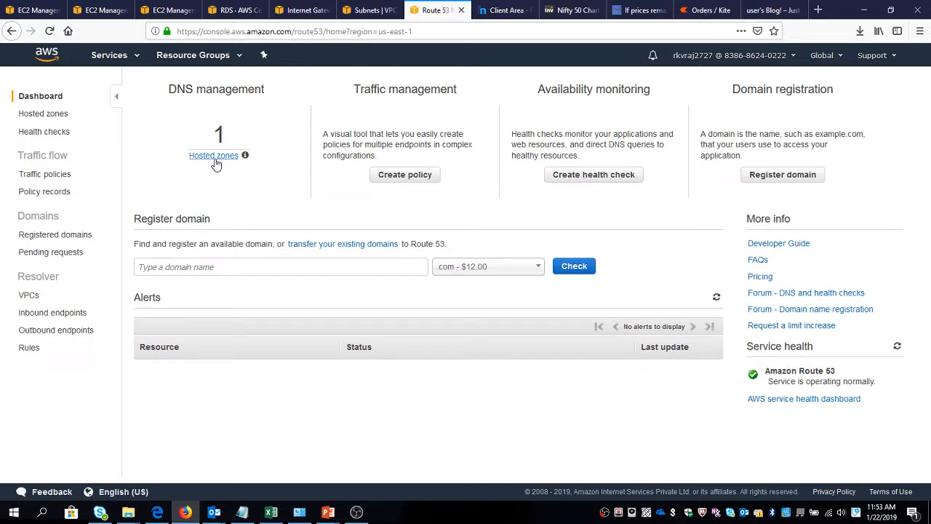
left_click(214, 156)
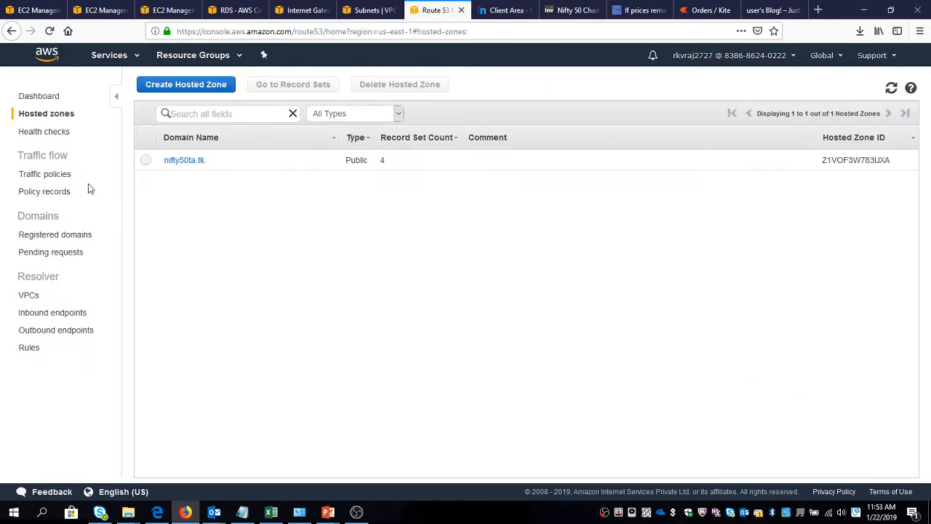
Try to delete the nifty50ta.tk hosted zone with its record sets still in place.
left_click(145, 160)
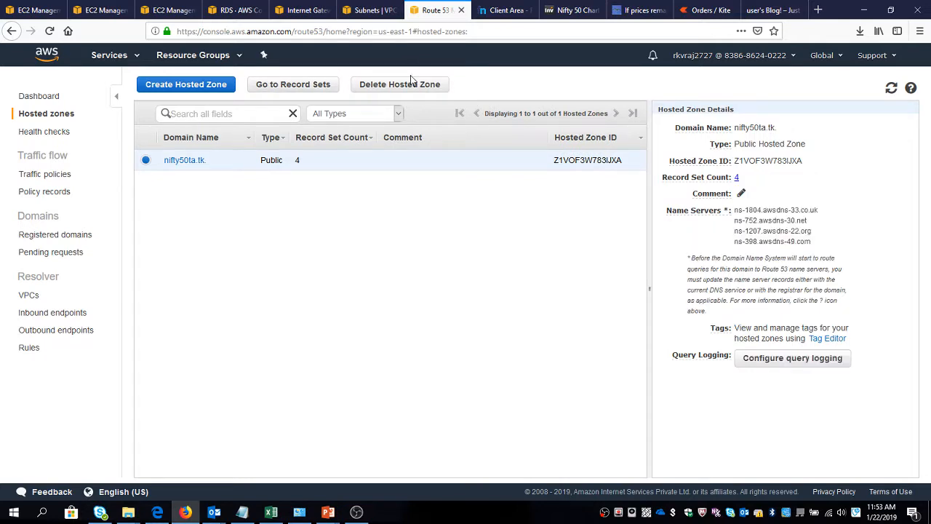
left_click(363, 85)
left_click(507, 383)
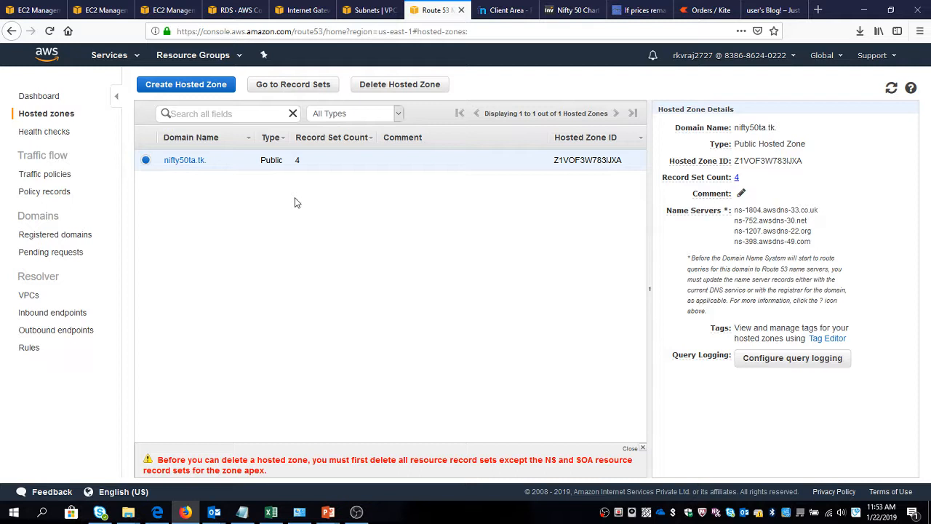
left_click(194, 169)
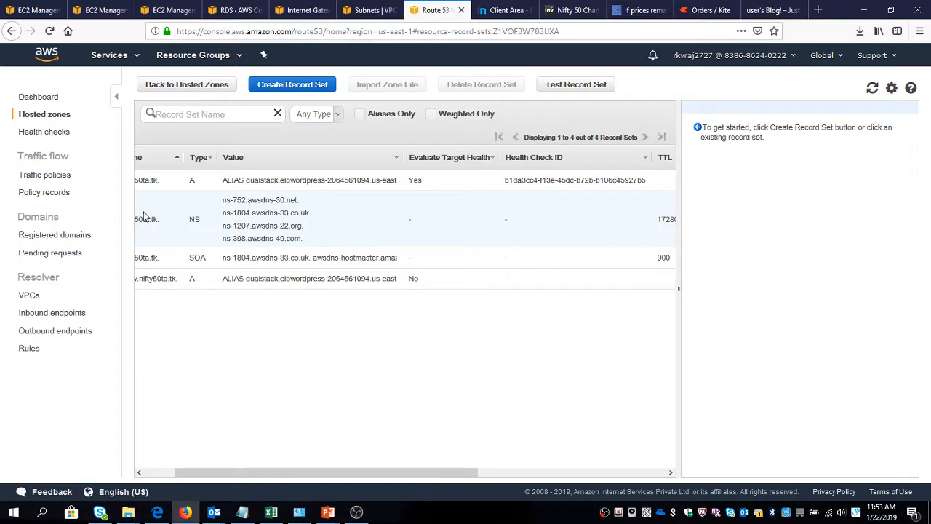
left_click(157, 472)
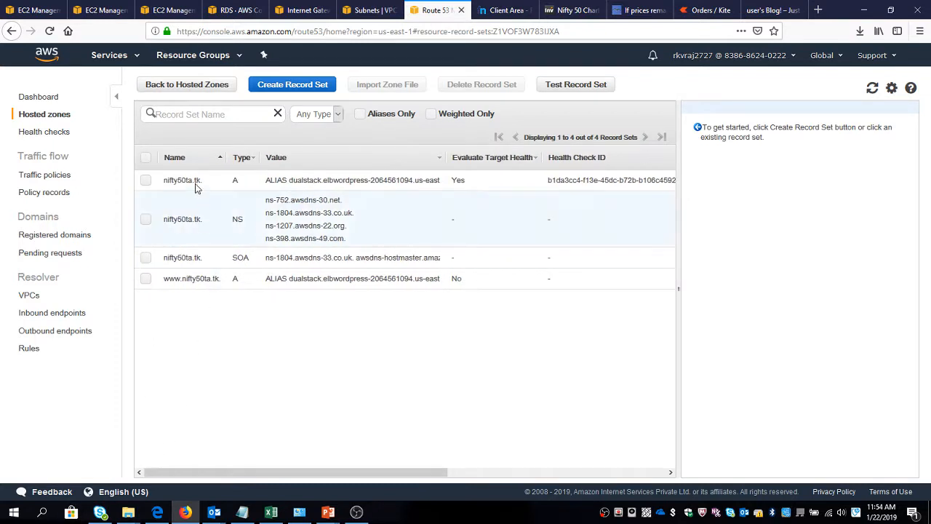
left_click(144, 182)
left_click(145, 279)
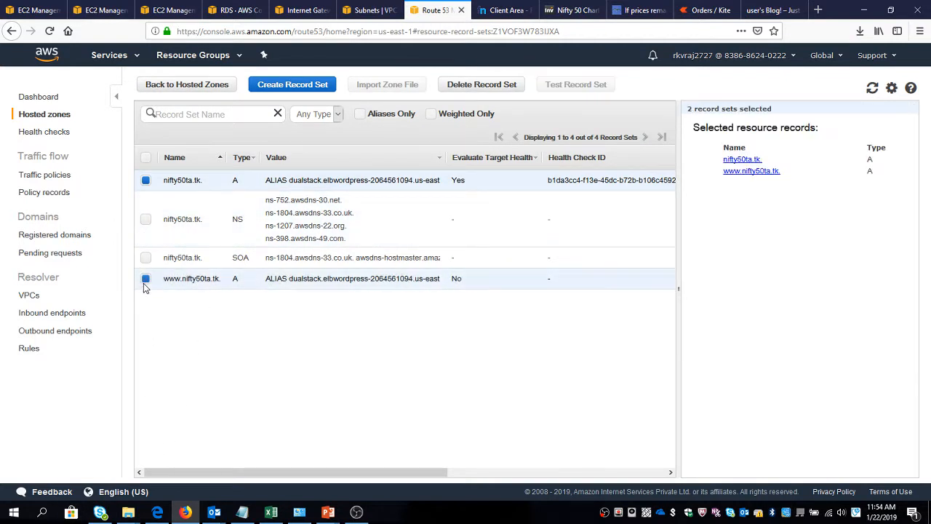
left_click(497, 87)
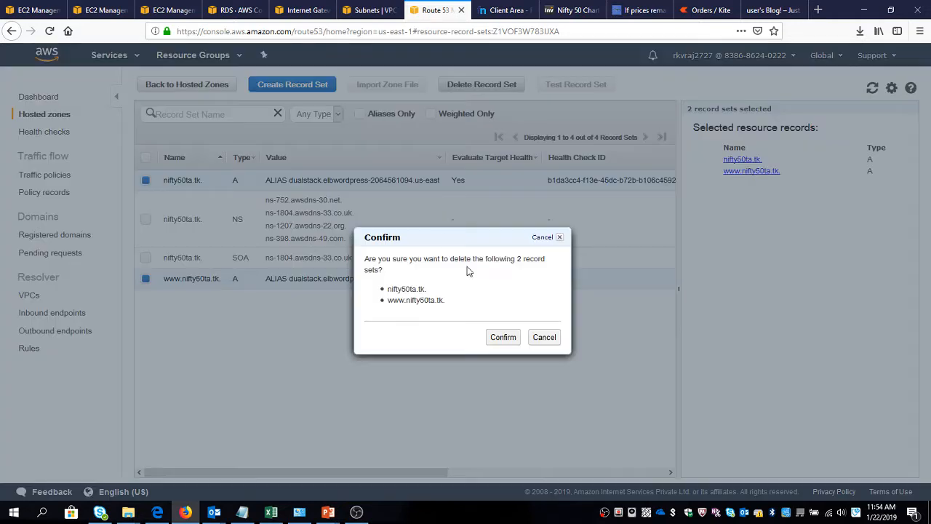
left_click(502, 337)
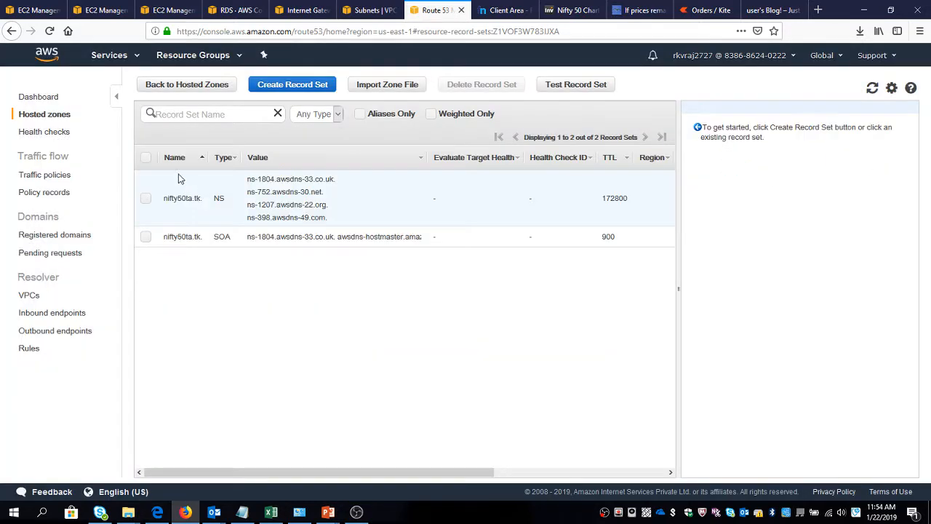
Go back to the hosted zones list and delete the nifty50ta.tk hosted zone.
left_click(210, 85)
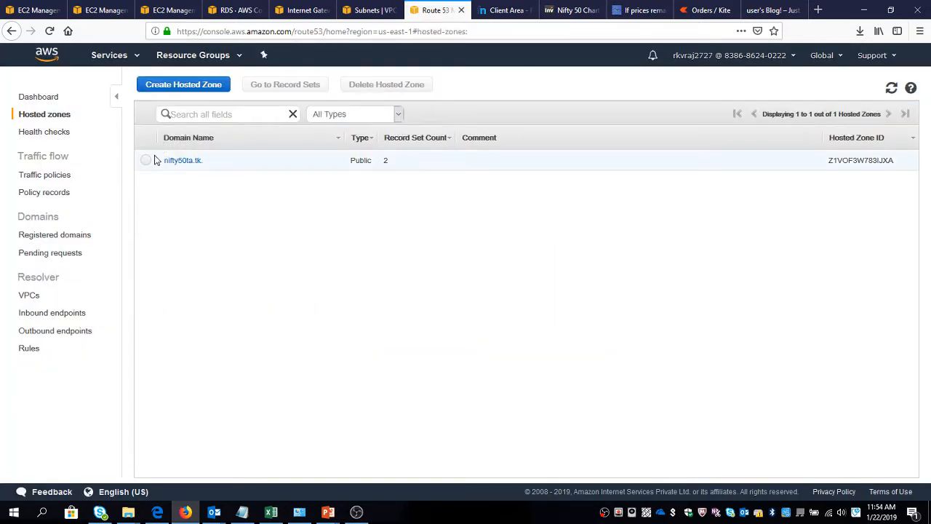
left_click(145, 160)
left_click(374, 88)
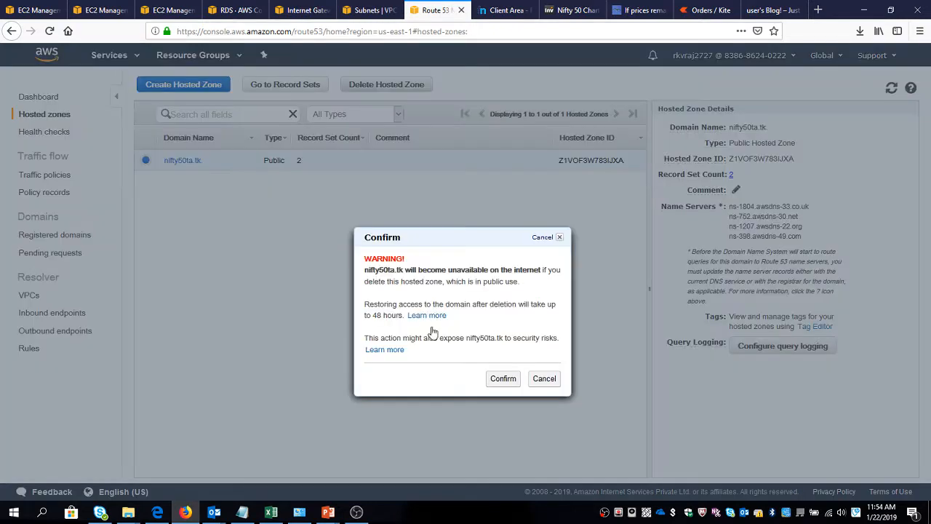
left_click(502, 377)
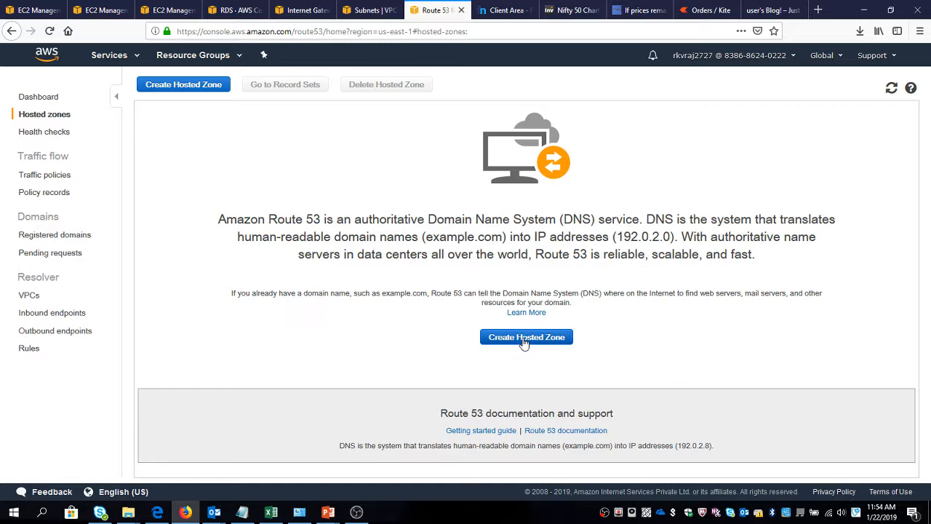
Create a public hosted zone in Route 53 for the domain name nifty50ta.tk.
left_click(39, 100)
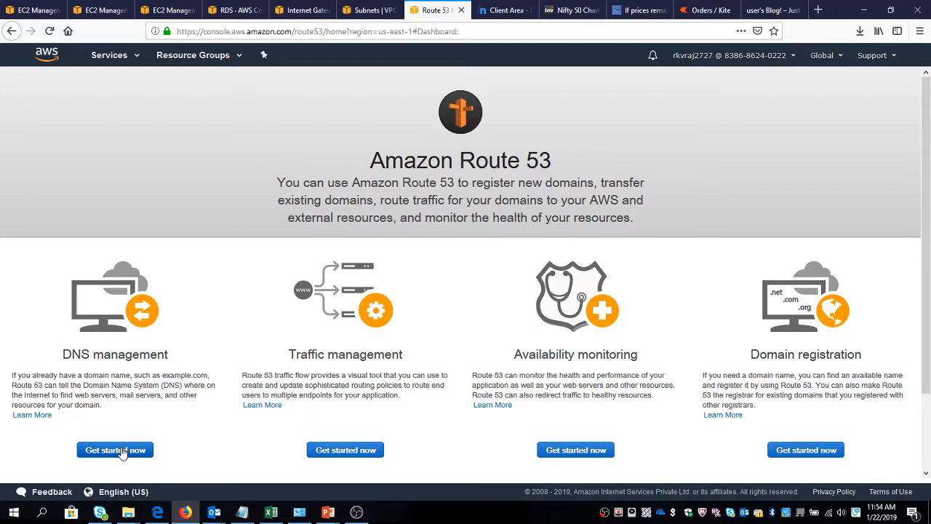
left_click(122, 451)
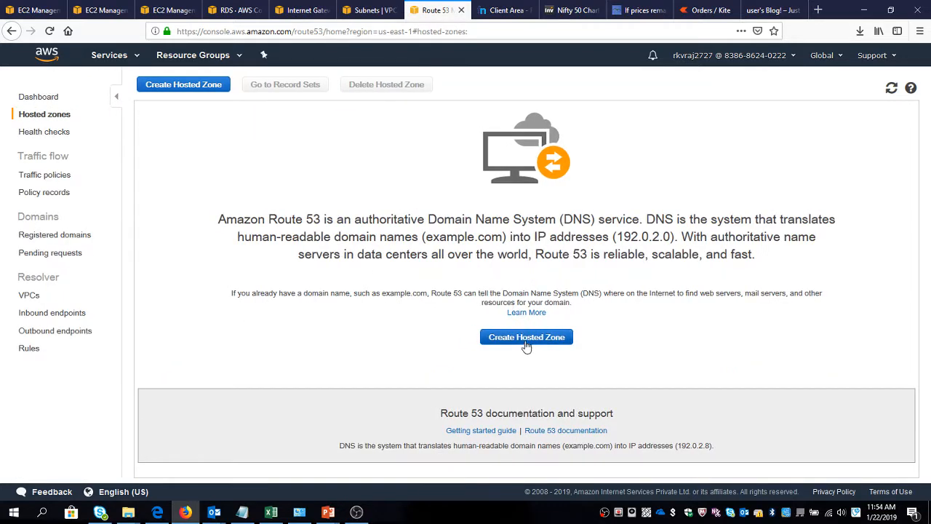
left_click(527, 337)
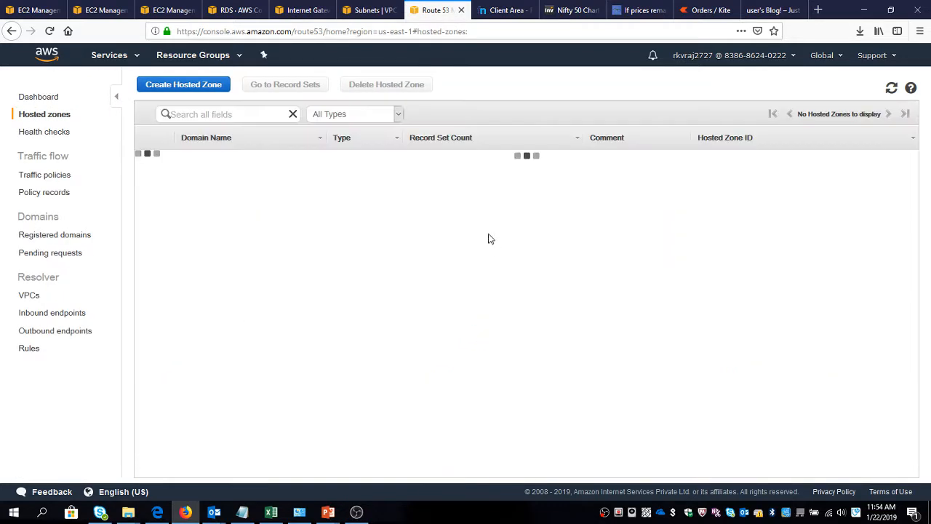
left_click(194, 86)
left_click(749, 165)
type("nifty50.tk")
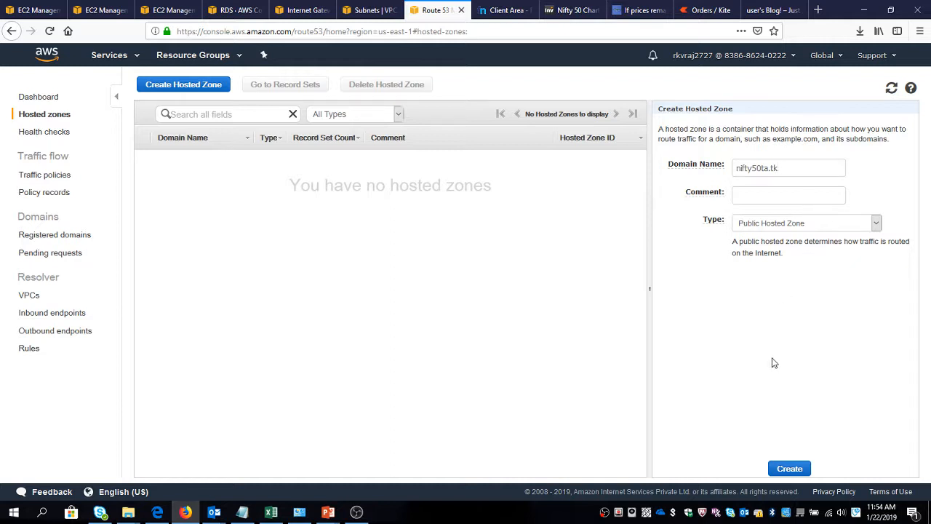
left_click(796, 470)
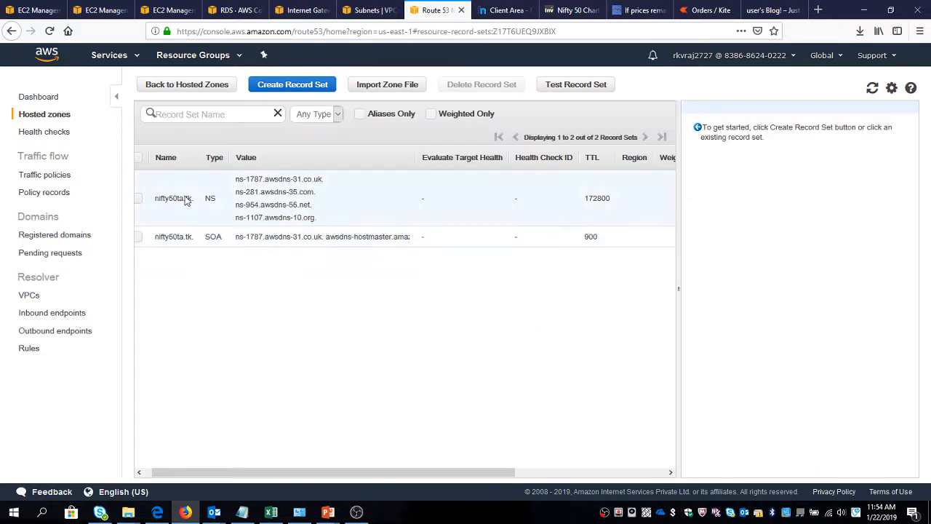
Copy all name server values of the nifty50ta.tk NS record into a new Notepad file.
left_click(245, 212)
left_click(146, 472)
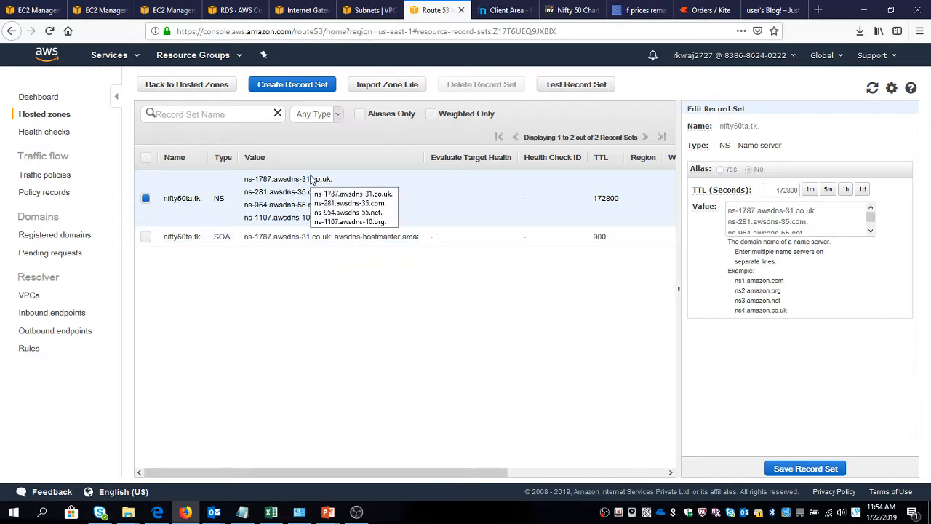
left_click(751, 216)
key("ctrl+a")
key("ctrl+c")
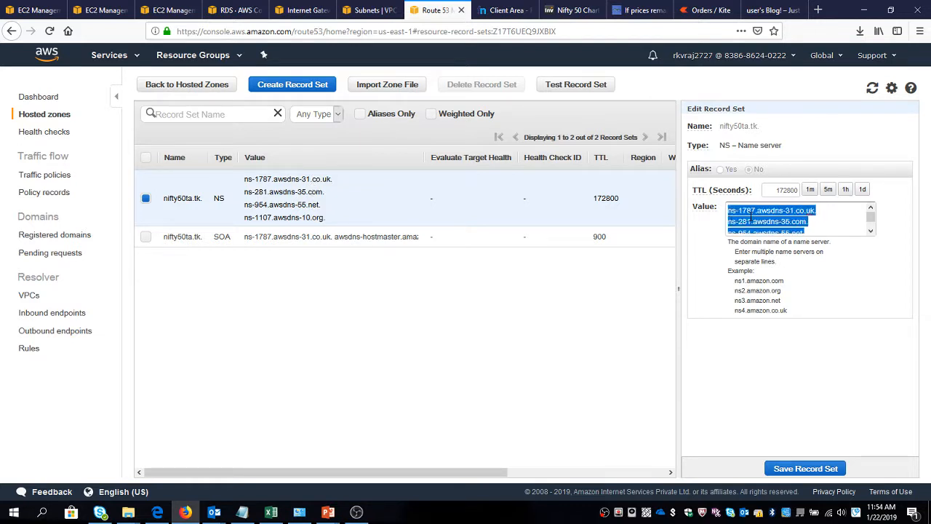
key("super+r")
type("notepad")
key("Return")
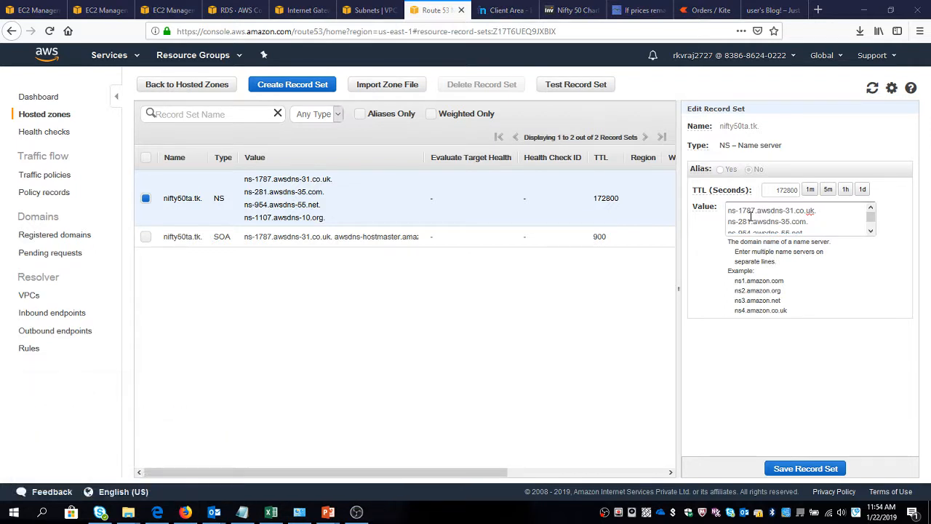
key("ctrl+v")
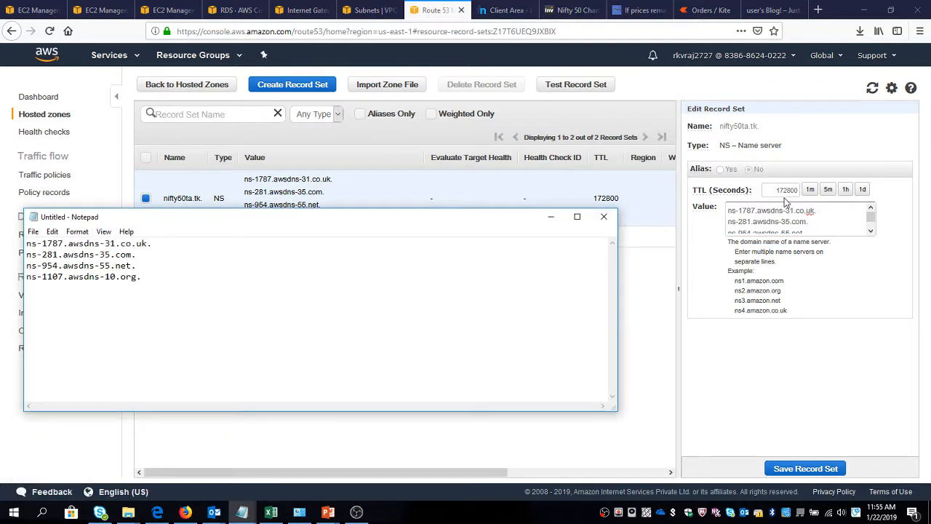
Return to the Freenom client area in the browser and open the nameserver settings of nifty50ta.tk.
key("alt+Tab")
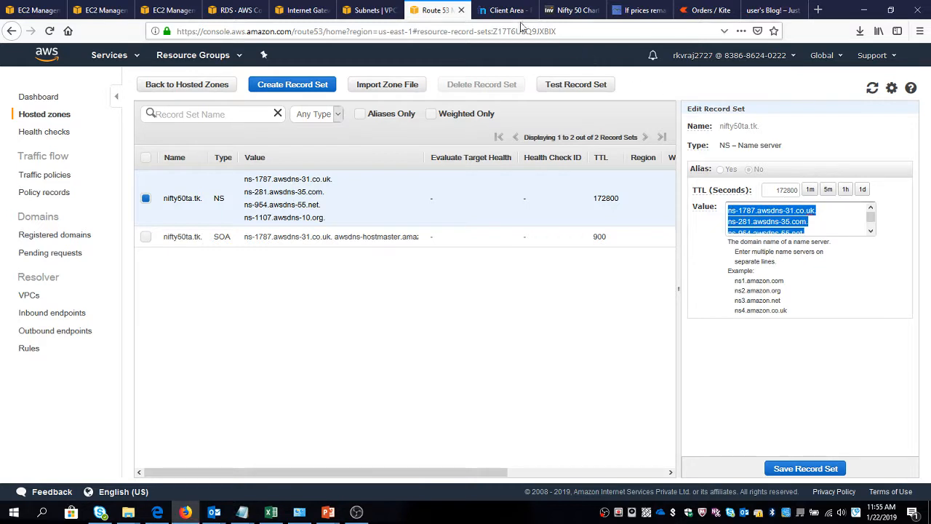
left_click(506, 10)
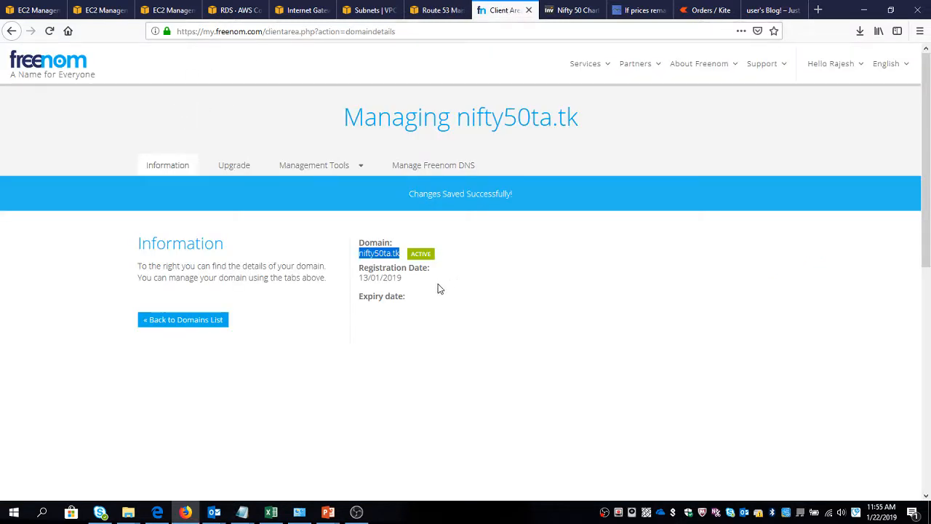
left_click(313, 168)
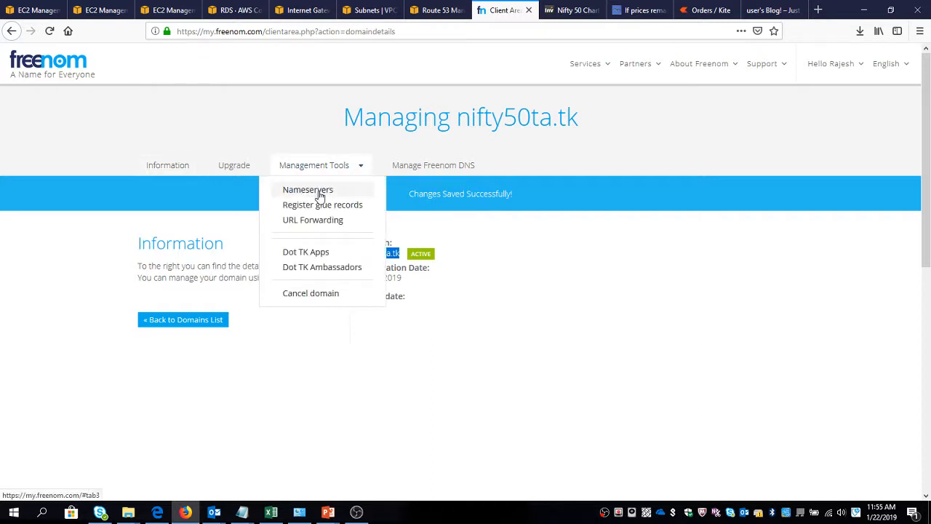
left_click(319, 191)
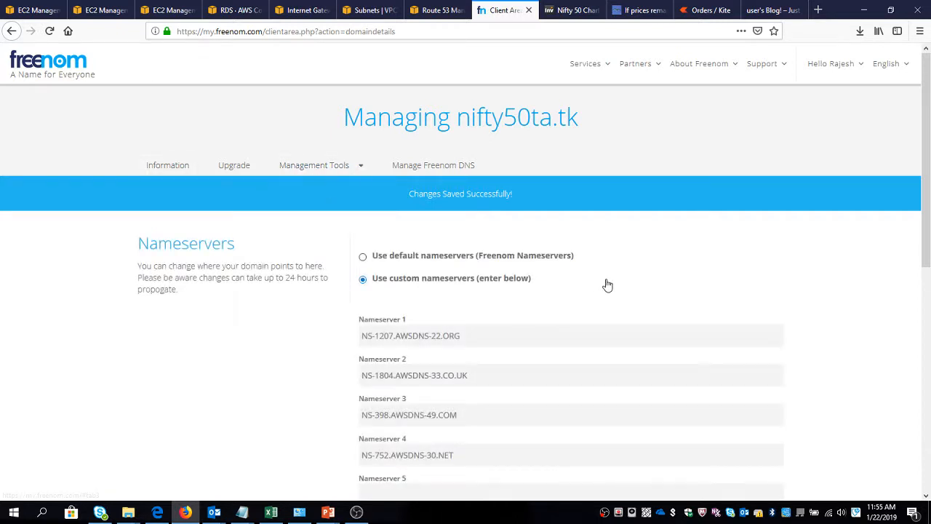
Clear the existing custom entries for Nameserver 1 through Nameserver 4 of nifty50ta.tk.
triple_click(464, 341)
key("BackSpace")
key("Tab")
key("BackSpace")
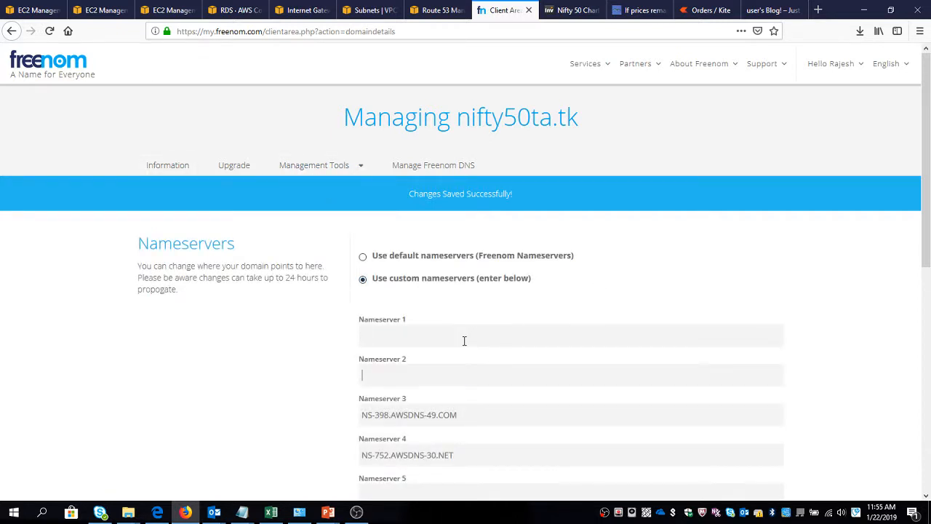
key("Tab")
key("BackSpace")
key("Tab")
key("BackSpace")
Copy ns-1787.awsdns-31.co.uk without its trailing dot from the Notepad list into Nameserver 1 of nifty50ta.tk.
key("alt+Tab")
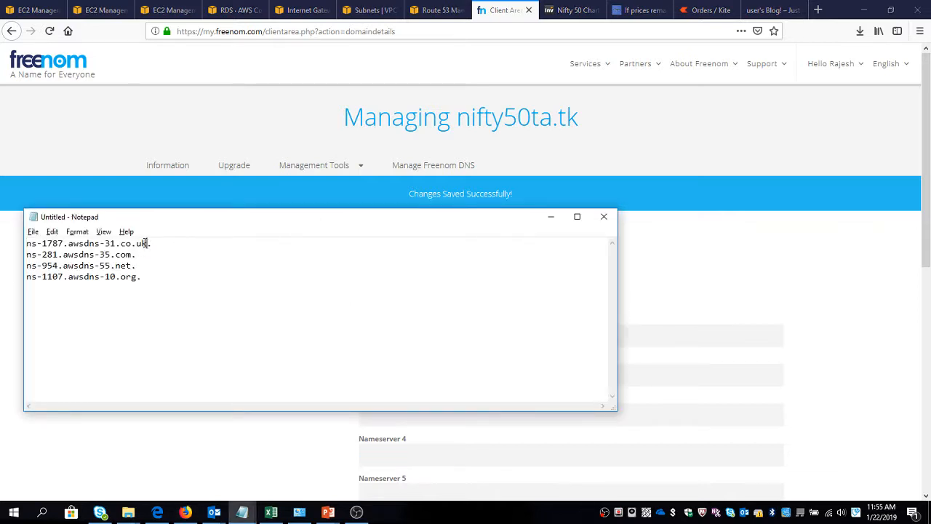
left_click_drag(148, 244, 2, 235)
key("ctrl+c")
key("alt+Tab")
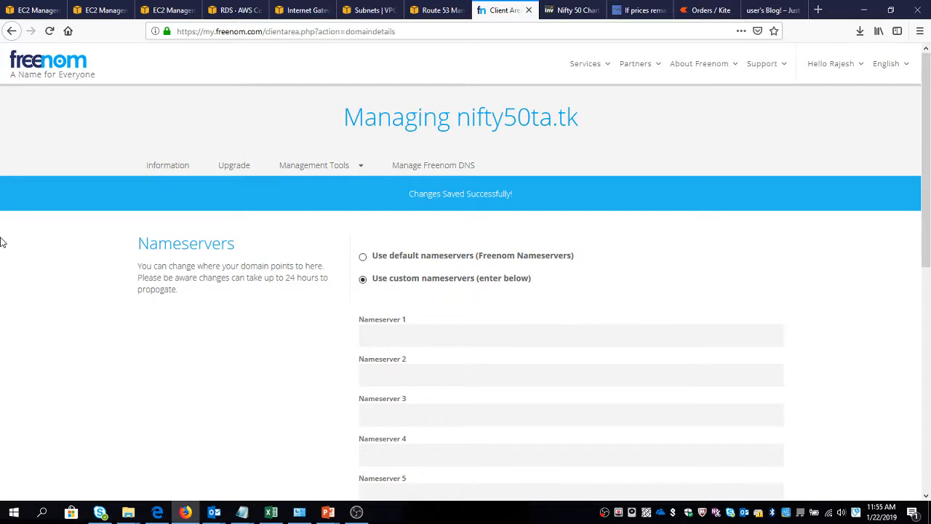
key("ctrl+v")
key("Tab")
Copy ns-281.awsdns-35.com without its trailing dot from the Notepad list into Nameserver 2.
key("alt+Tab")
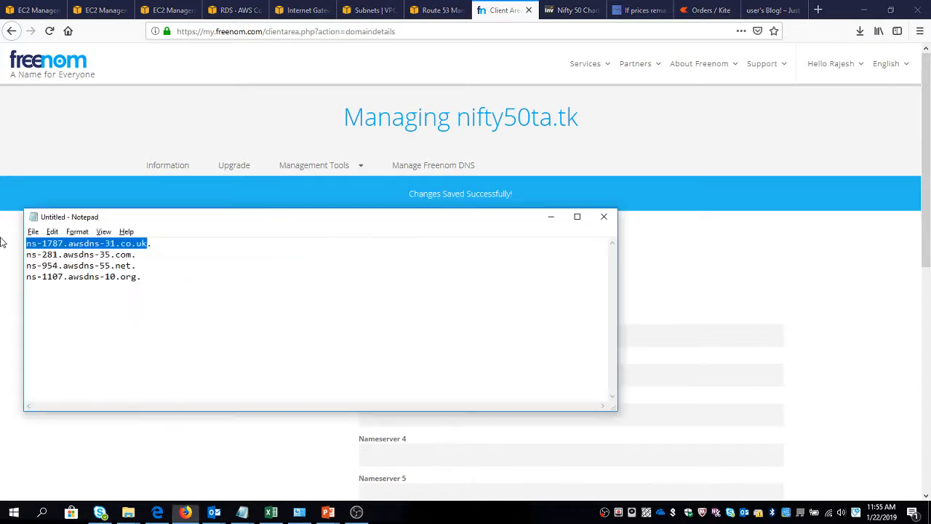
key("Down")
key("End")
key("Home")
key("ctrl+shift+Right")
key("ctrl+shift+Right")
key("ctrl+shift+Right")
key("ctrl+shift+Right")
key("ctrl+shift+Right")
key("ctrl+shift+Right")
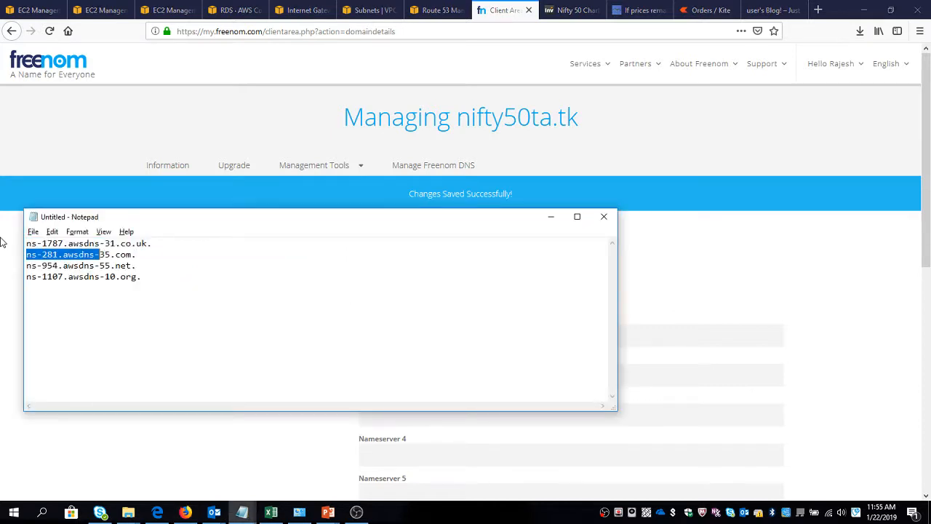
key("shift+Left")
key("shift+Left")
key("ctrl+c")
key("alt+Tab")
key("ctrl+v")
key("Tab")
Copy ns-954.awsdns-55.net without its trailing dot from the Notepad list into Nameserver 3.
key("alt+Tab")
key("Down")
key("shift+Right")
key("shift+Right")
key("shift+Right")
key("shift+Right")
key("shift+Right")
key("shift+Right")
key("shift+Right")
key("shift+Right")
key("shift+Right")
key("shift+Right")
key("shift+Right")
key("shift+Right")
key("shift+Right")
key("shift+Right")
key("shift+Right")
key("shift+Right")
key("shift+Right")
key("shift+Right")
key("shift+Right")
key("shift+Right")
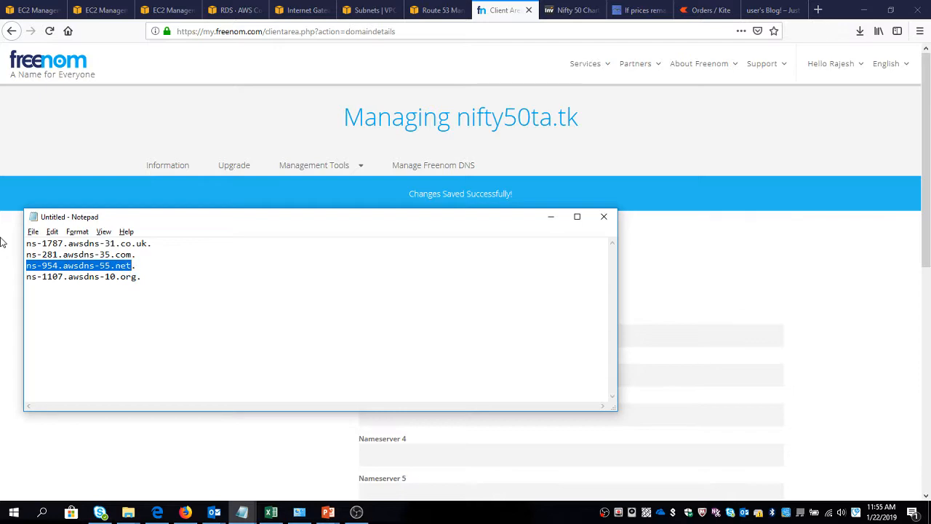
key("ctrl+c")
key("alt+Tab")
key("ctrl+v")
Fill Nameserver 4 with ns-1107.awsdns-10.org from the Notepad list and try to submit the nameserver changes.
key("alt+Tab")
key("Down")
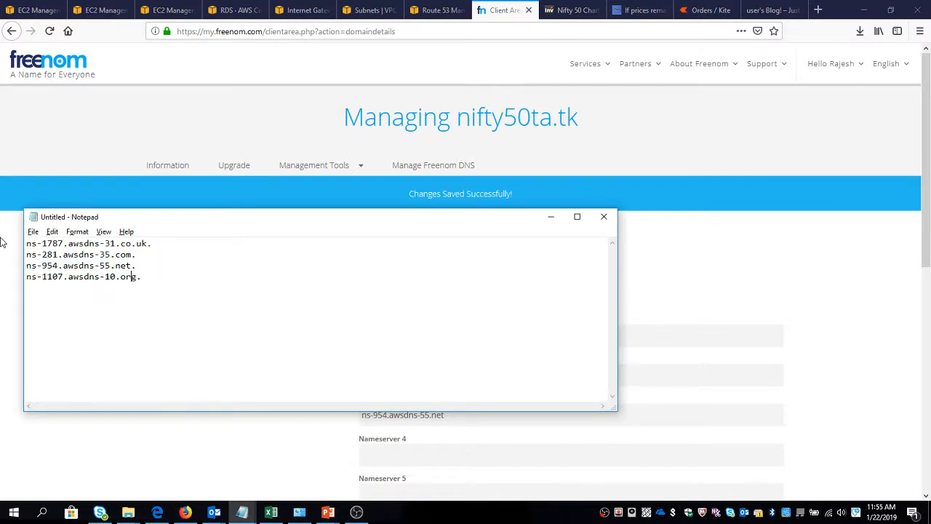
key("shift+End")
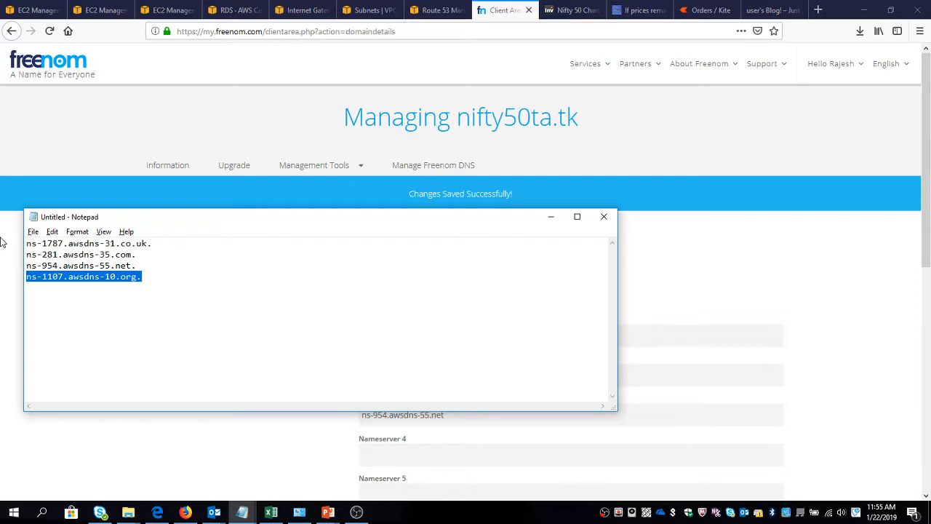
key("ctrl+c")
key("alt+Tab")
key("ctrl+v")
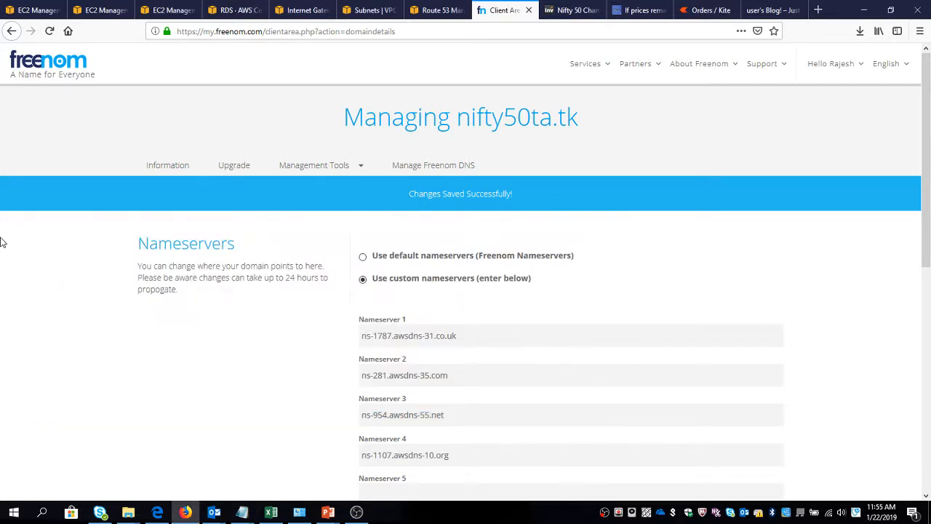
scroll(349, 325, "down", 3)
left_click(404, 291)
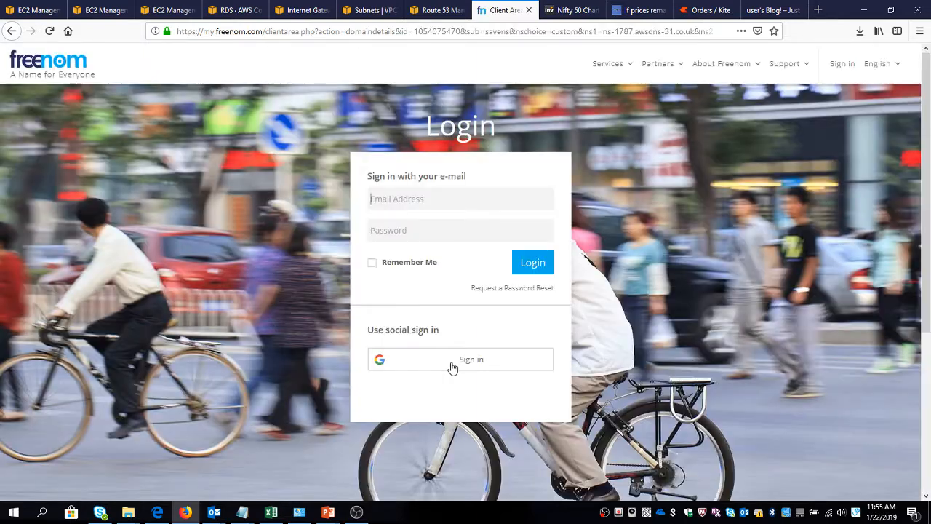
Sign back in to Freenom with the Google account and reopen the nameserver settings of nifty50ta.tk.
left_click(452, 368)
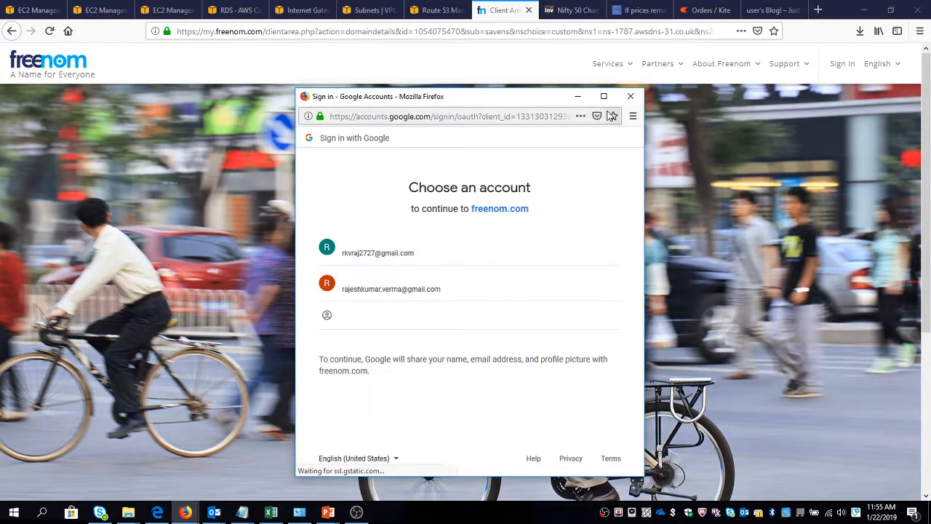
left_click(409, 259)
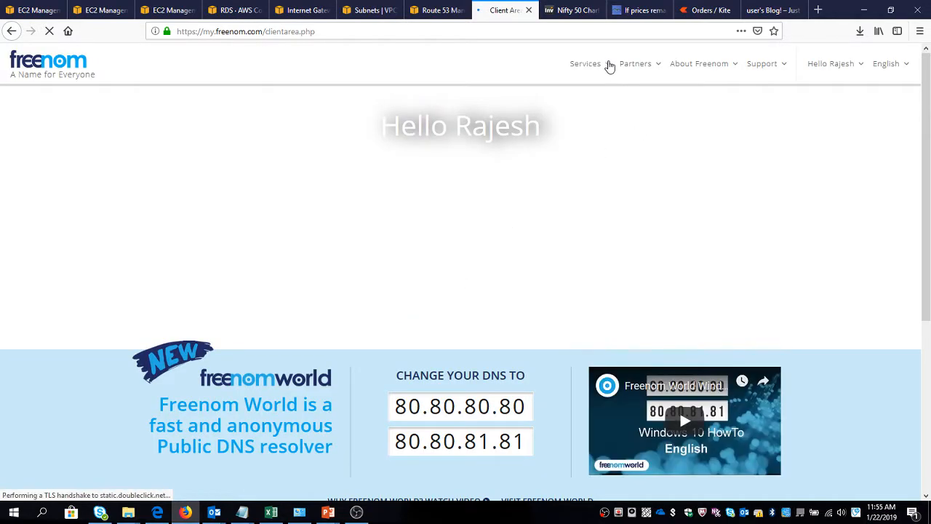
left_click(609, 66)
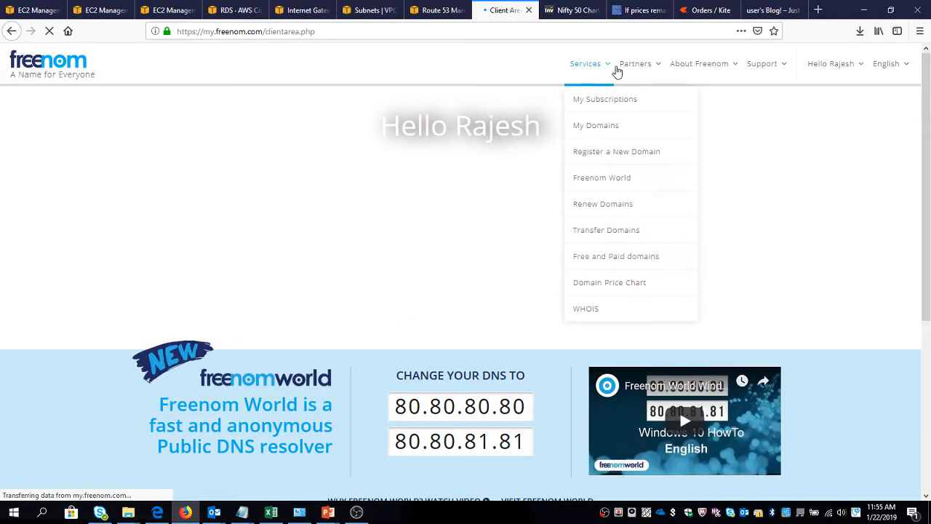
left_click(609, 124)
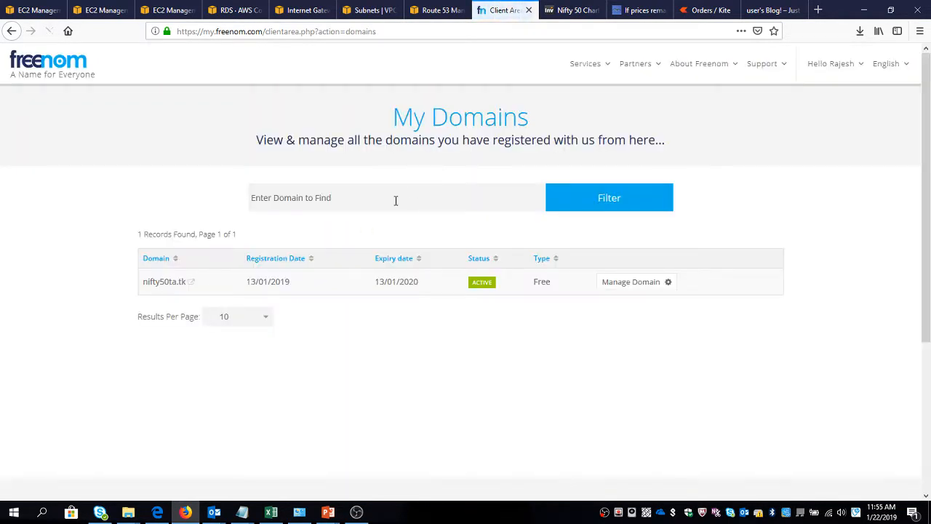
left_click(627, 284)
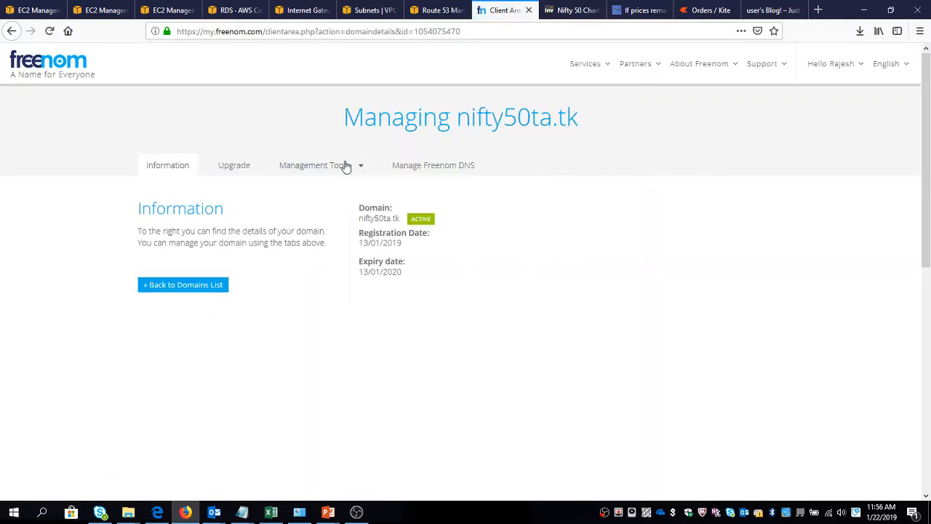
left_click(342, 165)
left_click(339, 190)
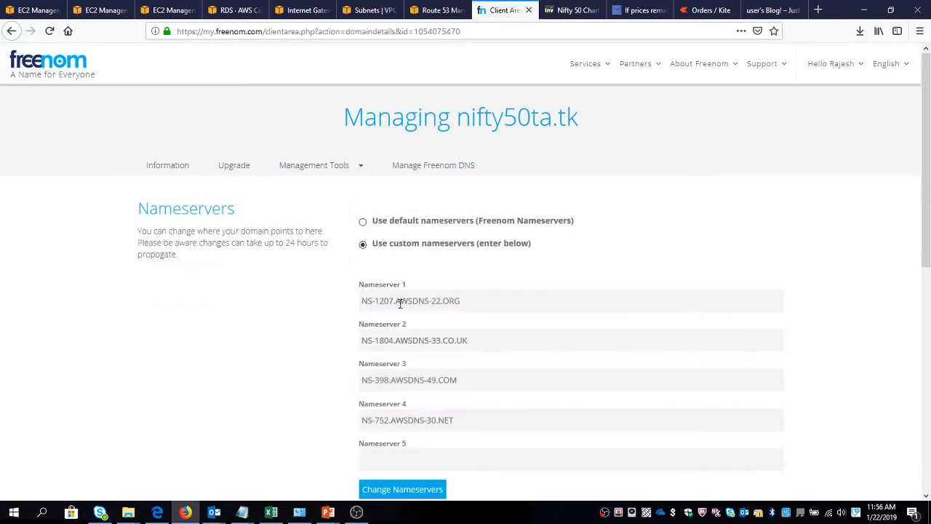
Replace the Nameserver 1 entry with ns-1787.awsdns-31.co.uk from the Notepad list.
key("alt+Tab")
left_click_drag(149, 243, 2, 244)
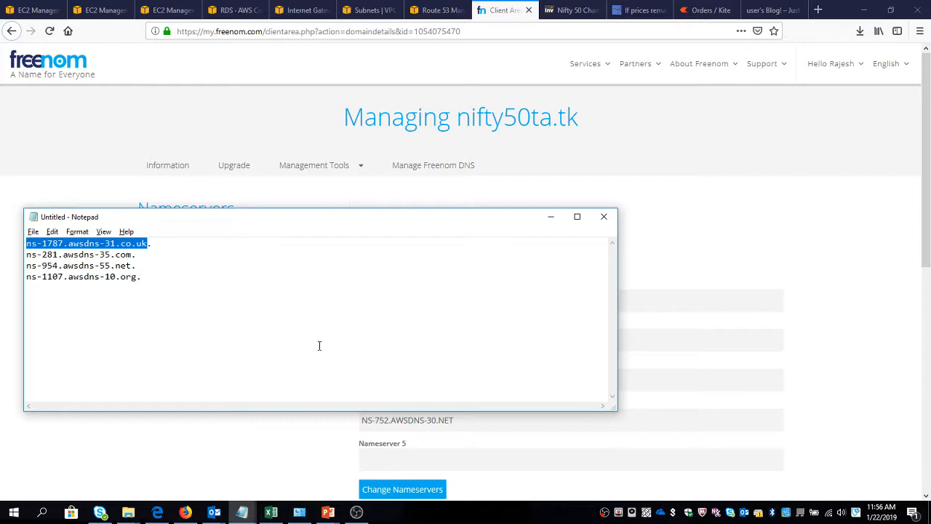
key("ctrl+x")
key("ctrl+z")
key("alt+Tab")
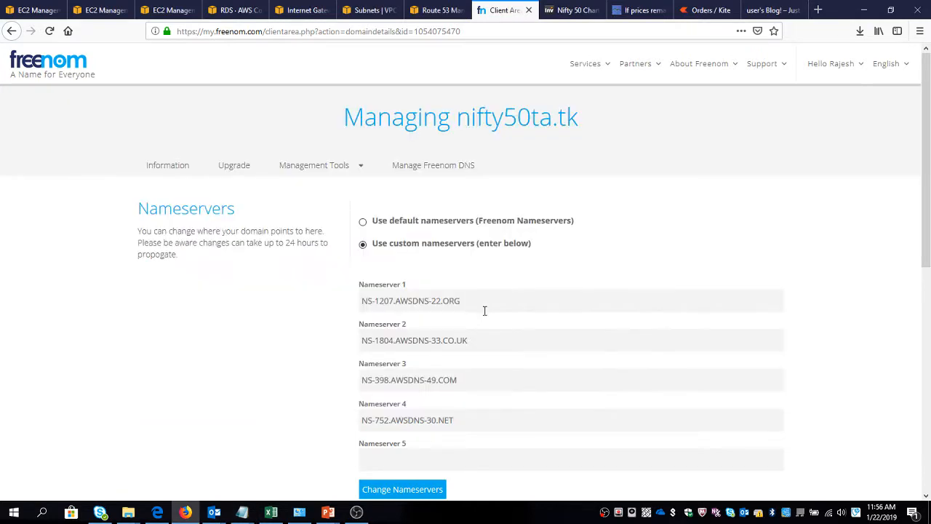
key("ctrl+a")
key("ctrl+v")
Replace the Nameserver 2 entry with ns-281.awsdns-35.com from the Notepad list.
key("alt+Tab")
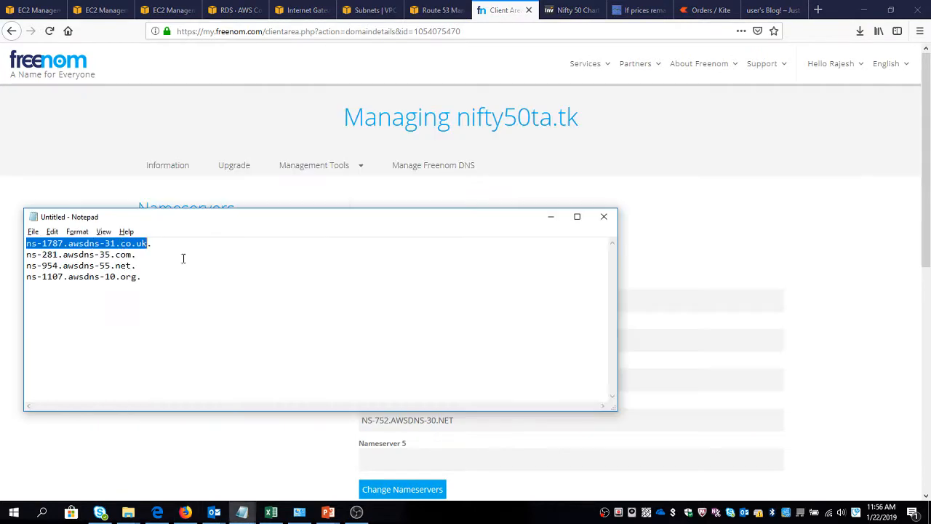
left_click_drag(131, 254, 26, 265)
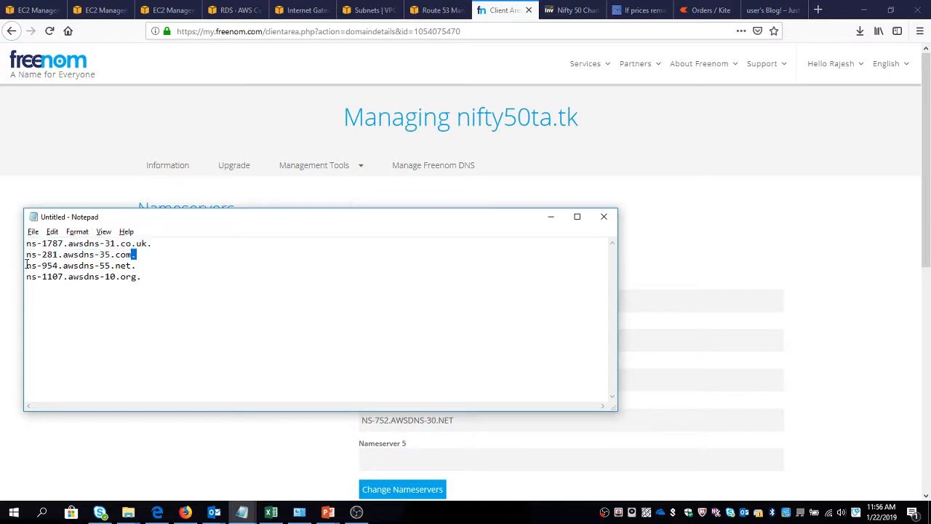
key("alt+Tab")
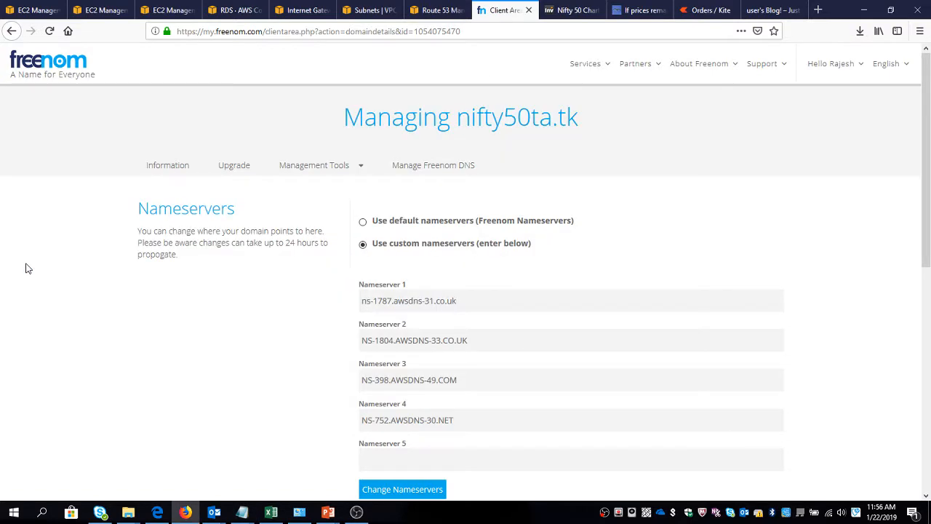
key("alt+Tab")
left_click(26, 256, "shift")
key("alt+Tab")
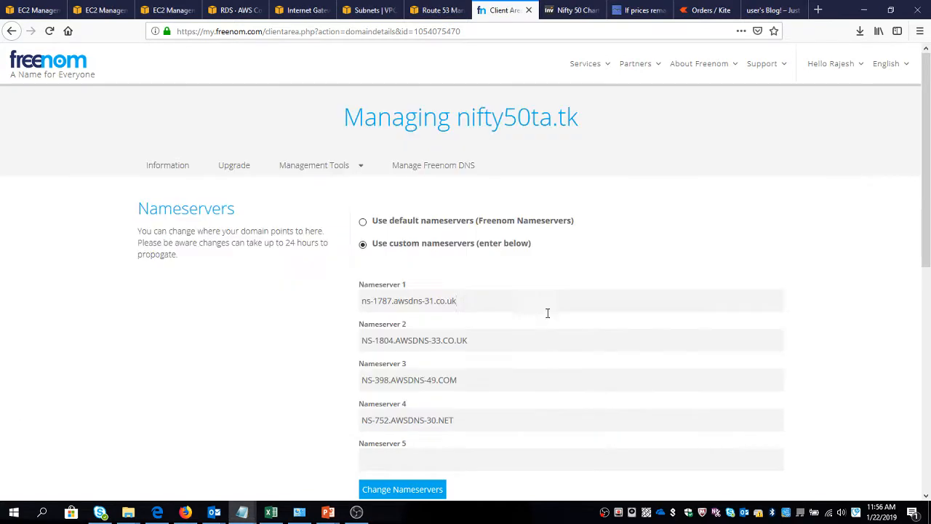
left_click(515, 333)
key("ctrl+a")
key("ctrl+v")
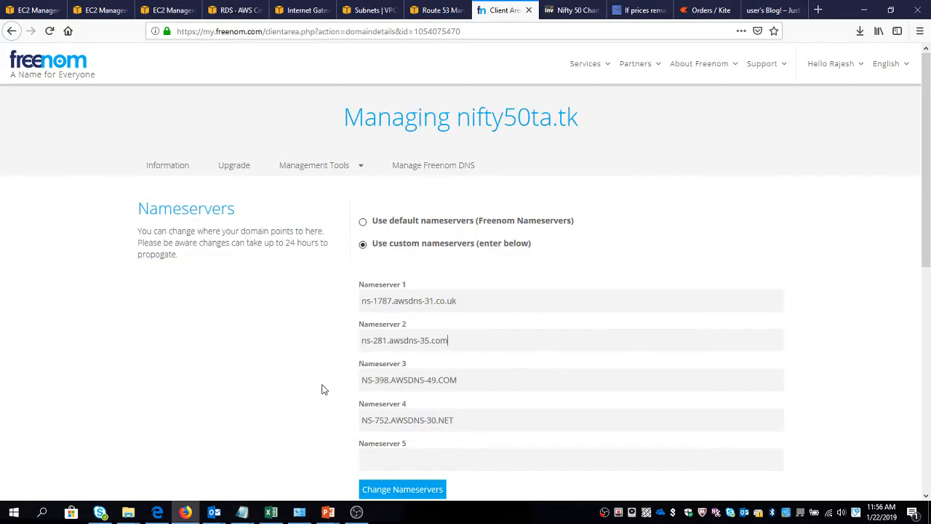
Replace the Nameserver 3 entry with ns-954.awsdns-55.net from the Notepad list.
key("alt+Tab")
left_click(132, 265)
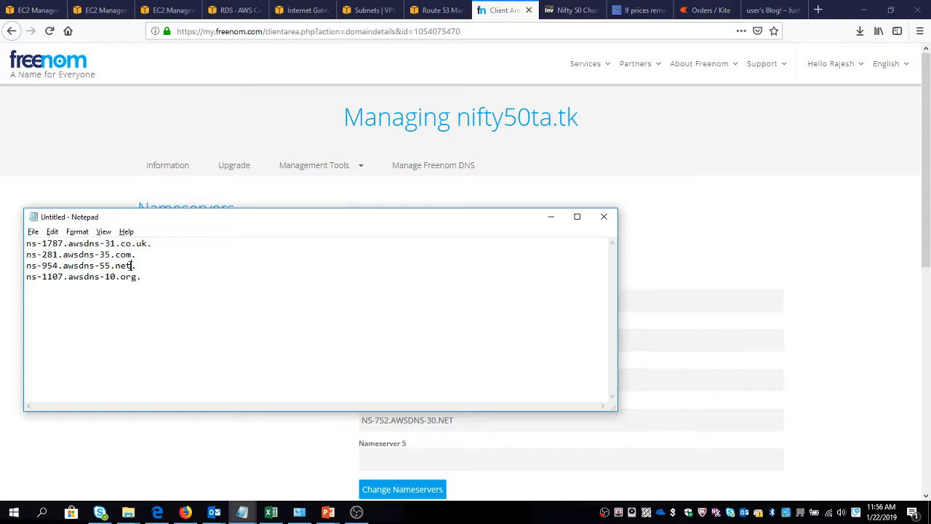
left_click(22, 267, "shift")
key("ctrl+c")
key("alt+Tab")
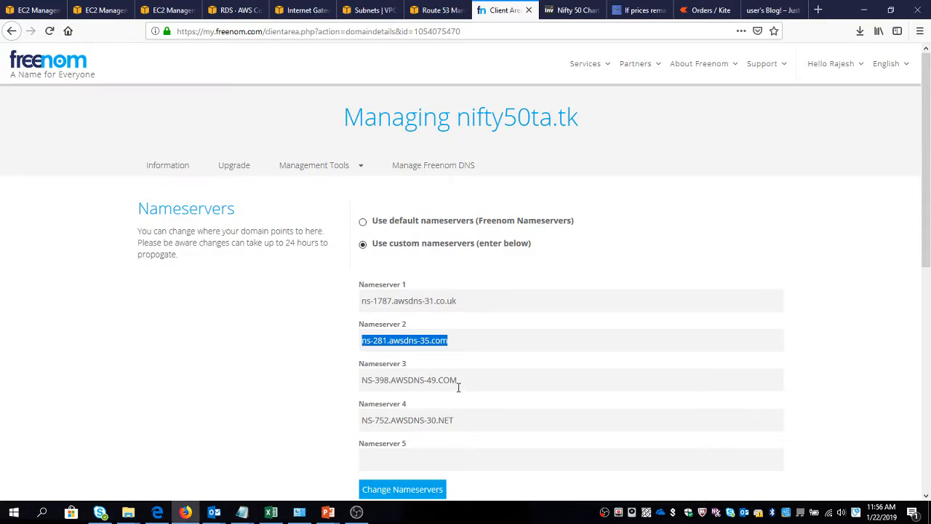
left_click(462, 384)
key("ctrl+a")
key("ctrl+v")
Replace the Nameserver 4 entry with ns-1107.awsdns-10.org from the Notepad list and submit the nameserver changes.
key("alt+Tab")
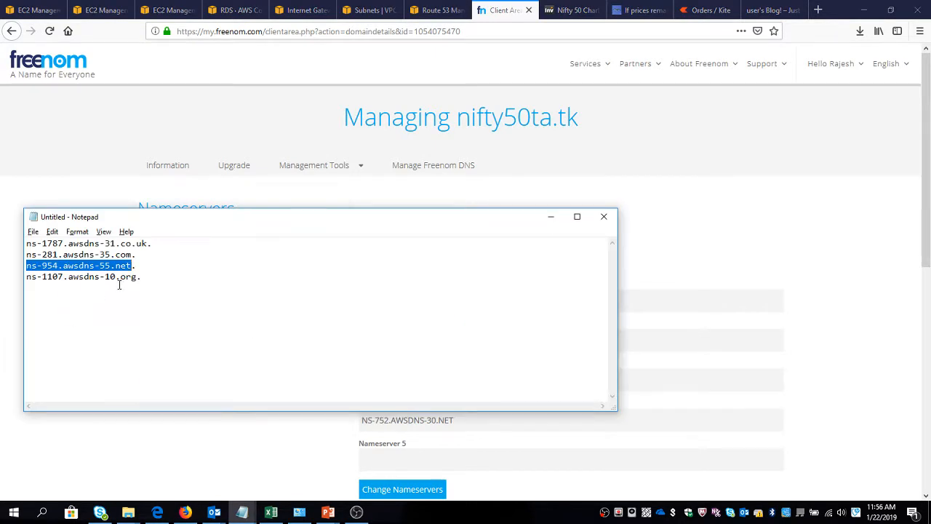
left_click_drag(136, 277, 25, 278)
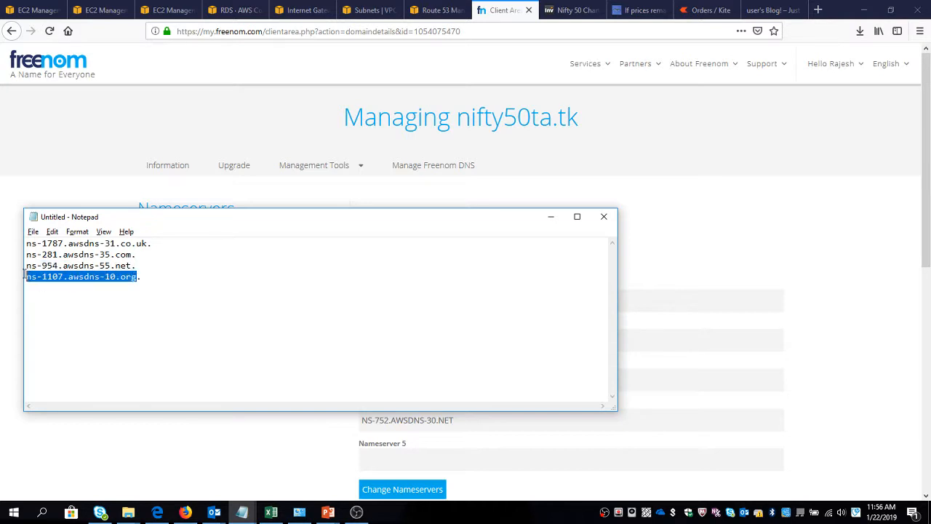
key("ctrl+c")
key("alt+Tab")
key("Tab")
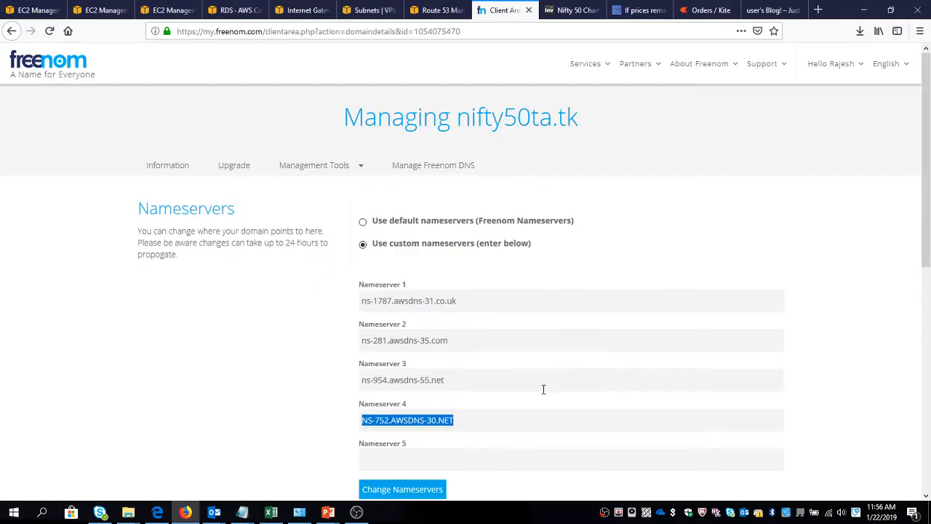
key("ctrl+v")
left_click(428, 492)
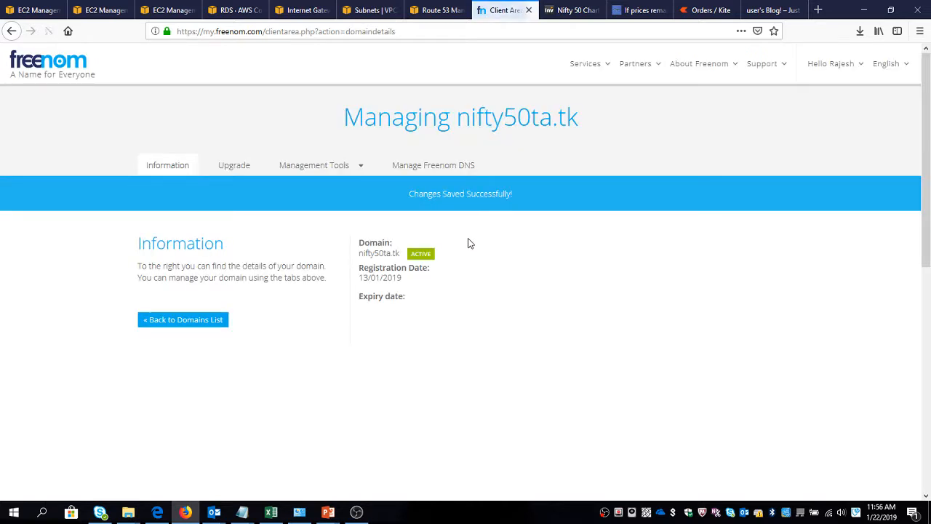
Refresh the Route 53 record sets of nifty50ta.tk and select the NS record to review its name servers.
left_click(450, 13)
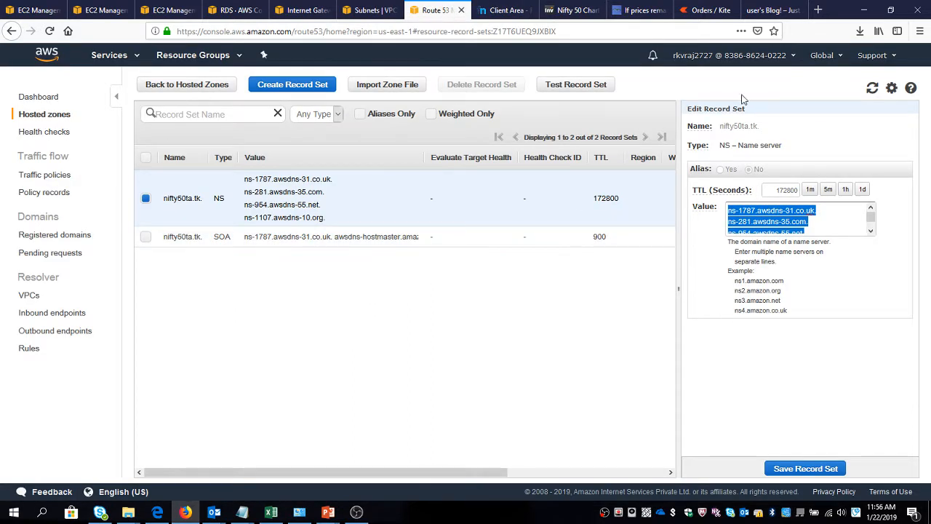
left_click(872, 88)
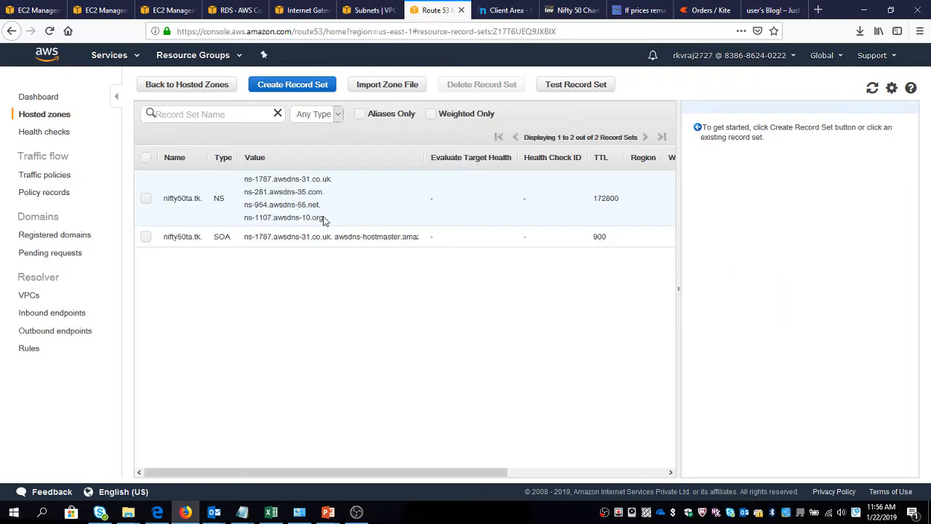
left_click(290, 193)
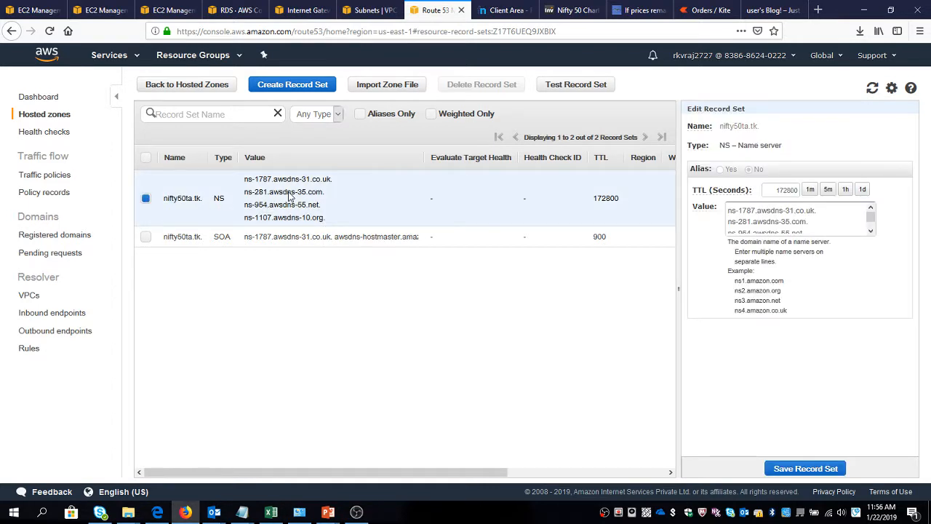
Look back at the Freenom domain page and refresh the EC2 instances list to check the ASG instances.
left_click(500, 12)
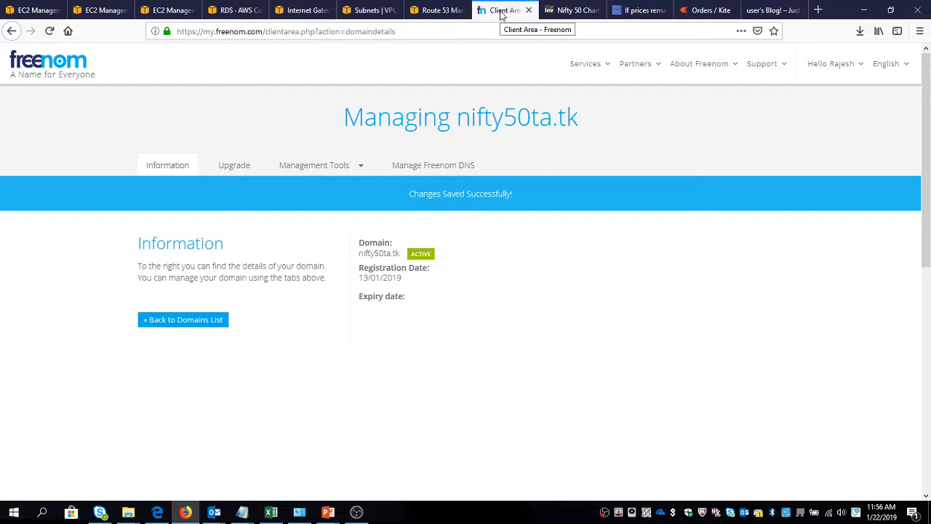
left_click(36, 10)
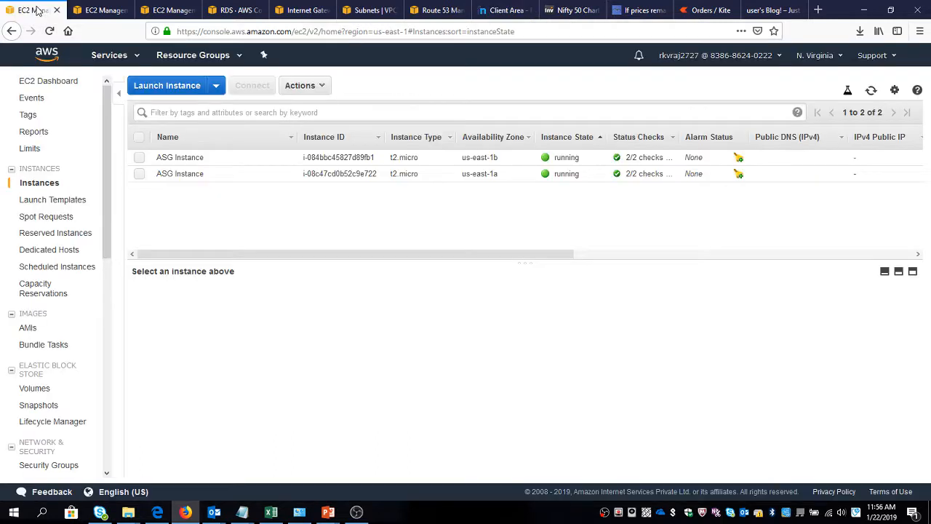
left_click(872, 90)
Reload the WordPress blog through the load balancer address elbwordpress-1833668512.us-east-1.elb.amazonaws.com.
left_click(760, 9)
left_click(507, 29)
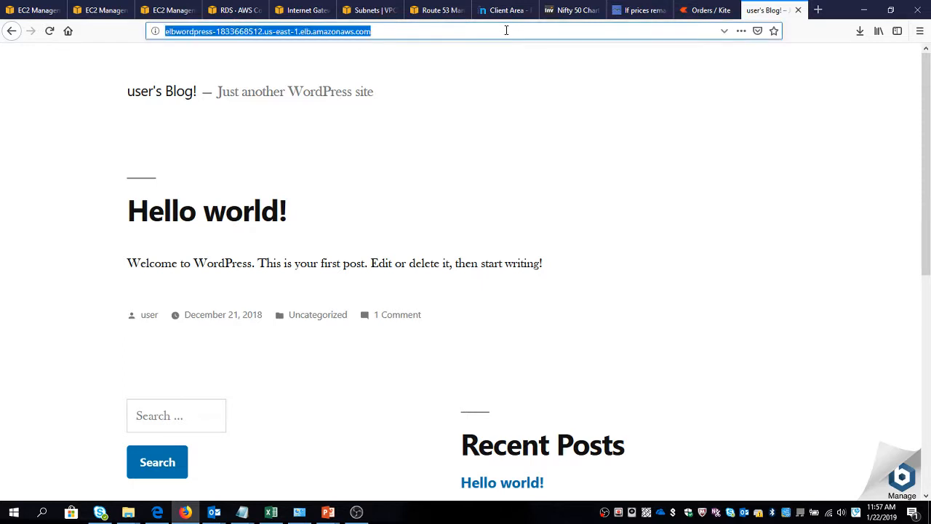
key("Return")
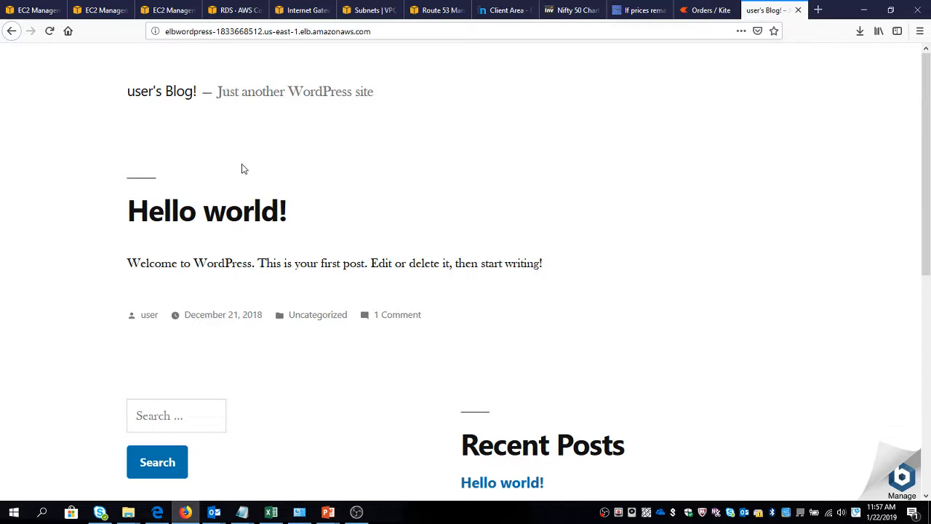
Look over the WordPress blog home page served through the load balancer address.
scroll(267, 193, "down", 3)
scroll(266, 193, "down", 4)
scroll(267, 190, "up", 7)
left_click(190, 32)
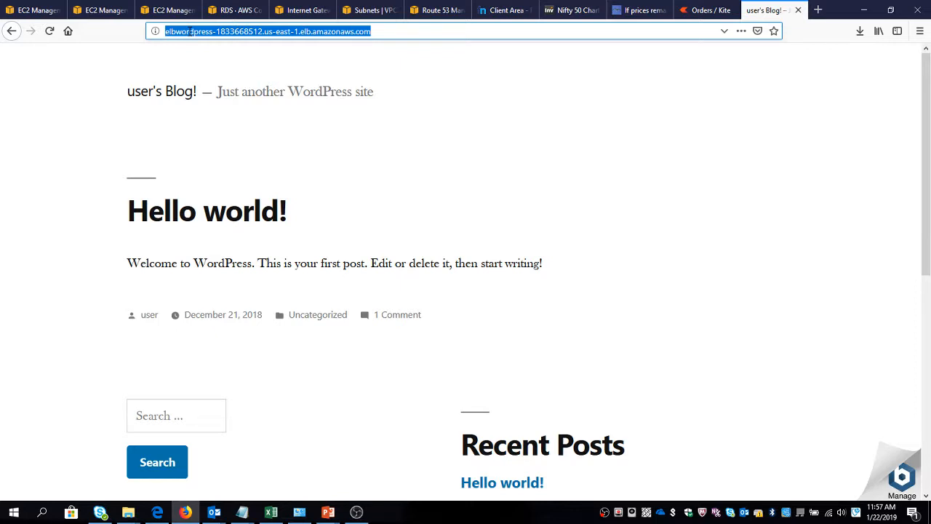
double_click(275, 94)
left_click(370, 90)
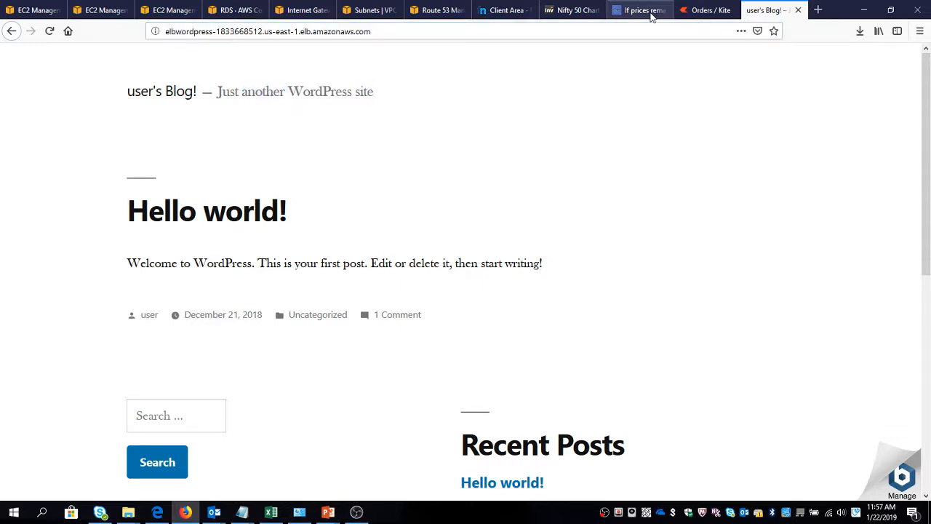
Copy the domain nifty50ta.tk from the Freenom page, test it in a new browser tab, and close that tab.
left_click(499, 9)
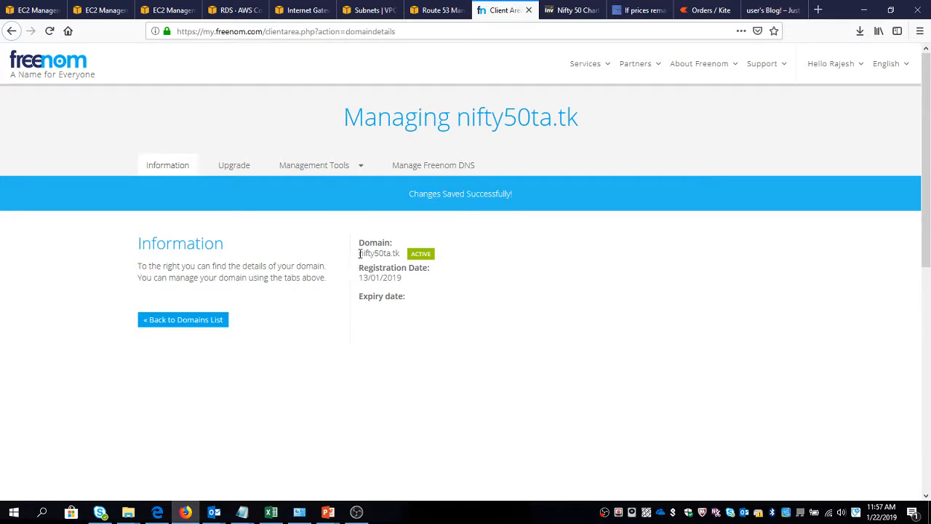
left_click_drag(359, 253, 399, 252)
key("ctrl+c")
key("ctrl+t")
key("ctrl+v")
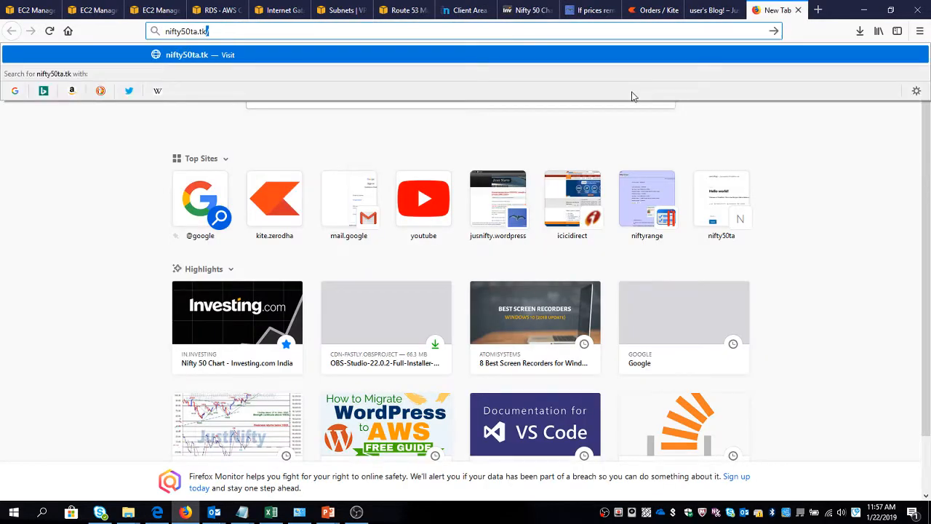
key("Return")
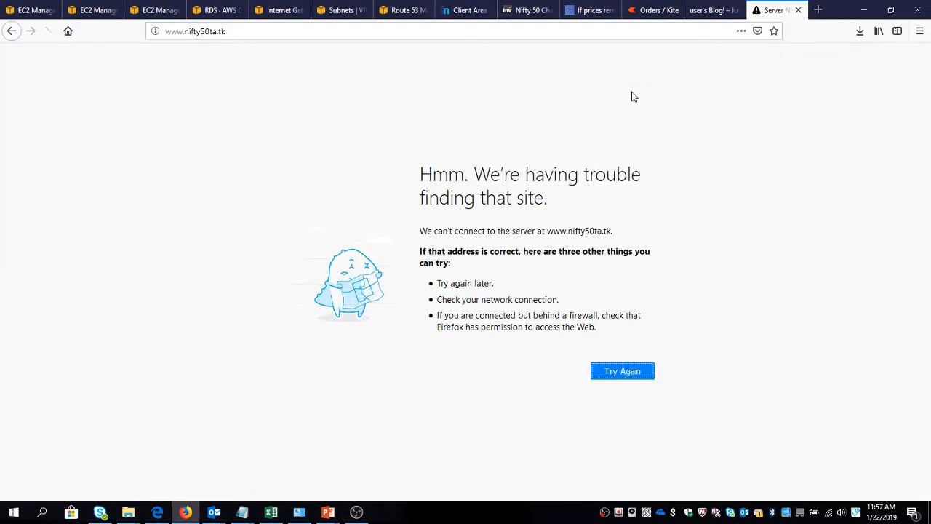
left_click(799, 11)
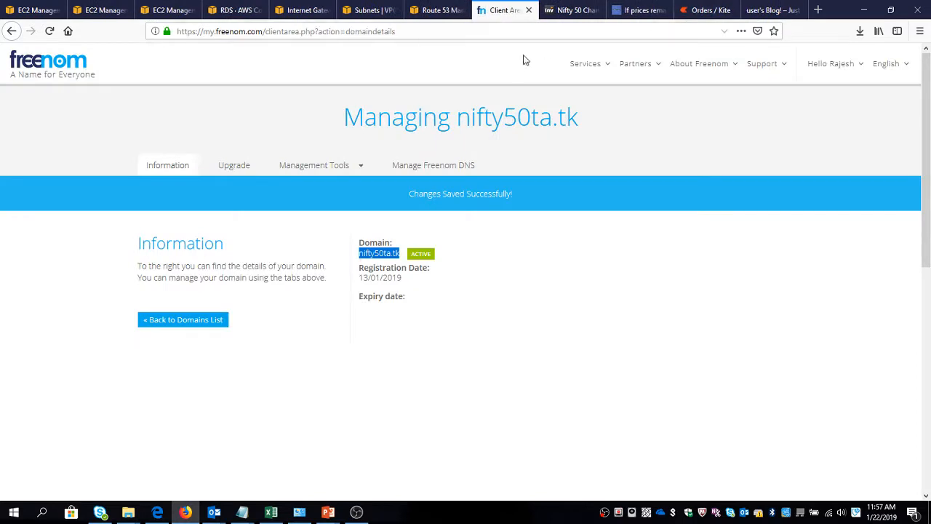
Start an A record set in the nifty50ta.tk hosted zone as an alias targeting the ELBWordpress classic load balancer.
left_click(431, 10)
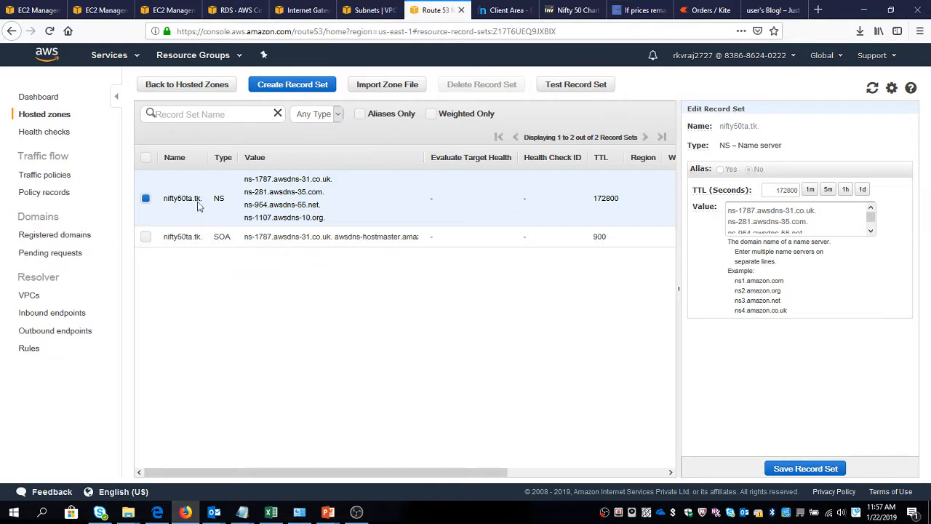
left_click(307, 85)
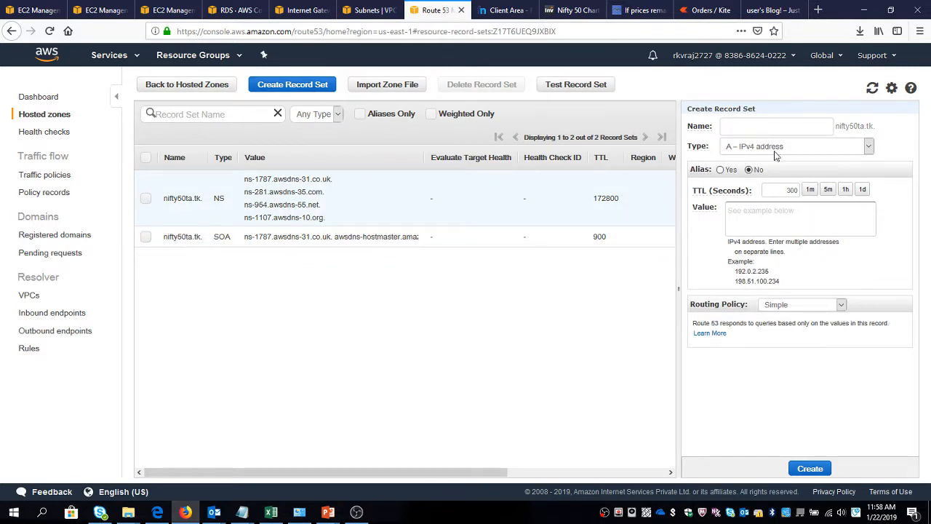
left_click(761, 214)
left_click(721, 170)
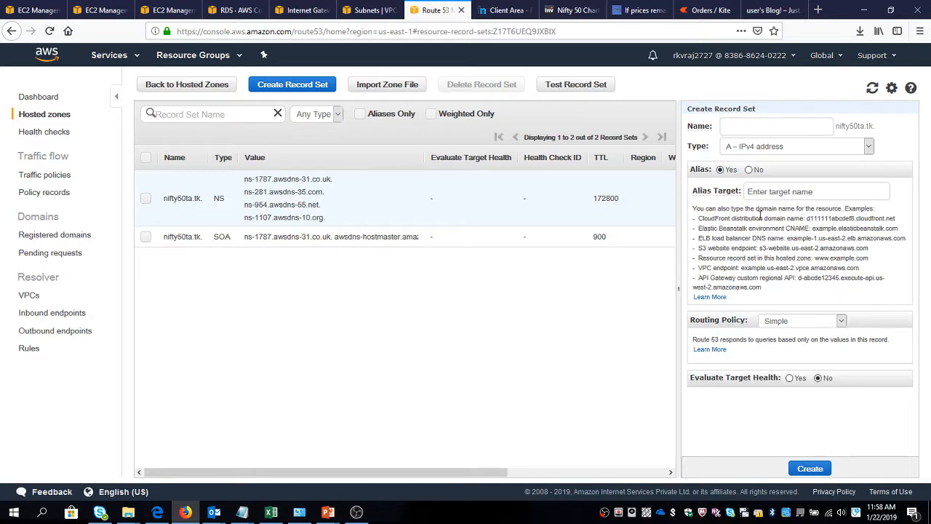
left_click(772, 190)
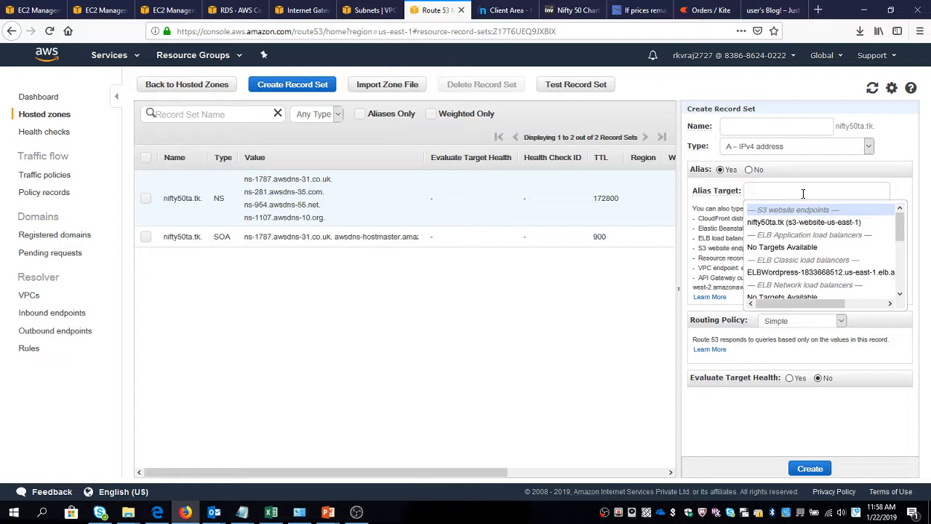
left_click(721, 169)
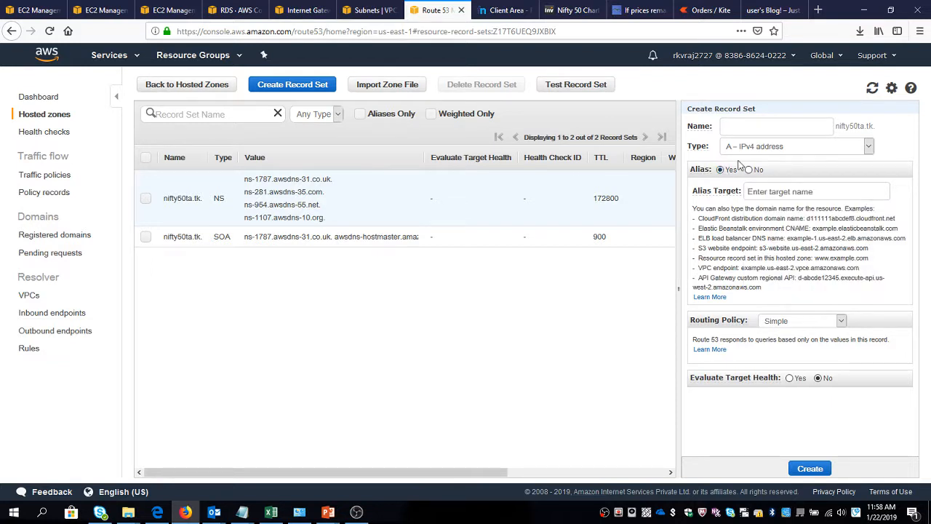
left_click(763, 192)
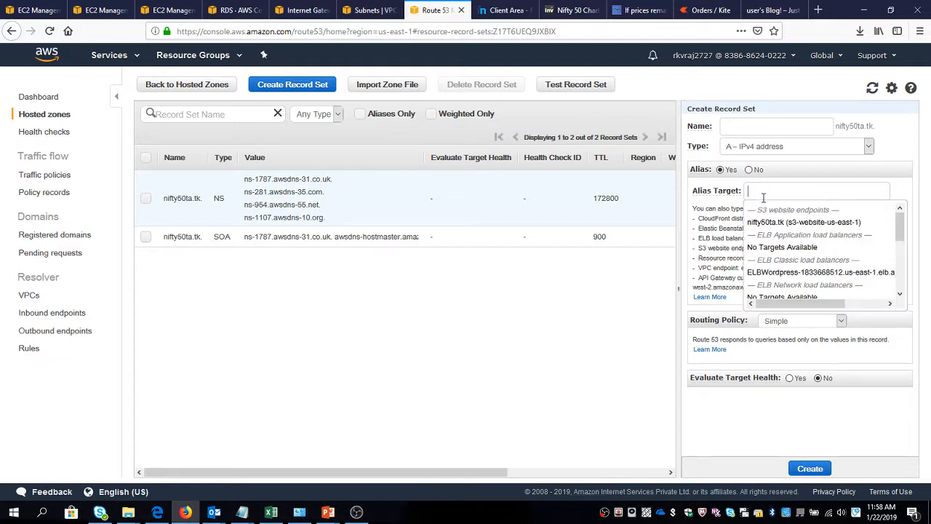
left_click(781, 273)
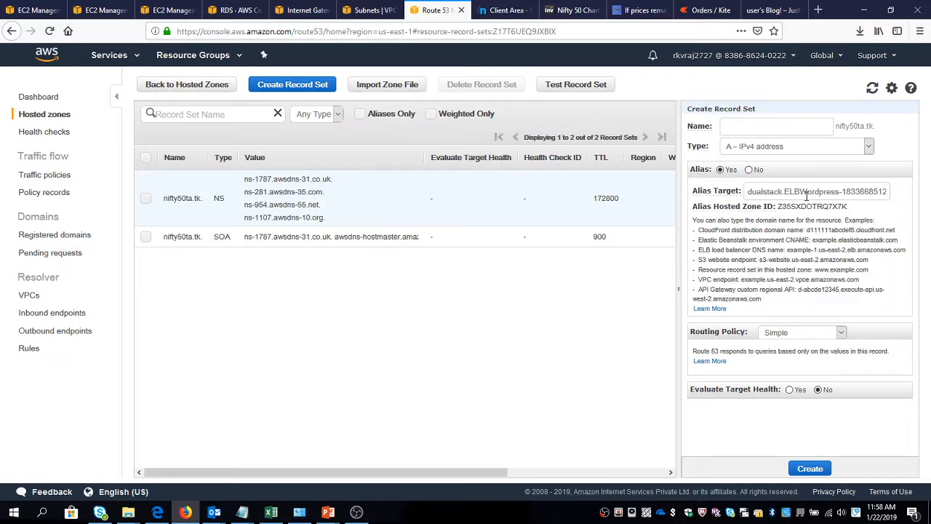
left_click_drag(804, 193, 930, 171)
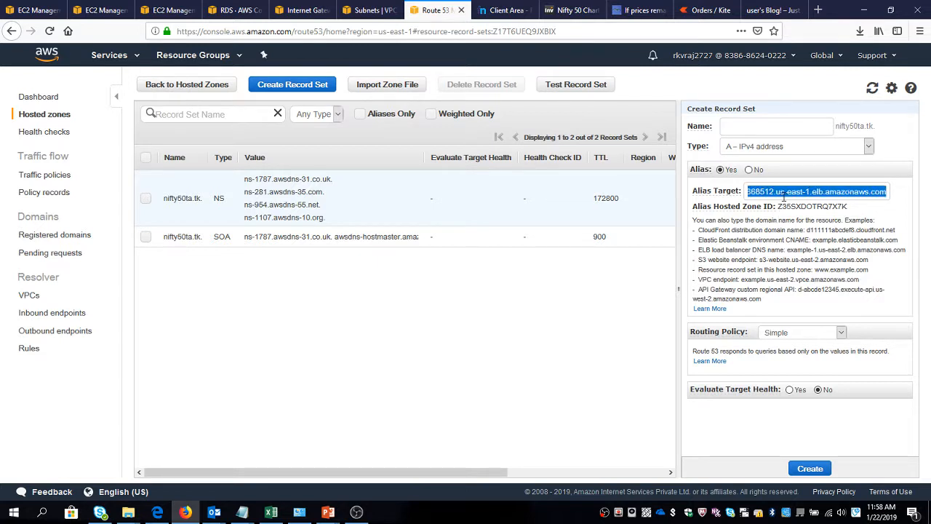
left_click(784, 195)
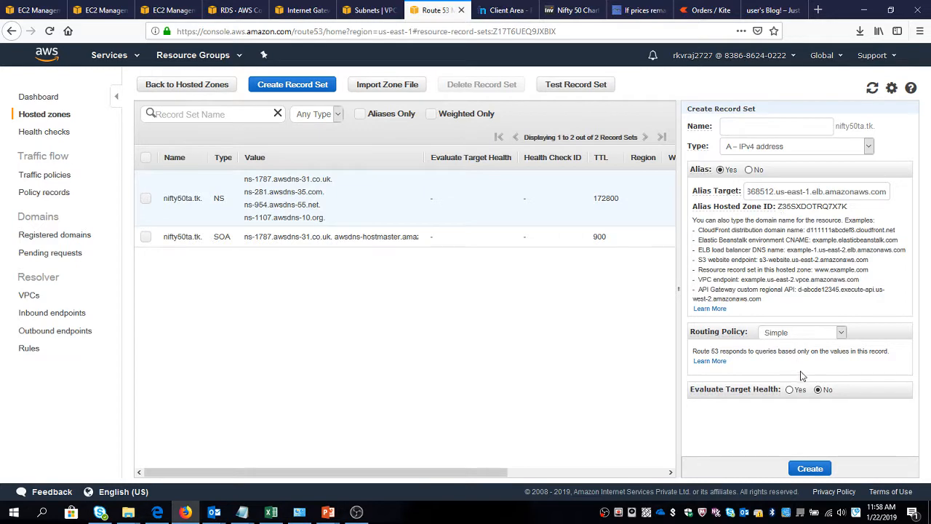
Set the record's routing policy to Failover, enable Evaluate Target Health and health check association, and look for a health check to associate.
left_click(800, 332)
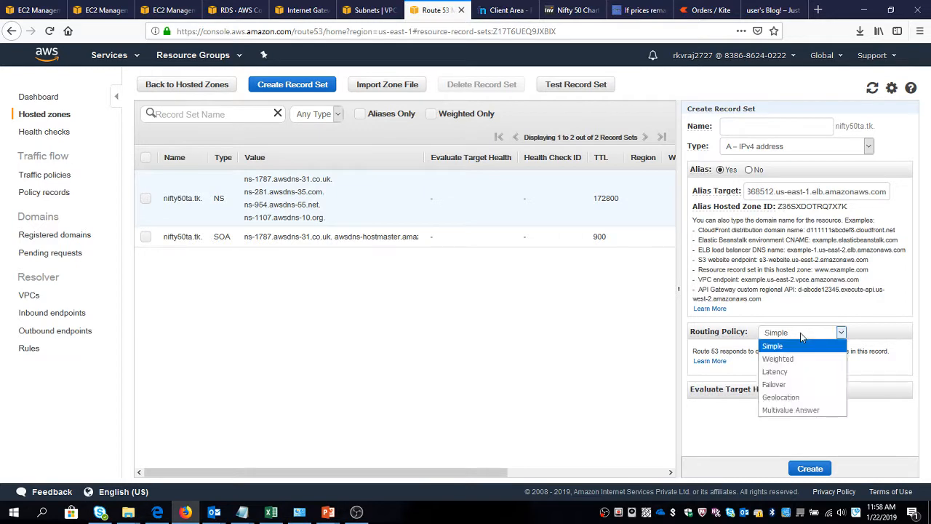
left_click(789, 384)
scroll(780, 302, "down", 1)
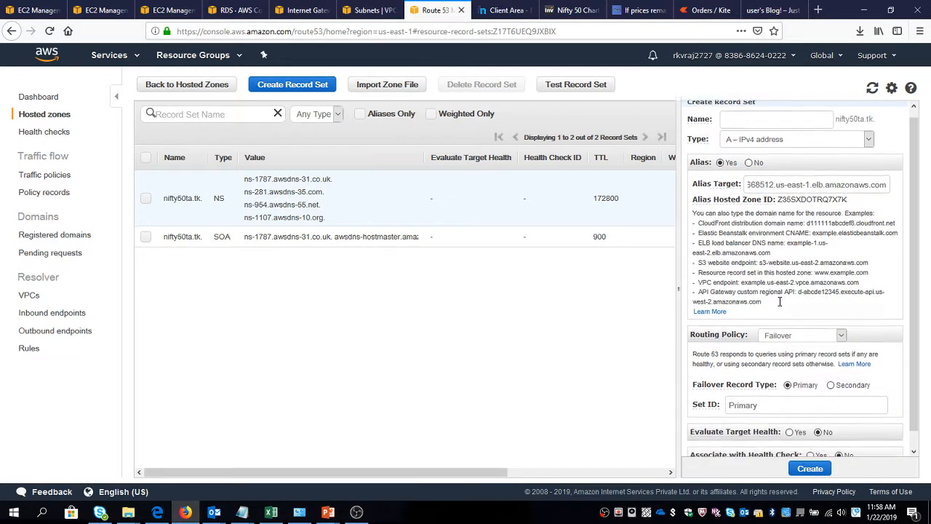
left_click(789, 416)
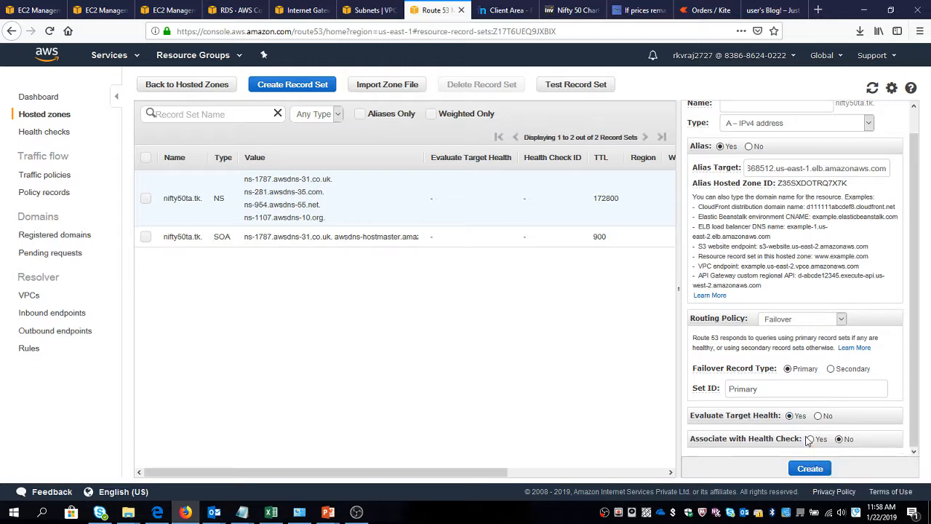
left_click(810, 438)
scroll(824, 375, "down", 2)
left_click(847, 427)
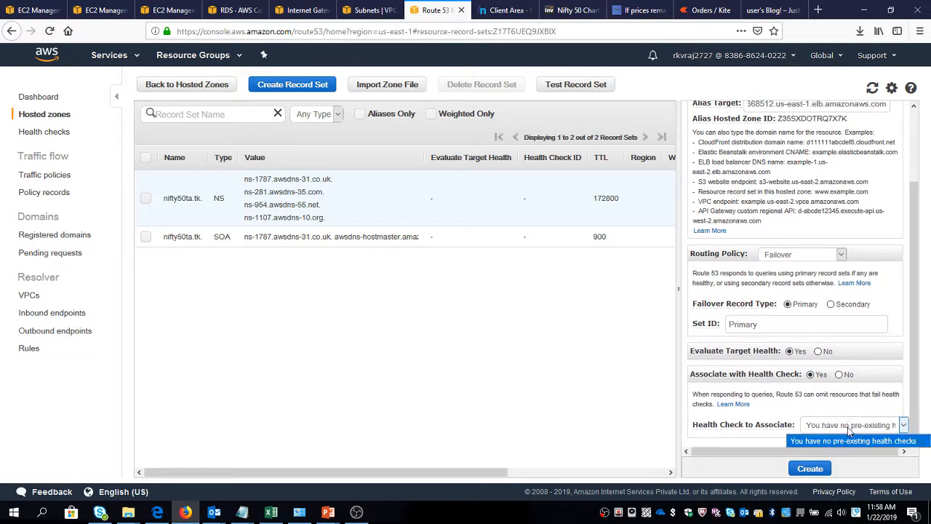
left_click(848, 440)
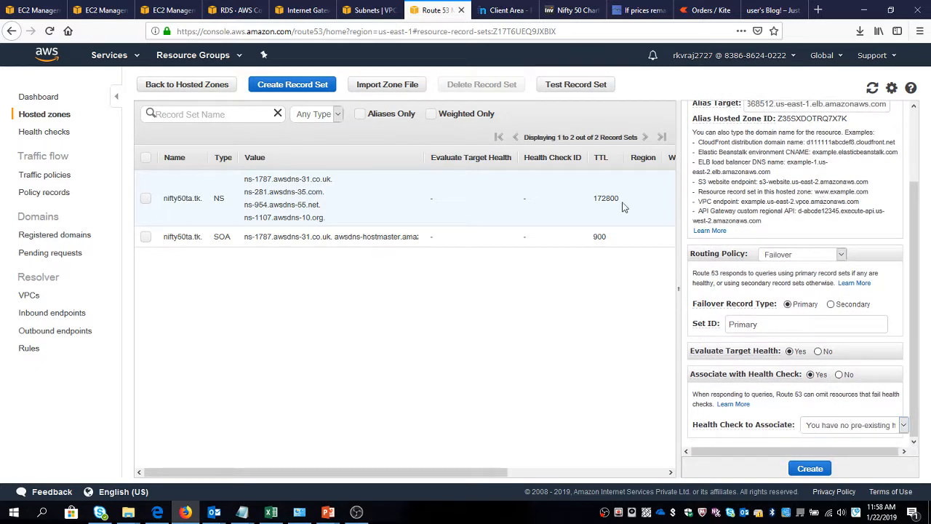
Start a Route 53 health check named Wordpress HC that monitors an endpoint specified by domain name.
left_click(44, 134)
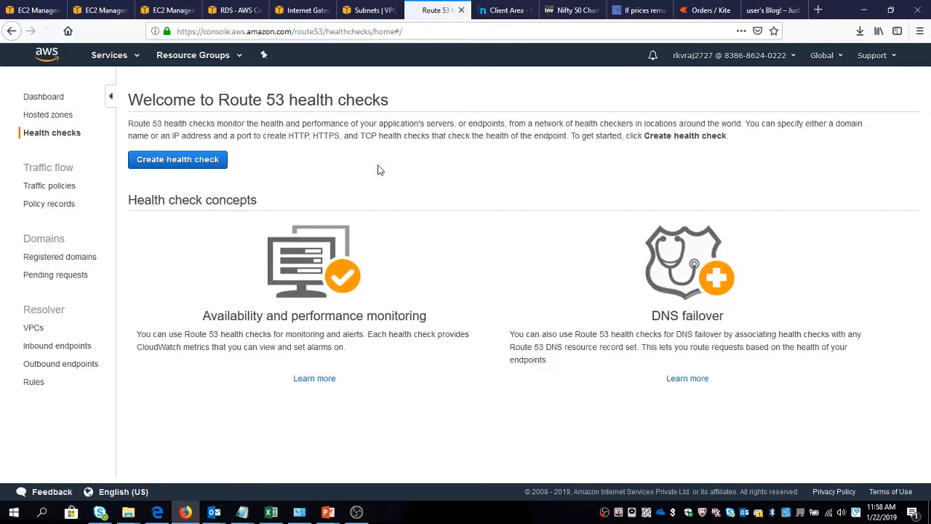
left_click(175, 166)
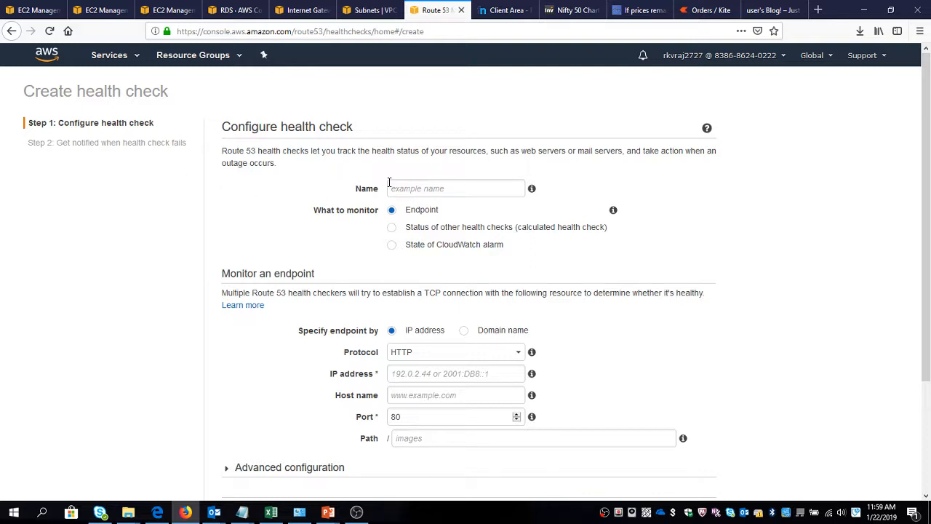
left_click(416, 188)
type("Wordp")
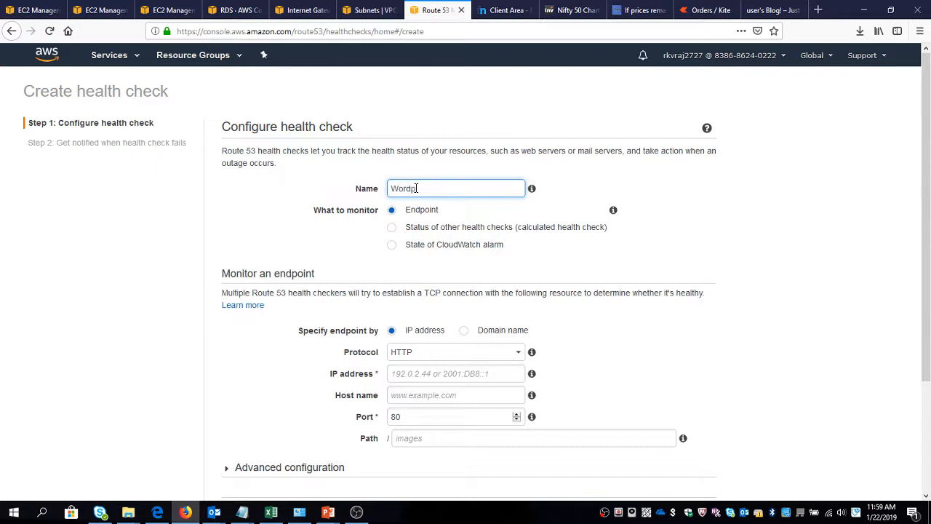
type("ress HC")
left_click(468, 337)
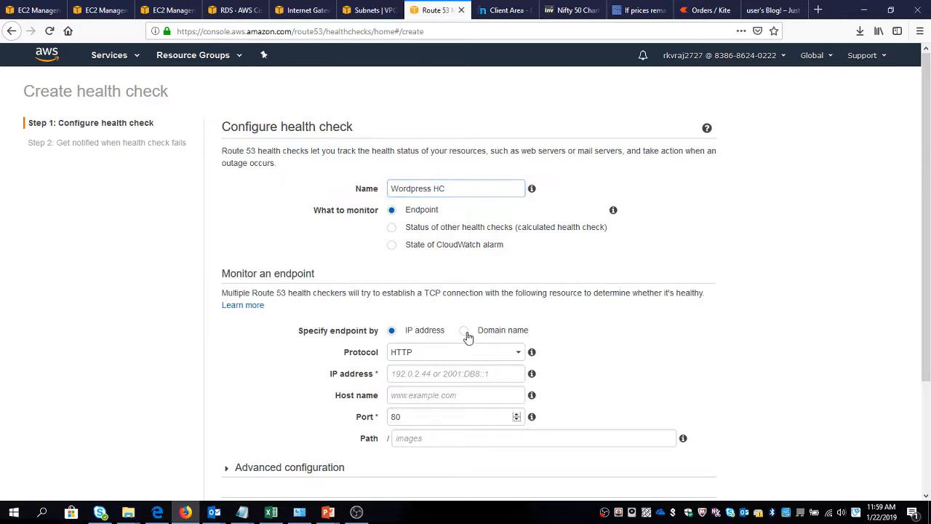
left_click(468, 337)
scroll(461, 339, "down", 2)
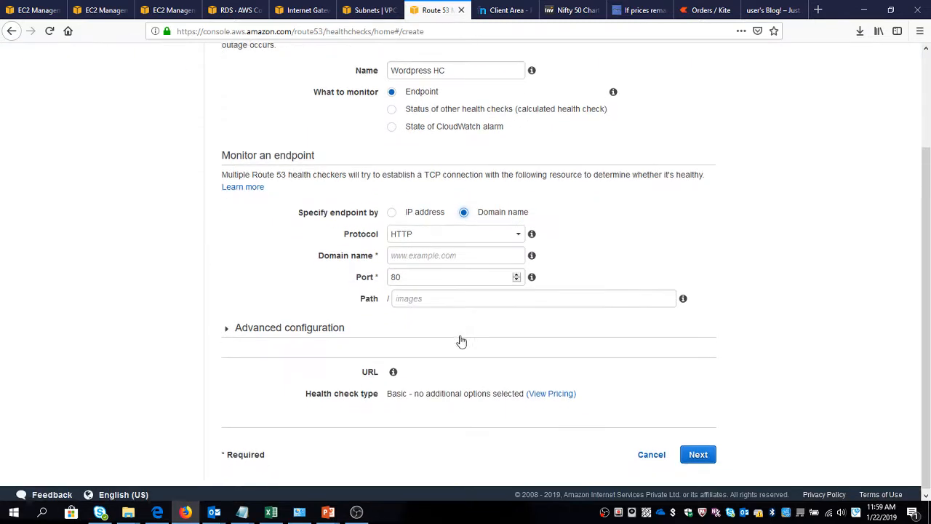
left_click(435, 254)
type("nifty50ta.tk")
key("ctrl+a")
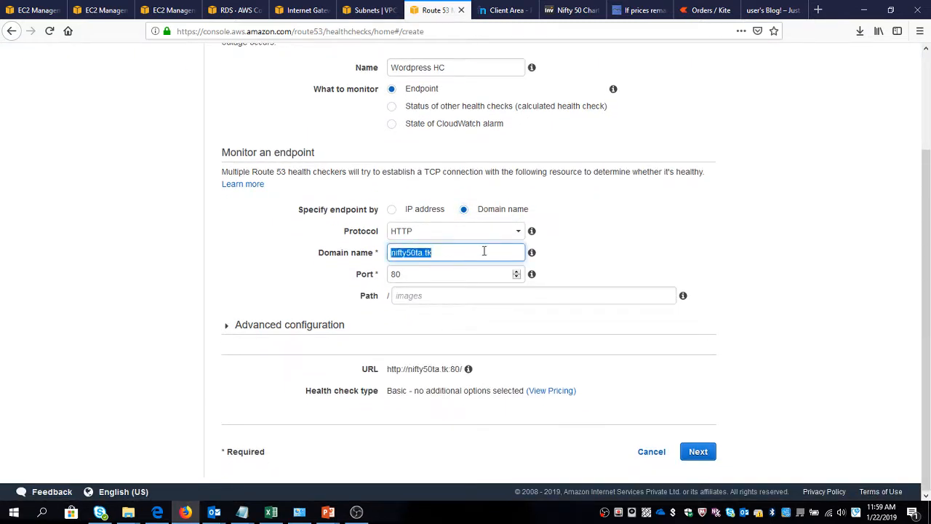
key("BackSpace")
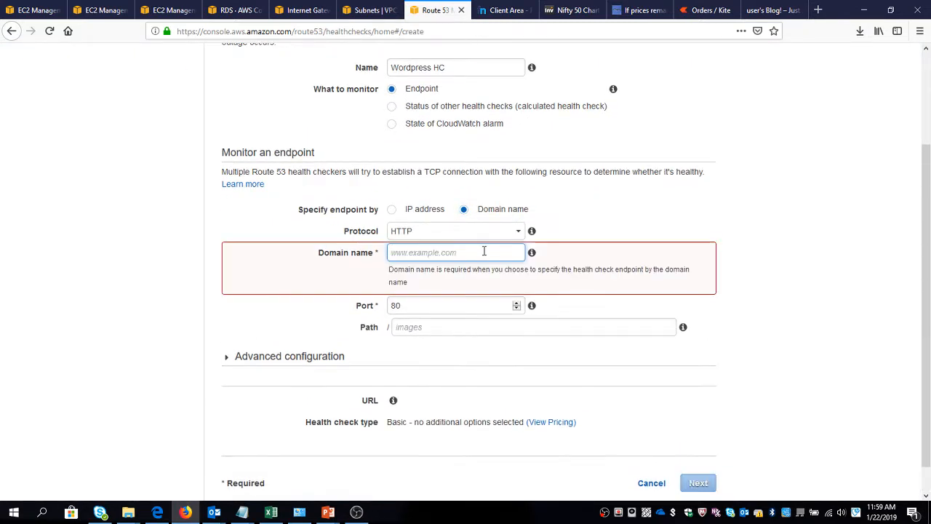
Copy the ELBWordpress load balancer's DNS name into the health check's domain name and create the health check without an alarm.
left_click(149, 9)
left_click(113, 11)
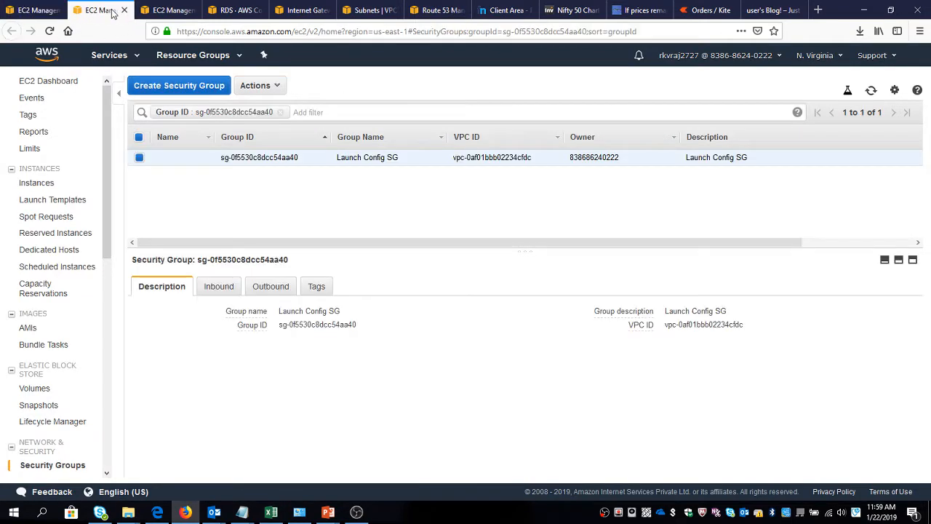
left_click(161, 13)
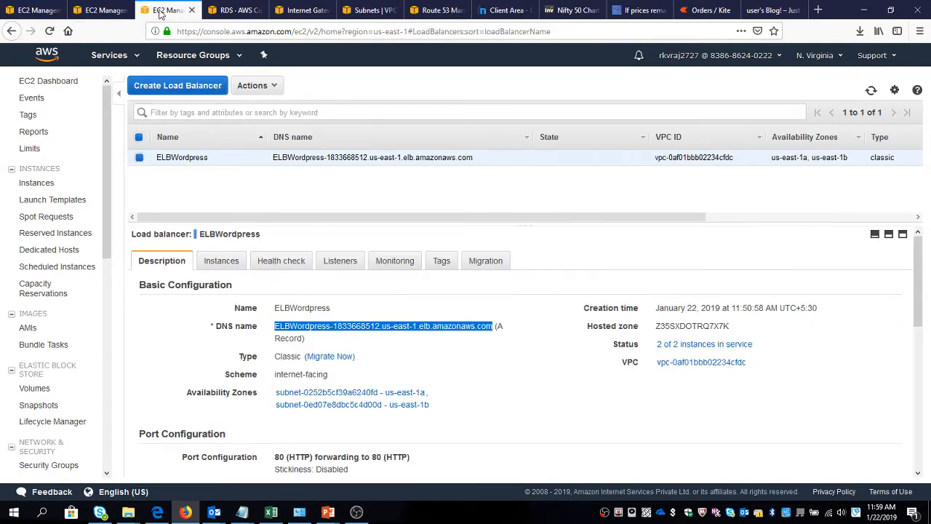
right_click(295, 328)
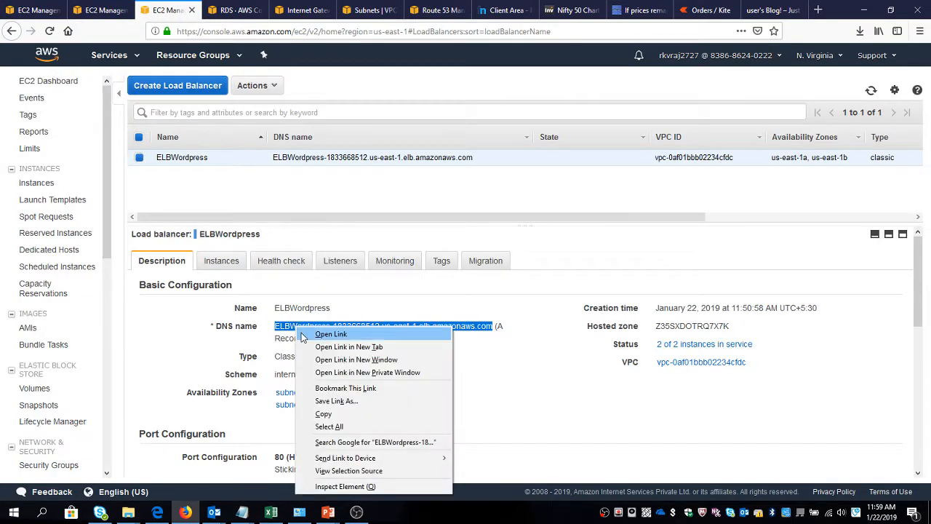
left_click(323, 414)
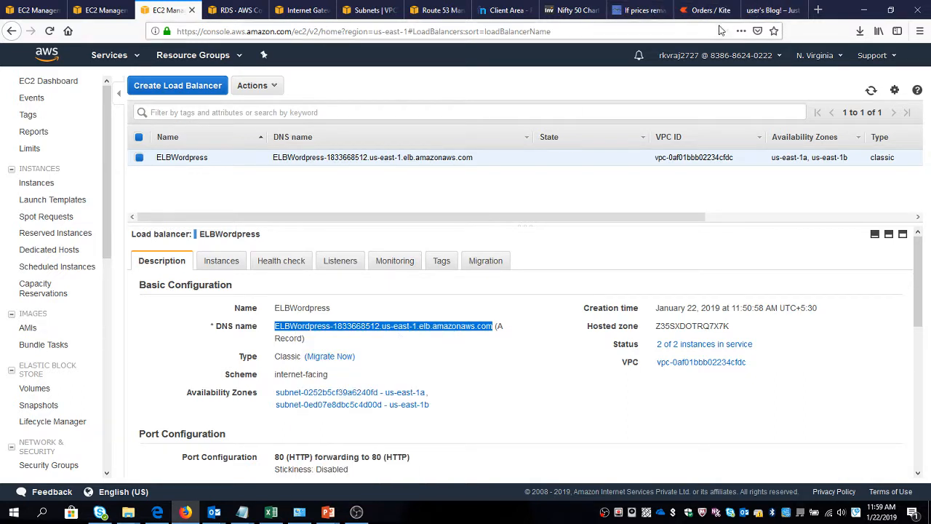
left_click(432, 13)
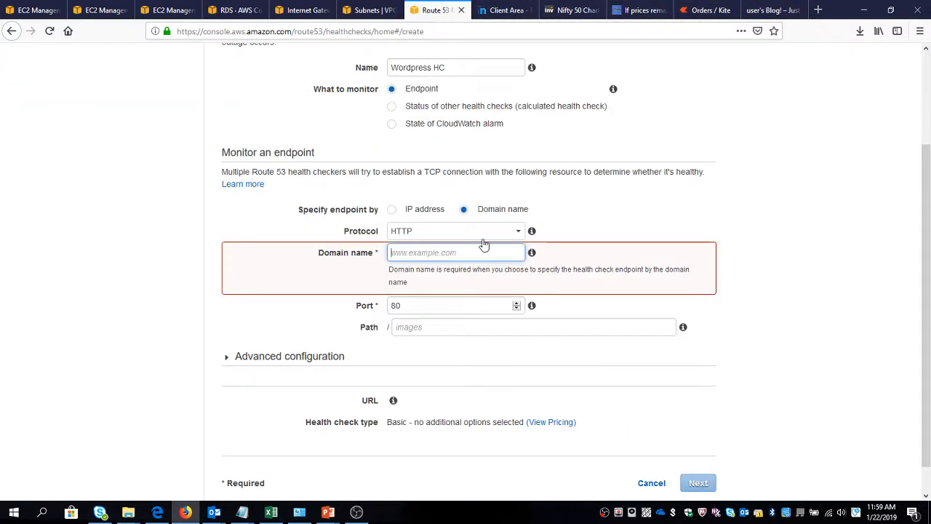
left_click(449, 256)
type("ELBWordpress-1833668512.us-east-1.elb.amazonaws.com")
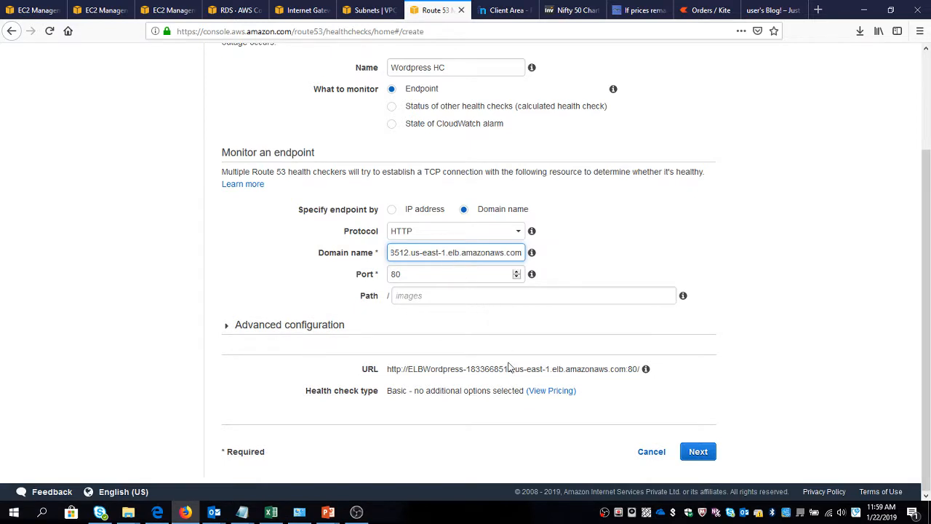
left_click(698, 452)
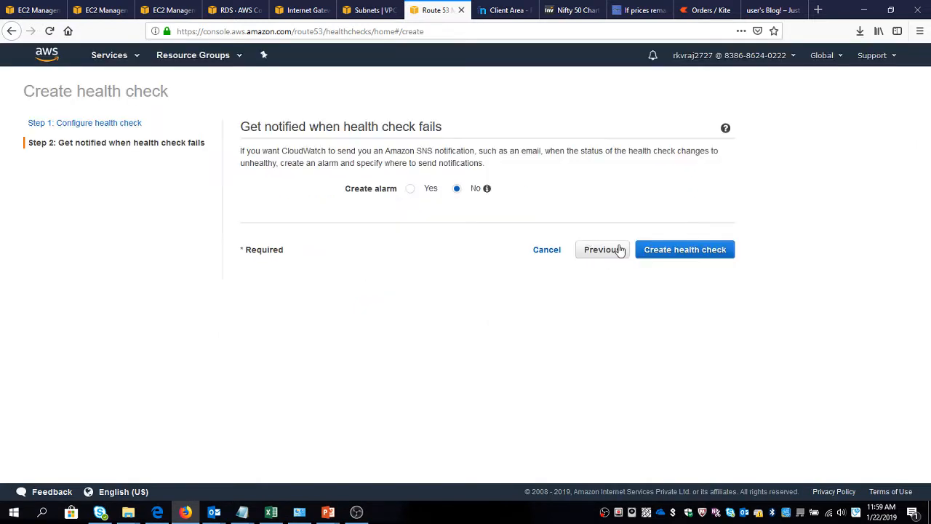
left_click(661, 252)
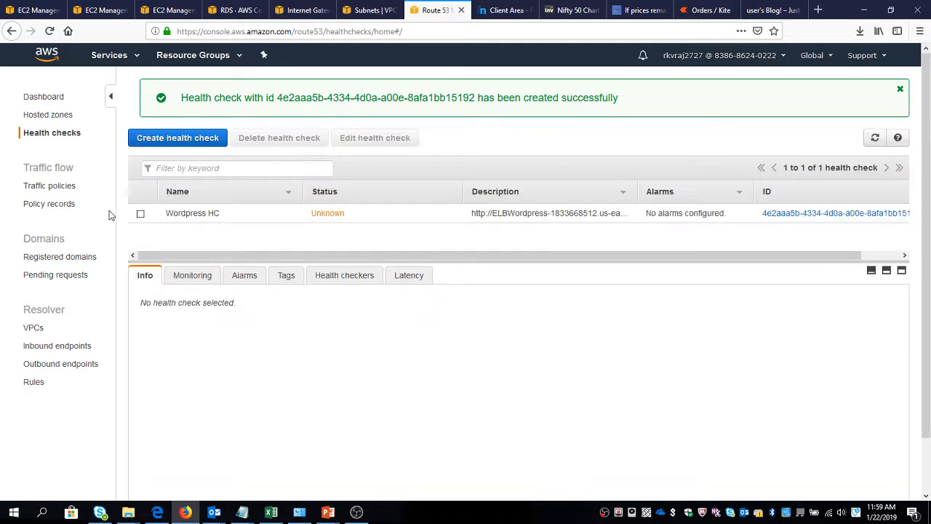
Set the Wordpress HC health check's failure threshold to 1 in its advanced configuration and save the change.
left_click(142, 214)
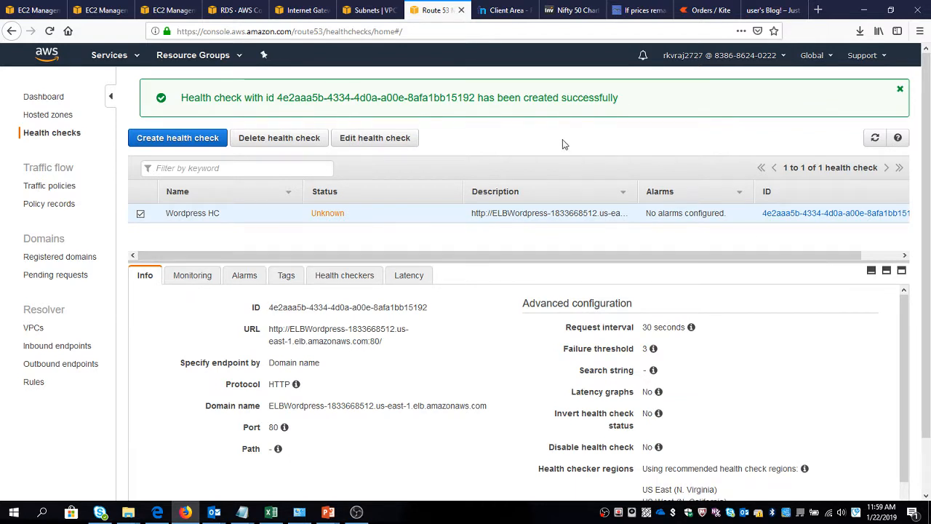
left_click(411, 143)
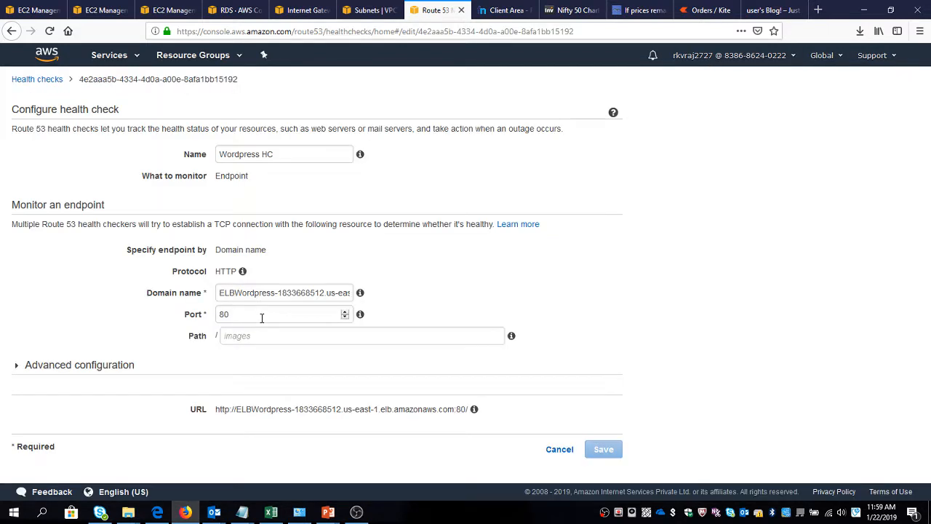
left_click(45, 373)
scroll(185, 337, "down", 3)
left_click(243, 154)
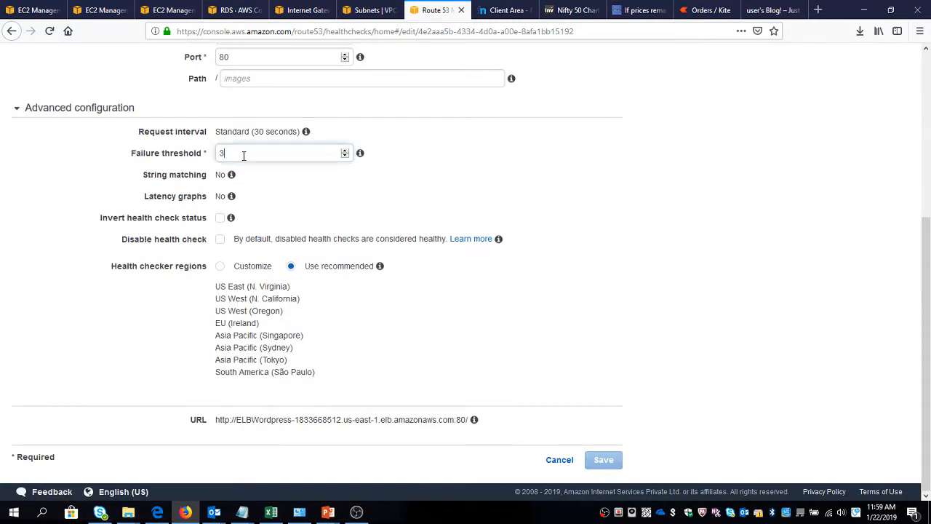
double_click(243, 153)
type("1")
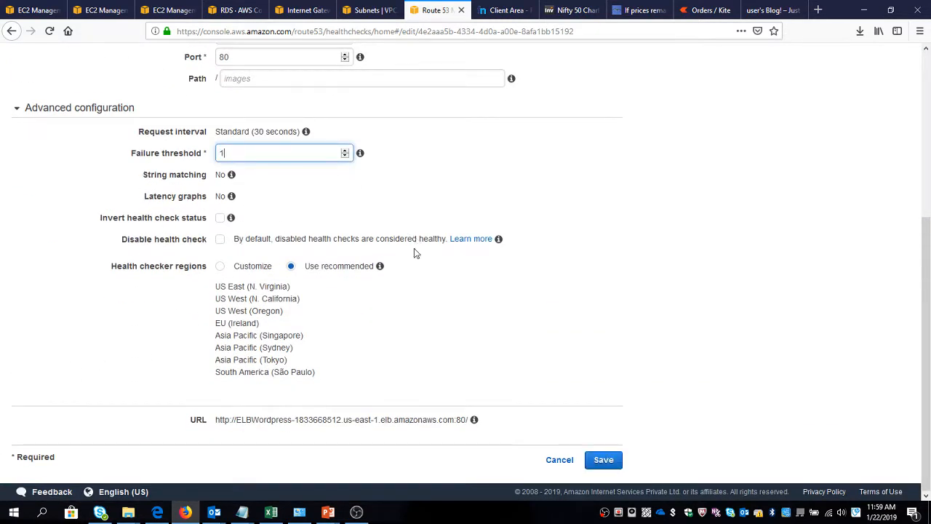
left_click(603, 459)
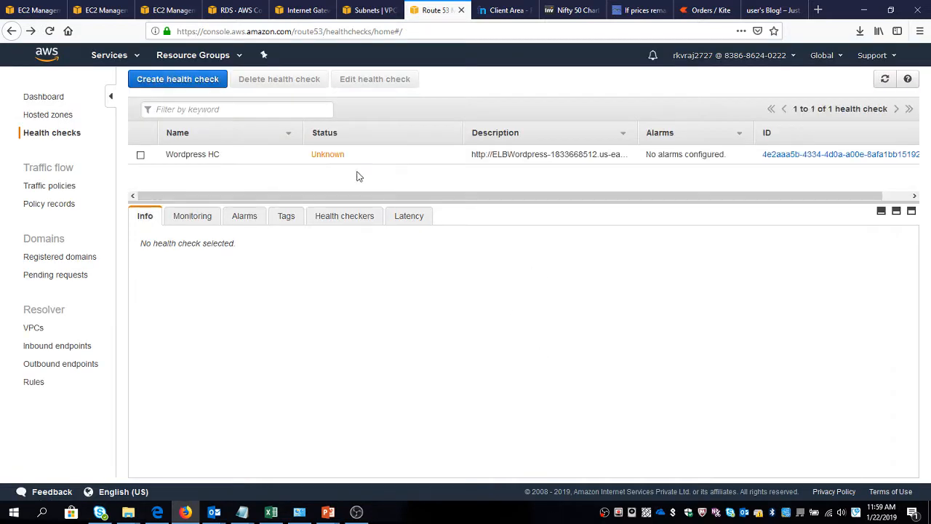
Refresh the health check list repeatedly to check the current status of Wordpress HC.
left_click(884, 80)
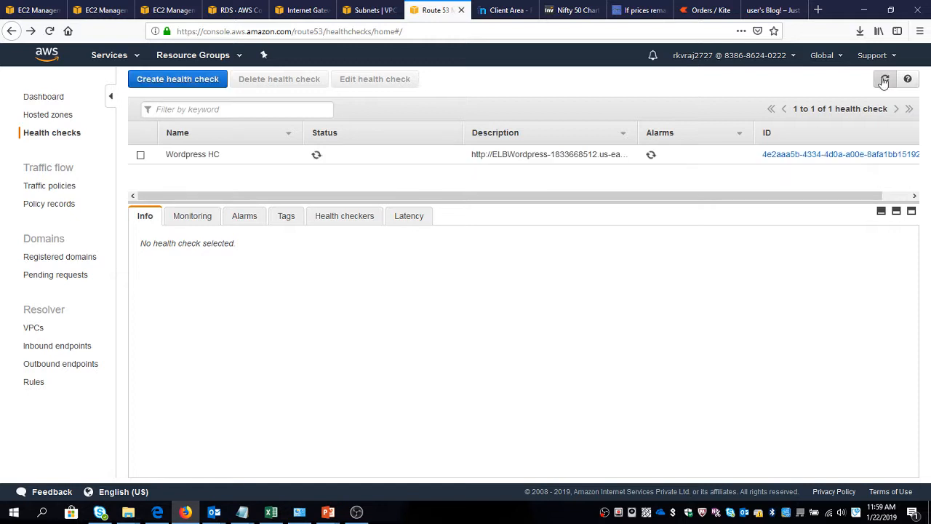
left_click(884, 79)
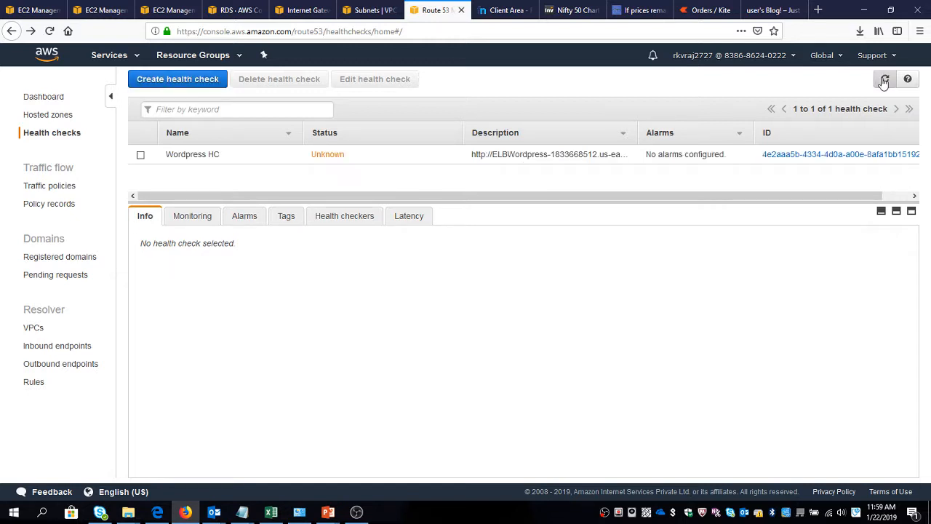
left_click(884, 80)
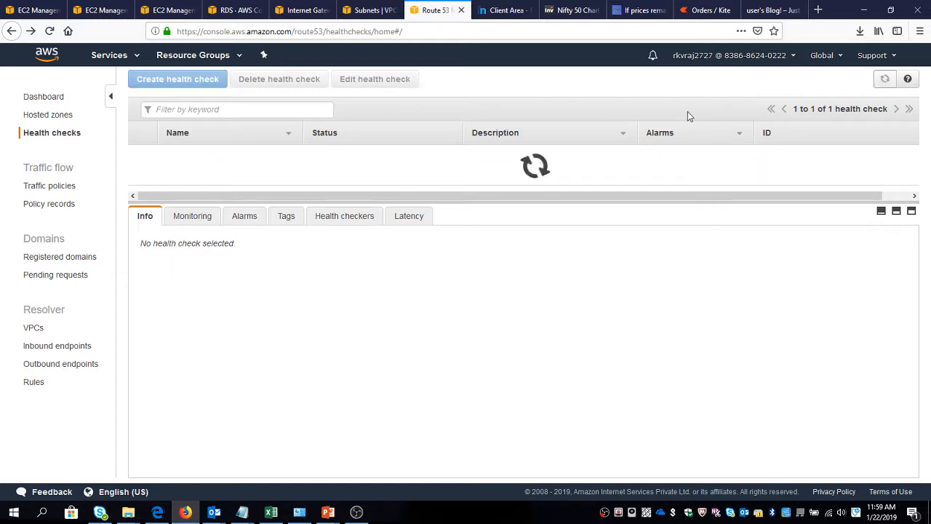
left_click(141, 156)
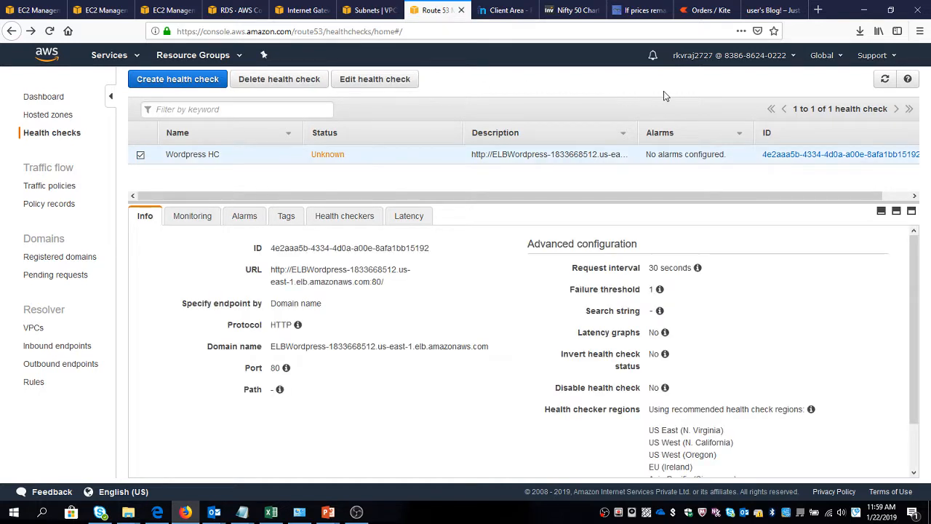
left_click(884, 80)
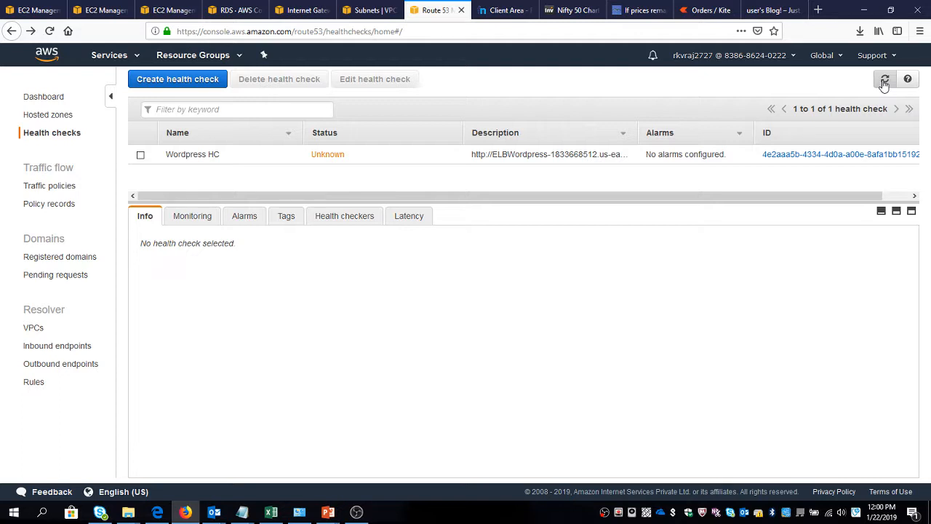
left_click(884, 82)
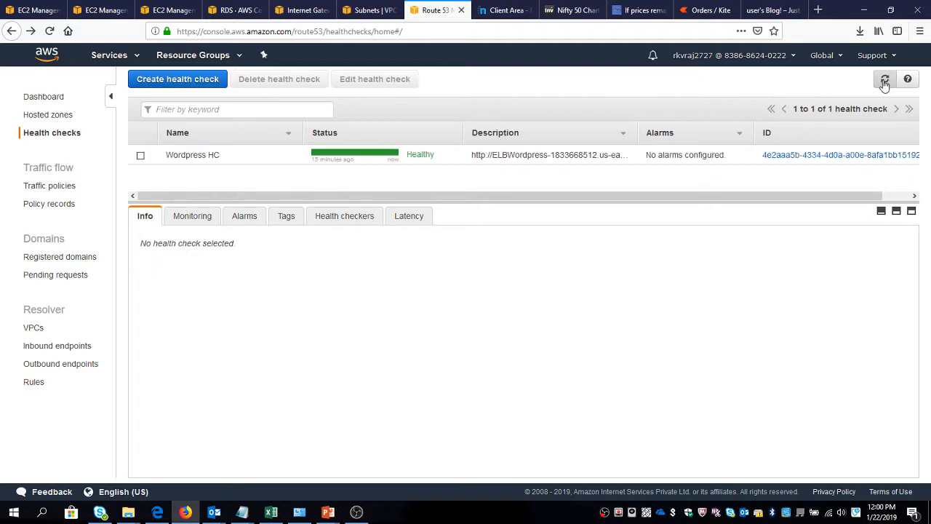
Review the Wordpress HC details, refresh the list, and check its monitoring and alarms.
left_click(141, 156)
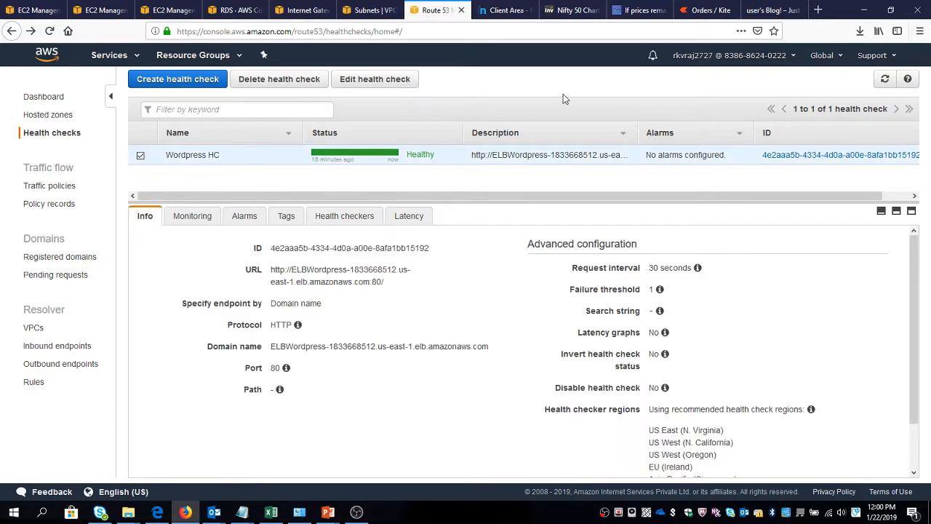
left_click(885, 80)
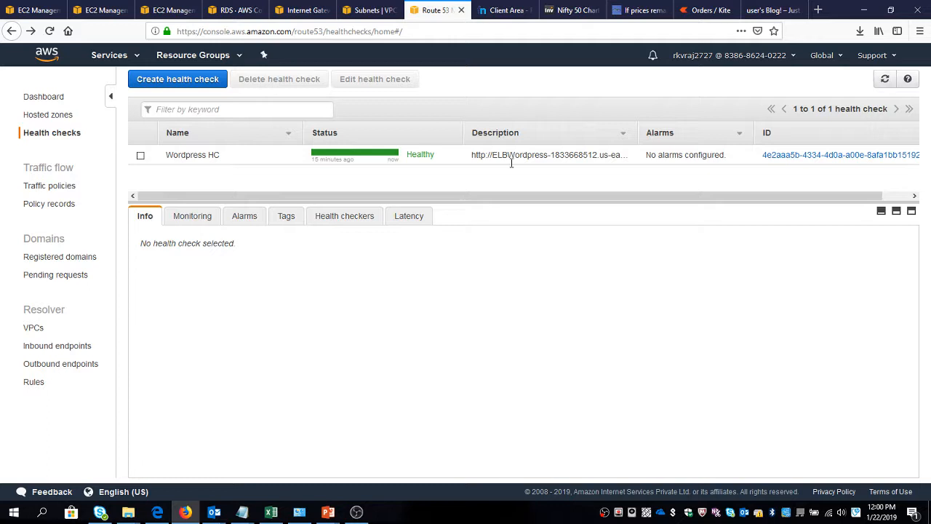
left_click(140, 156)
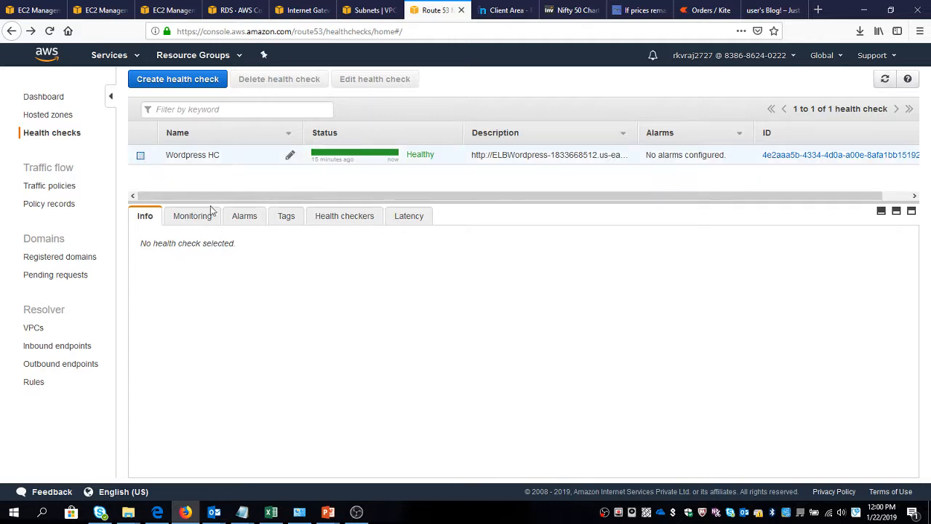
left_click(210, 219)
left_click(243, 218)
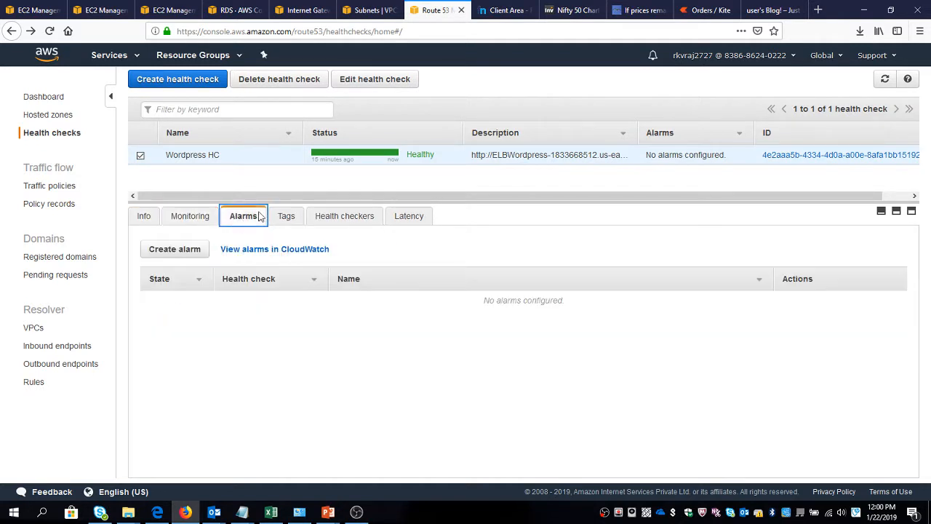
Review the Wordpress HC endpoint settings and advanced configuration in edit mode, and leave without saving.
left_click(382, 82)
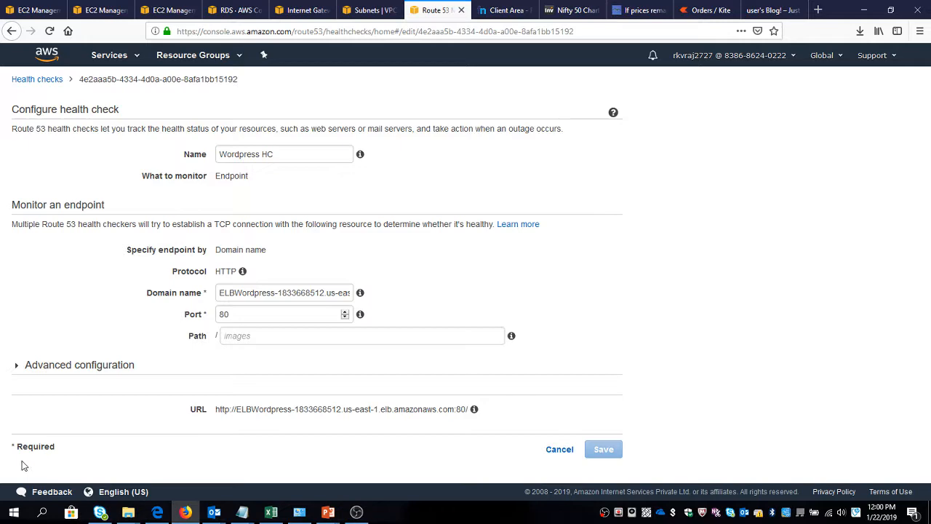
left_click(36, 365)
scroll(98, 389, "down", 3)
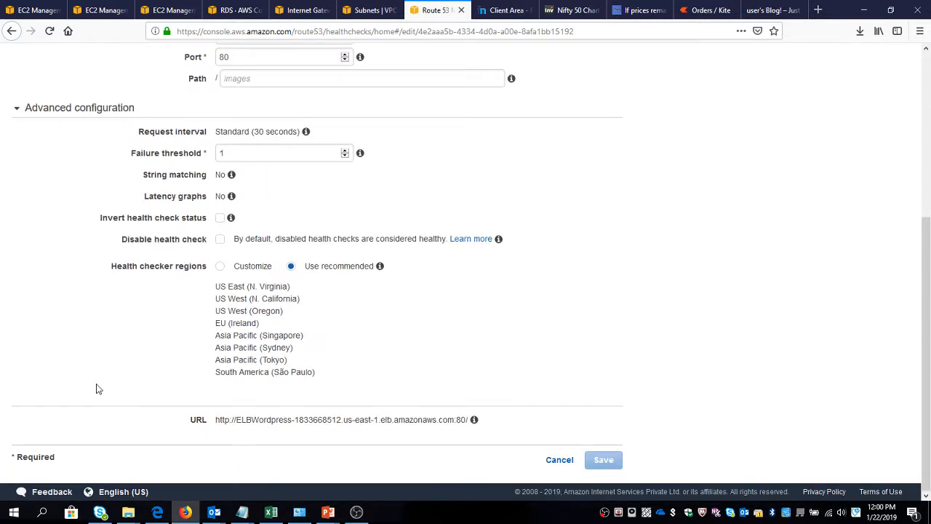
scroll(98, 389, "up", 3)
scroll(98, 390, "down", 3)
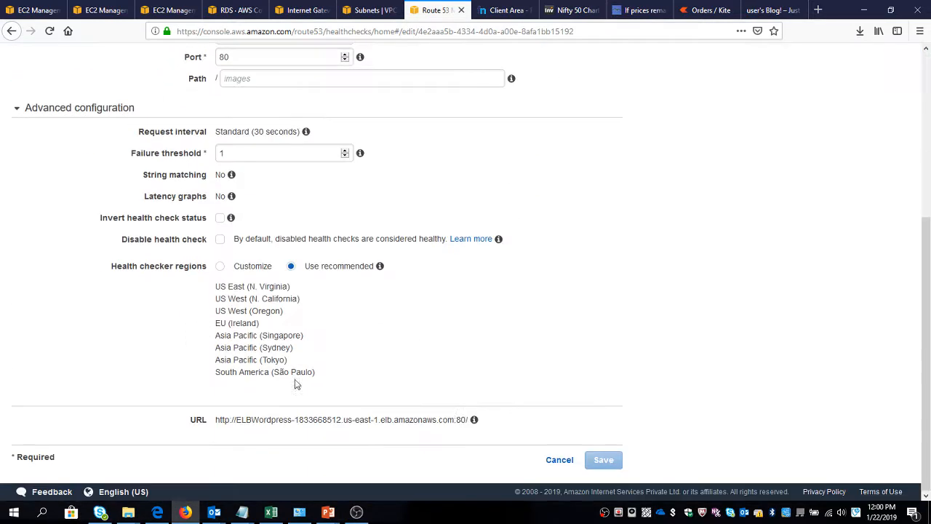
left_click(558, 459)
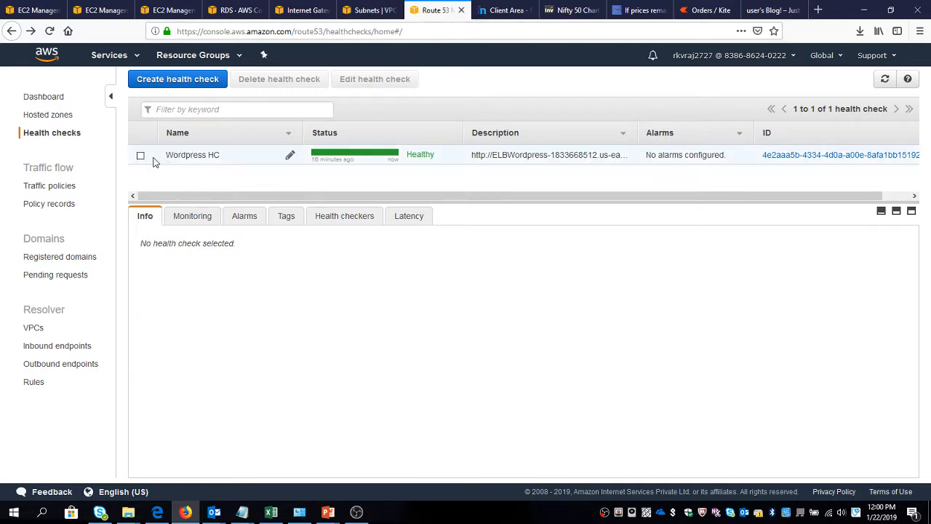
Refresh the health checks and examine the Wordpress HC monitoring, alarms and general information again.
left_click(885, 78)
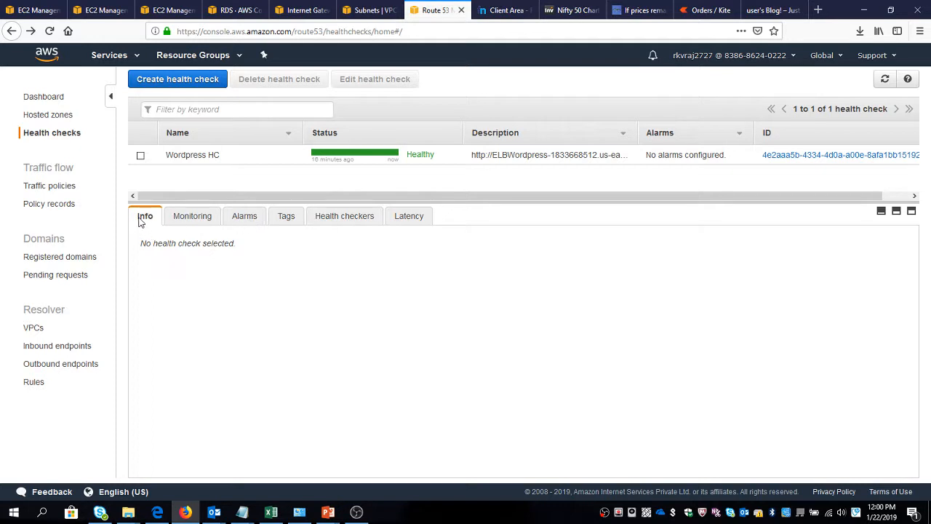
left_click(140, 155)
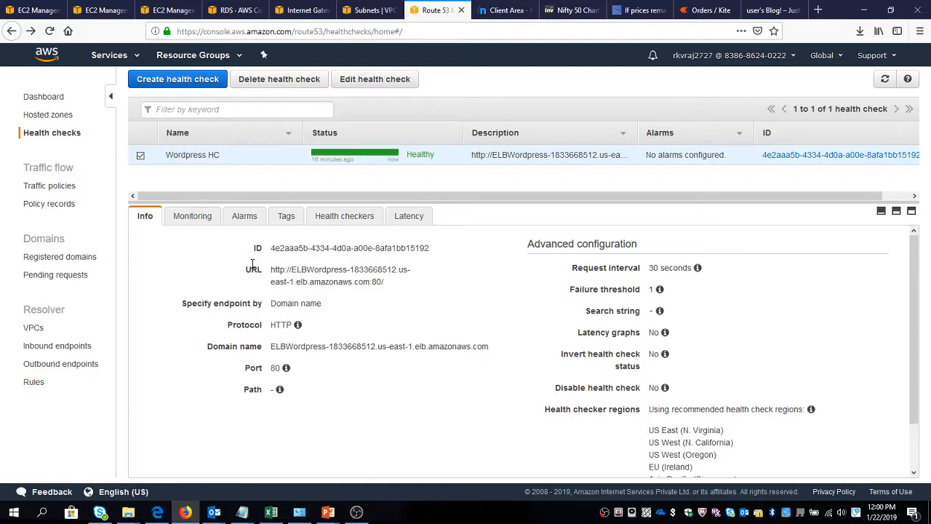
left_click(202, 217)
left_click(250, 217)
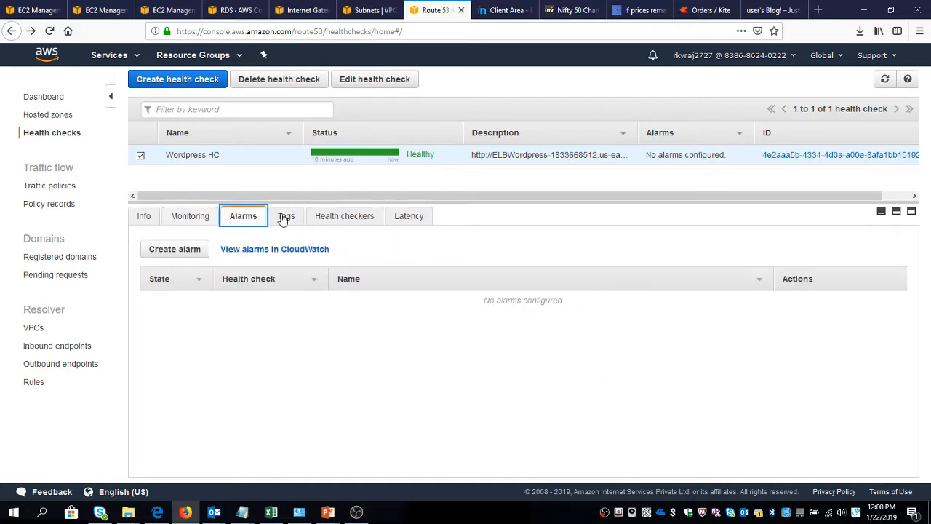
left_click(142, 216)
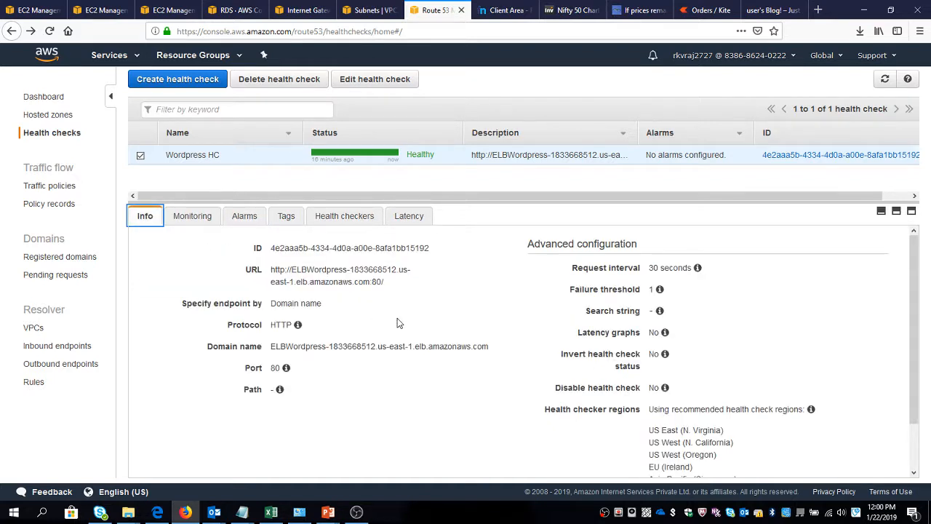
scroll(397, 318, "down", 1)
scroll(397, 318, "up", 1)
left_click(884, 78)
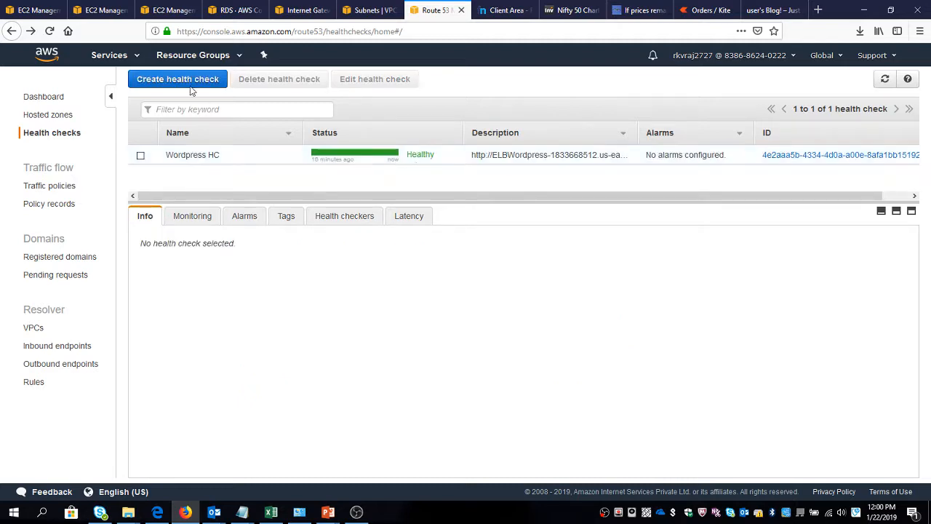
Check the running EC2 instances and reload the WordPress blog through the ELBWordpress load balancer address.
left_click(45, 8)
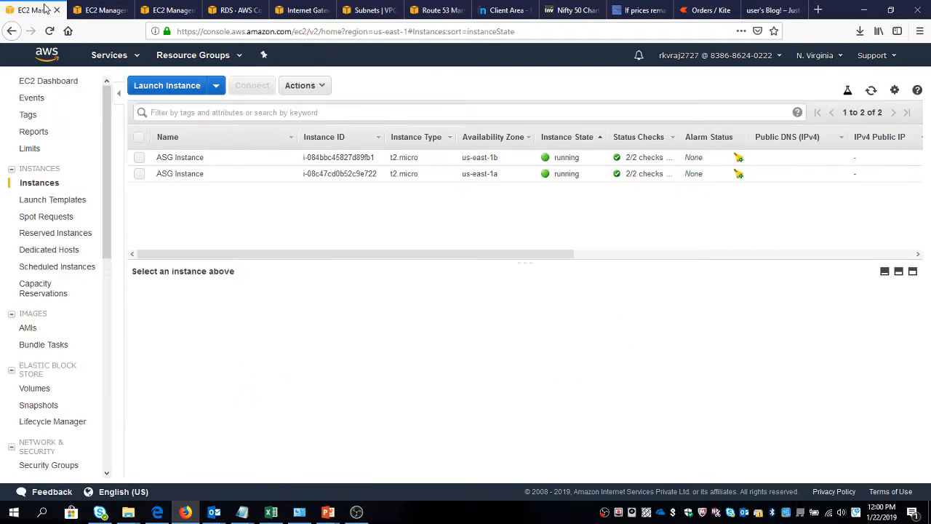
left_click(753, 10)
left_click(428, 34)
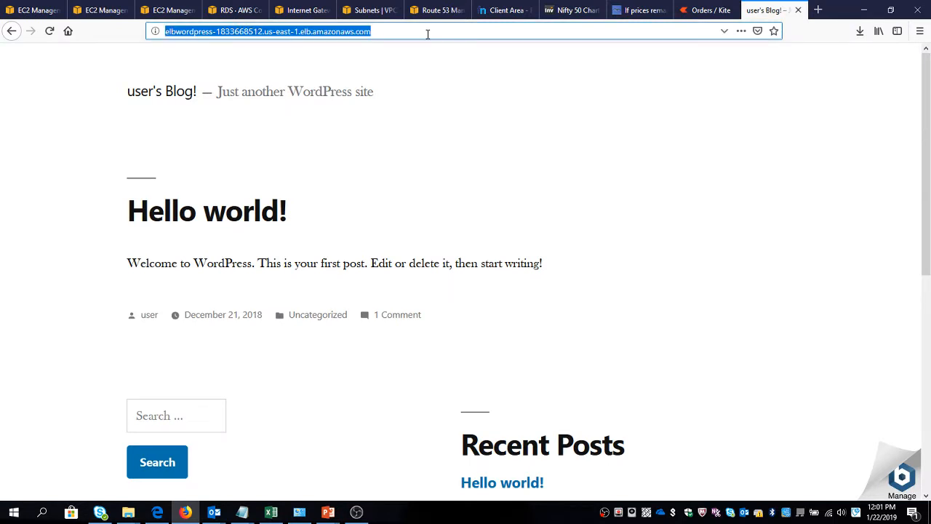
key("Return")
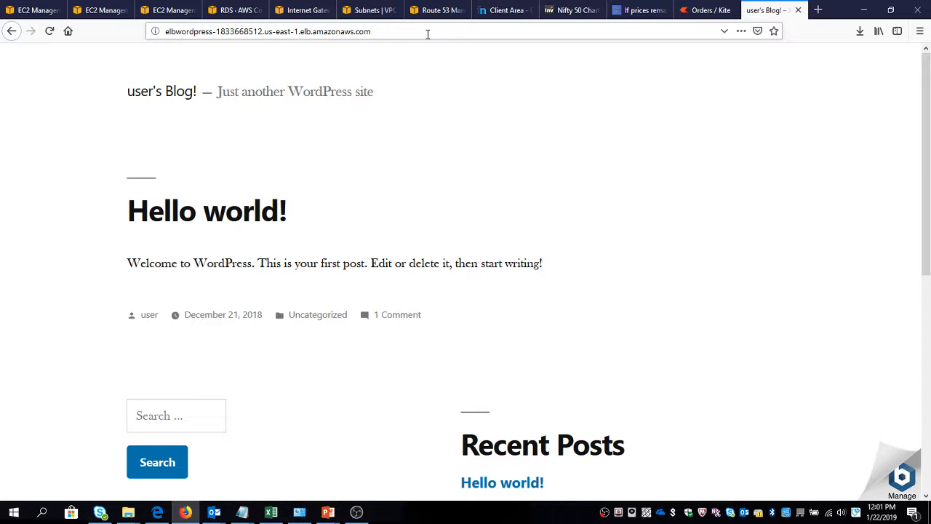
Check the domain name in Freenom and load nifty50ta.tk in a new browser tab.
left_click(502, 11)
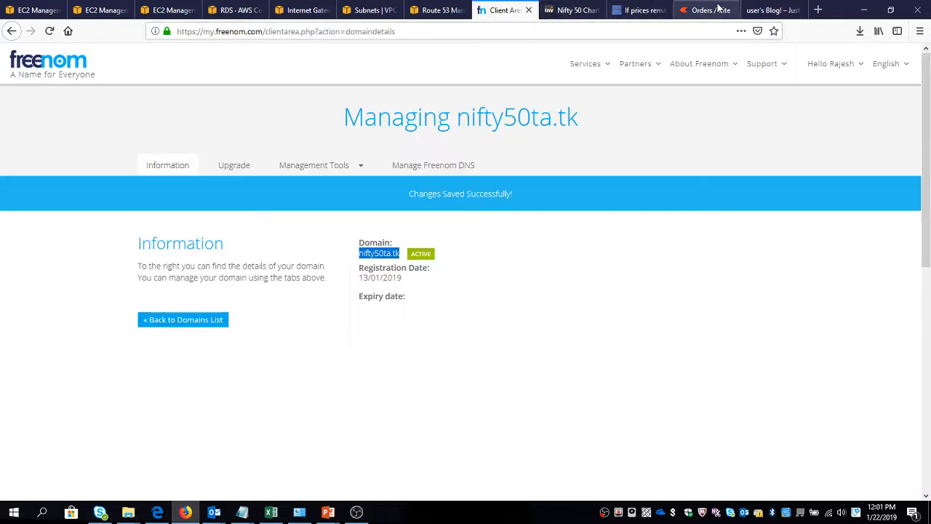
left_click(819, 10)
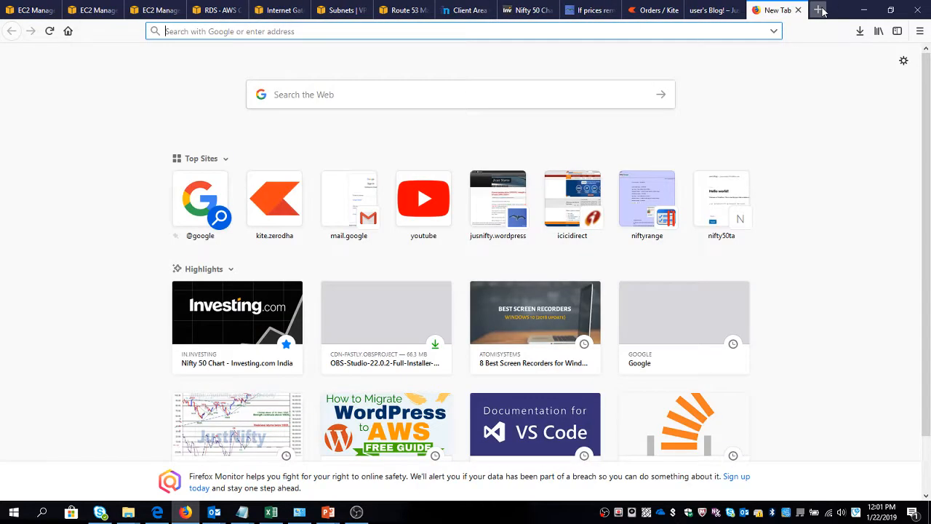
type("nifty")
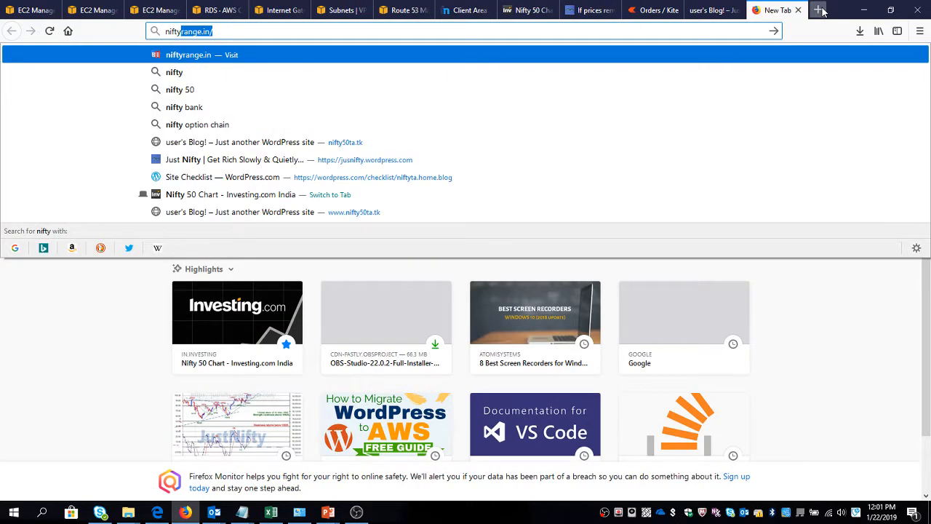
type("50ta")
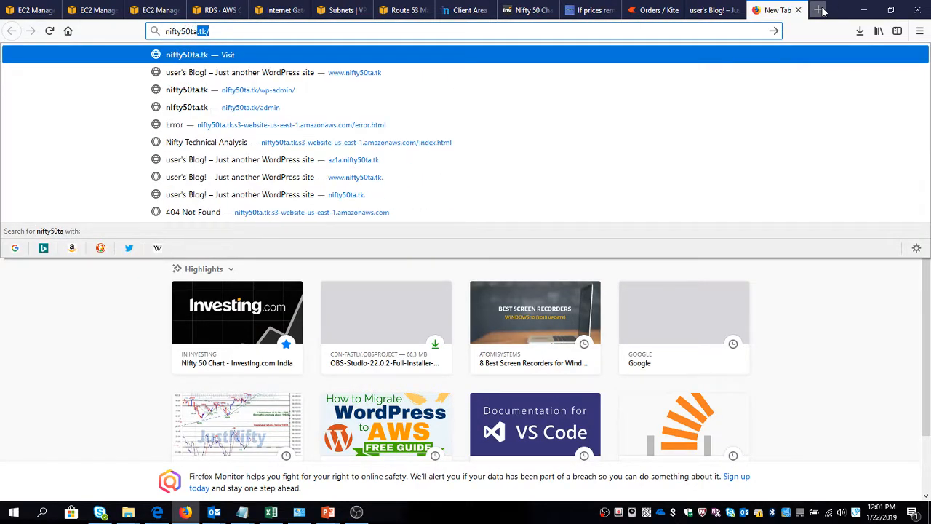
key("Return")
key("BackSpace")
type(".tk.")
key("Return")
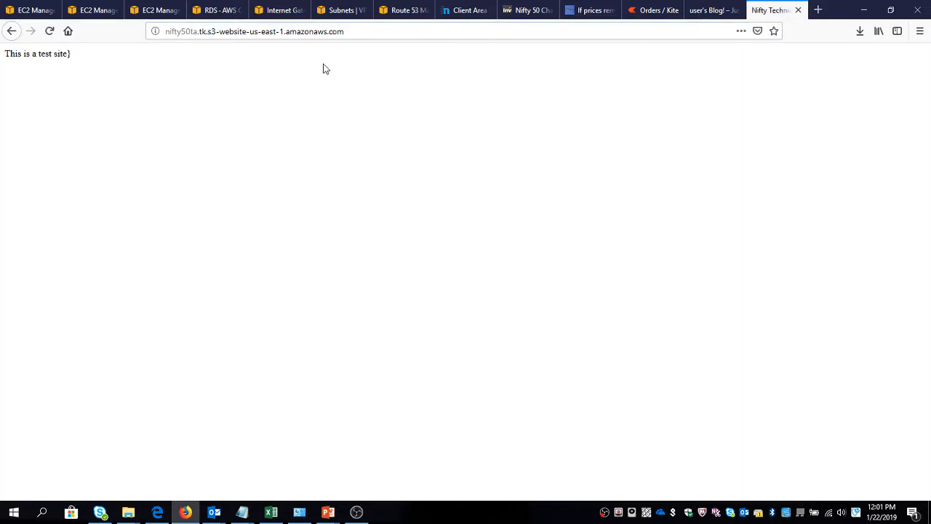
Strip the S3 website suffix from the address and try to load nifty50ta.tk. with a trailing dot.
left_click(262, 32)
left_click(221, 33)
left_click_drag(205, 31, 472, 58)
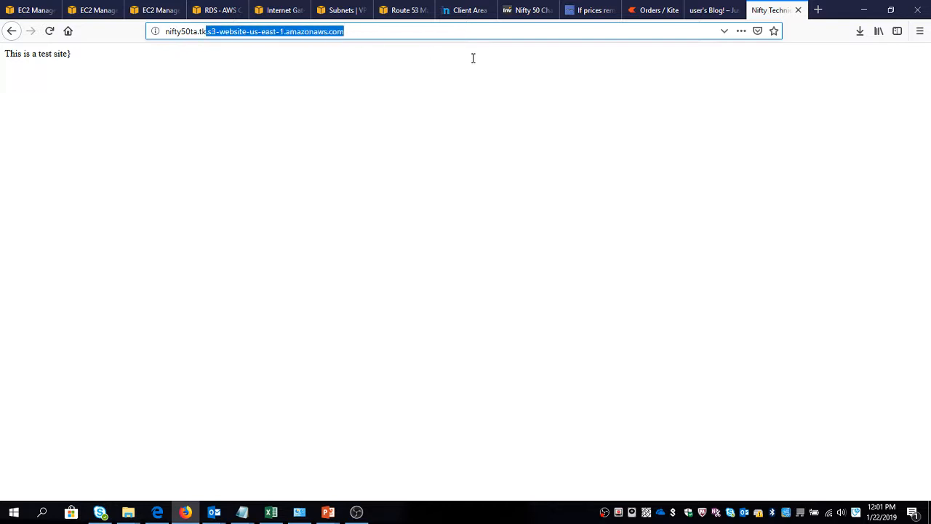
key("BackSpace")
type(".")
key("Delete")
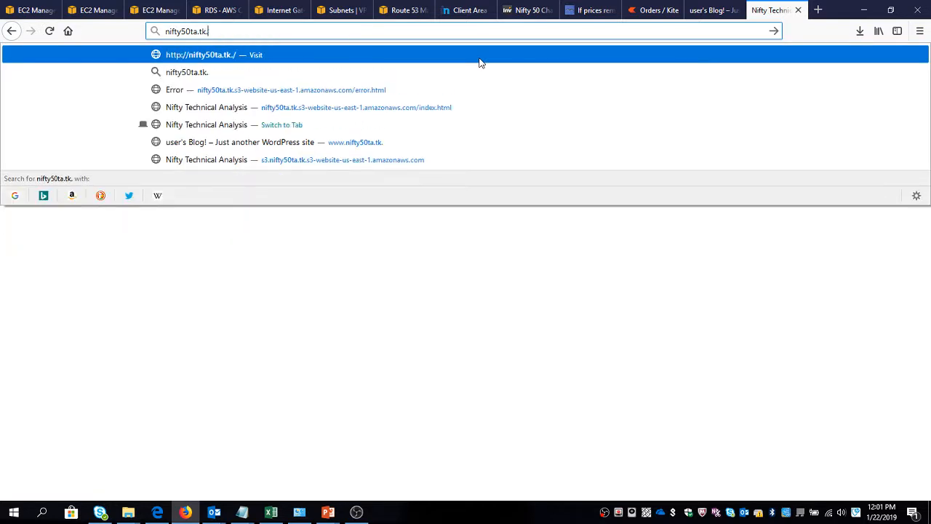
key("Return")
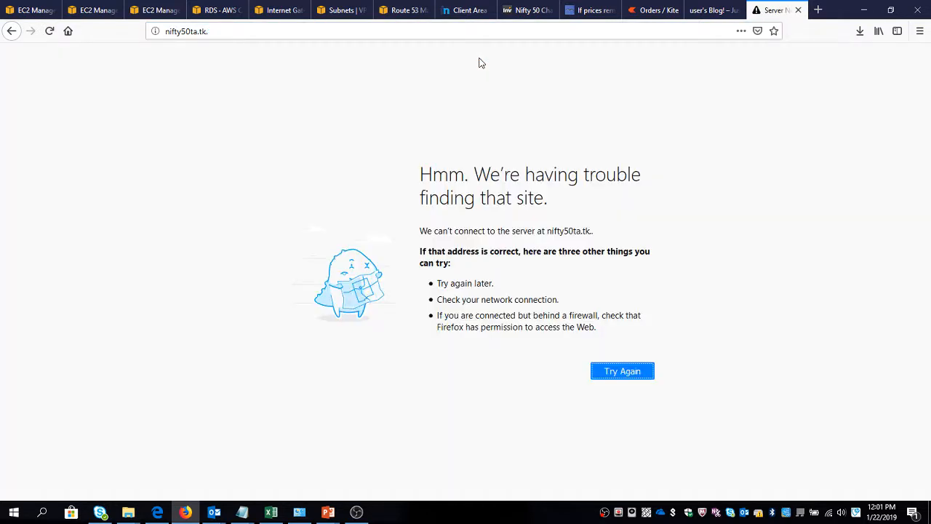
key("ctrl+l")
key("End")
key("BackSpace")
key("Return")
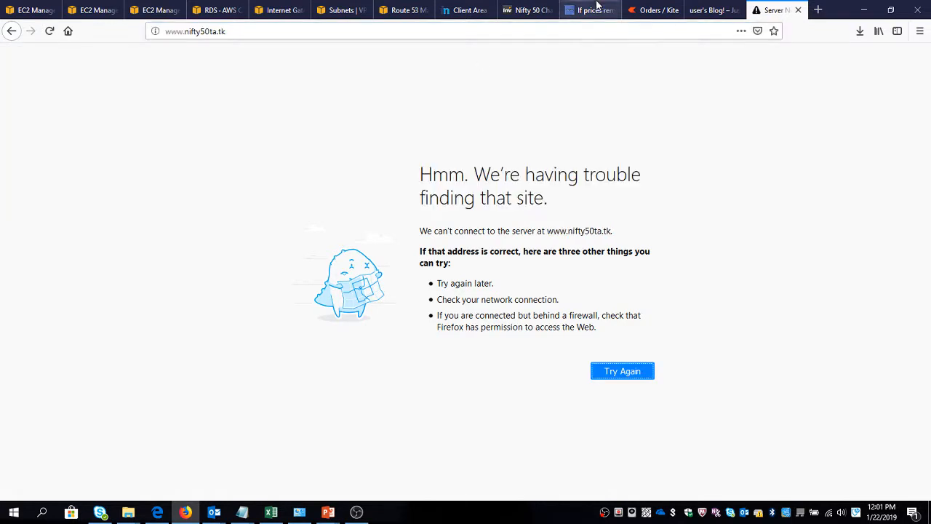
Start an alias A record in the nifty50ta.tk. hosted zone that targets the ELBWordpress classic load balancer.
left_click(402, 10)
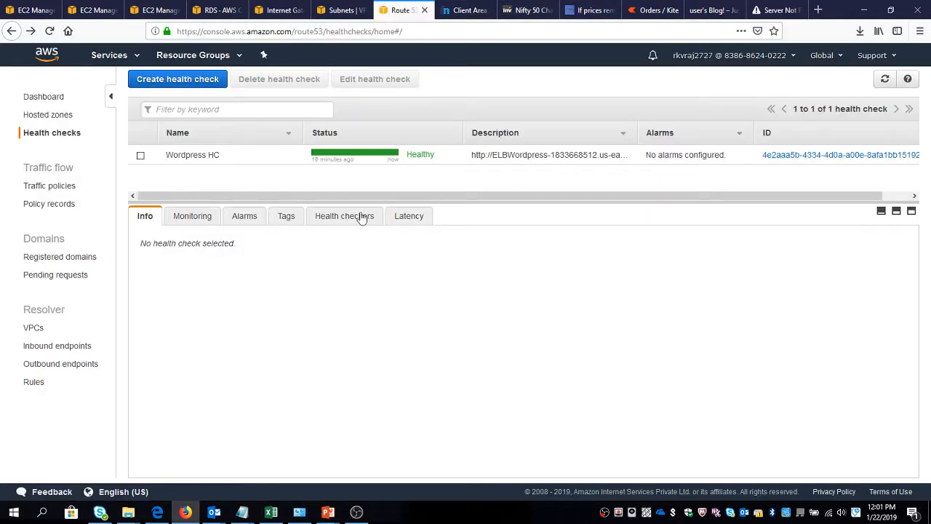
left_click(30, 117)
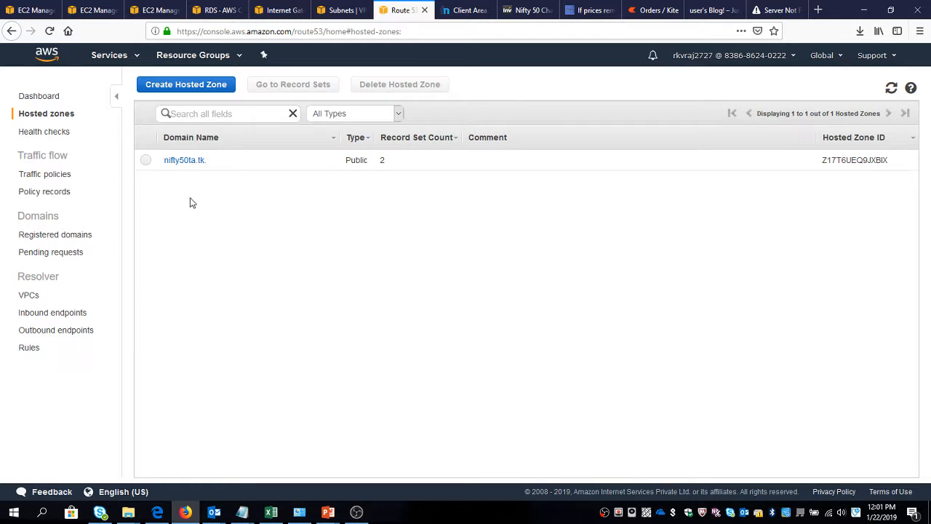
left_click(183, 160)
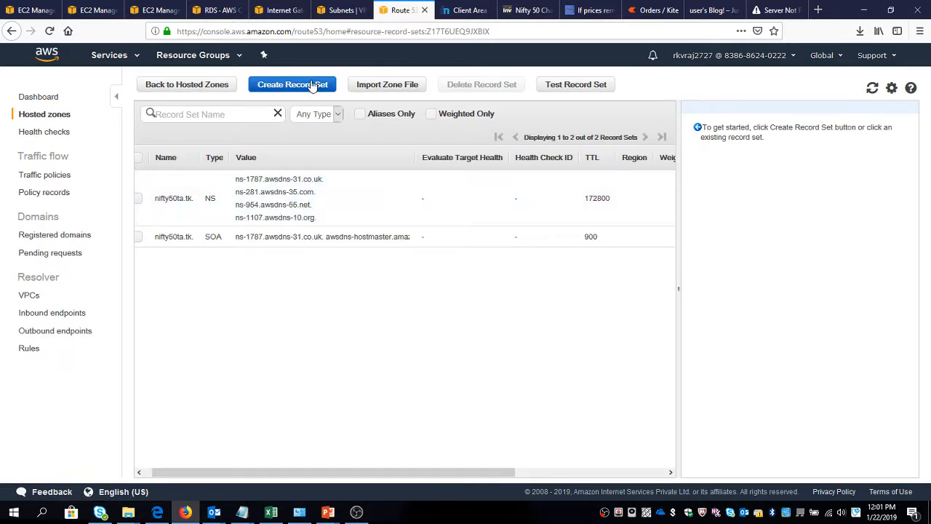
left_click(311, 85)
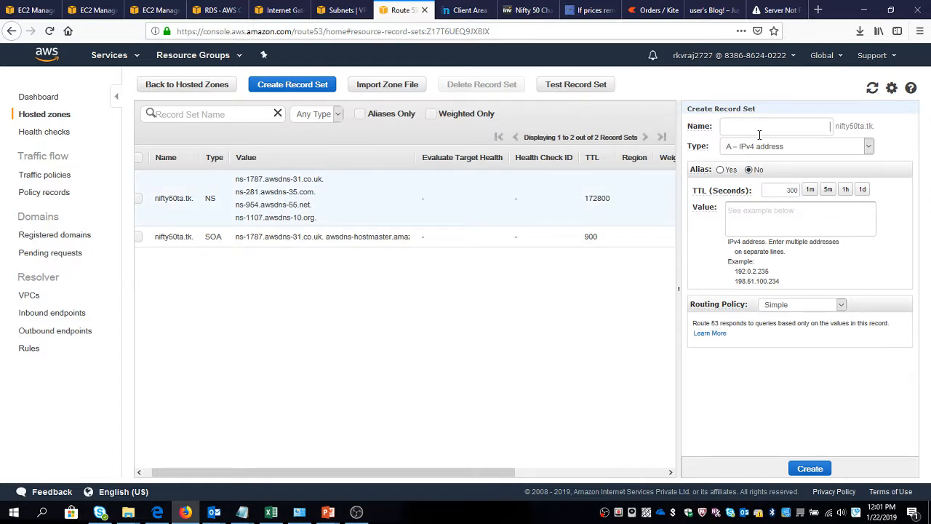
left_click(720, 169)
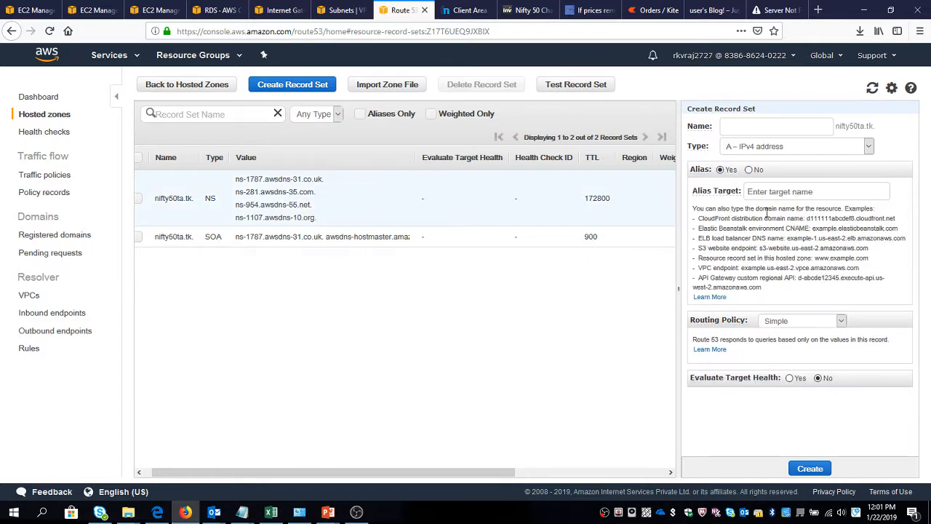
left_click(772, 198)
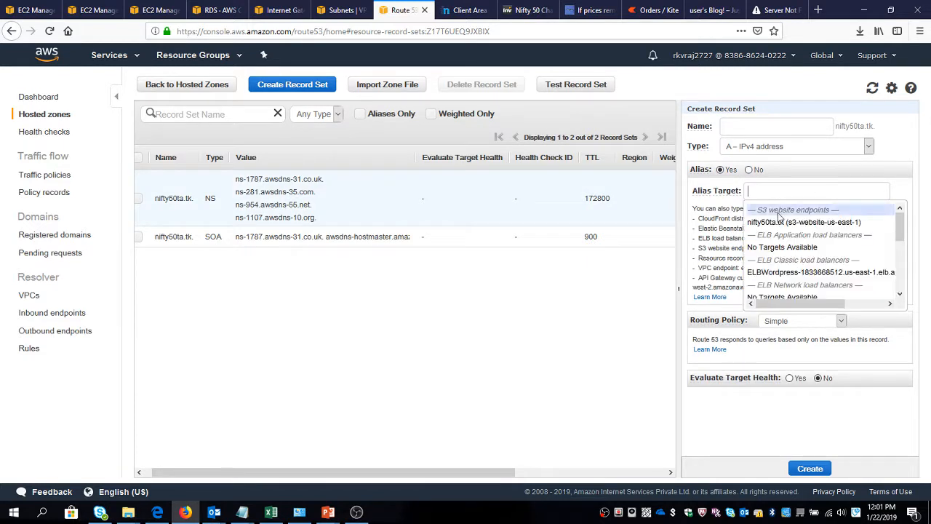
left_click(790, 270)
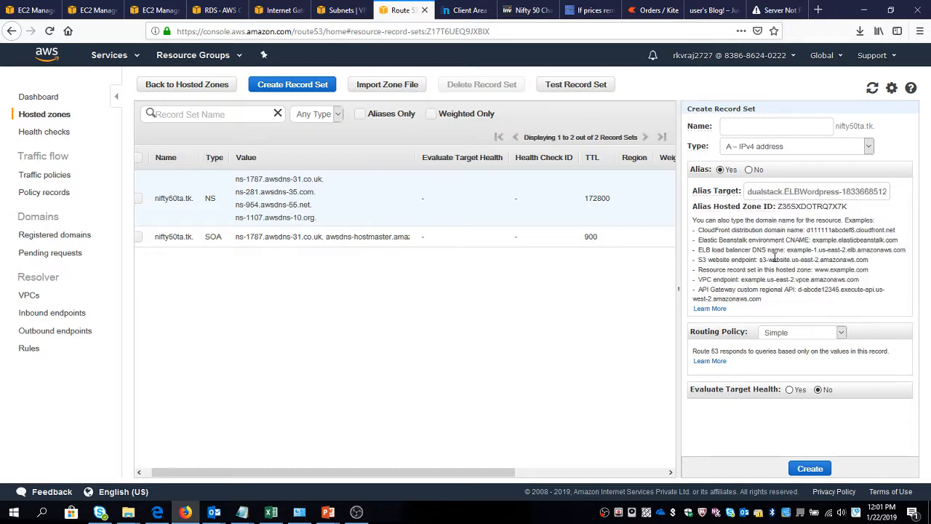
Give the record Failover routing as Primary, associate it with the Wordpress HC health check, and create it.
left_click(797, 335)
left_click(786, 383)
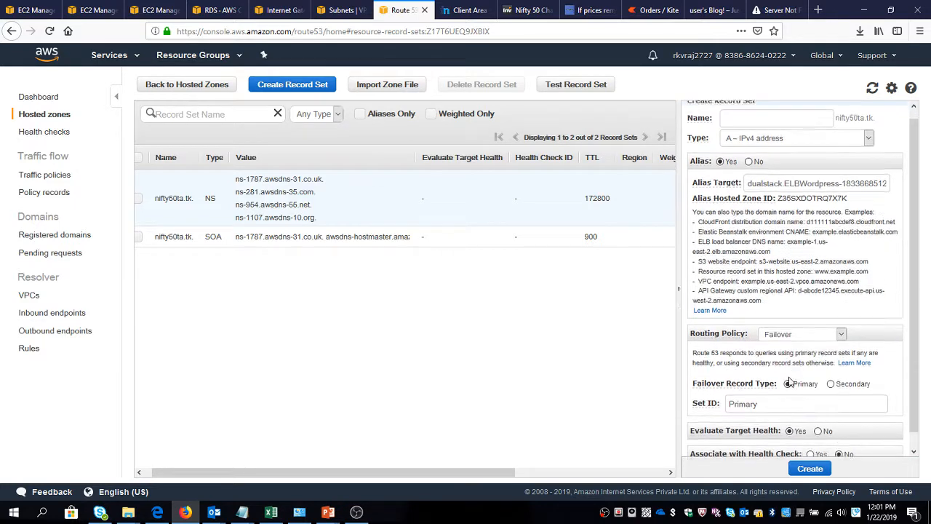
scroll(820, 432, "down", 1)
left_click(811, 439)
scroll(822, 435, "down", 2)
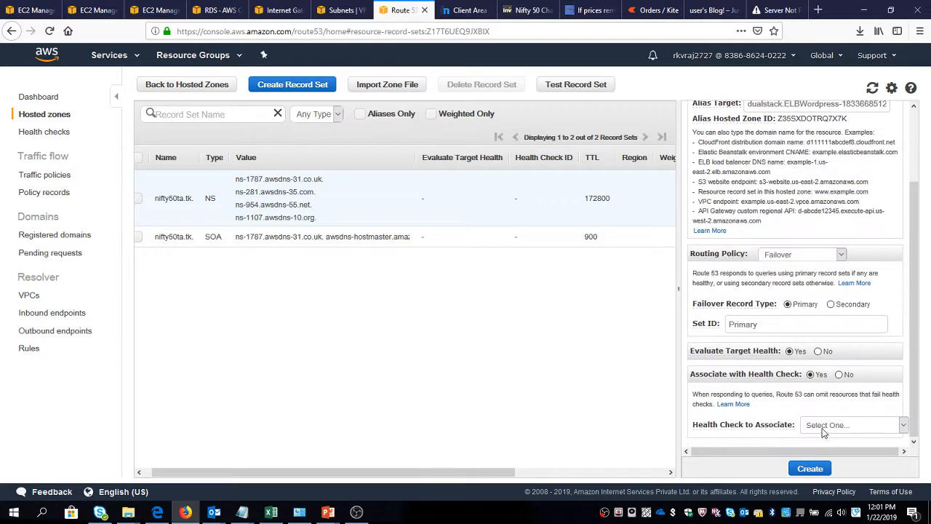
left_click(829, 426)
left_click(829, 454)
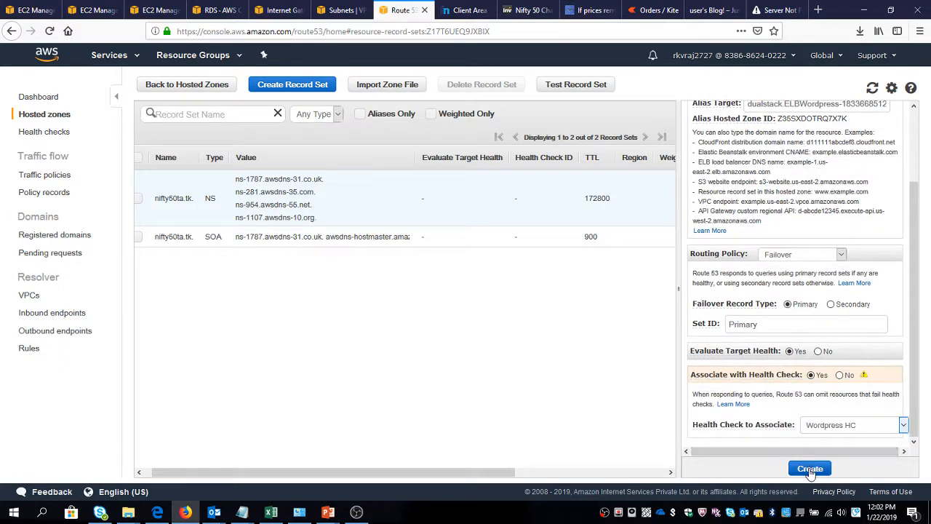
left_click(809, 468)
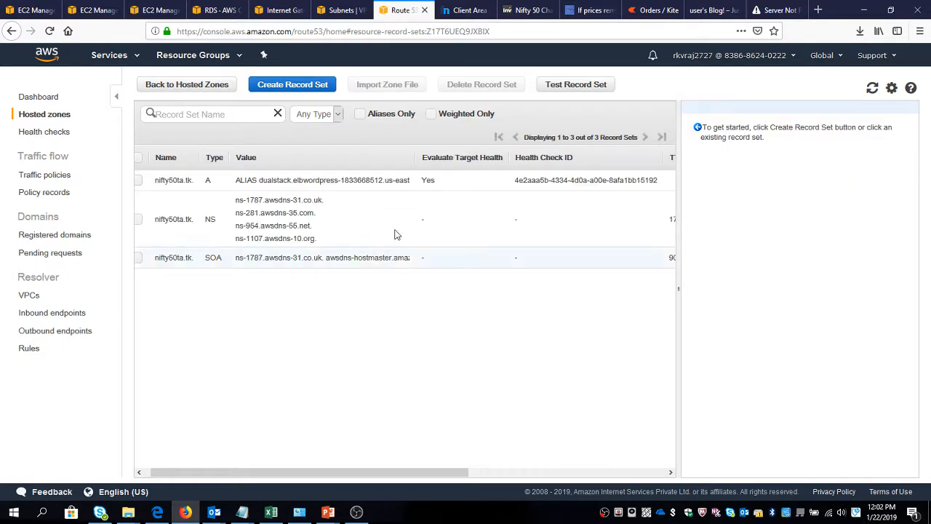
left_click(871, 87)
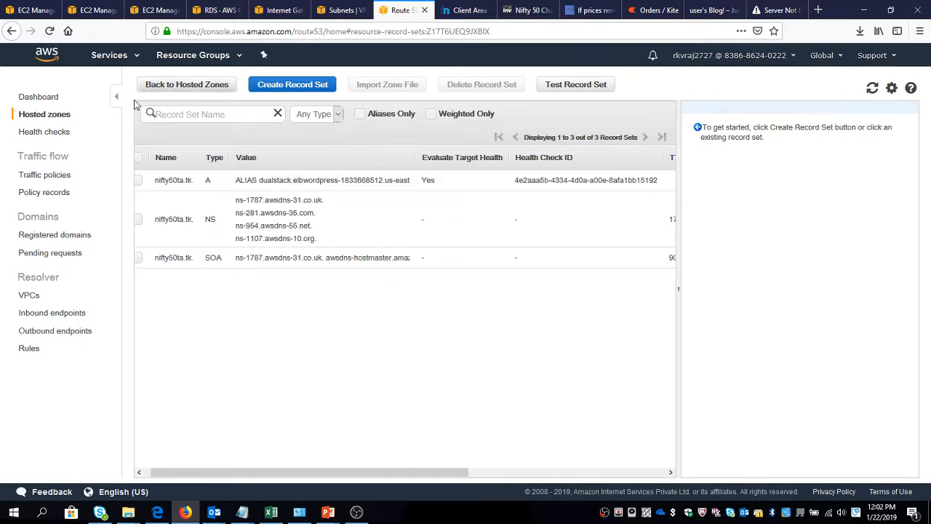
Terminate both running ASG Instance machines in the EC2 instances list.
left_click(32, 10)
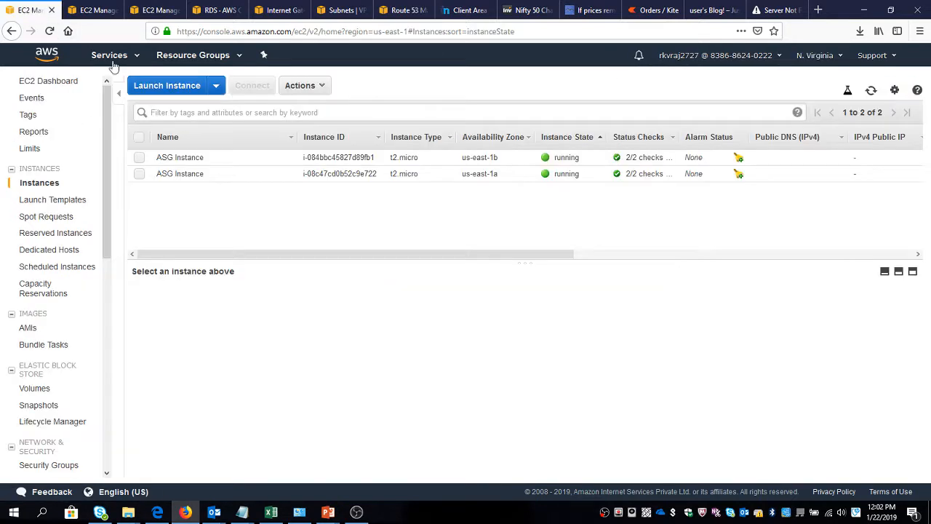
left_click(138, 138)
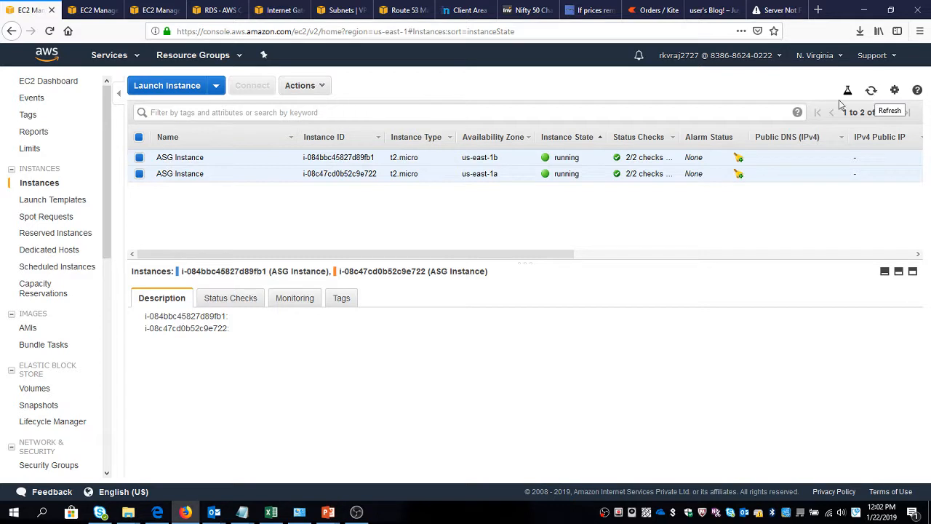
left_click(318, 89)
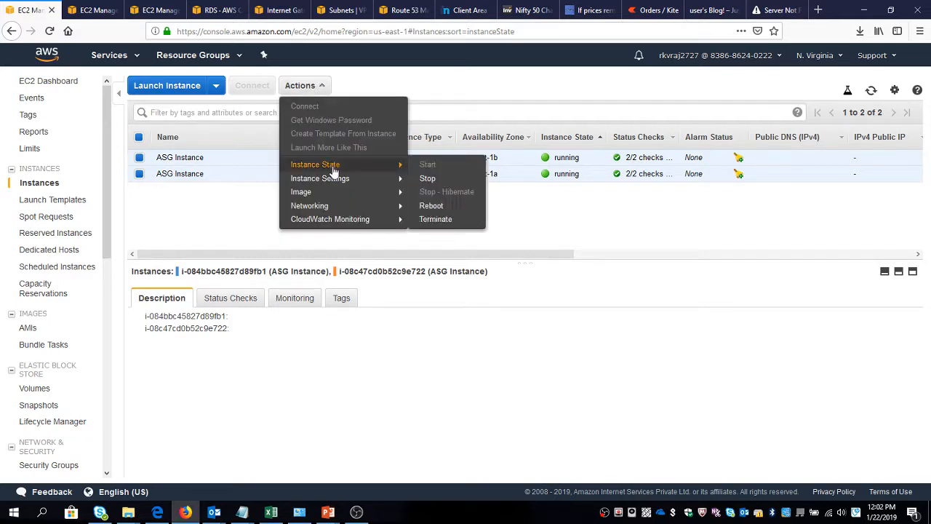
mouse_move(337, 182)
mouse_move(346, 166)
left_click(446, 221)
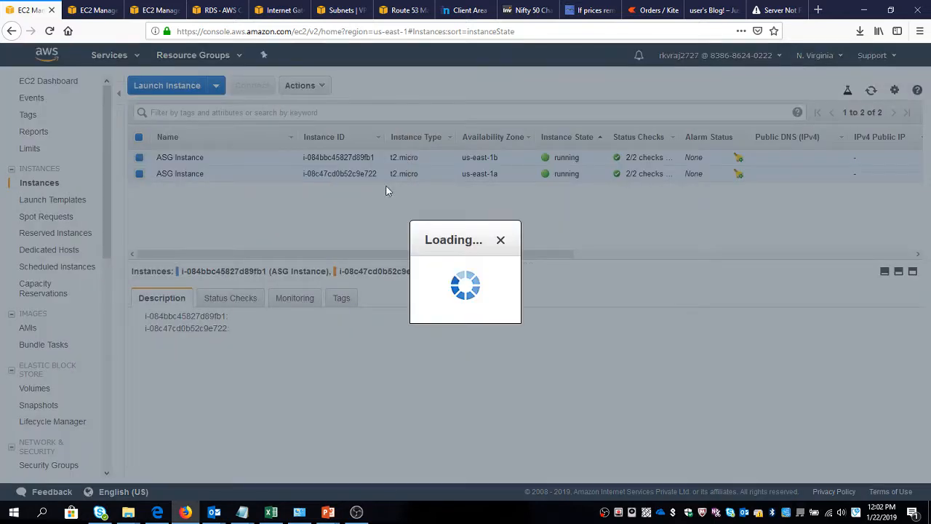
left_click(619, 357)
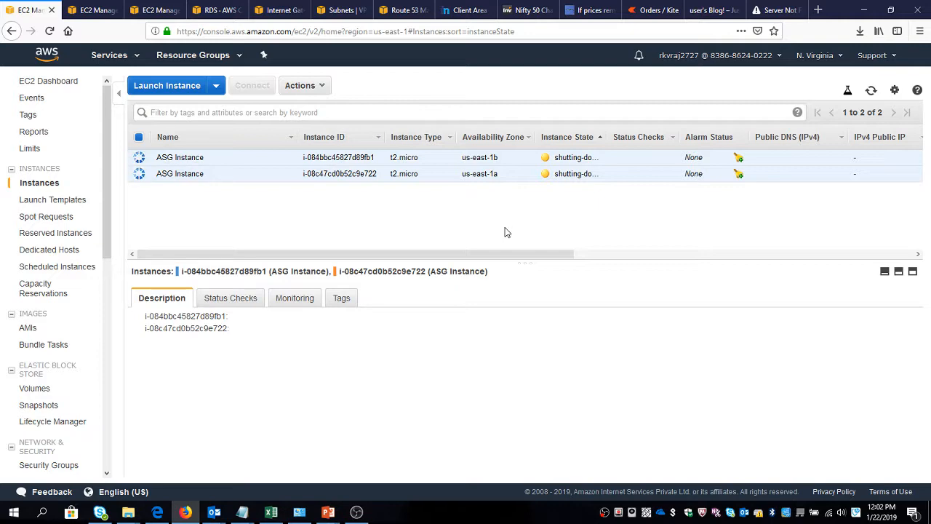
Open the EC2 Auto Scaling Groups list to view the Wordpress ASG details.
key("ctrl+Tab")
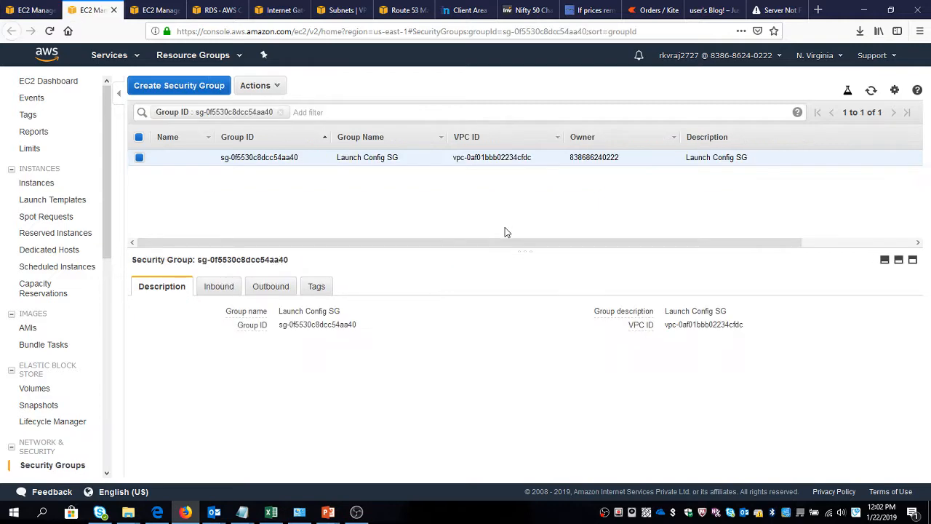
key("ctrl+Tab")
key("ctrl+Tab")
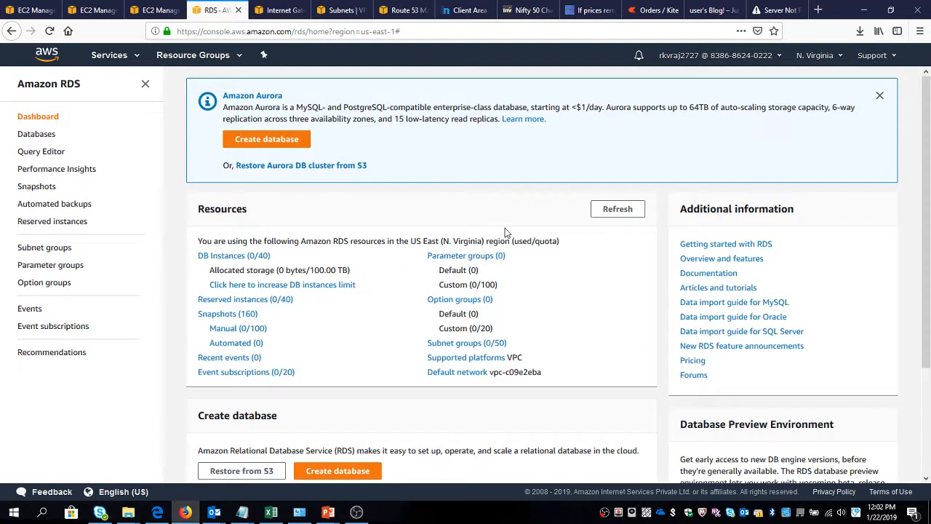
key("ctrl+Tab")
key("ctrl+shift+Tab")
key("ctrl+shift+Tab")
key("ctrl+shift+Tab")
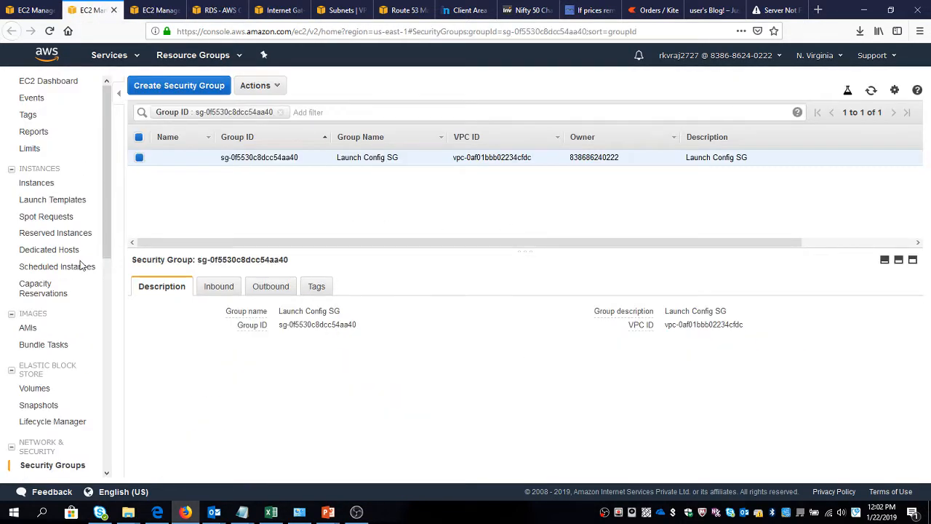
scroll(81, 267, "down", 3)
scroll(81, 266, "up", 3)
scroll(82, 266, "down", 5)
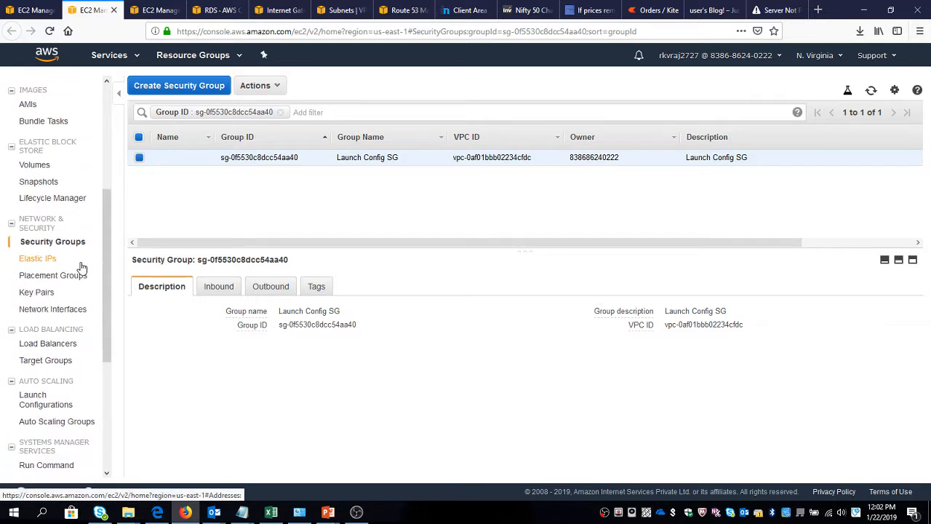
scroll(82, 266, "down", 1)
left_click(75, 365)
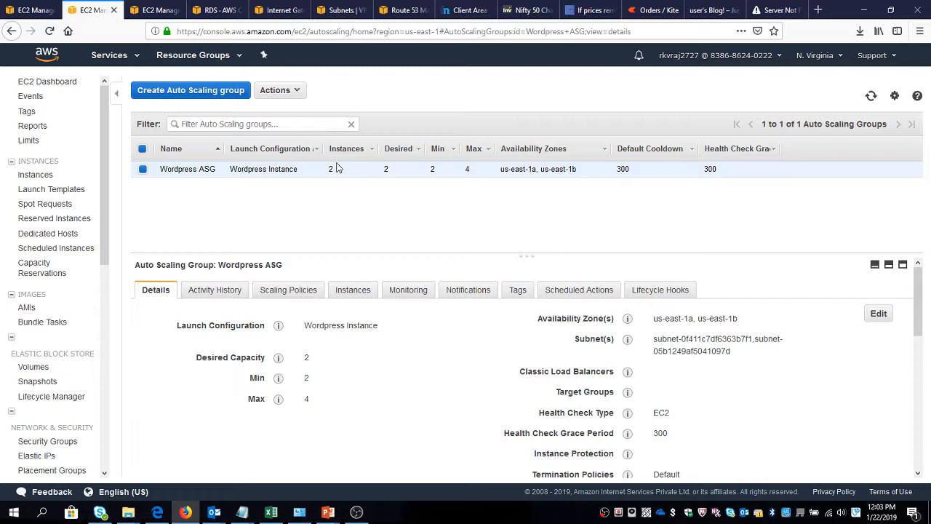
Refresh the Auto Scaling groups and the EC2 instances list to check how the termination is progressing.
left_click(871, 97)
left_click_drag(611, 149, 629, 149)
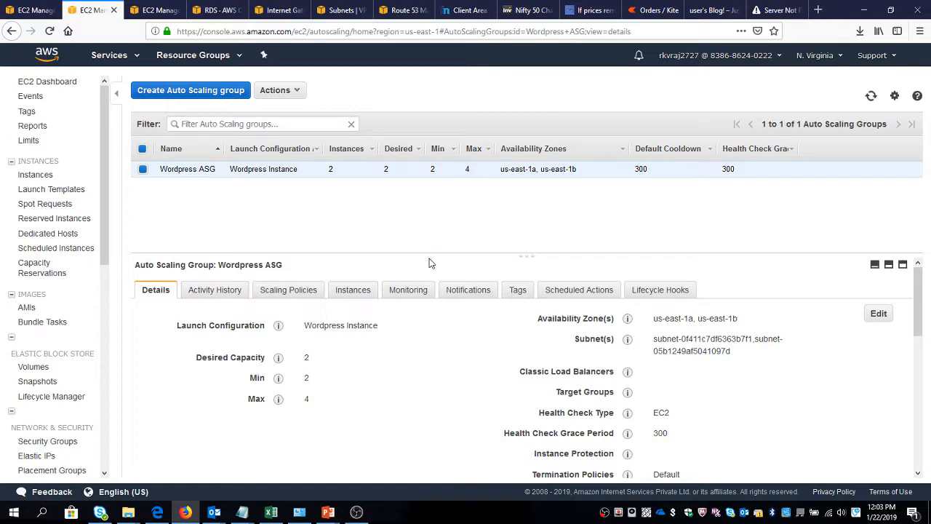
left_click(872, 96)
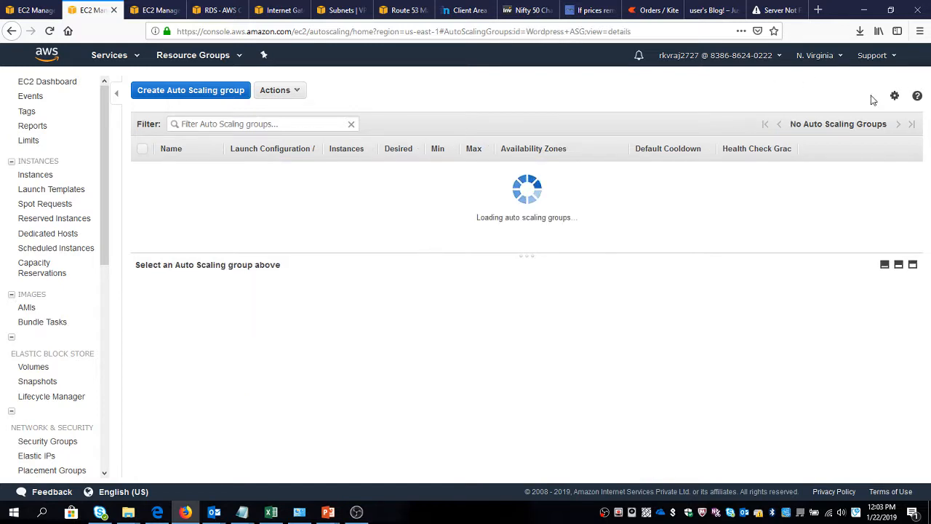
left_click(25, 7)
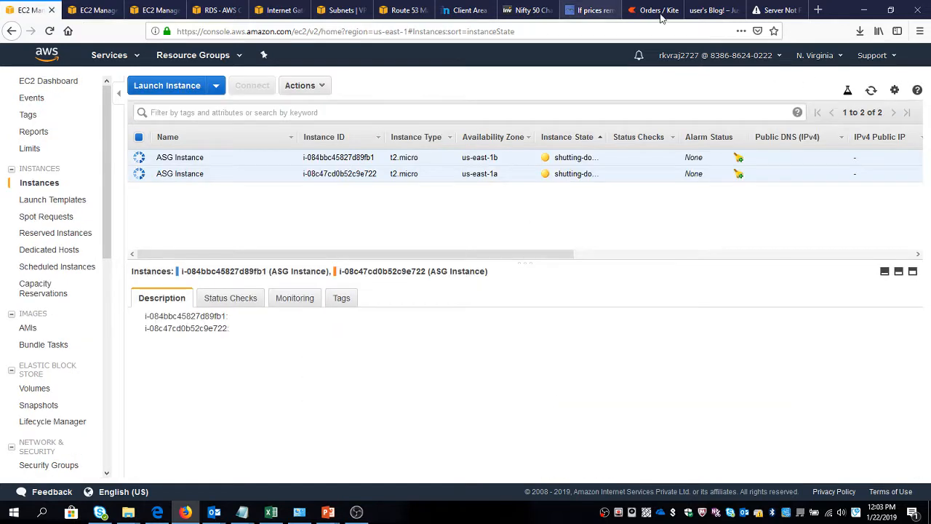
left_click(873, 91)
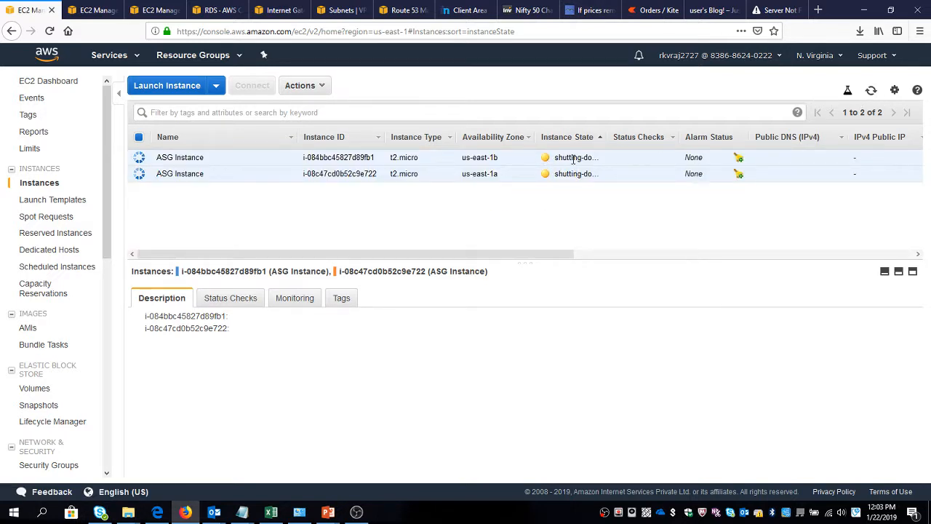
Refresh the Auto Scaling groups list repeatedly to monitor the instance count of Wordpress ASG.
left_click(153, 10)
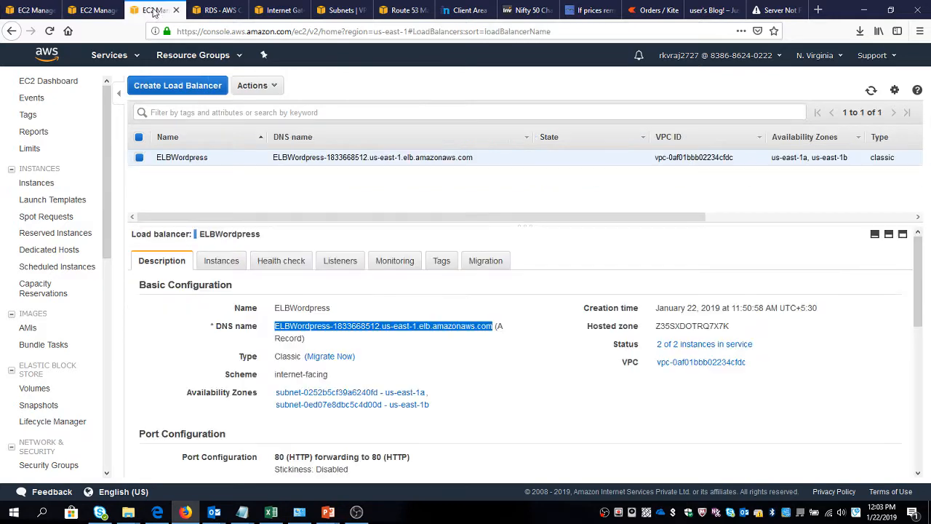
left_click(97, 11)
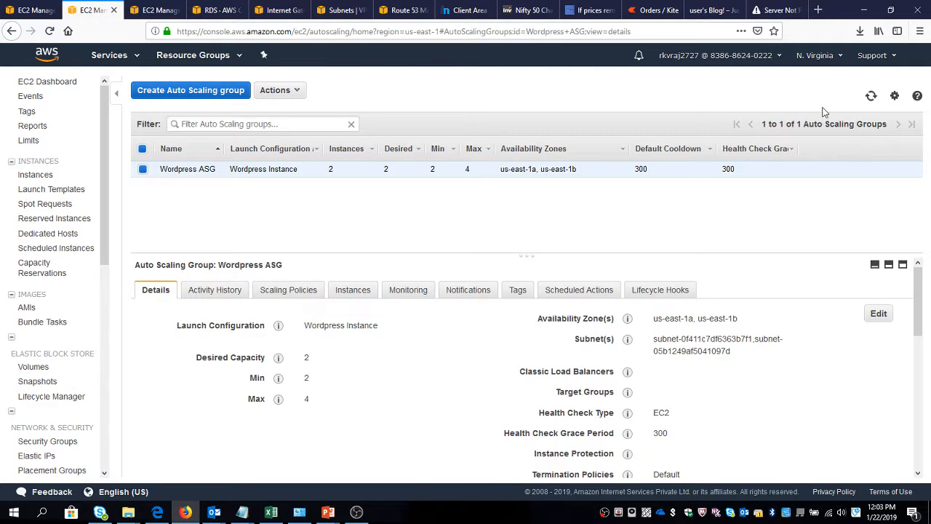
left_click(872, 96)
left_click(872, 96)
mouse_move(339, 169)
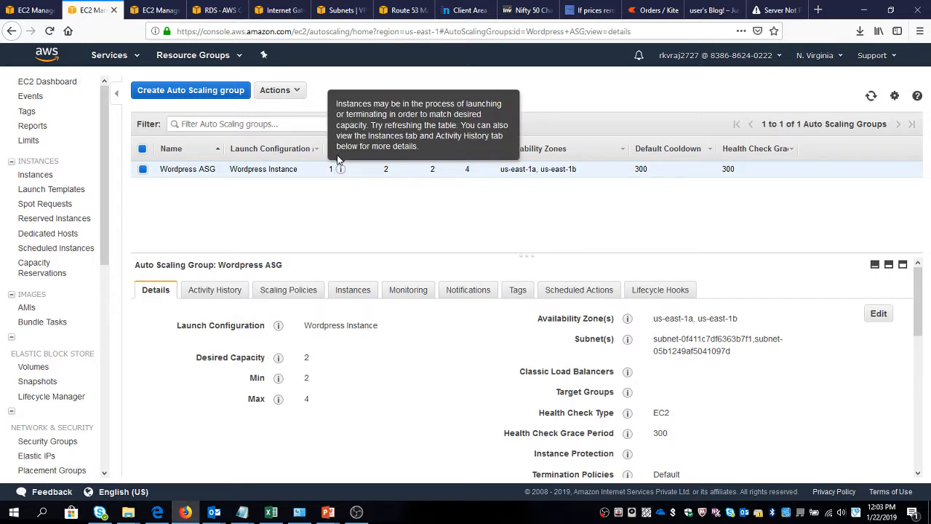
left_click(871, 97)
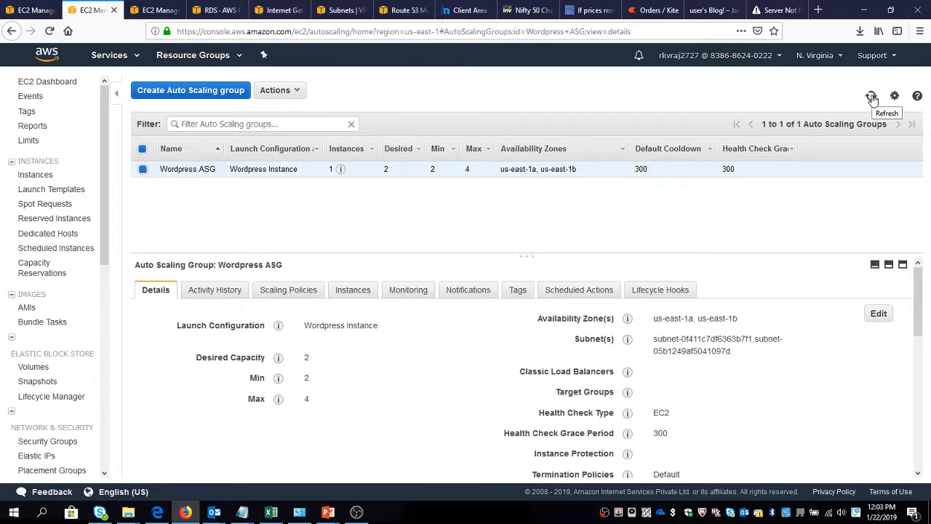
left_click(871, 96)
left_click(871, 96)
left_click(872, 96)
left_click(872, 97)
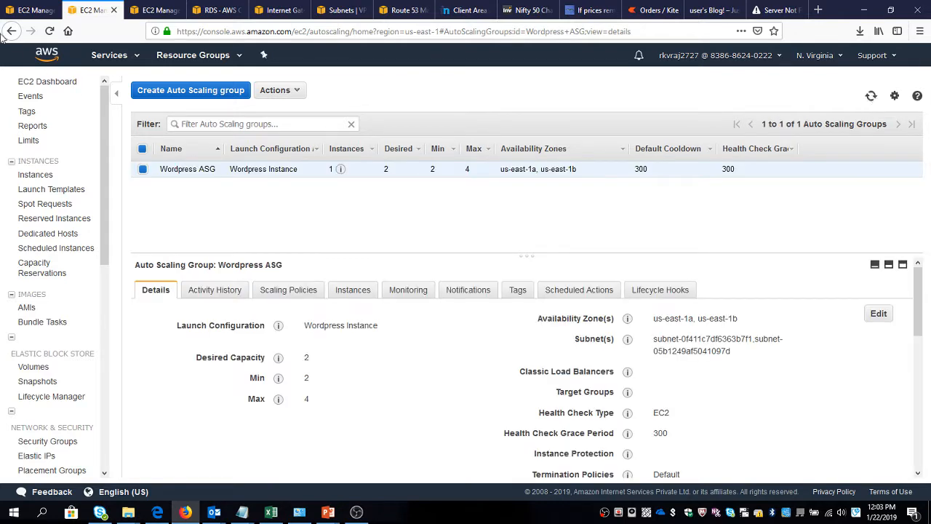
Alternately refresh the EC2 instances list and the Auto Scaling groups list to monitor the launch of replacement instances for Wordpress ASG.
key("ctrl+shift+Tab")
left_click(871, 92)
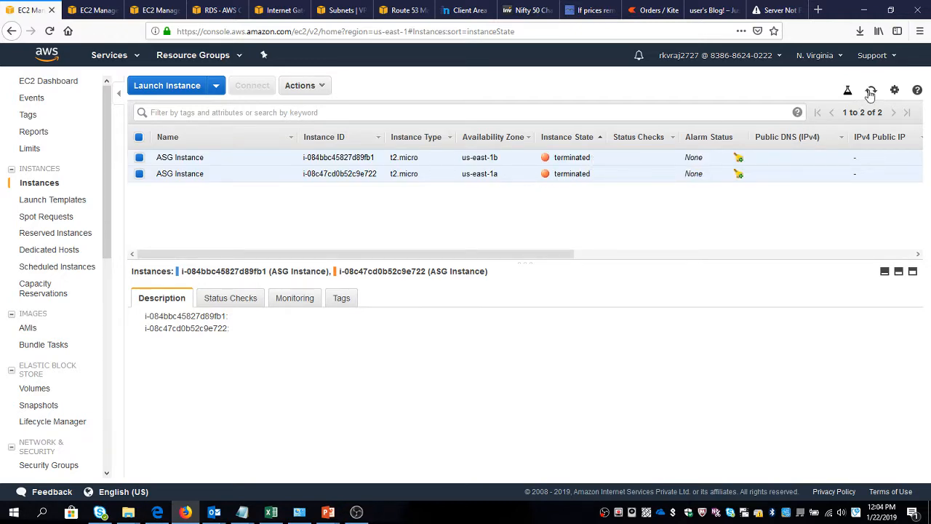
key("ctrl+Tab")
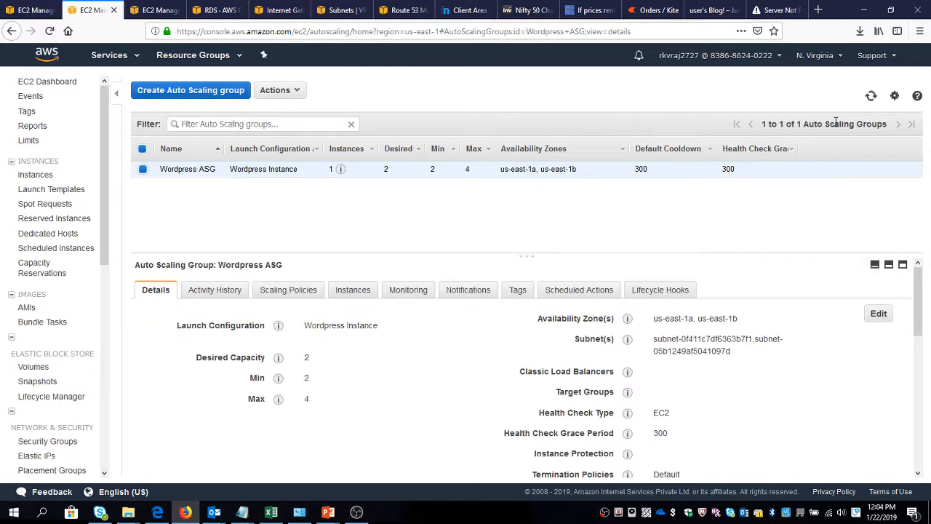
left_click(871, 96)
mouse_move(339, 173)
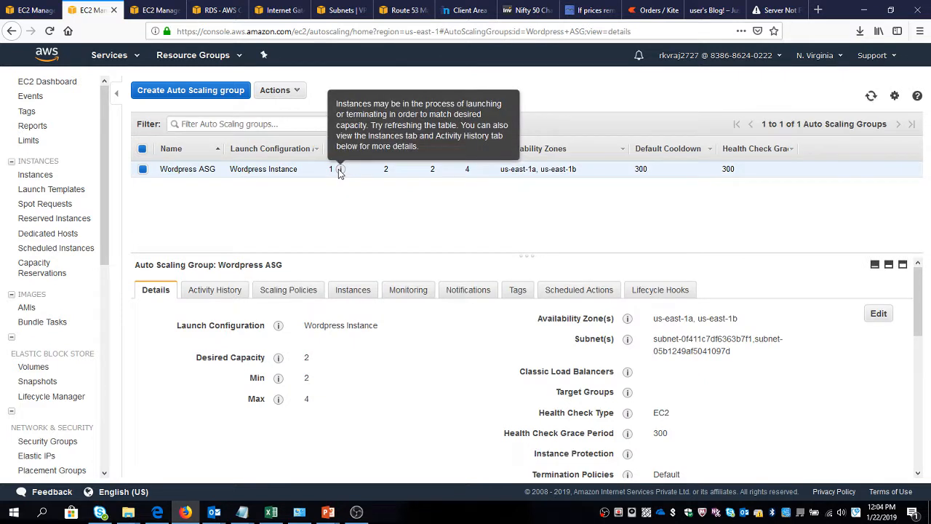
left_click(870, 97)
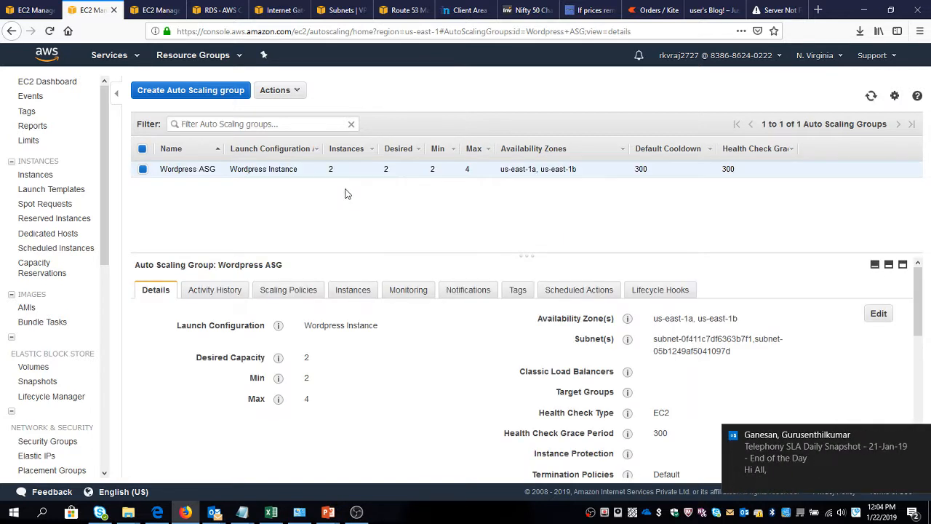
left_click(31, 4)
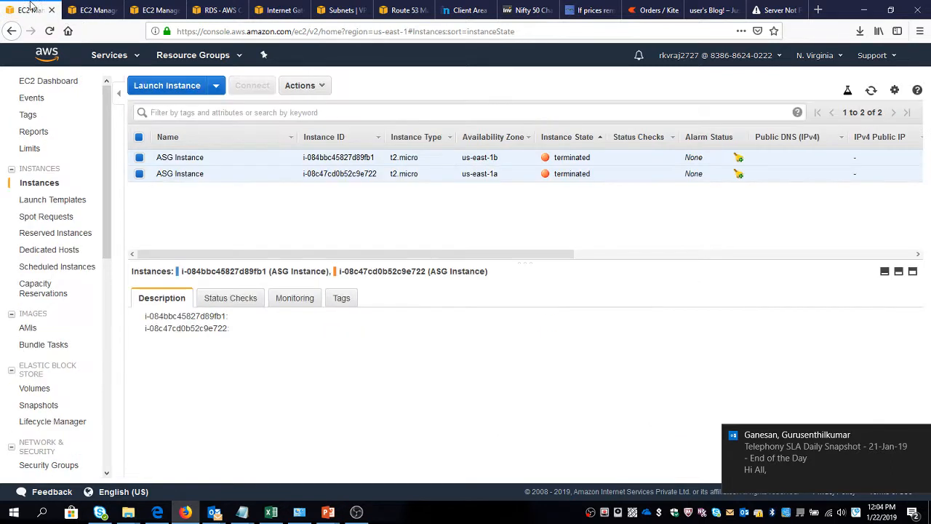
left_click(870, 93)
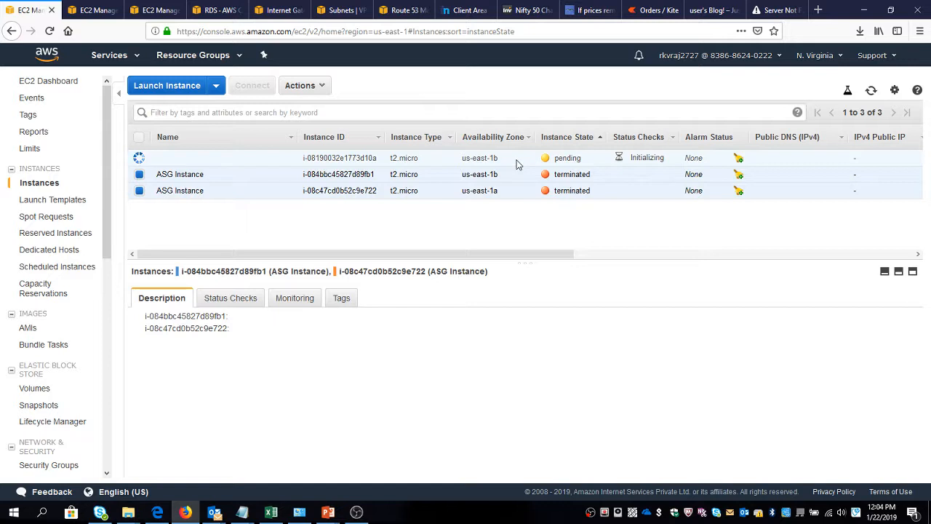
left_click(87, 9)
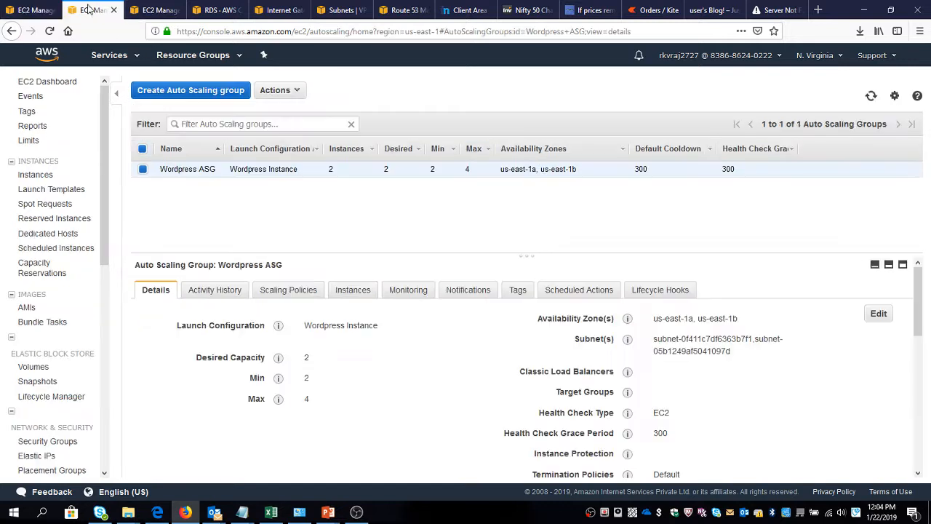
left_click(871, 97)
left_click(870, 98)
Edit the Wordpress ASG details, setting Desired Capacity to 4, Min to 4 and Max to 6.
left_click(289, 95)
left_click(273, 110)
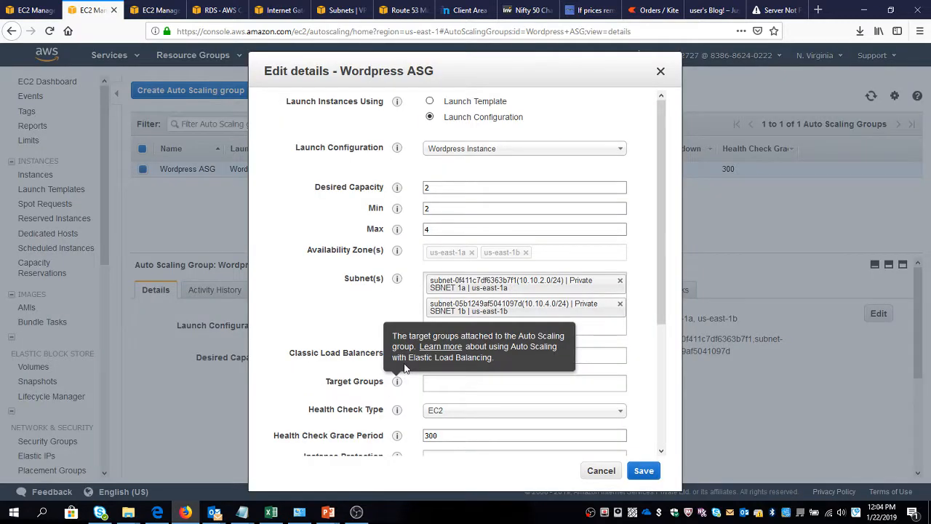
double_click(447, 188)
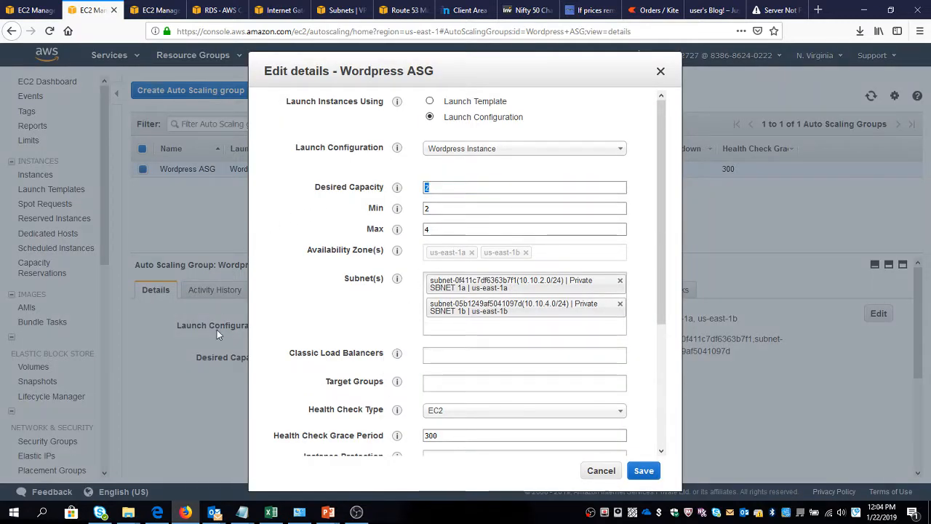
type("4")
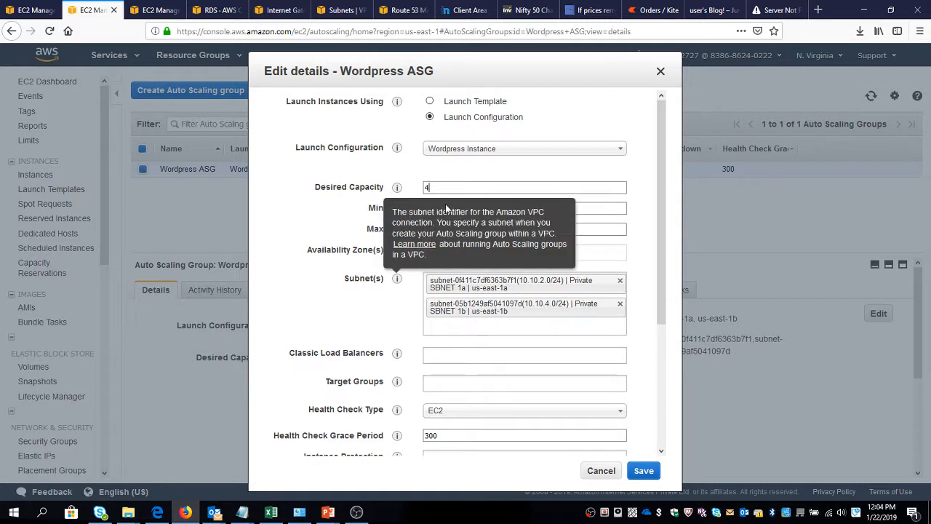
double_click(563, 206)
type("4")
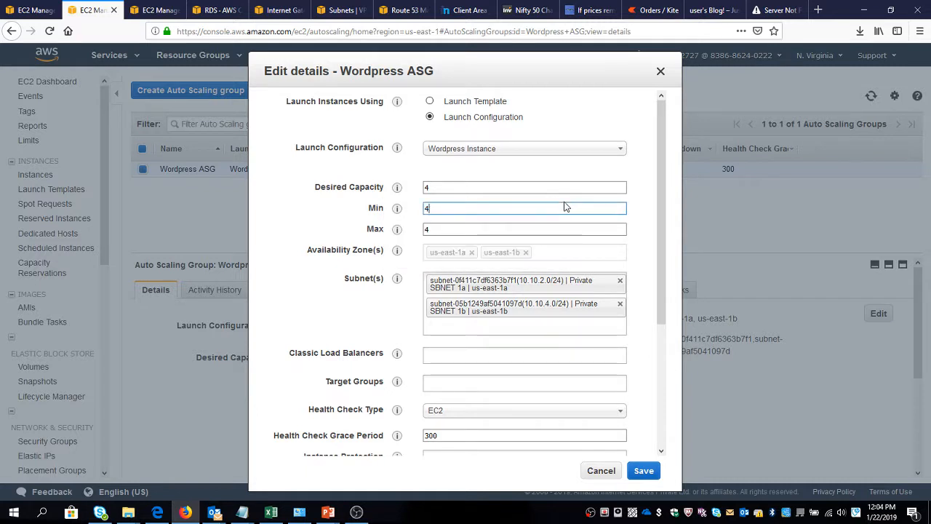
key("Tab")
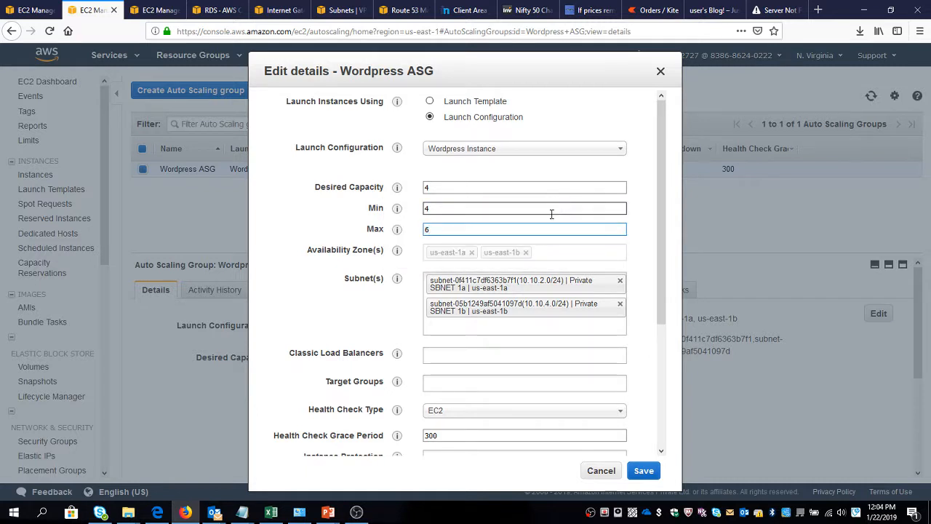
Attach the classic load balancer ELBWordpress to the Auto Scaling group and save the edited details.
left_click(461, 356)
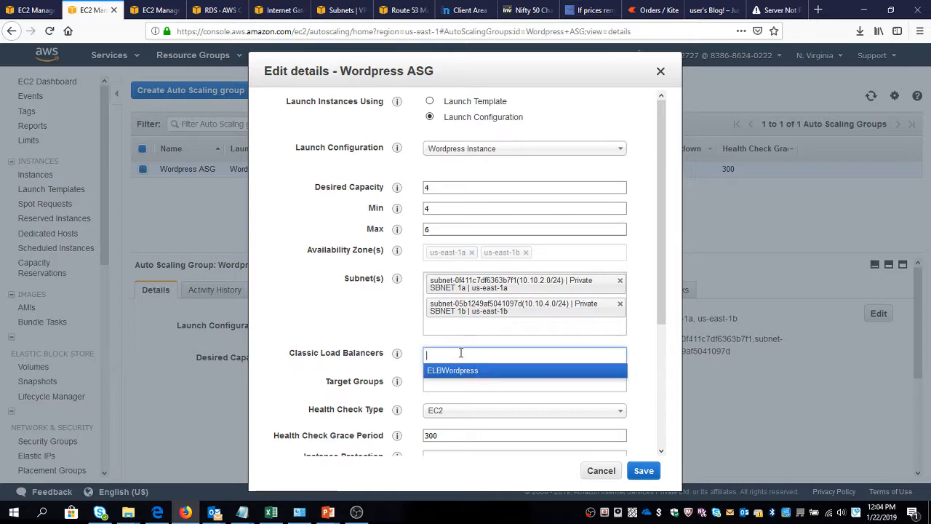
left_click(453, 371)
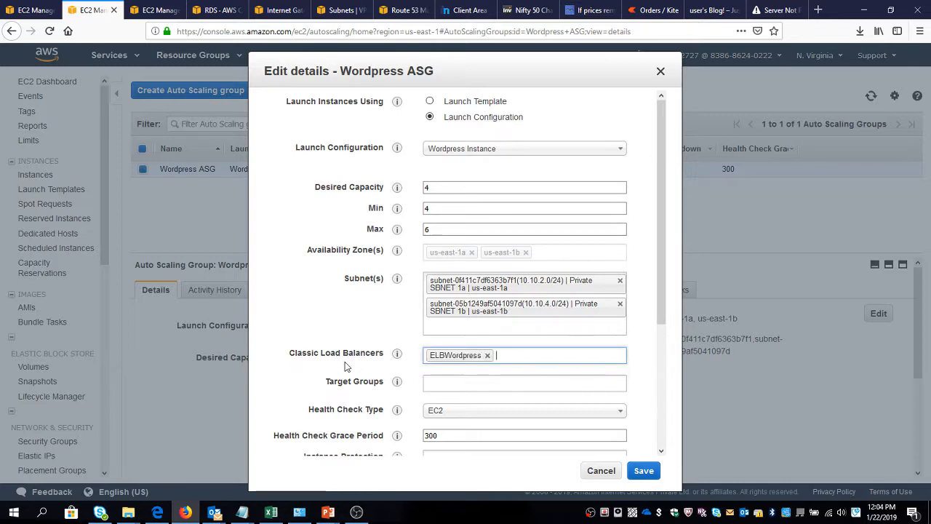
scroll(347, 365, "down", 3)
scroll(346, 365, "down", 2)
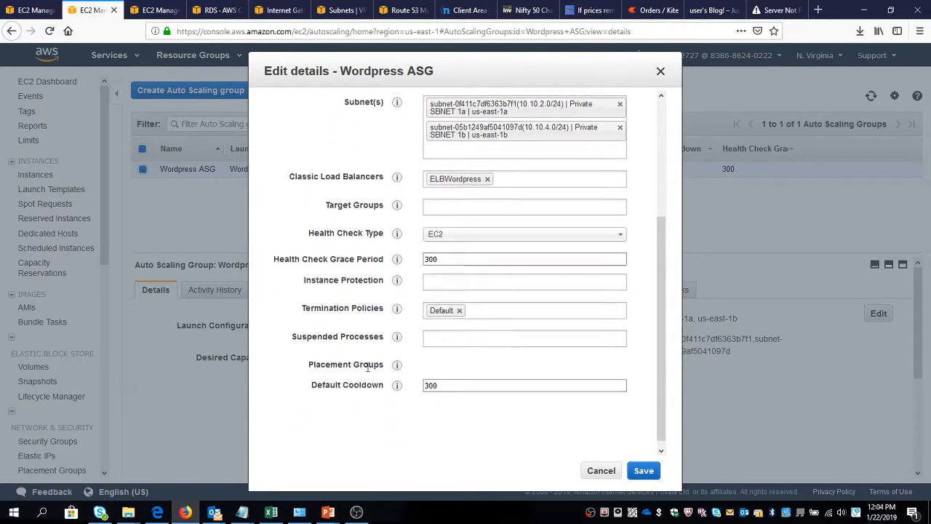
left_click(642, 471)
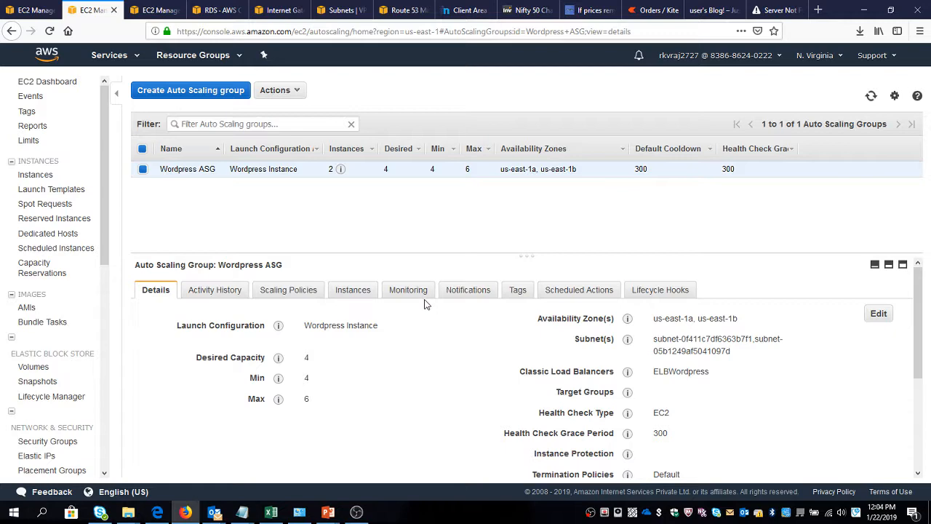
Refresh the EC2 instances list and view the details of the Wordpress HC health check in Route 53.
left_click(41, 10)
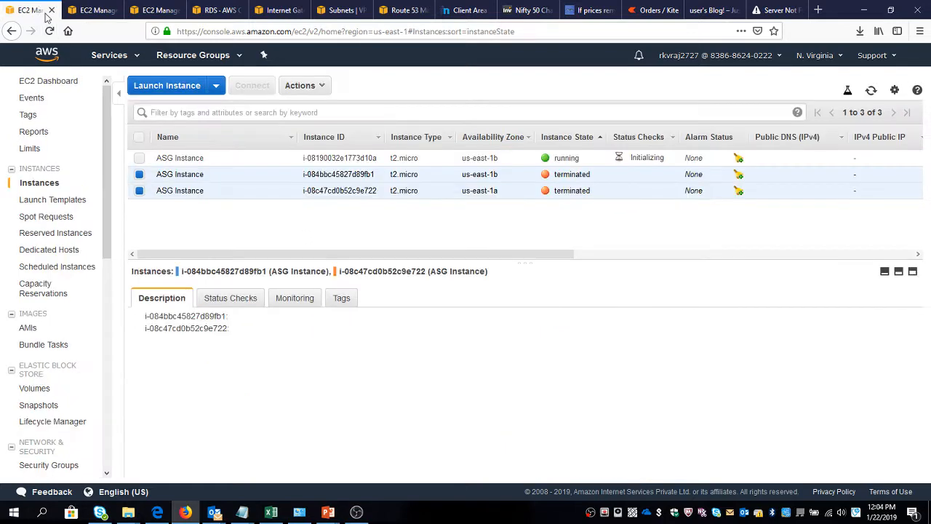
left_click(871, 92)
left_click(387, 18)
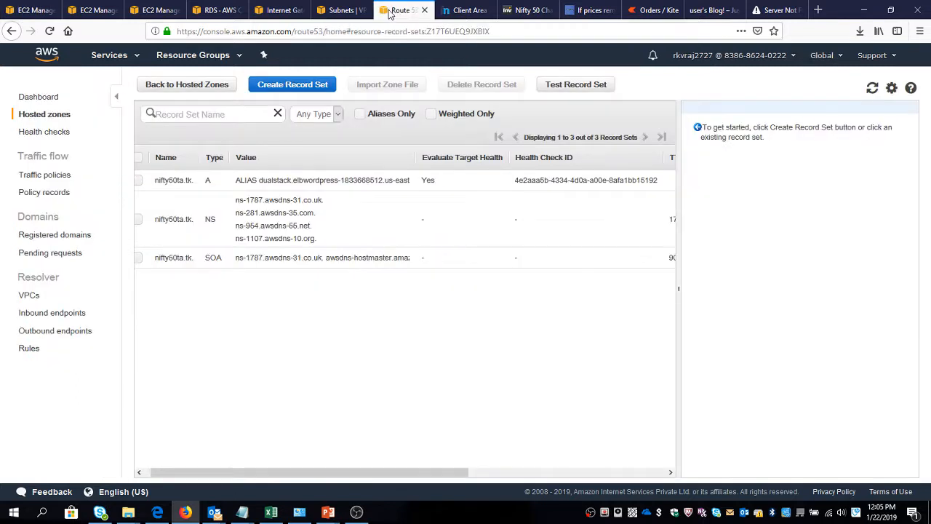
left_click(44, 133)
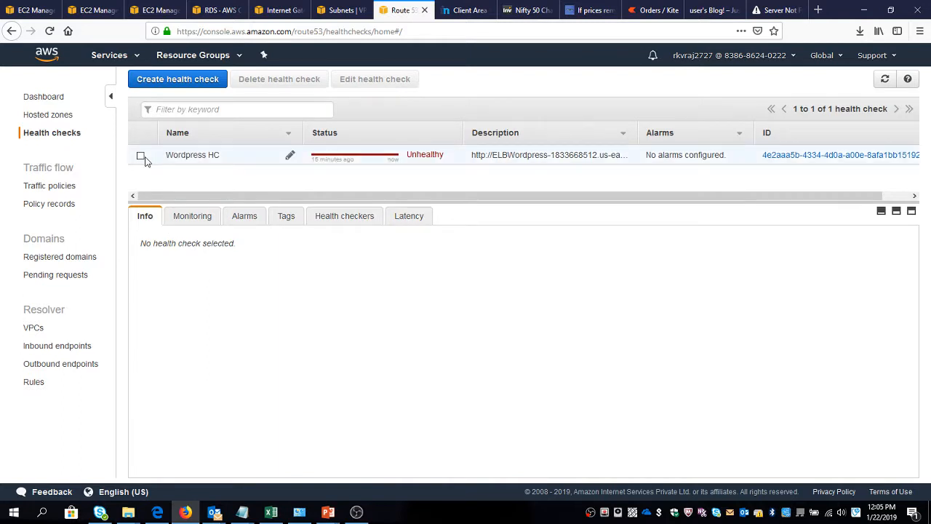
left_click(141, 157)
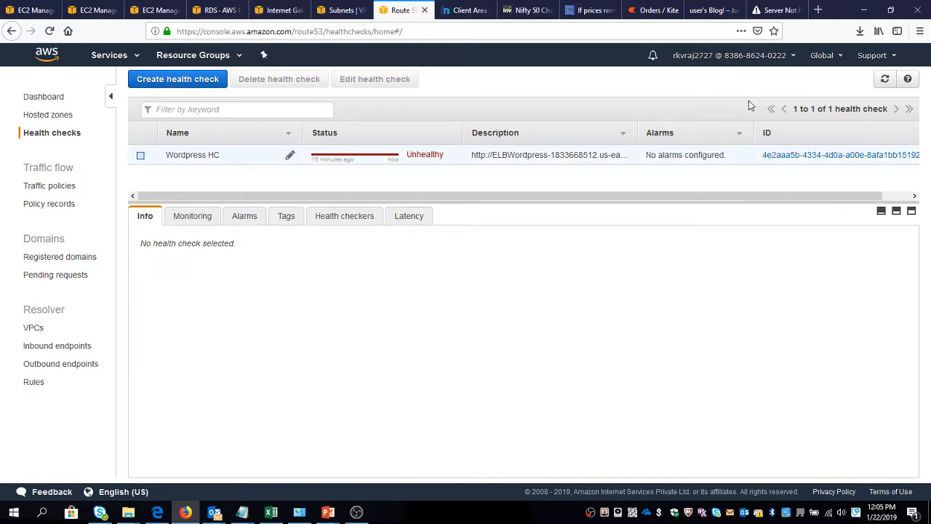
Refresh the Route 53 health checks list repeatedly to monitor the status of Wordpress HC.
left_click(886, 80)
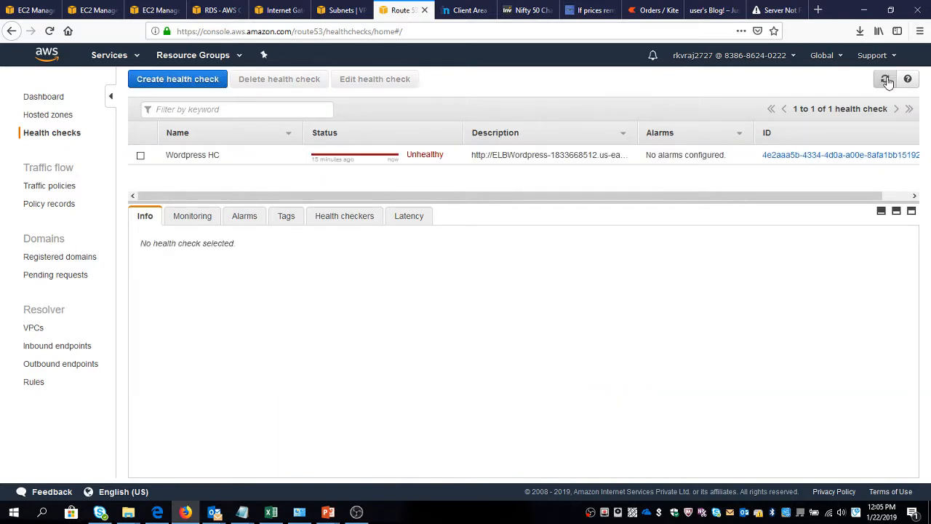
left_click(886, 80)
left_click(886, 80)
left_click(886, 80)
left_click(886, 80)
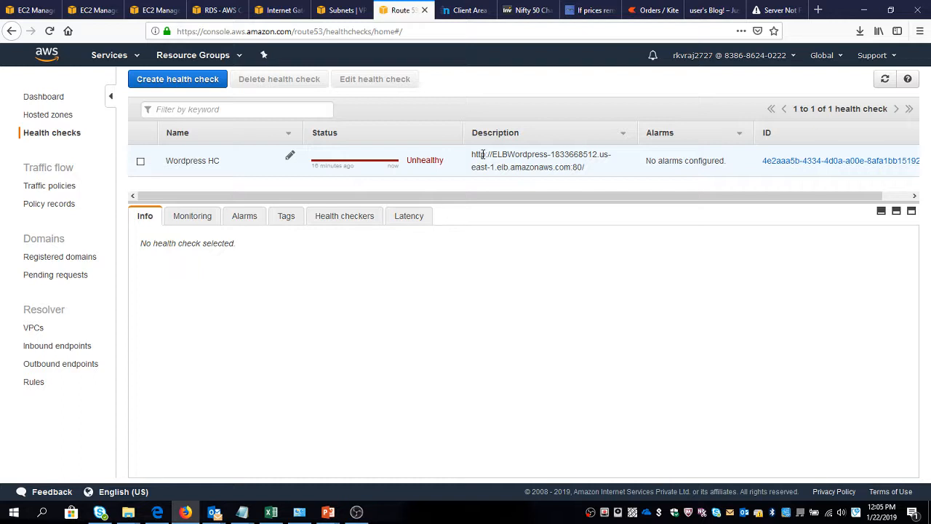
left_click(885, 78)
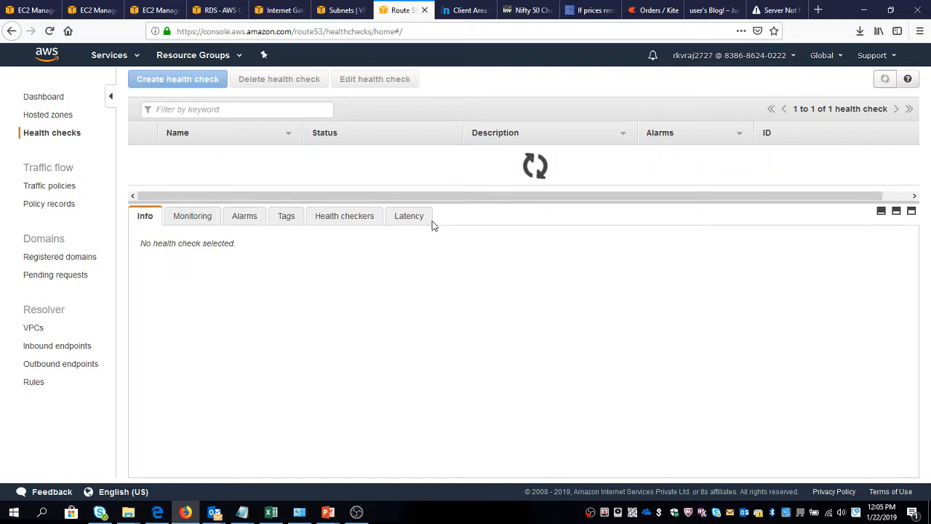
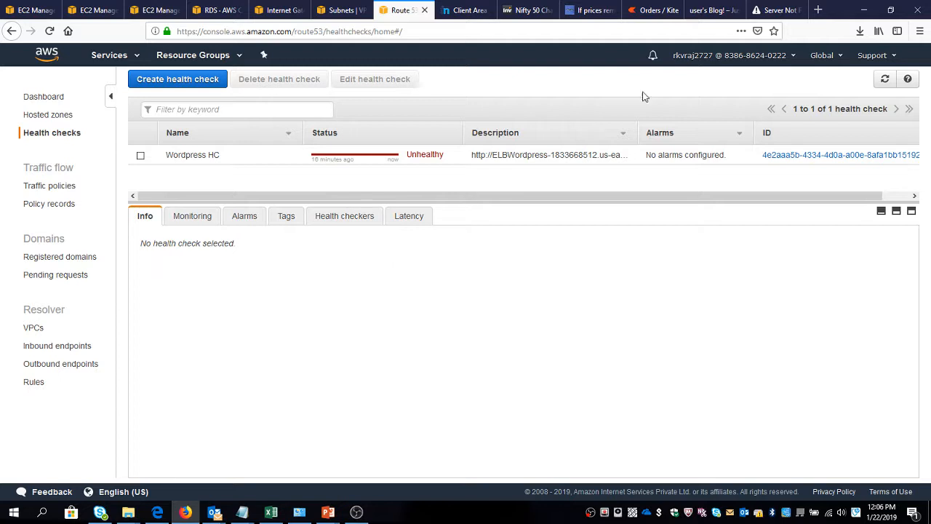
Refresh the Route 53 health checks and the EC2 instances list, and view the Wordpress ASG details.
left_click(885, 78)
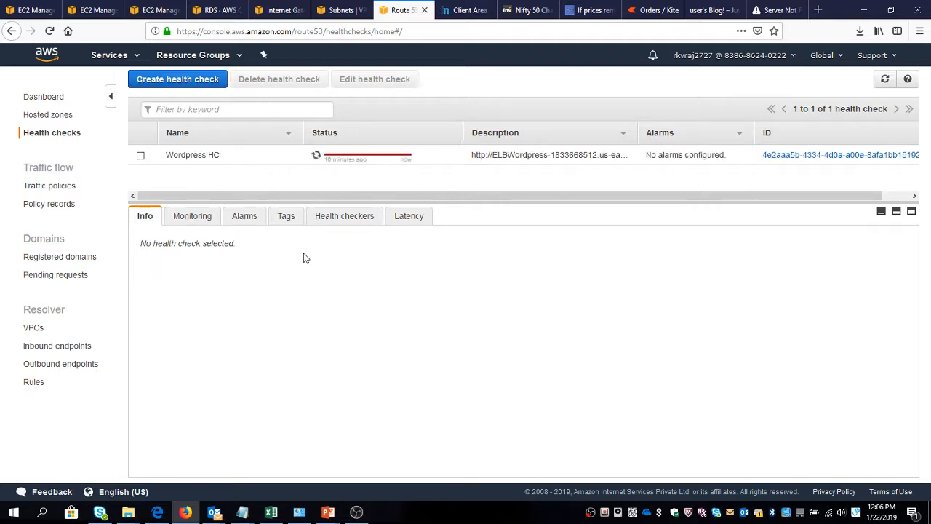
left_click(36, 10)
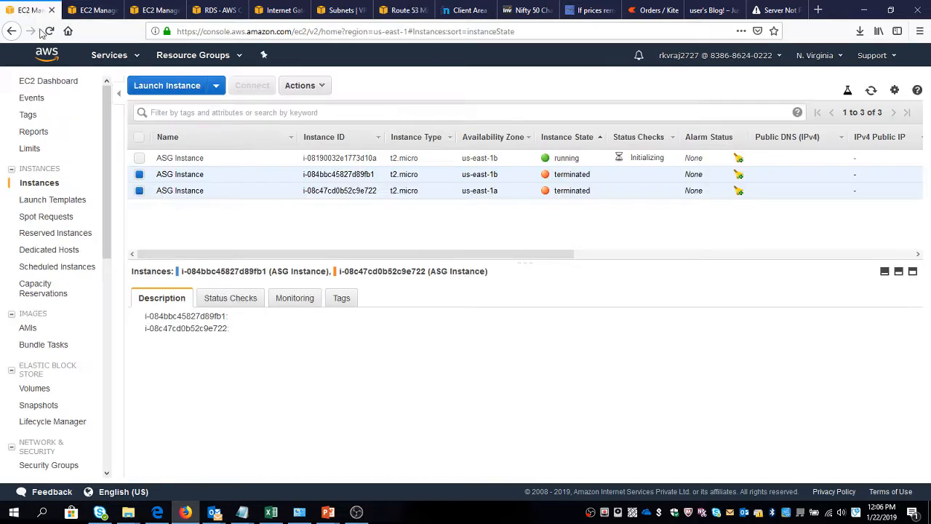
left_click(870, 90)
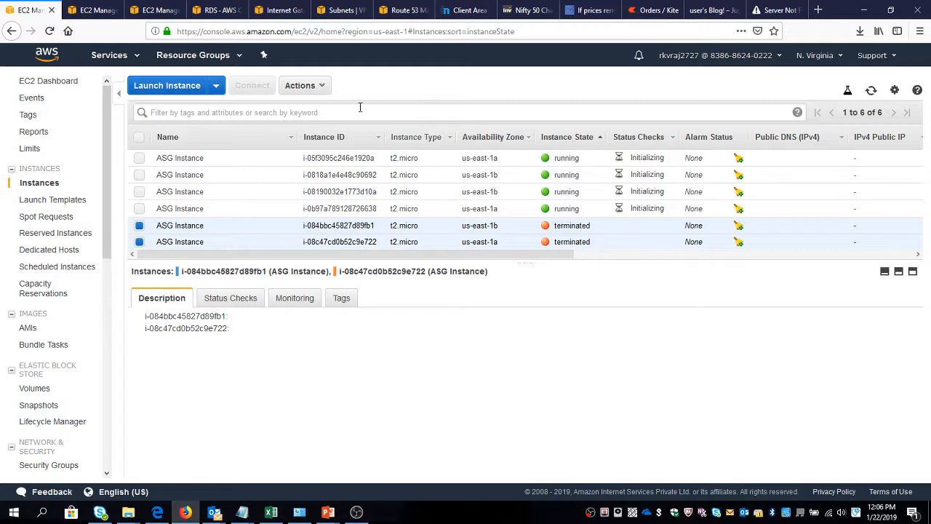
left_click(93, 10)
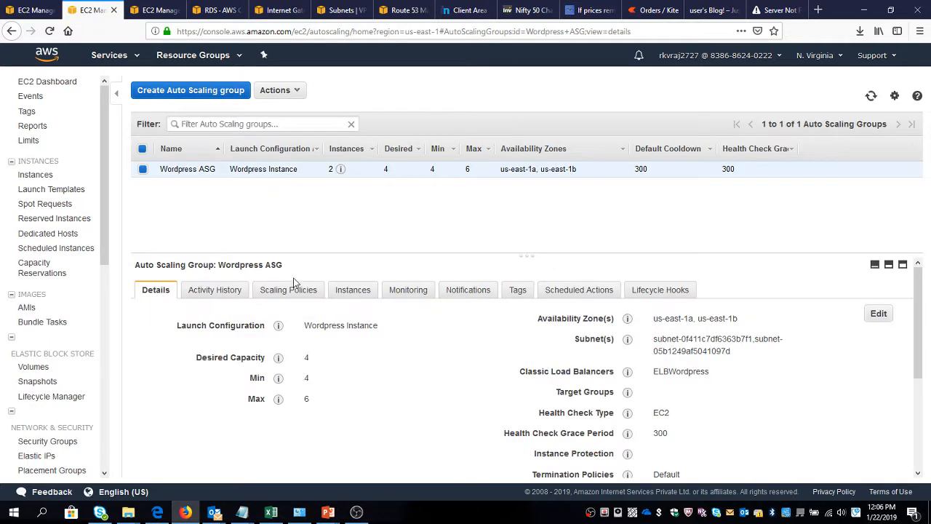
Refresh the ELBWordpress load balancer and check the service status of its registered instances.
left_click(154, 9)
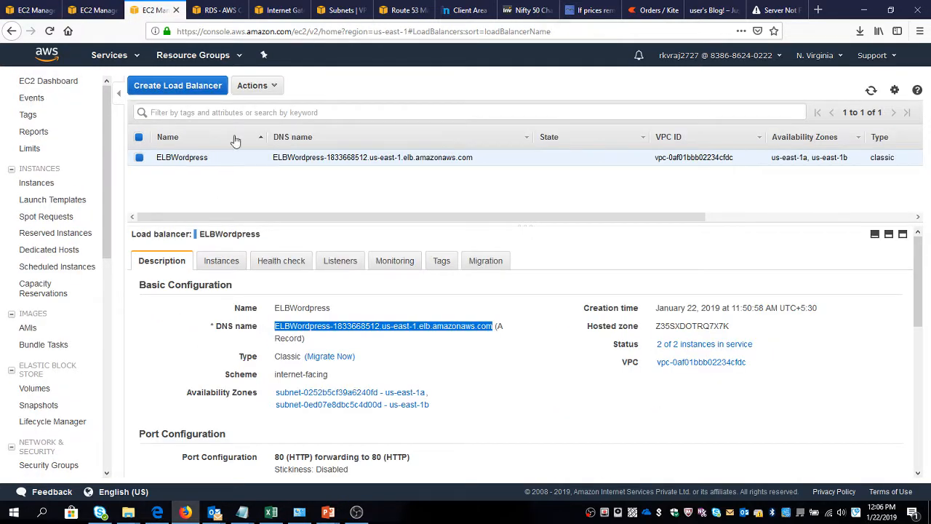
left_click(871, 90)
left_click(225, 263)
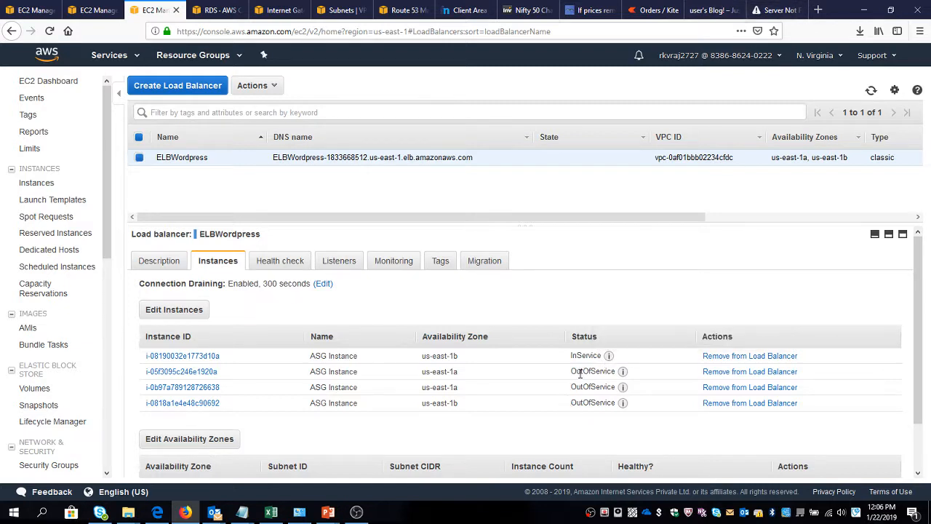
left_click(873, 90)
Enlarge the EC2 instances list area to show all rows, and refresh the instance statuses of ELBWordpress again.
left_click(24, 11)
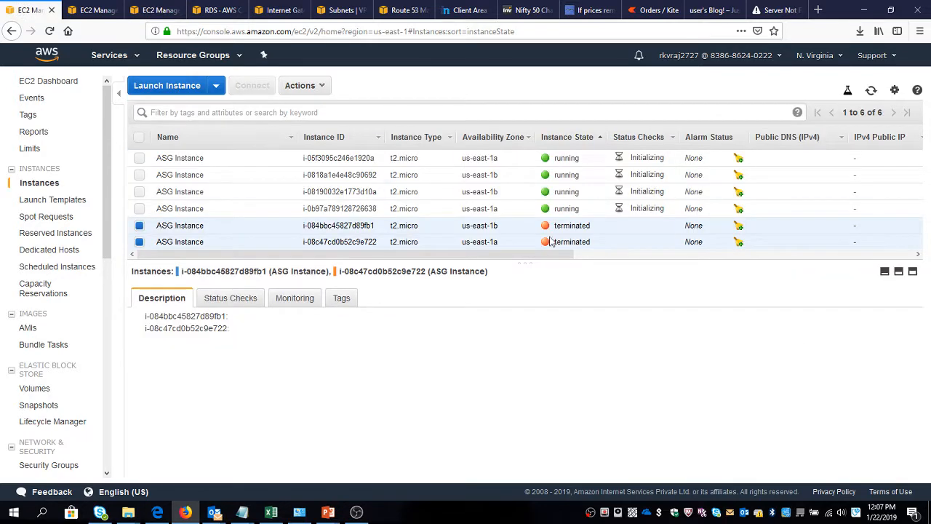
left_click_drag(561, 261, 553, 313)
left_click(177, 5)
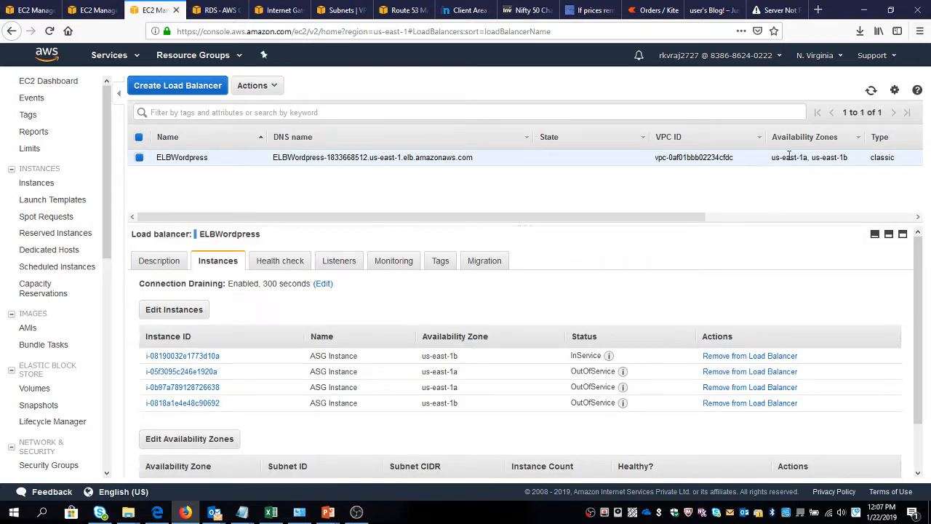
left_click(871, 91)
Refresh the EC2 instances list and the Wordpress ASG Auto Scaling group to check their current instances.
left_click(37, 183)
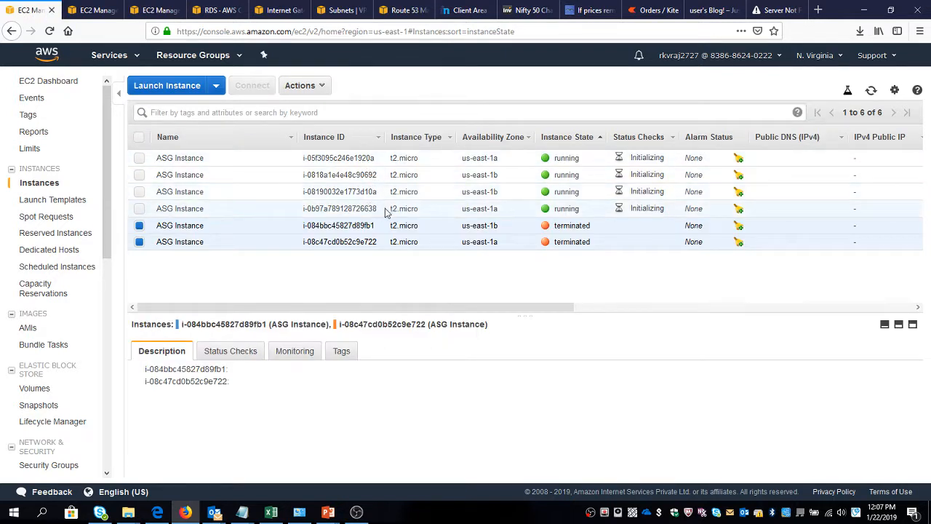
left_click(871, 89)
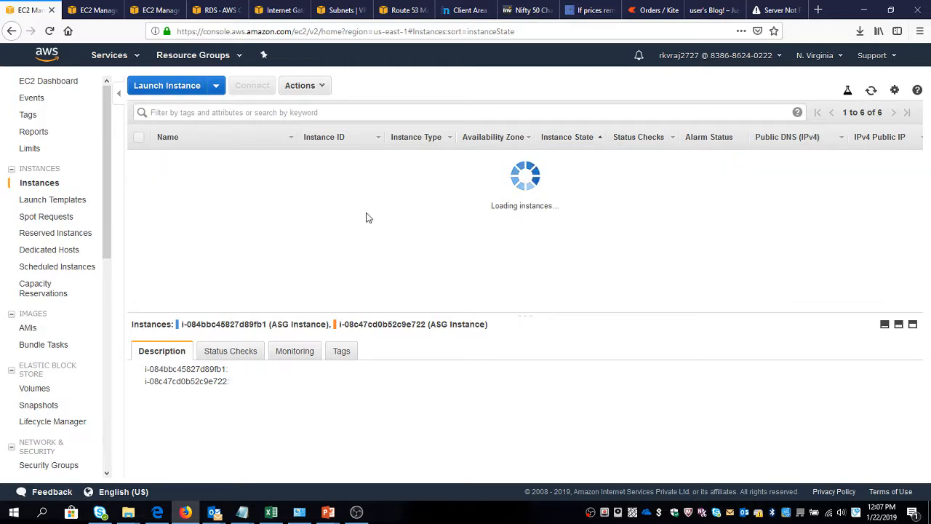
left_click(96, 9)
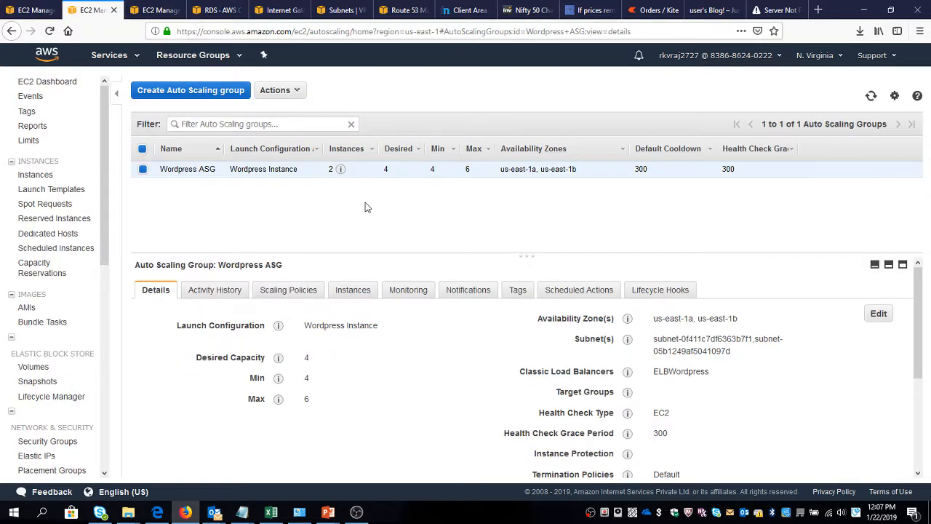
left_click(871, 97)
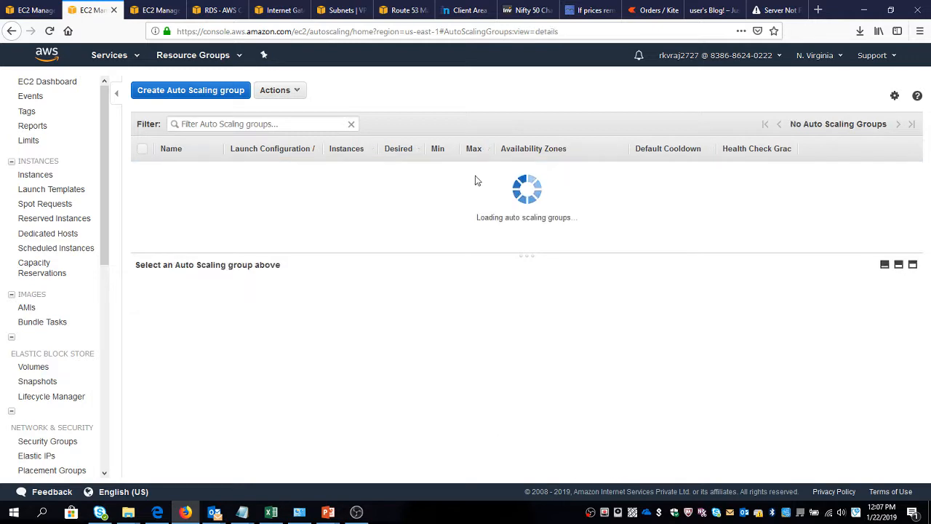
Refresh the ELBWordpress instance statuses and reload the WordPress site at the load balancer's DNS address.
left_click(154, 11)
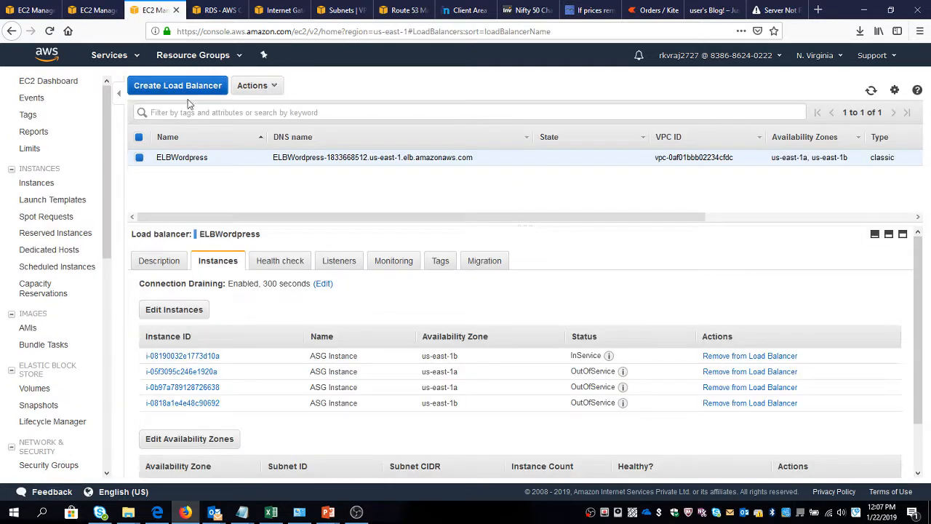
left_click(871, 91)
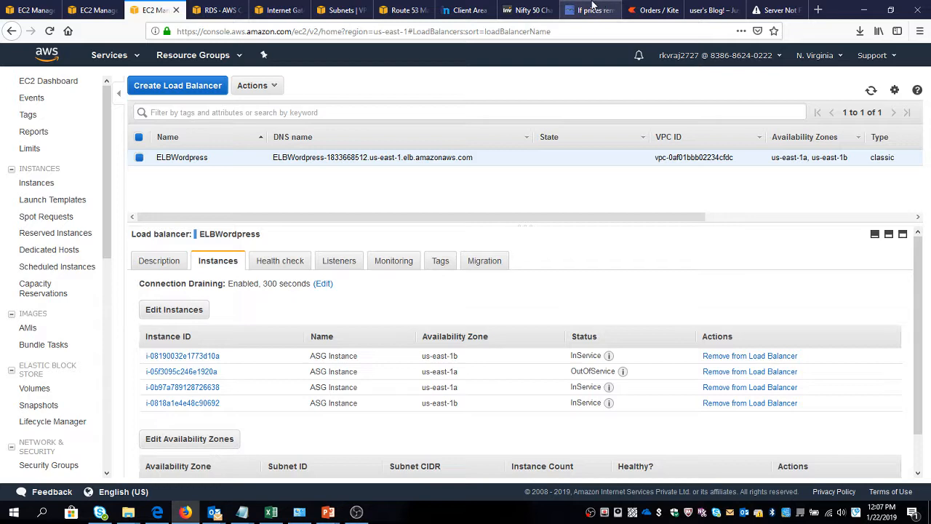
left_click(715, 10)
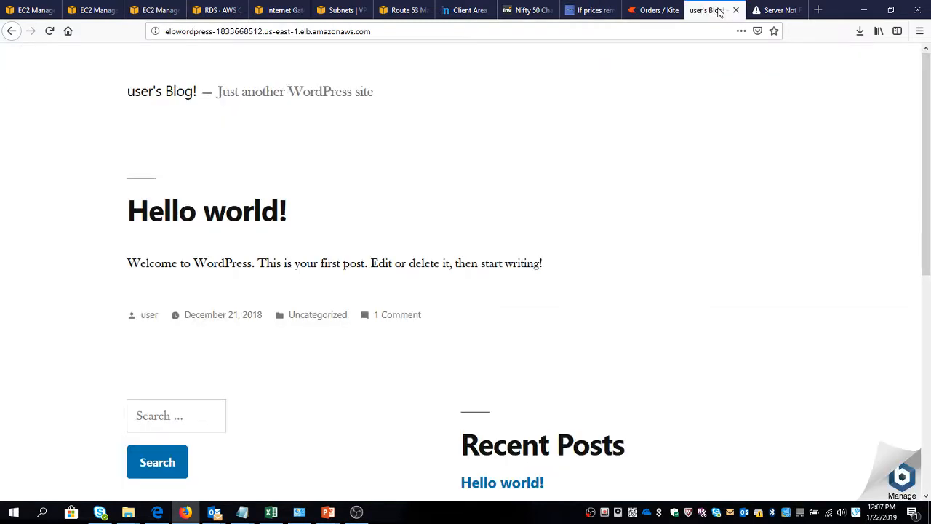
left_click(771, 10)
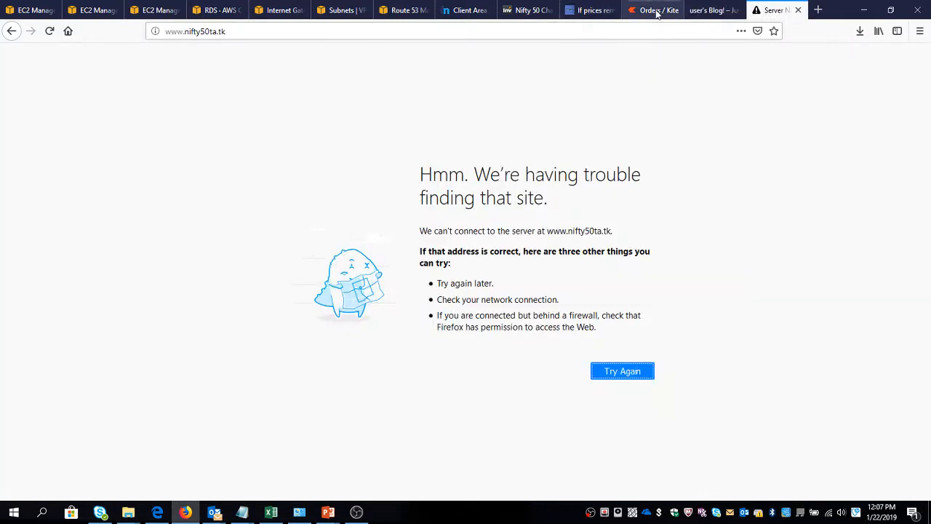
left_click(709, 10)
left_click(529, 30)
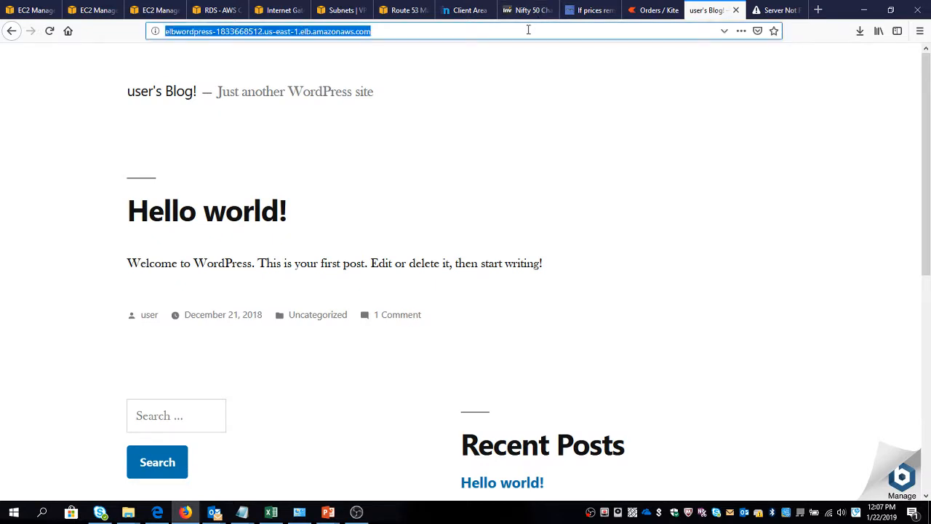
key("Return")
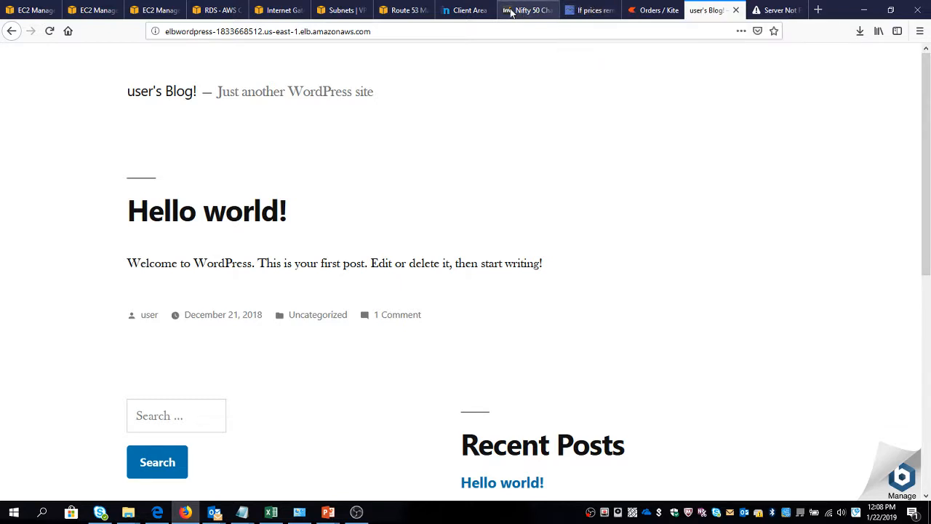
View the Wordpress HC health check details in Route 53 and refresh its status.
left_click(403, 11)
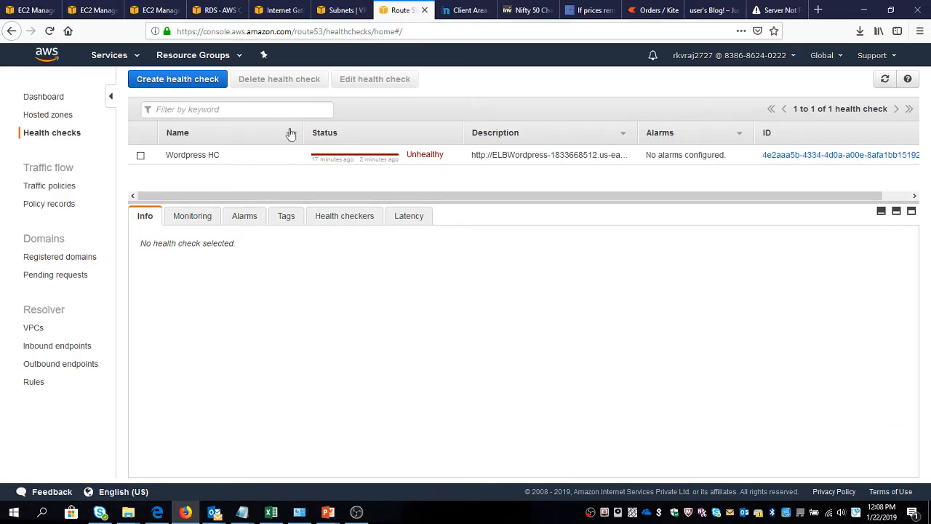
left_click(140, 155)
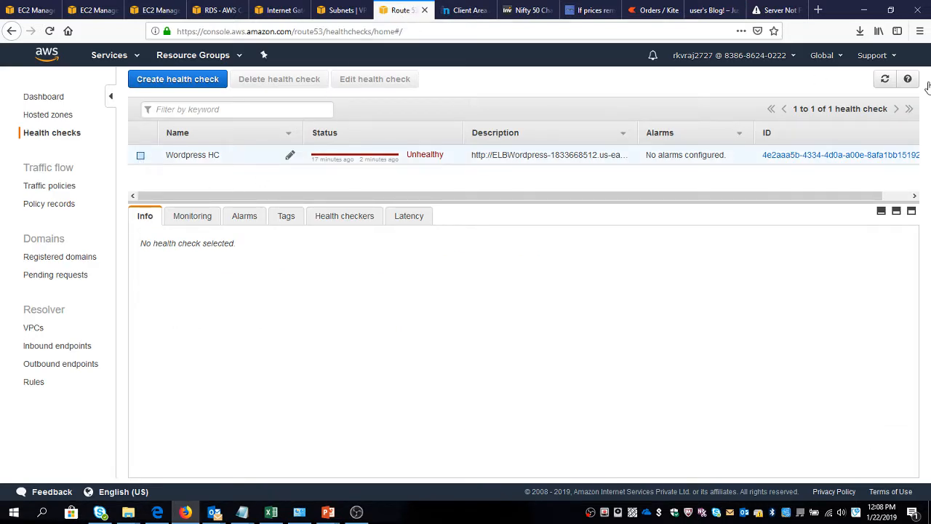
left_click(885, 79)
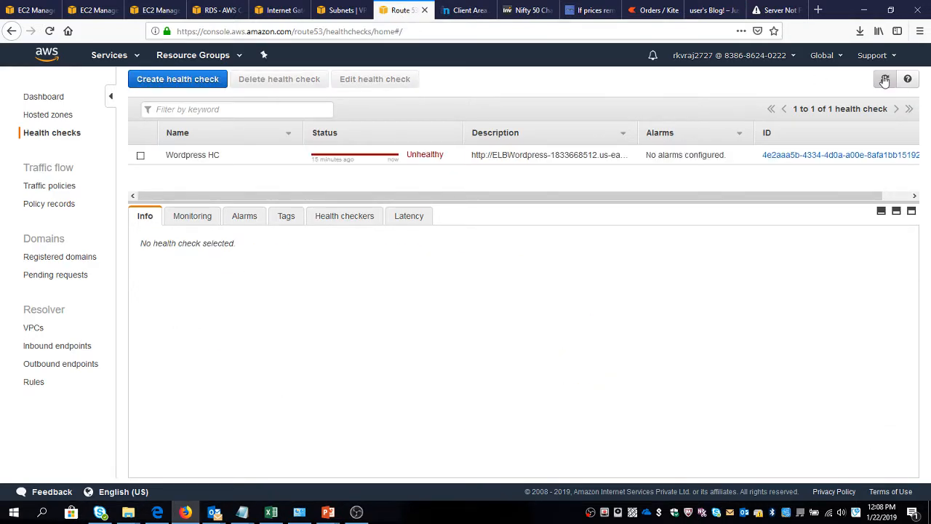
left_click(885, 79)
Review the advanced configuration of the Wordpress HC health check, leave it without saving, and refresh its status.
left_click(158, 154)
left_click(372, 79)
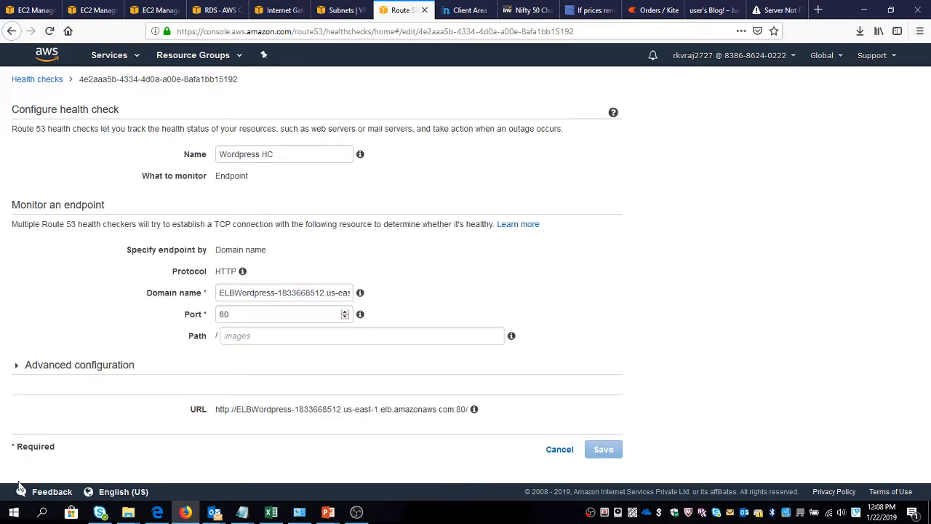
left_click(51, 367)
scroll(51, 369, "down", 5)
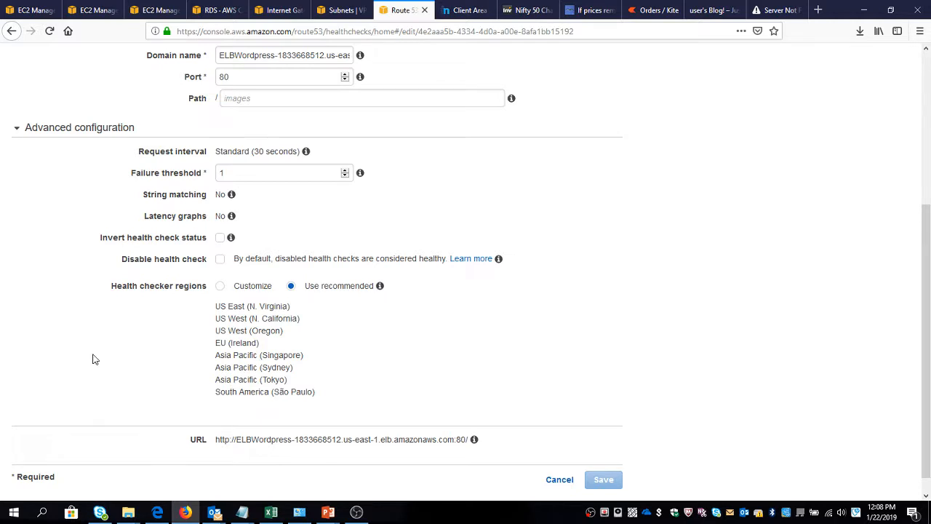
scroll(93, 359, "down", 1)
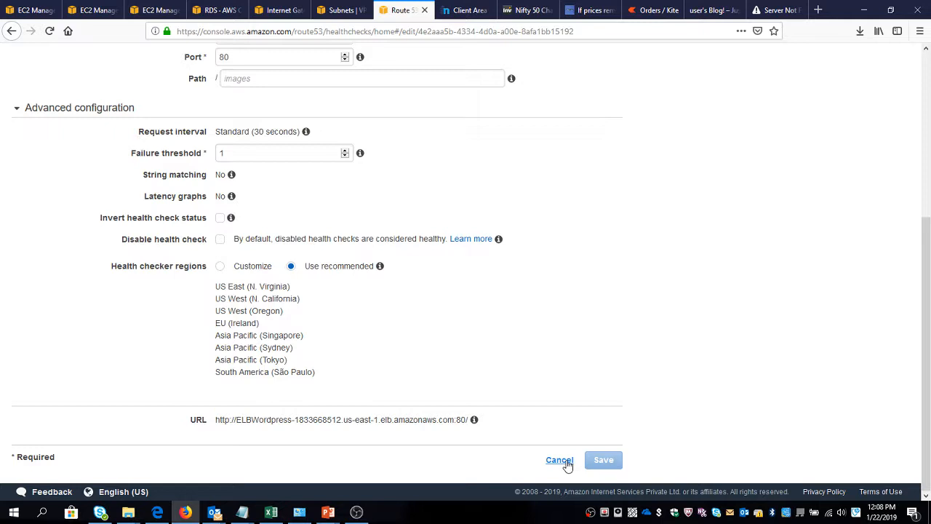
left_click(559, 459)
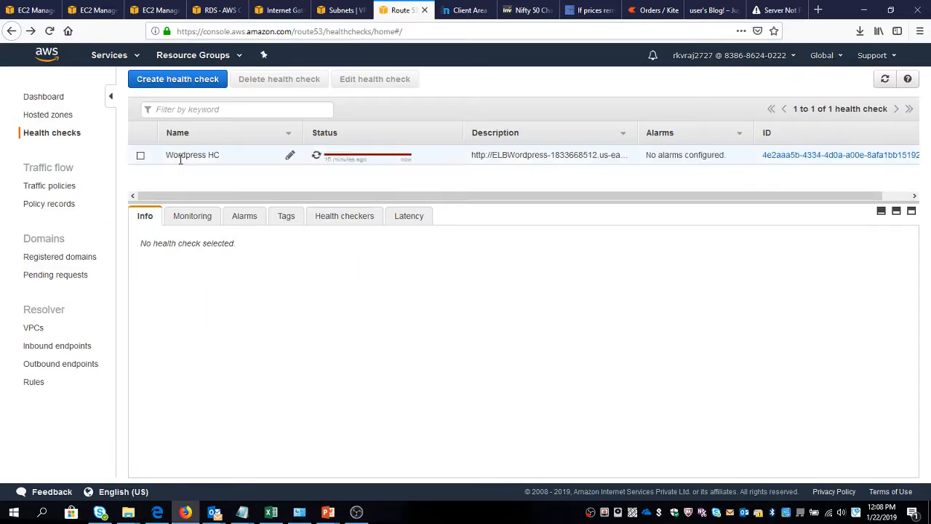
left_click(141, 156)
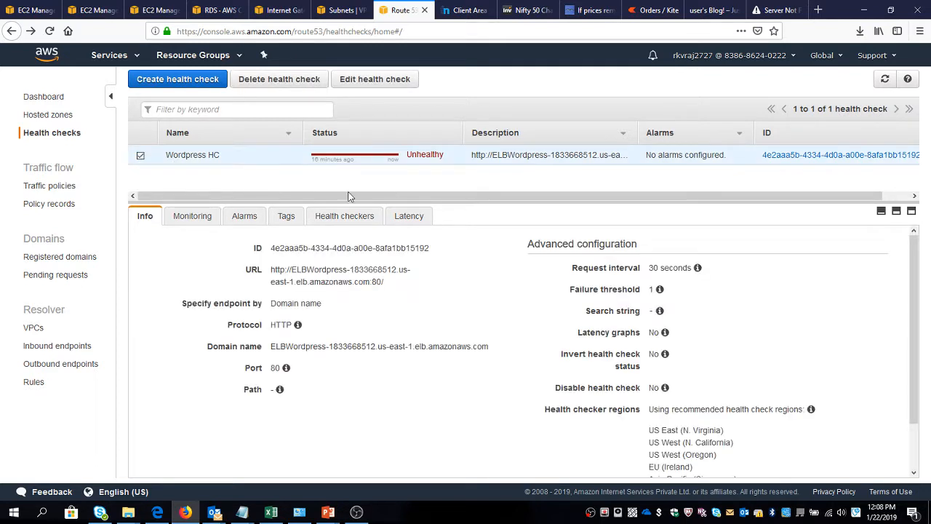
left_click(886, 80)
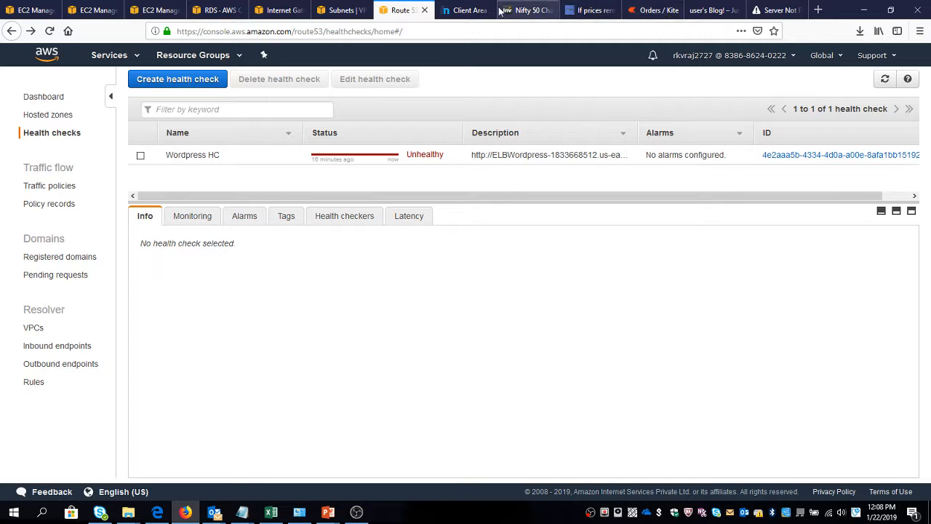
left_click(469, 10)
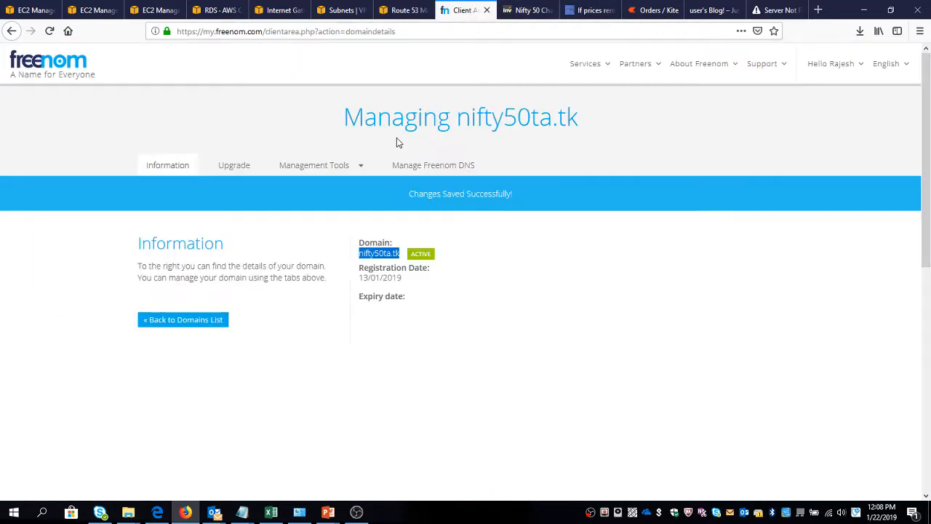
left_click(775, 11)
left_click(349, 32)
left_click(349, 32)
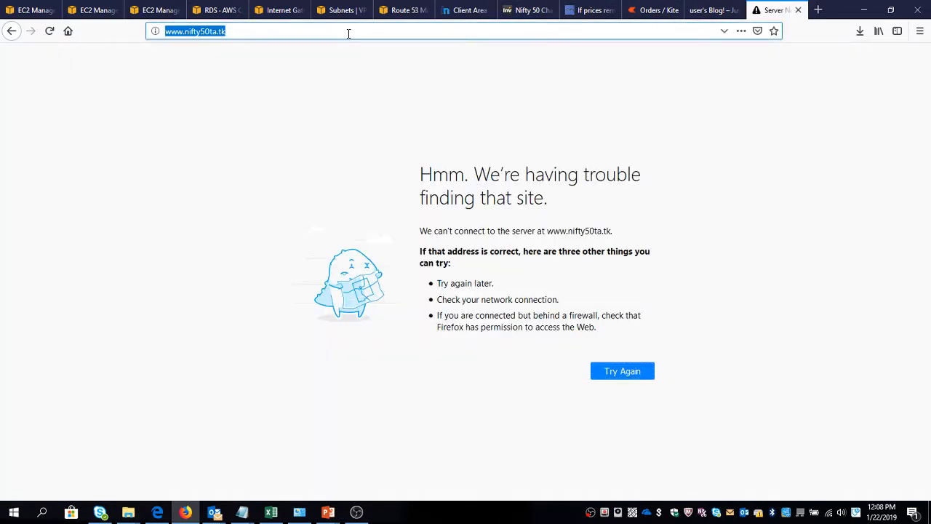
key("Return")
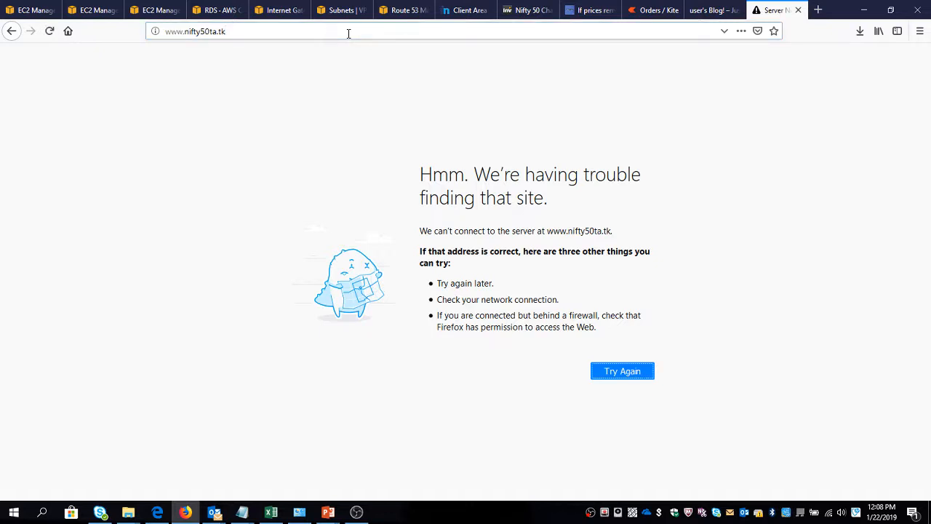
Load nifty50ta.tk without the www prefix and compare it with the site at the load balancer's address.
left_click(348, 33)
key("Home")
key("ctrl+shift+Right")
key("BackSpace")
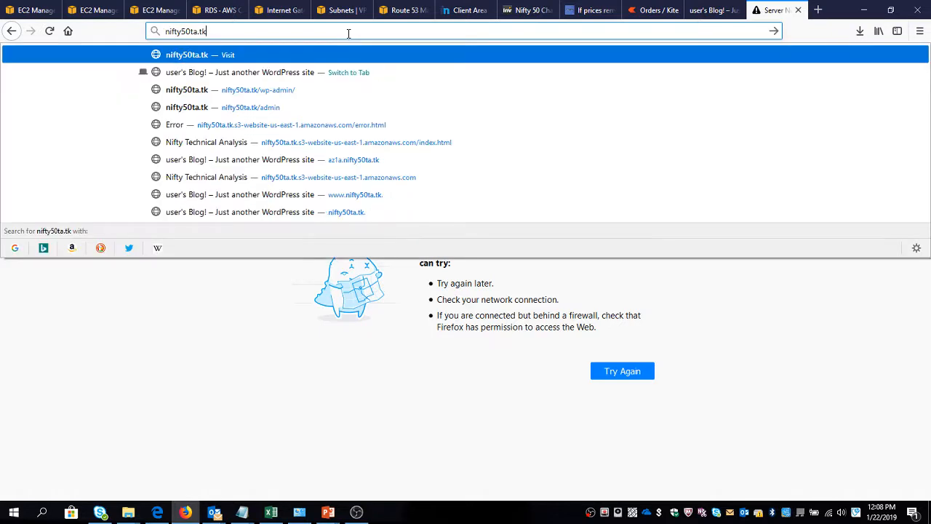
key("Return")
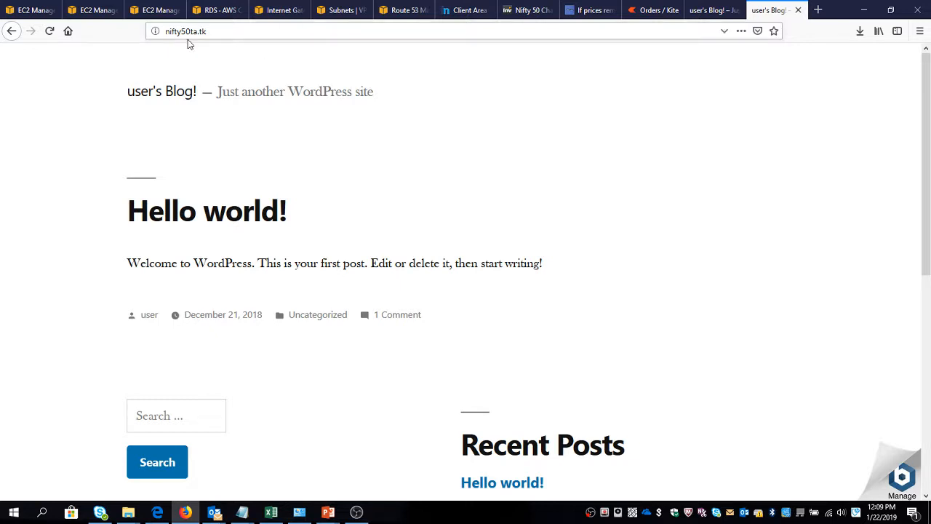
left_click(714, 11)
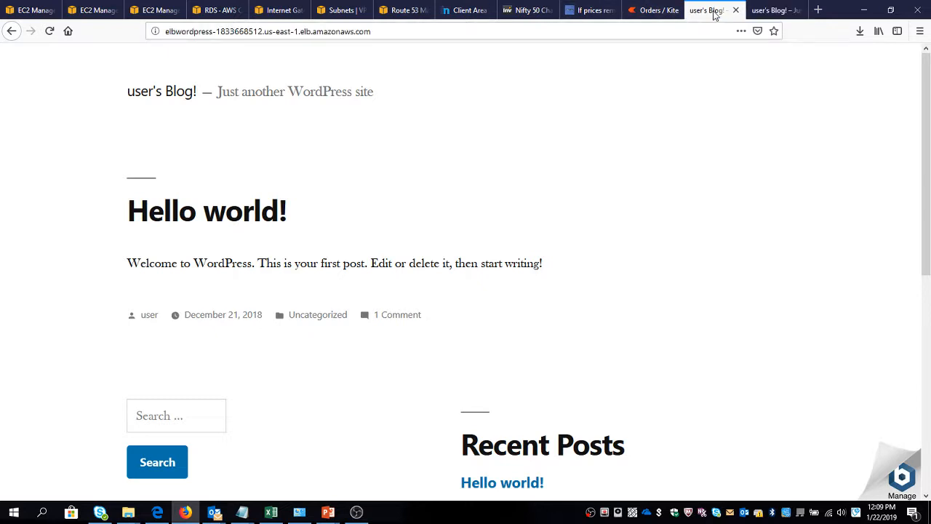
key("ctrl+Tab")
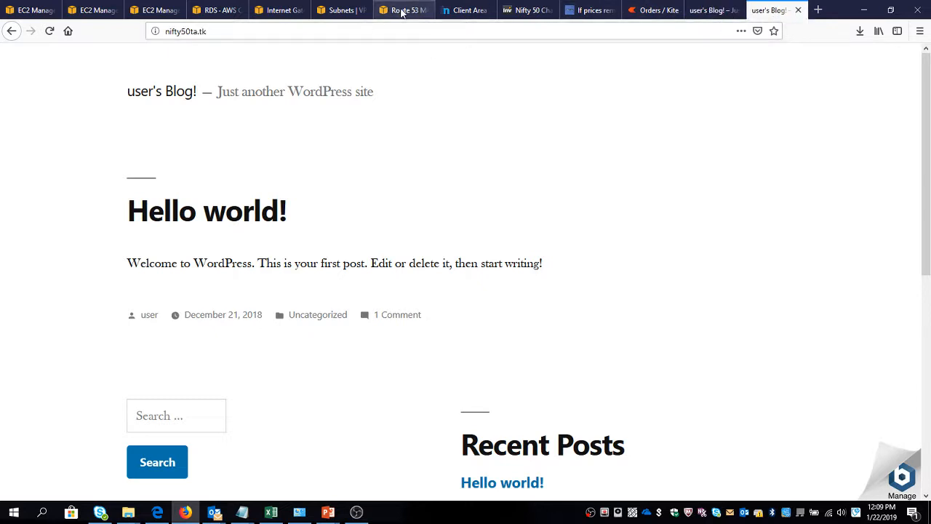
Compare the WordPress page at the load balancer's address with the same page at nifty50ta.tk.
left_click(715, 11)
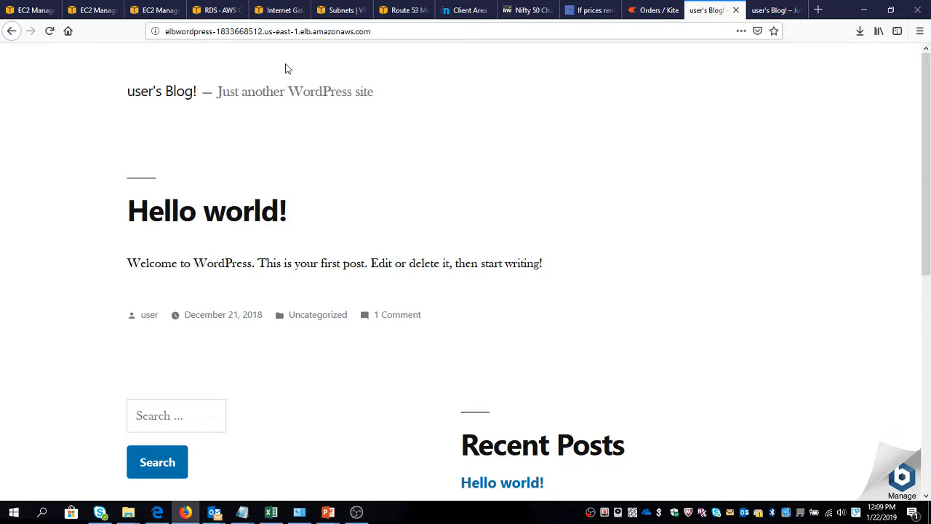
left_click(279, 31)
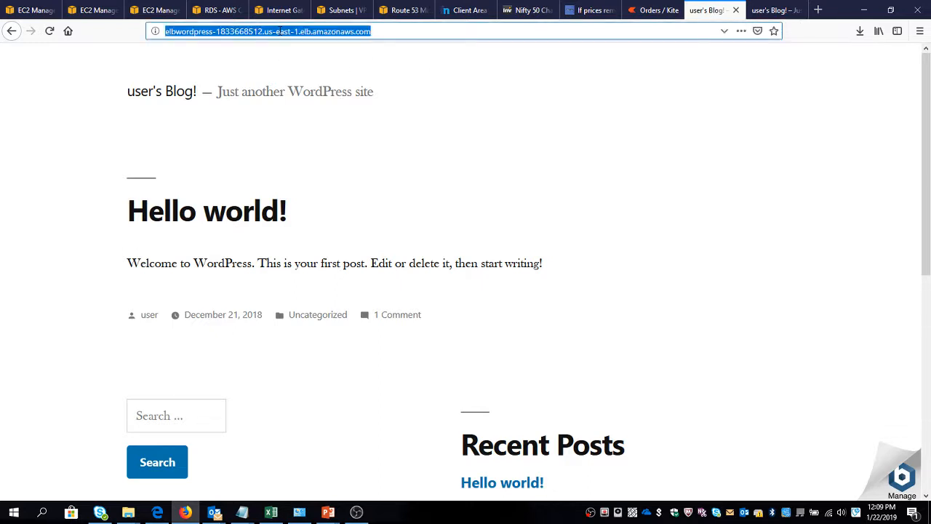
left_click(380, 83)
left_click(786, 8)
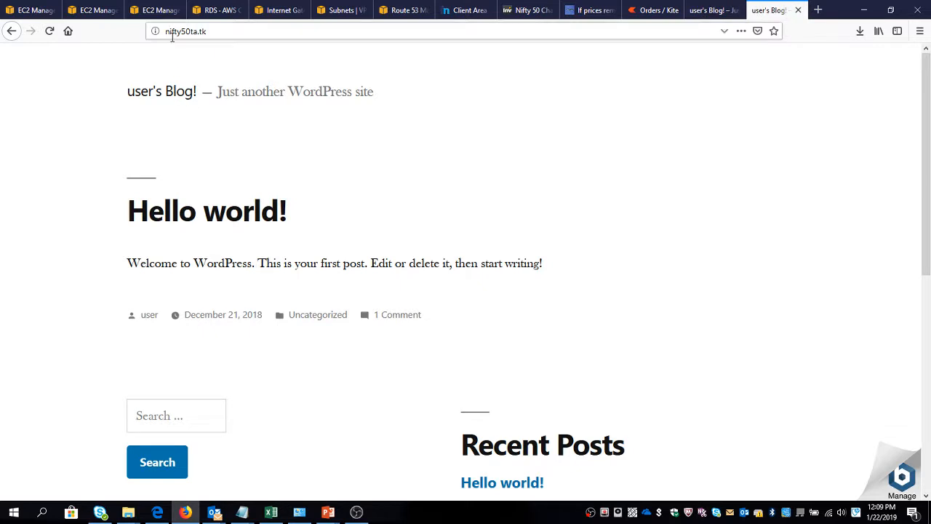
left_click(211, 32)
left_click(210, 31)
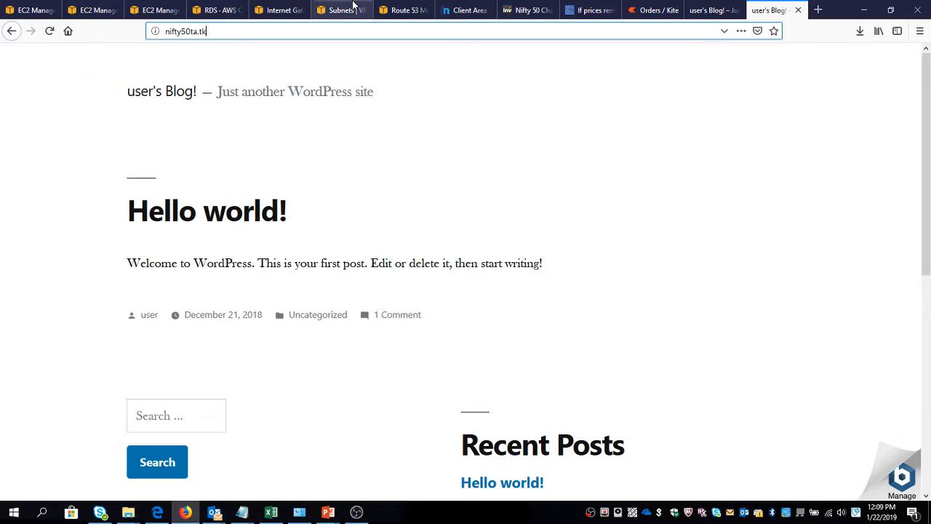
Refresh the Wordpress HC health check status in Route 53 and view the check's details.
left_click(399, 8)
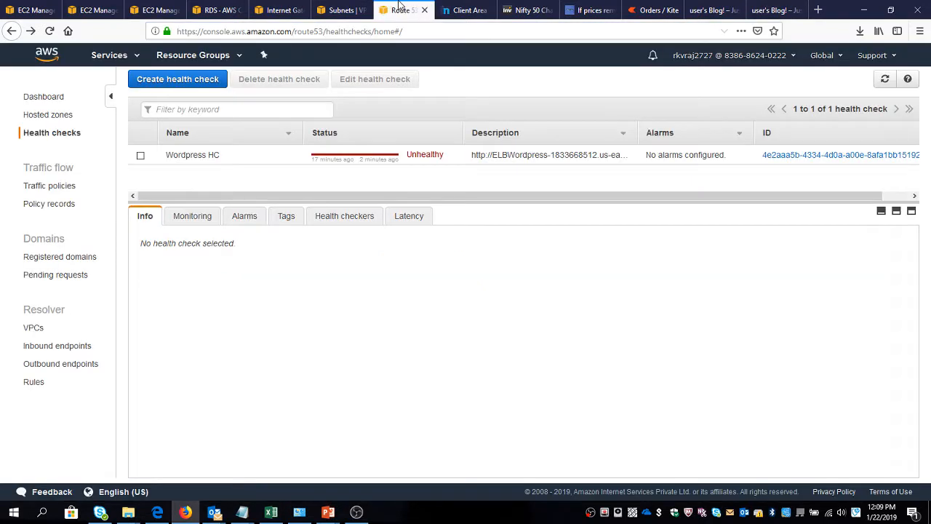
left_click(141, 155)
left_click(885, 79)
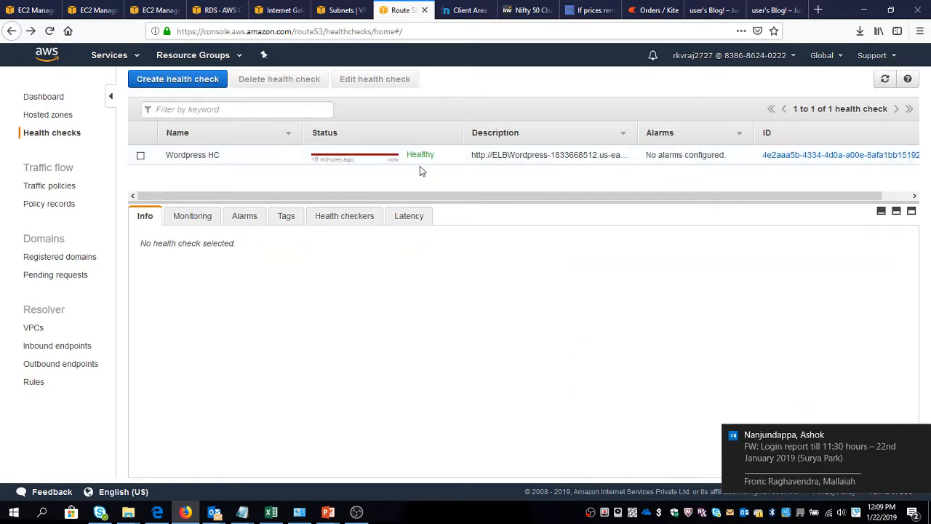
left_click(141, 156)
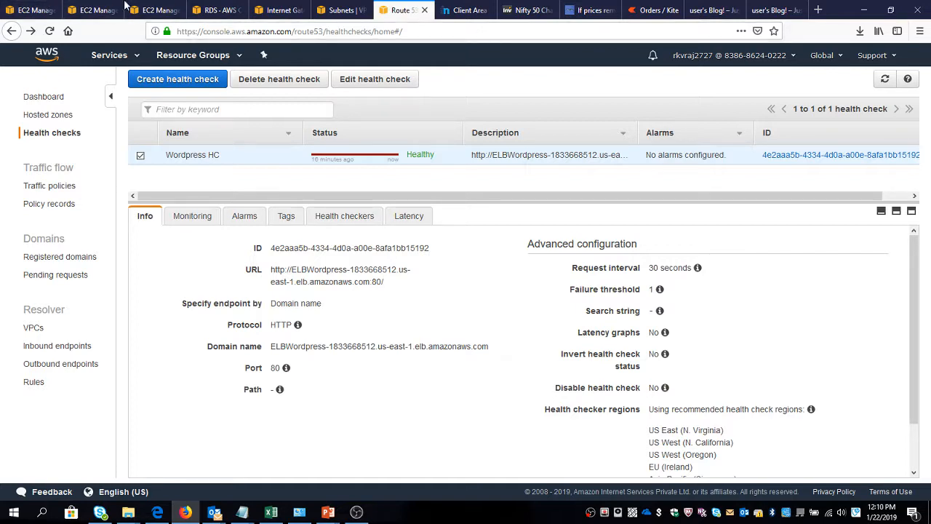
Refresh the EC2 instance list, then save Wordpress ASG with desired capacity 2, minimum 2 and maximum 4.
left_click(52, 12)
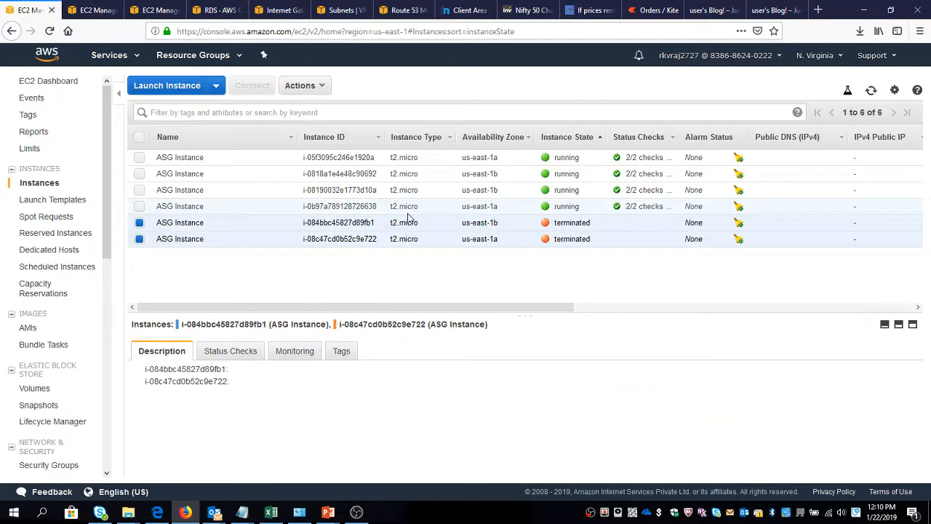
left_click(871, 90)
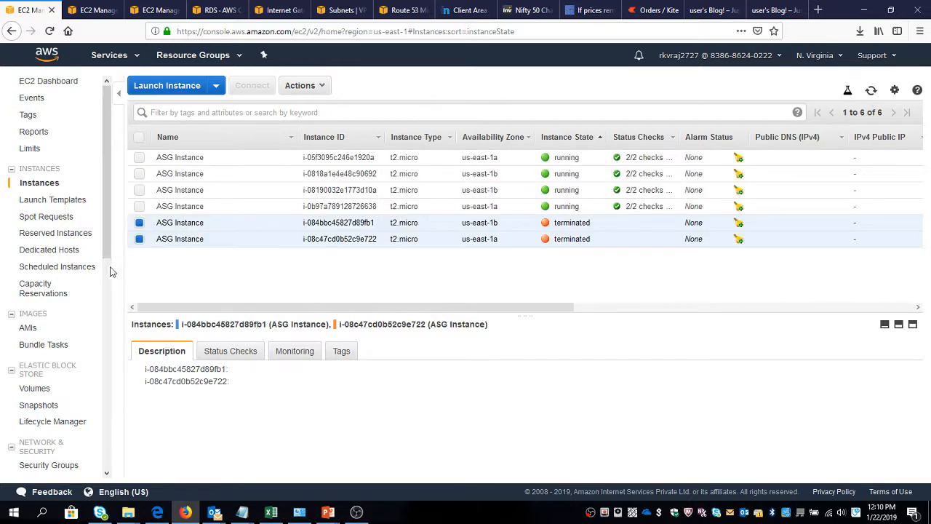
left_click(93, 11)
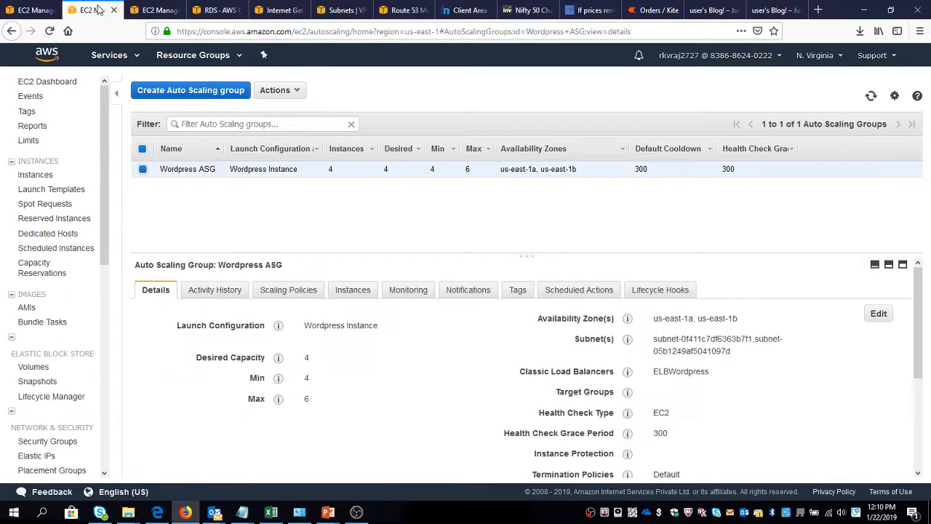
left_click(275, 90)
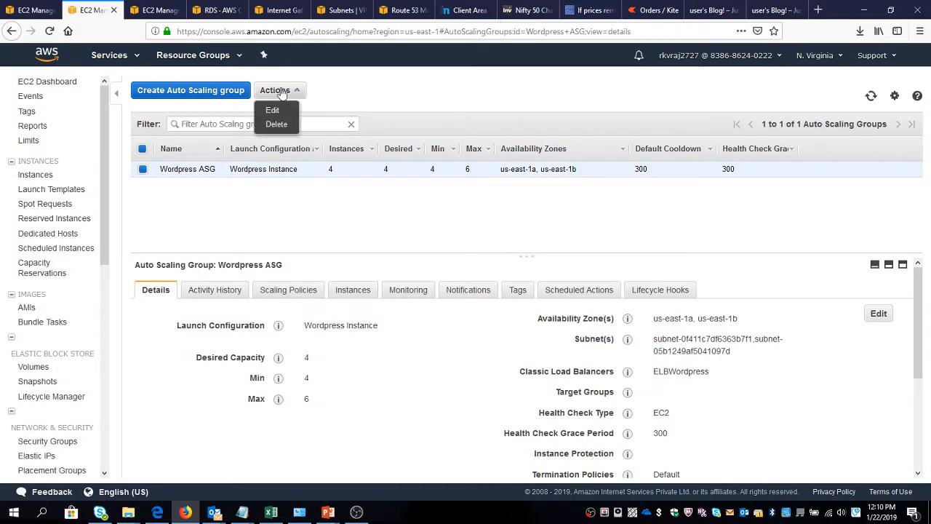
left_click(272, 110)
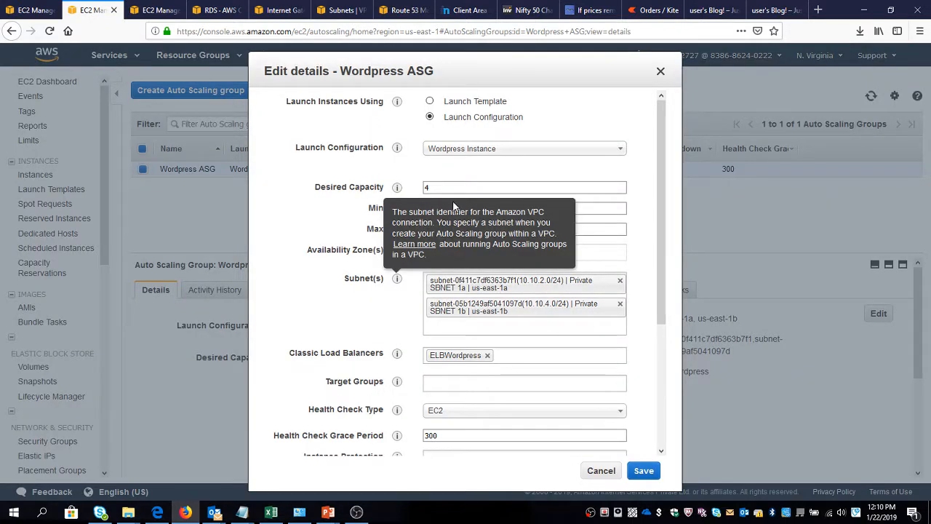
type("2")
key("Tab")
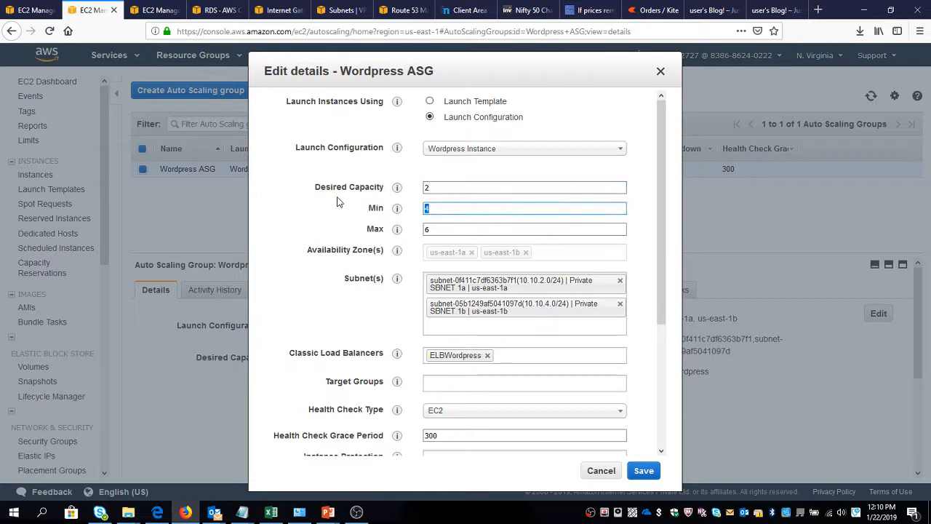
type("2")
key("Tab")
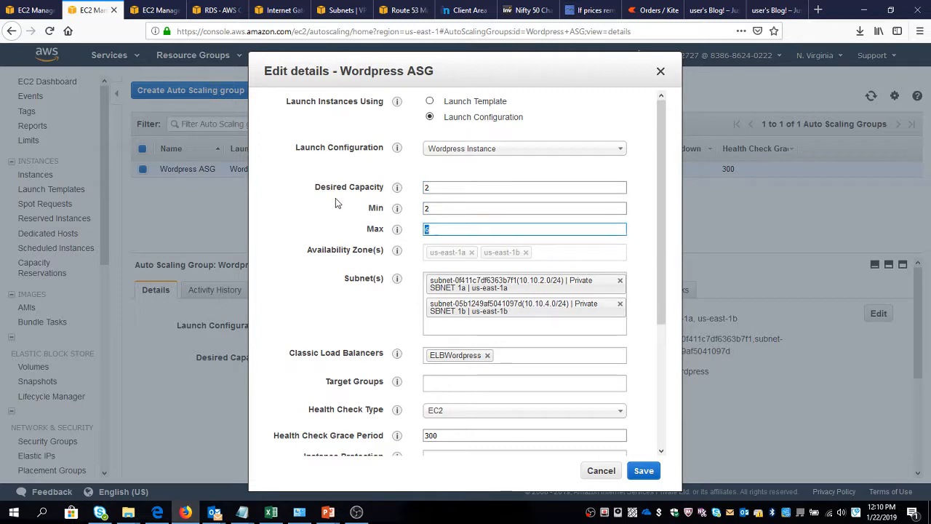
type("4")
left_click(644, 471)
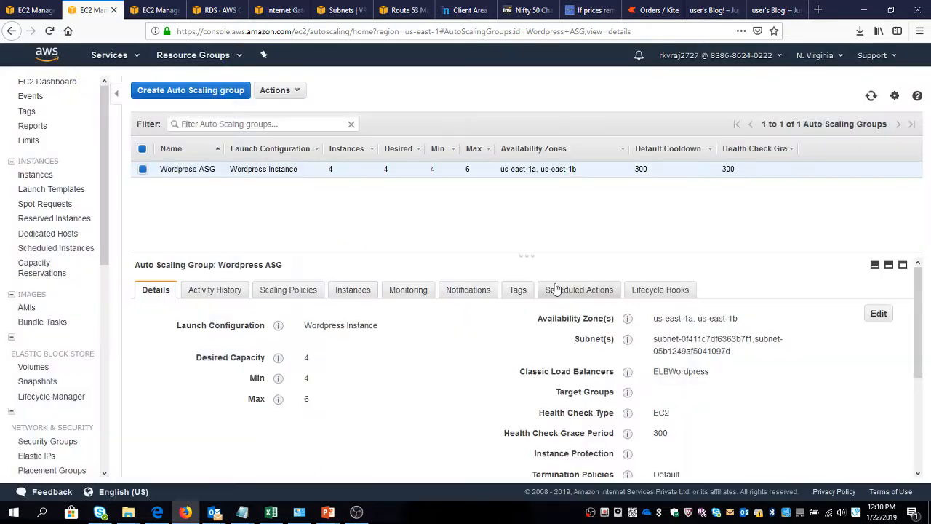
Check the activity history of Wordpress ASG and refresh the EC2 instance list for signs of scale-in.
left_click(231, 291)
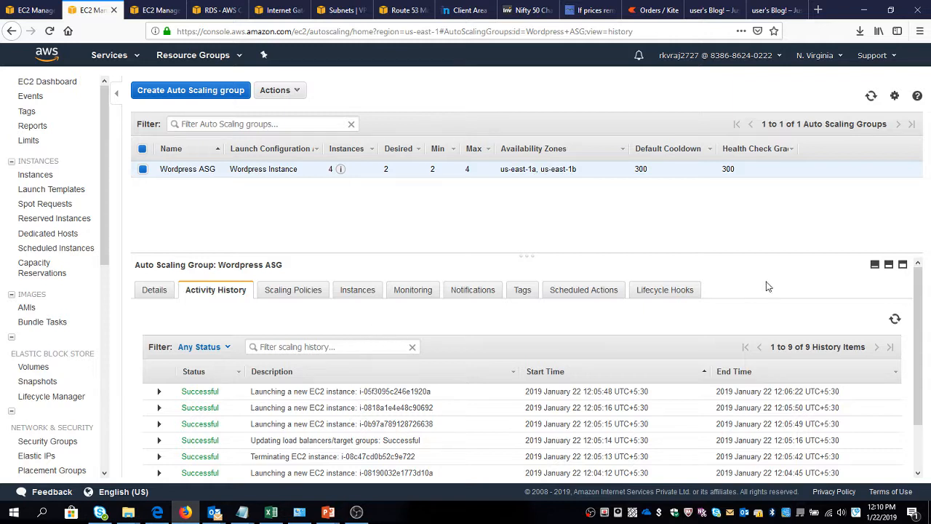
left_click(872, 95)
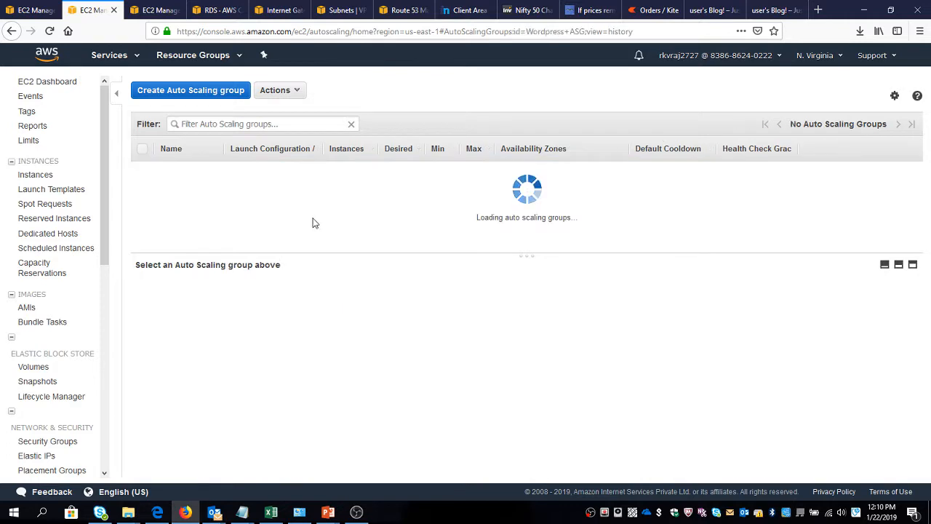
left_click(37, 10)
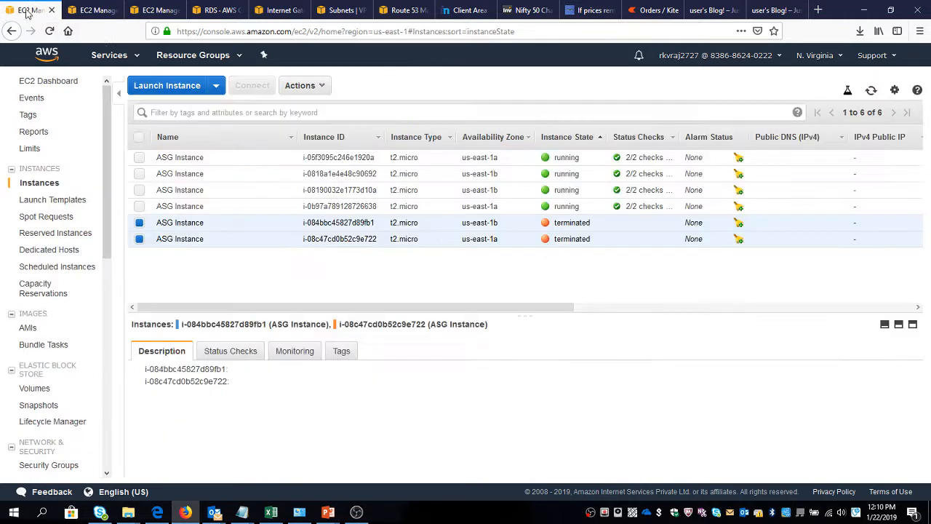
left_click(871, 90)
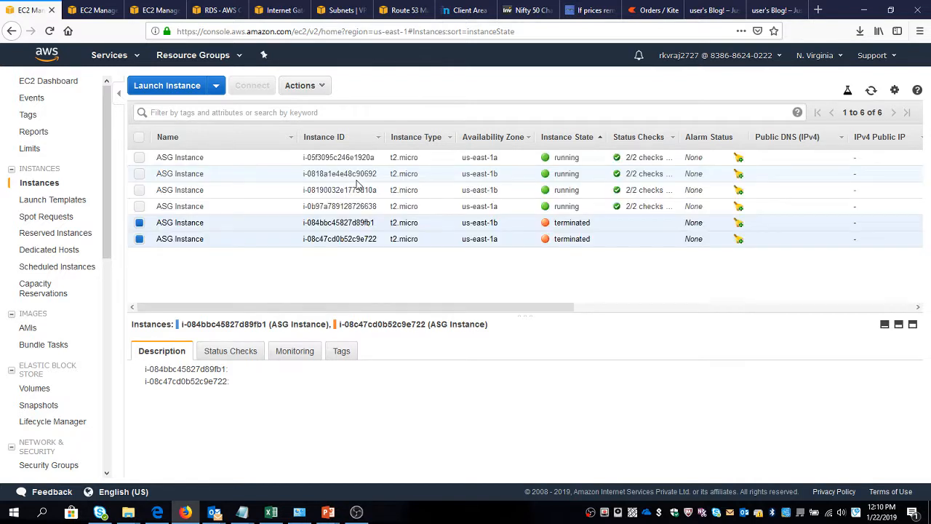
left_click(872, 91)
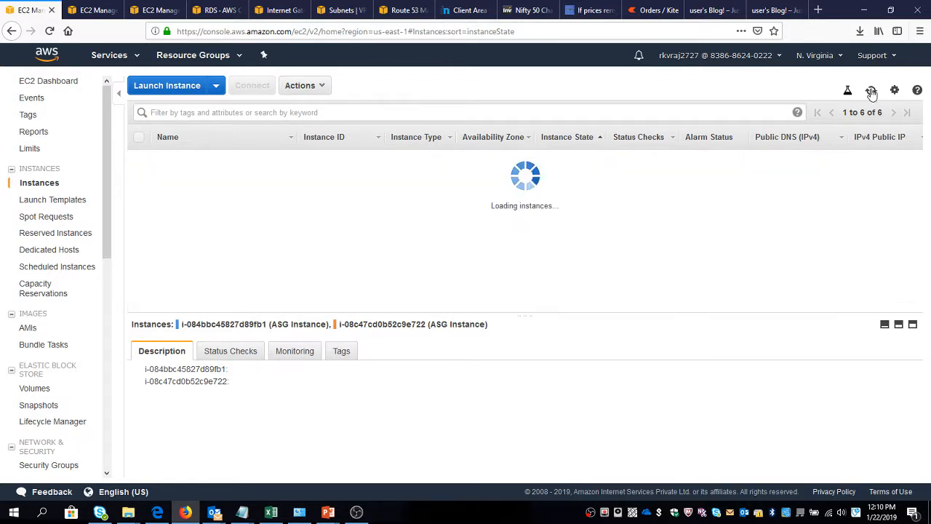
left_click(872, 92)
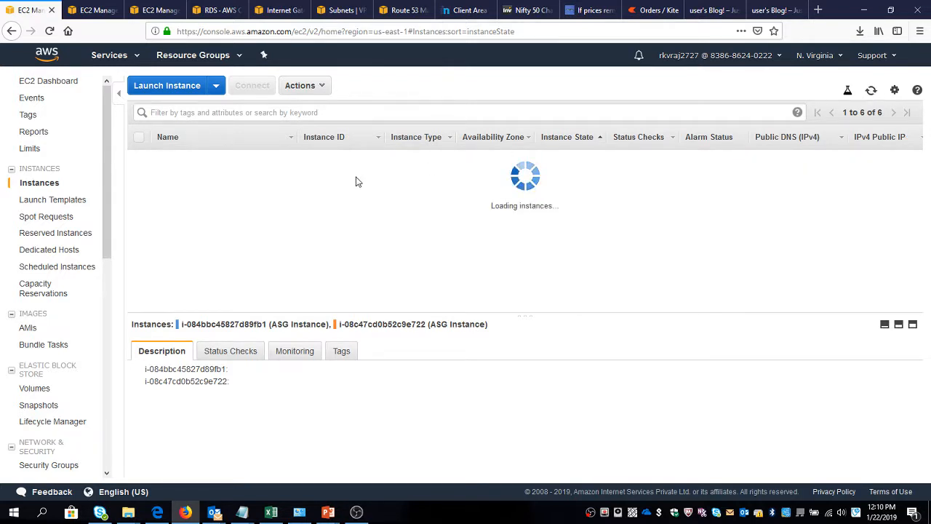
Recheck the instance count of Wordpress ASG and reload the EC2 instance states again.
left_click(93, 11)
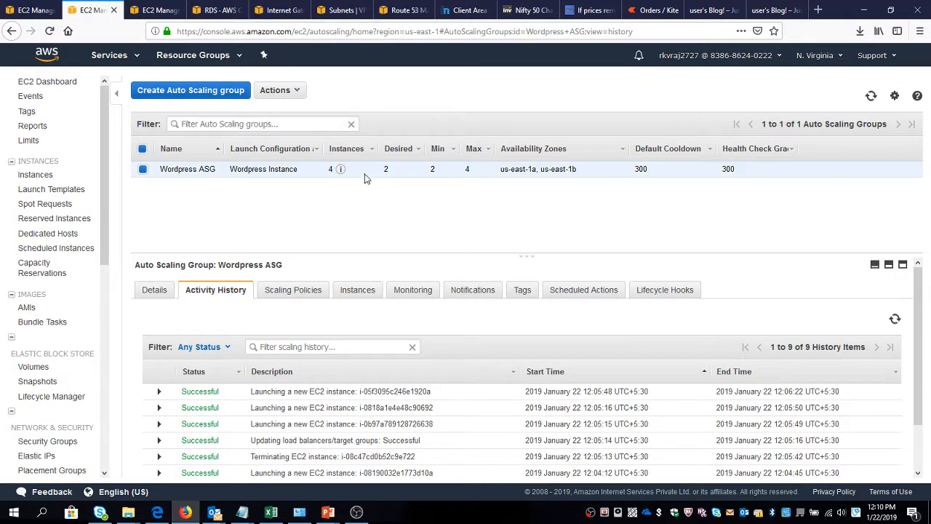
mouse_move(343, 169)
left_click(871, 96)
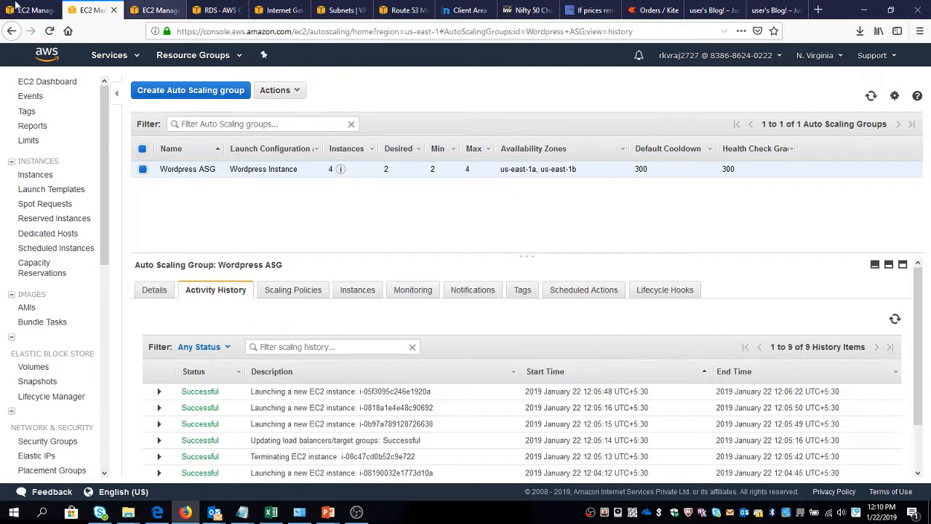
key("ctrl+shift+Tab")
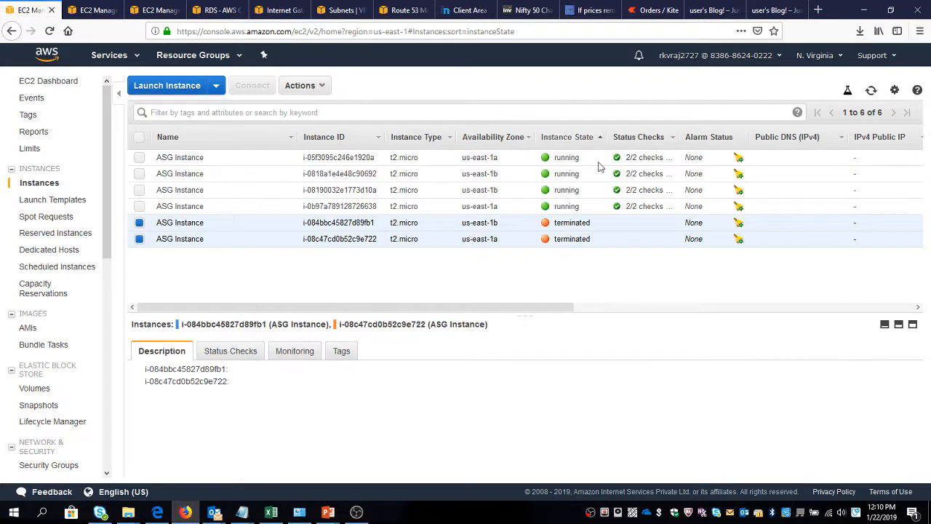
left_click(871, 91)
left_click(872, 92)
left_click(871, 92)
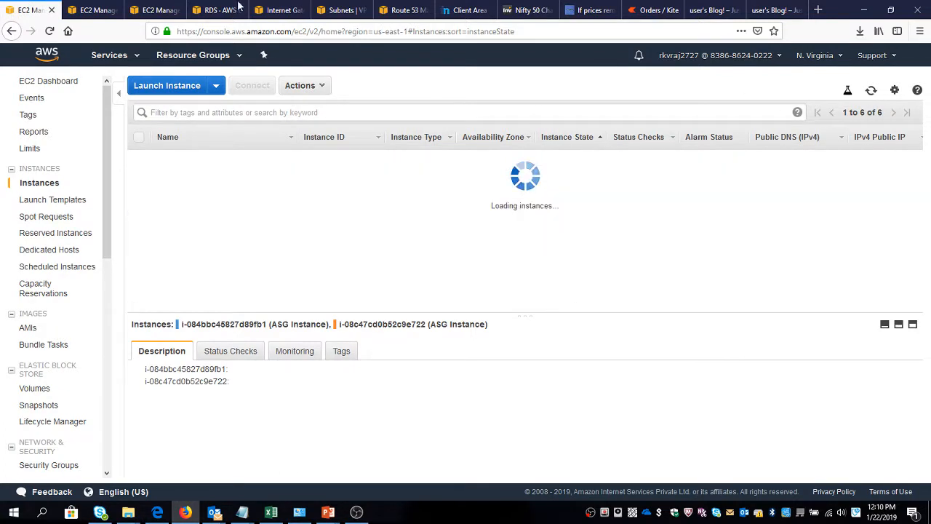
Set both the health check grace period and the default cooldown of Wordpress ASG to 120 and save.
left_click(94, 9)
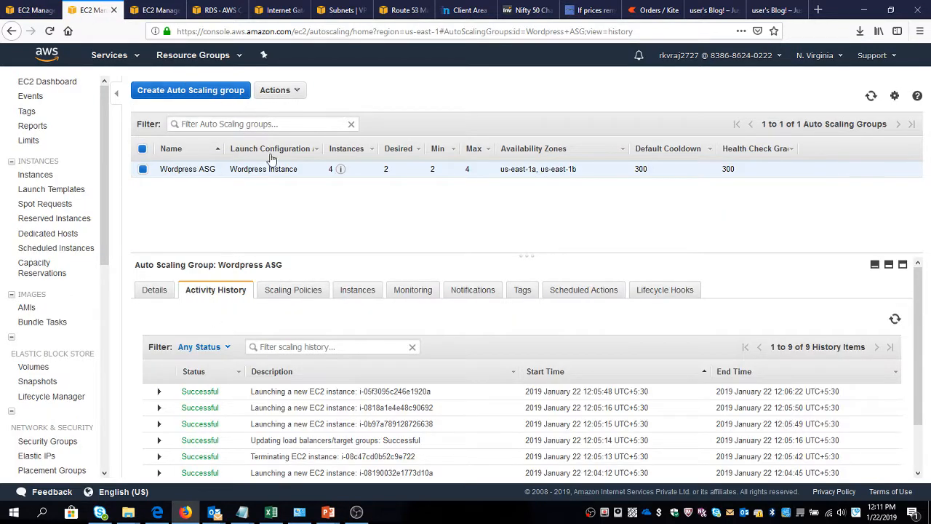
left_click(273, 90)
left_click(275, 111)
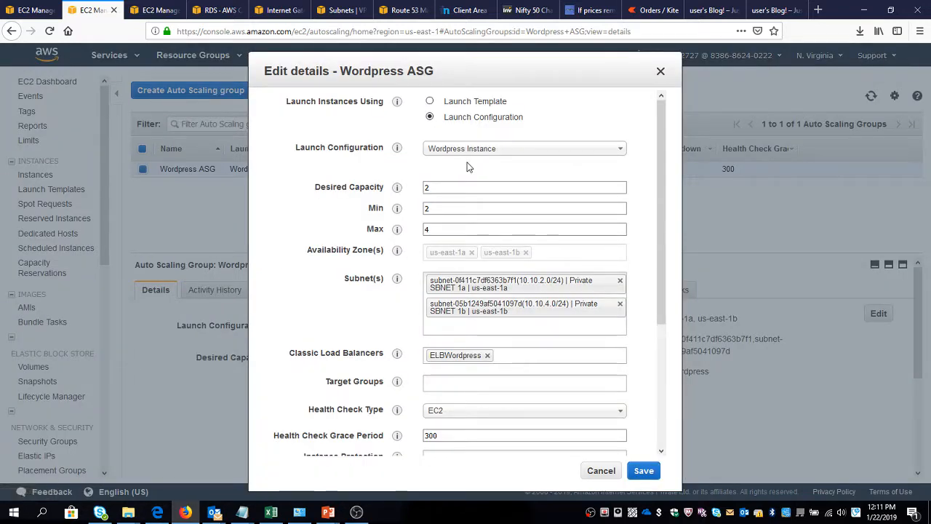
scroll(467, 167, "down", 2)
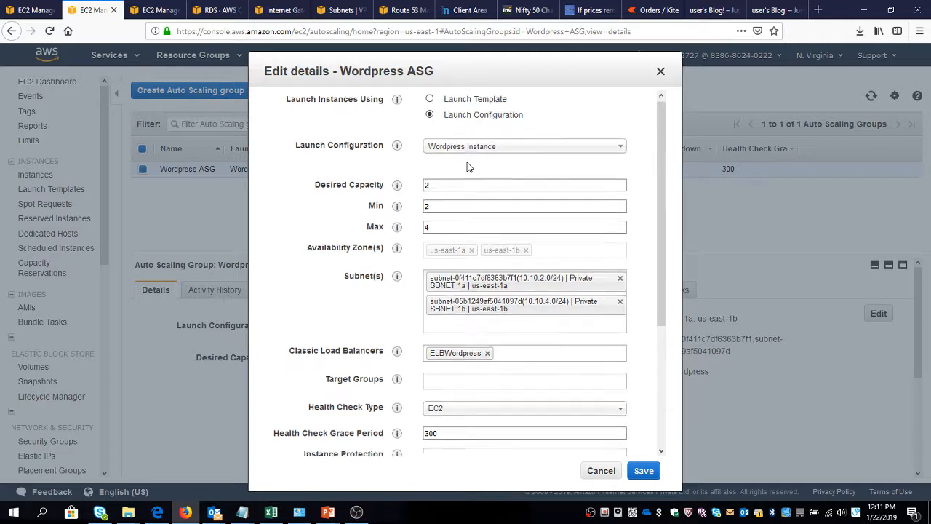
scroll(468, 162, "down", 2)
scroll(467, 162, "down", 2)
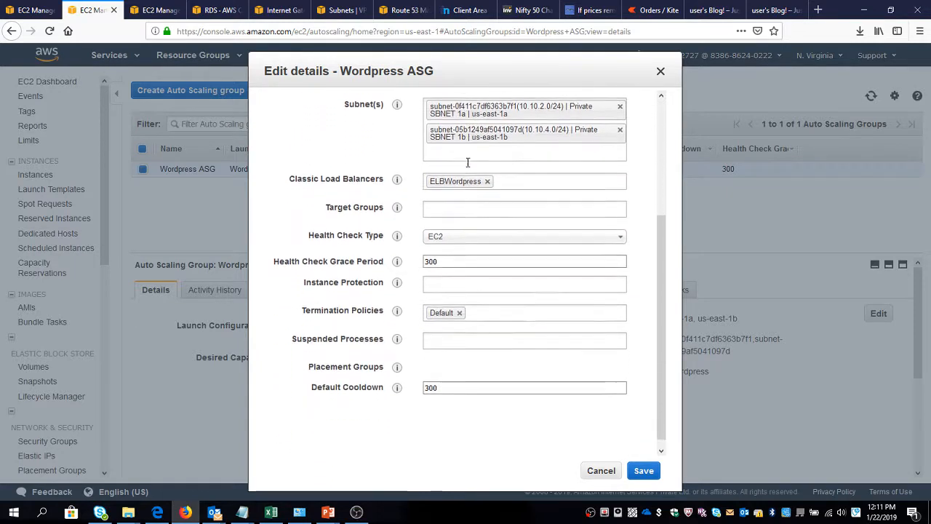
left_click_drag(451, 251, 323, 262)
type("12")
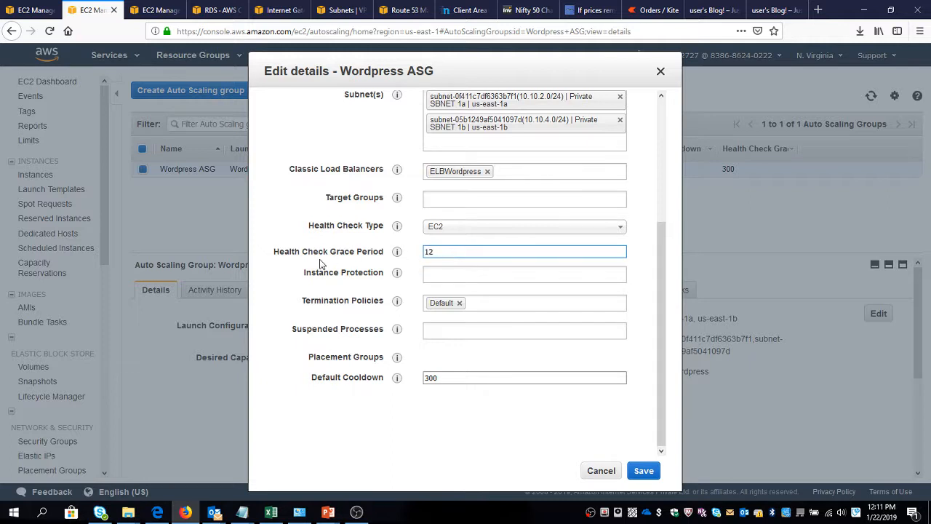
type("0")
left_click_drag(474, 374, 332, 374)
type("120")
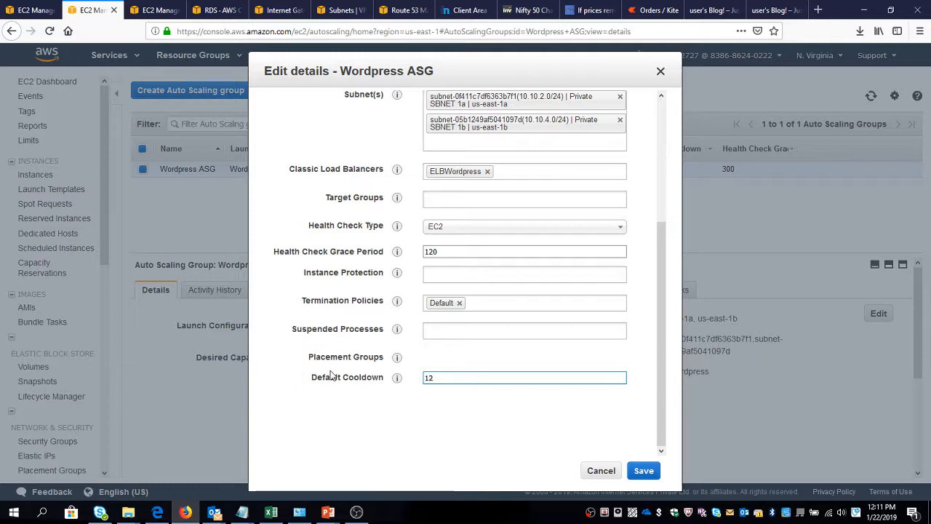
left_click(643, 471)
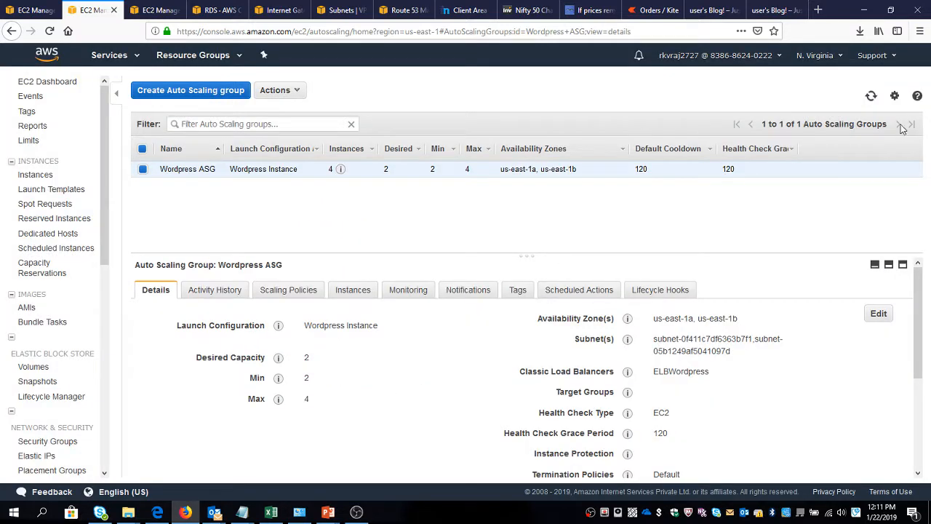
Refresh the Auto Scaling group and the EC2 instance list to follow the termination of the surplus instances.
left_click(870, 97)
left_click(870, 97)
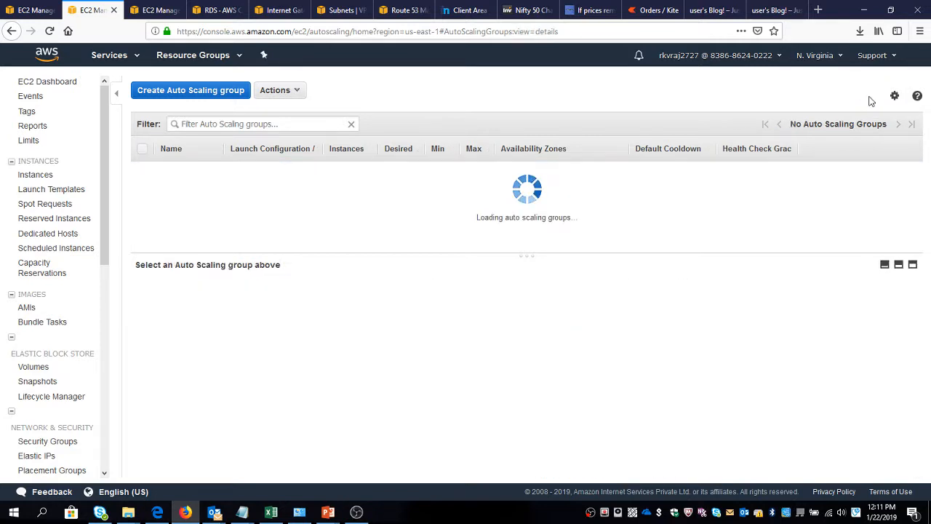
left_click(870, 98)
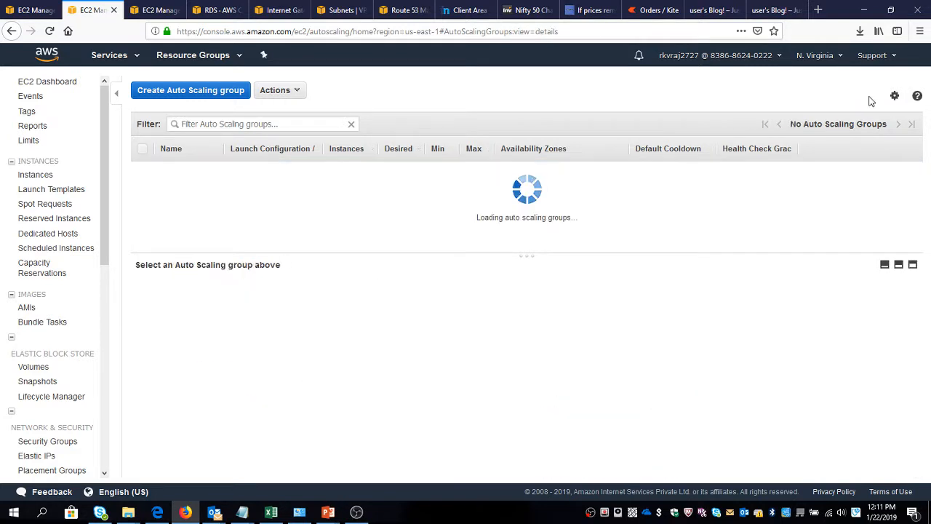
left_click(22, 10)
left_click(871, 94)
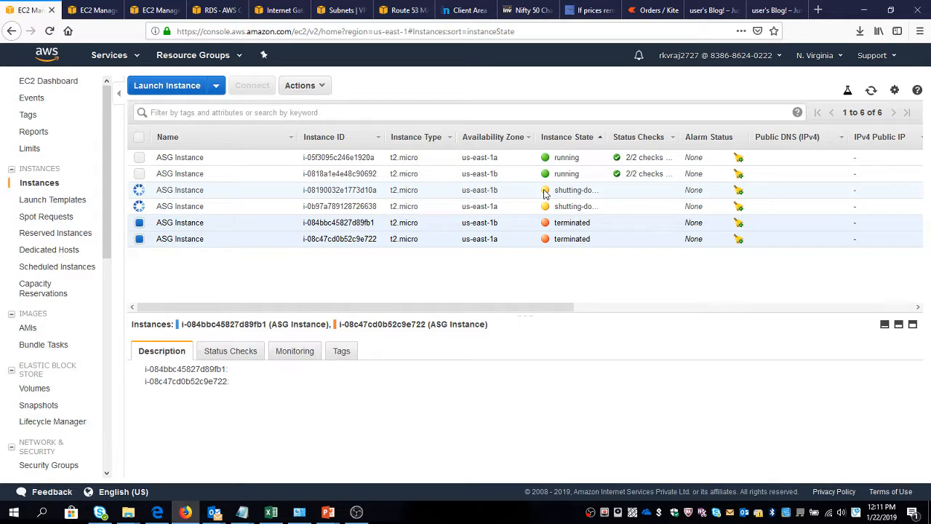
left_click(94, 10)
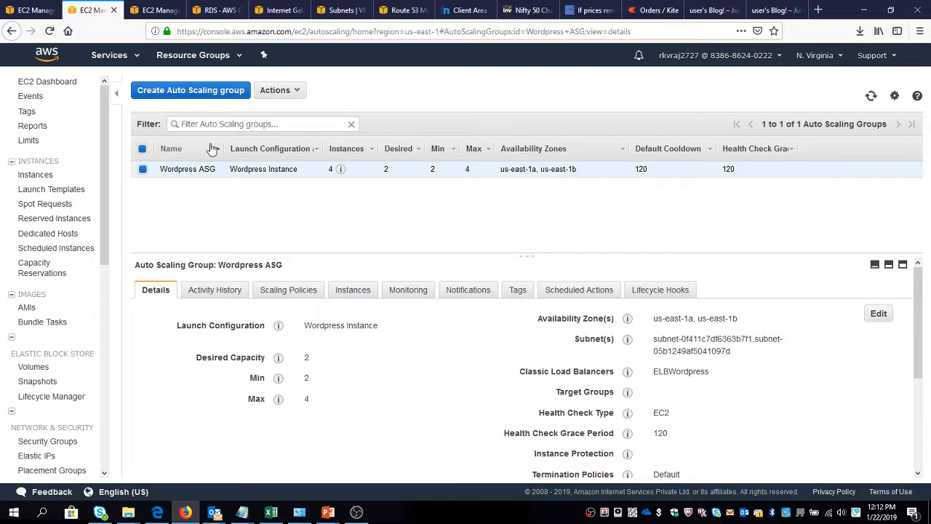
left_click(16, 10)
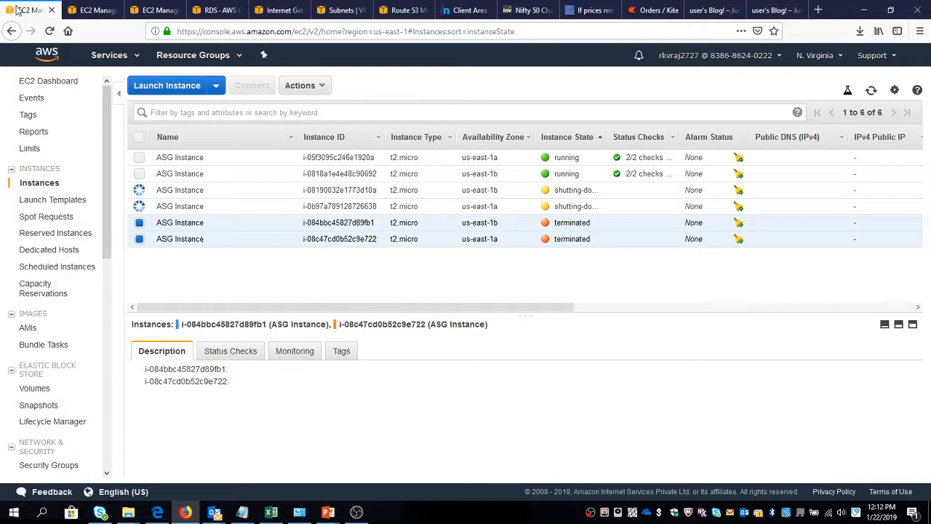
Refresh the EC2 instance list and the activity history of Wordpress ASG to check that the surplus instances are terminated.
left_click(872, 92)
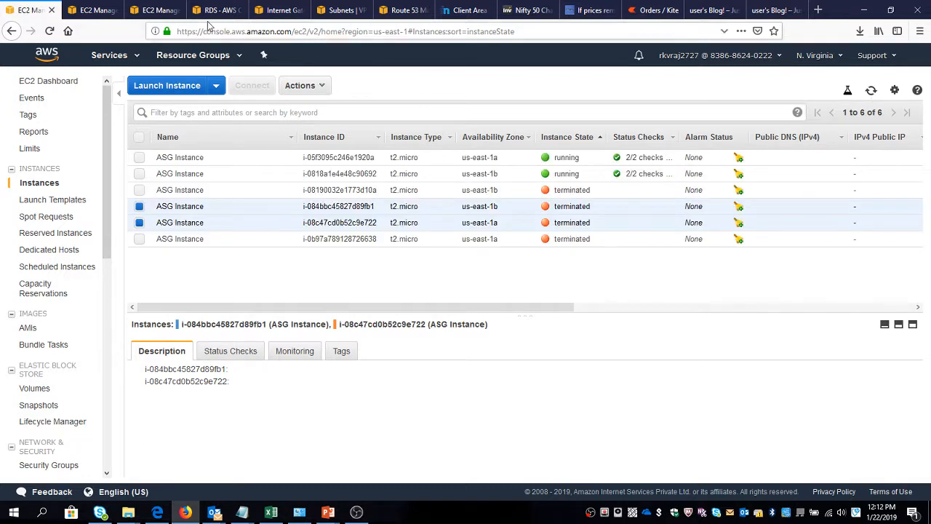
left_click(89, 9)
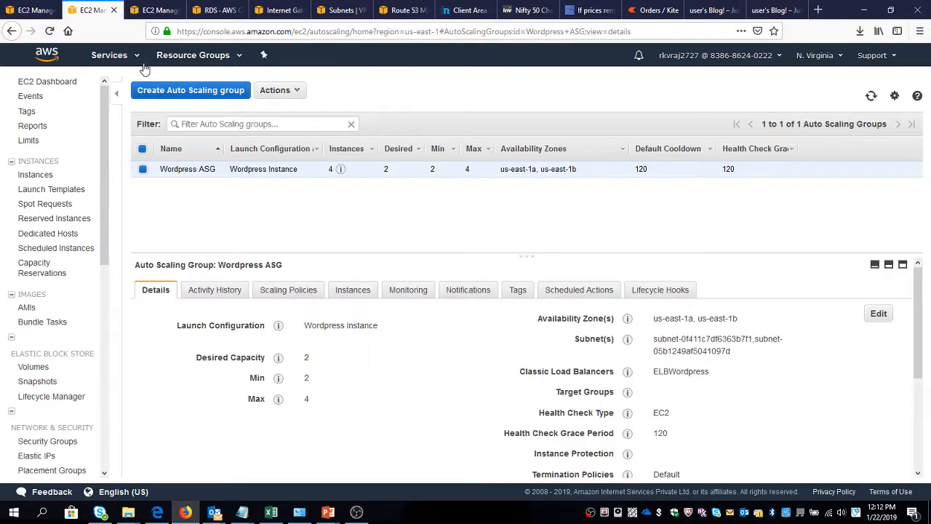
left_click(214, 290)
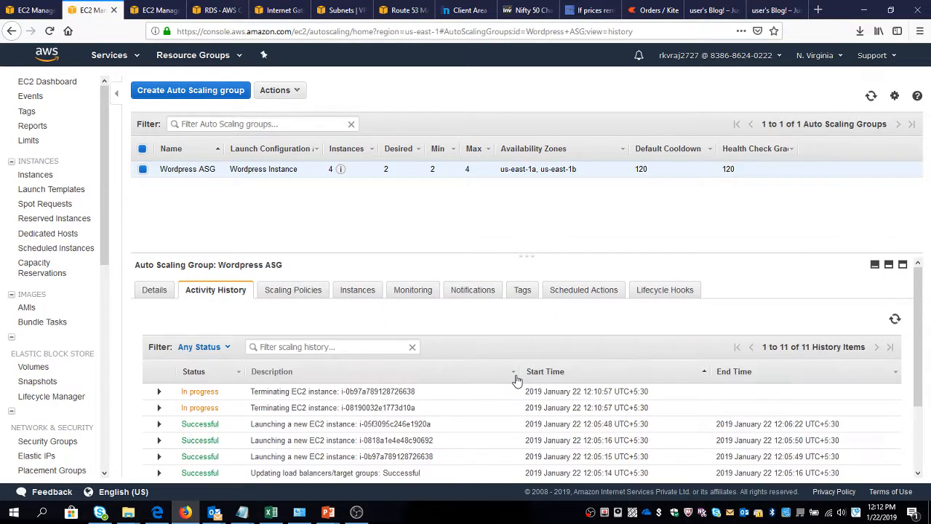
left_click(871, 96)
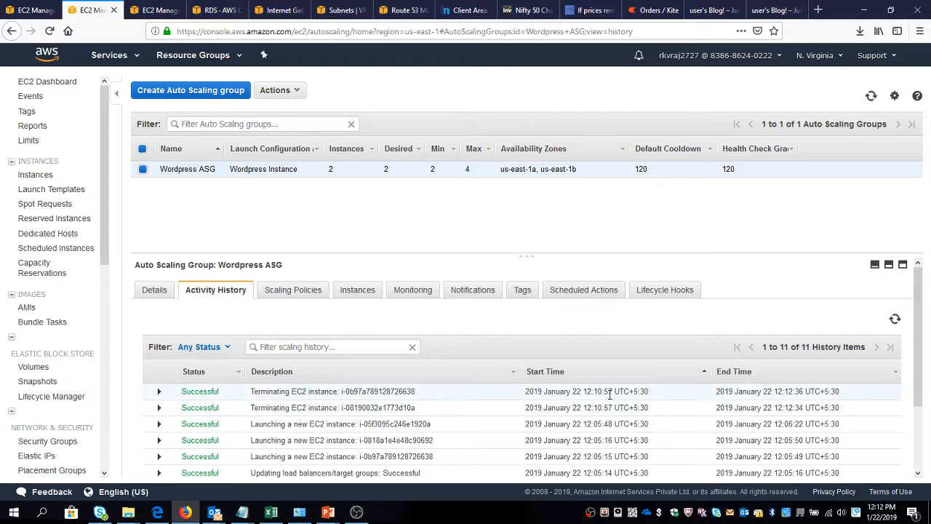
left_click(871, 98)
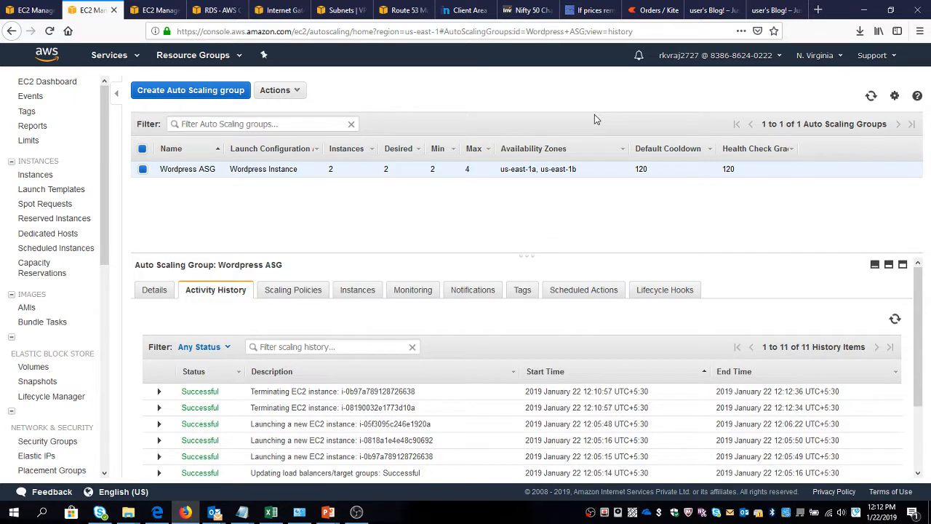
Reload nifty50ta.tk to check that the WordPress blog is still served.
left_click(761, 11)
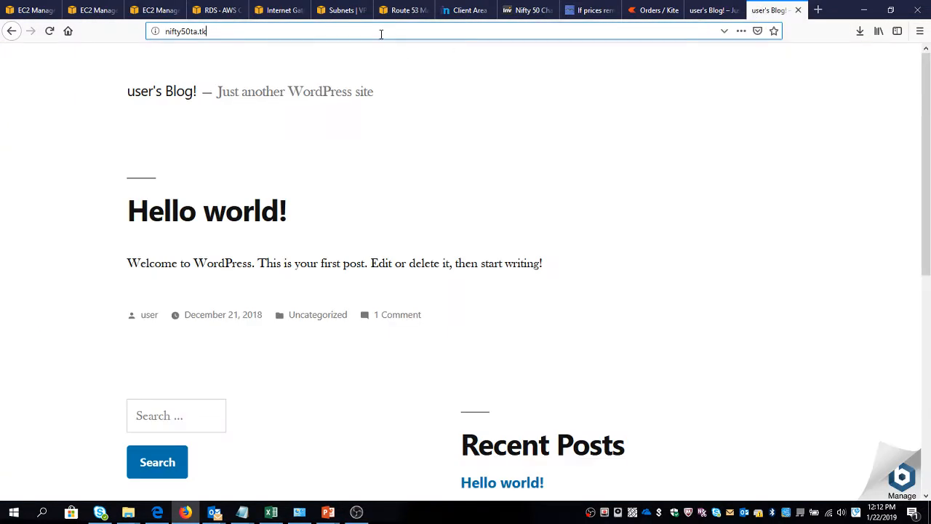
key("Return")
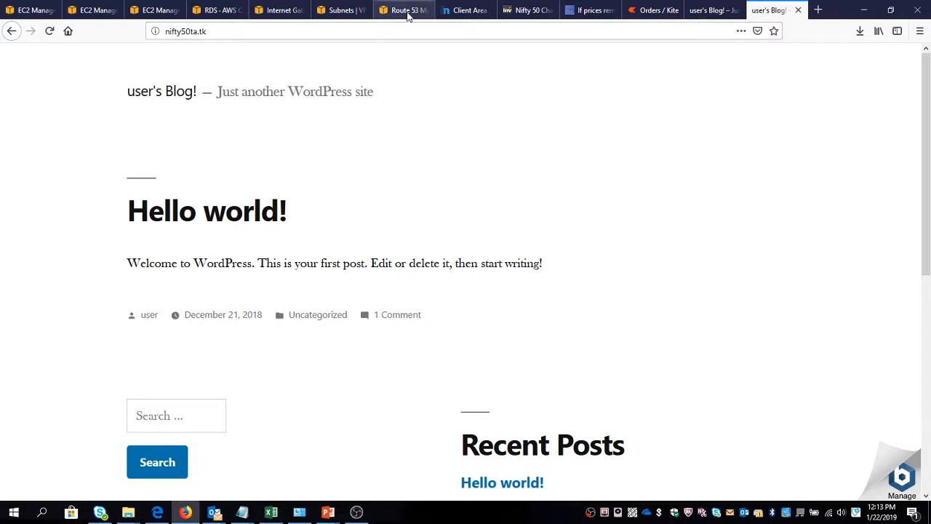
Open the nifty50ta.tk hosted zone in Route 53 and review the alias target, failover routing and health check settings of its A record.
left_click(407, 10)
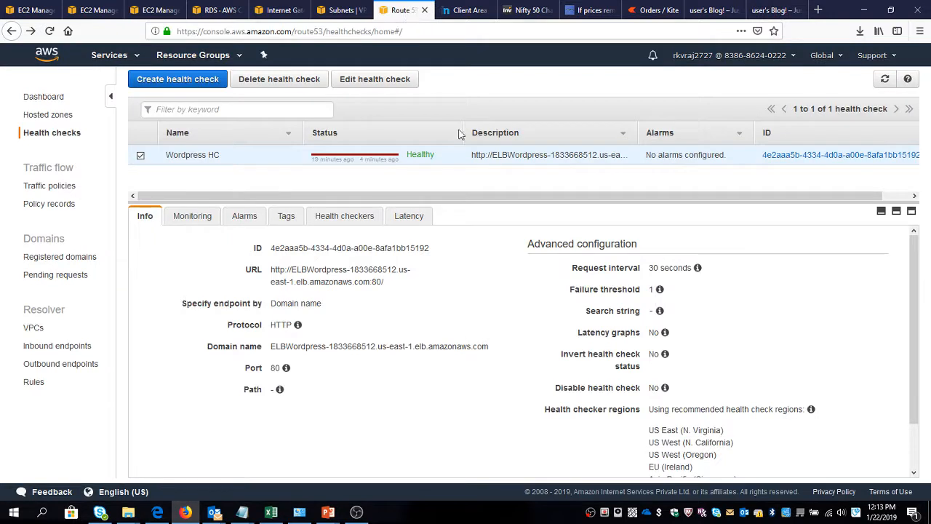
left_click(37, 96)
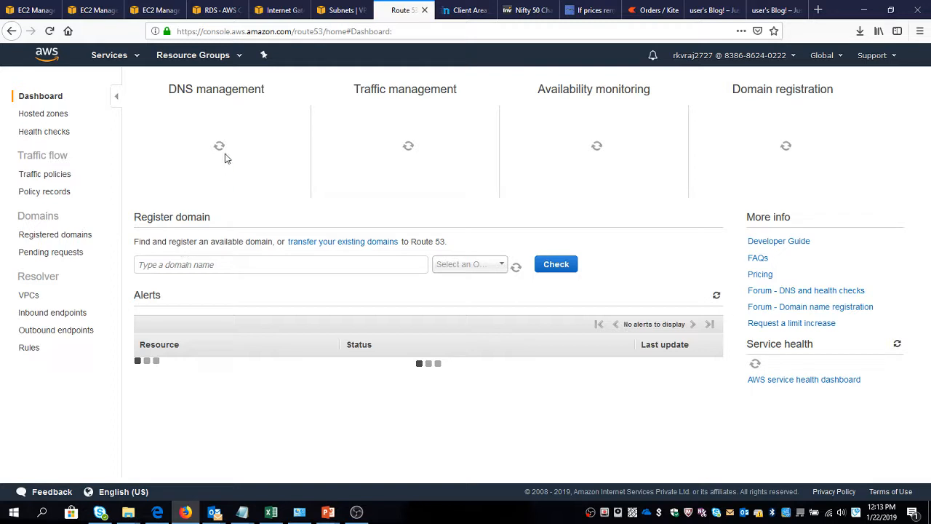
left_click(213, 156)
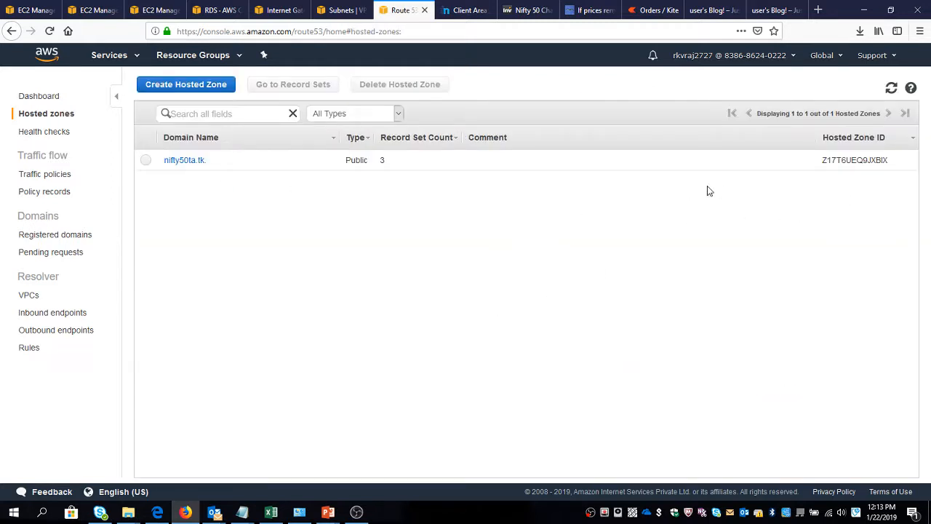
left_click(176, 161)
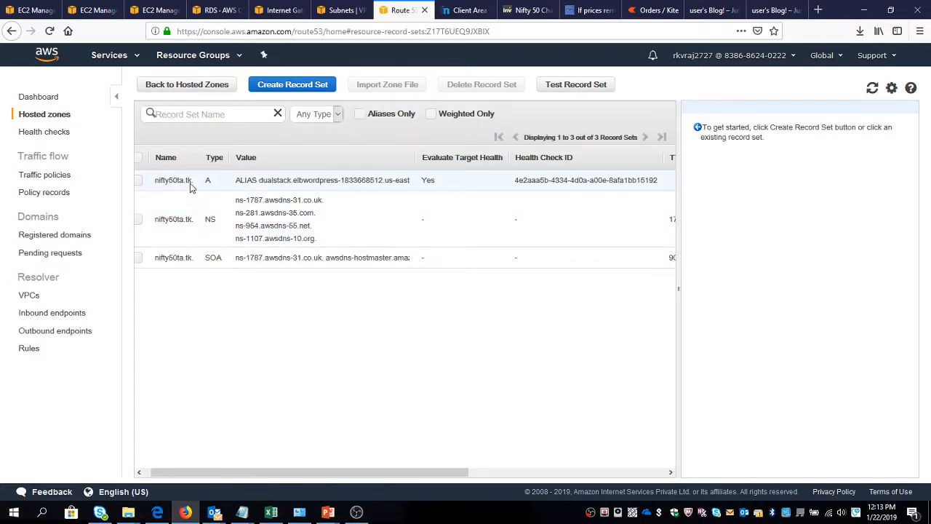
left_click(447, 184)
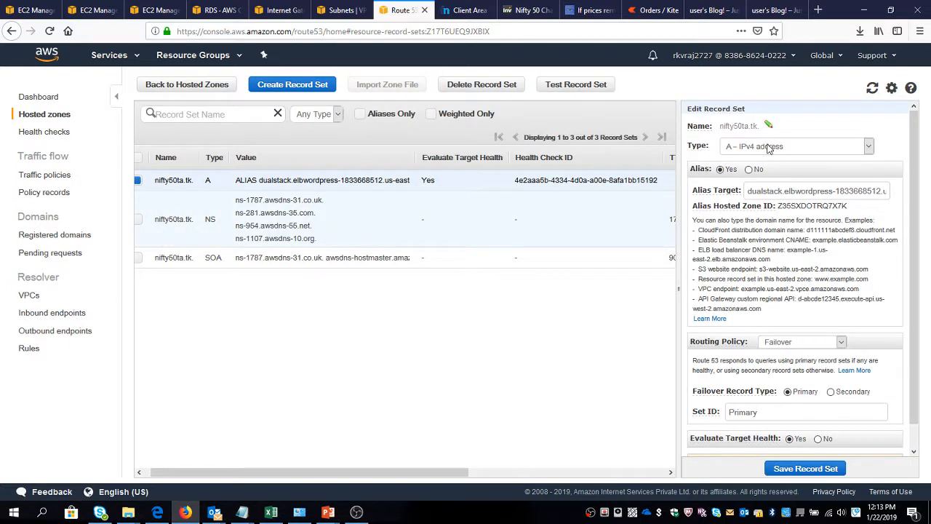
scroll(772, 351, "down", 1)
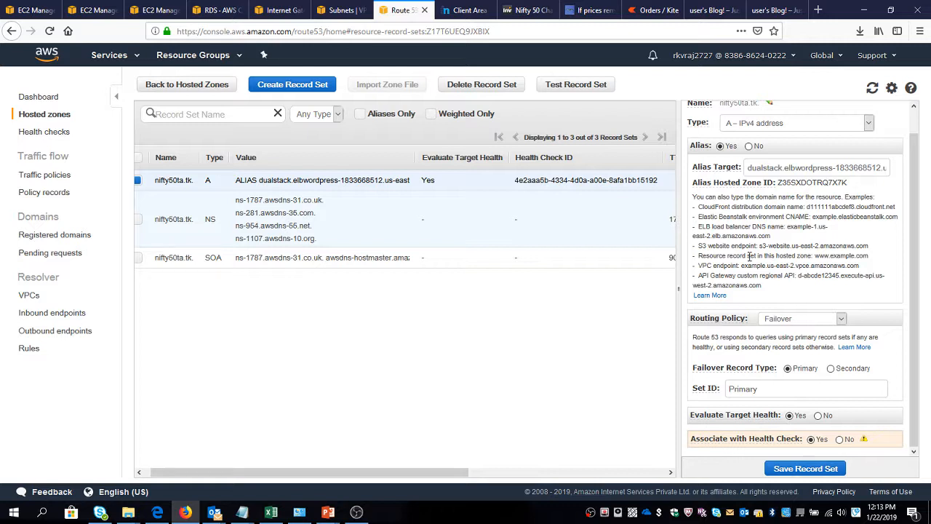
scroll(749, 256, "up", 1)
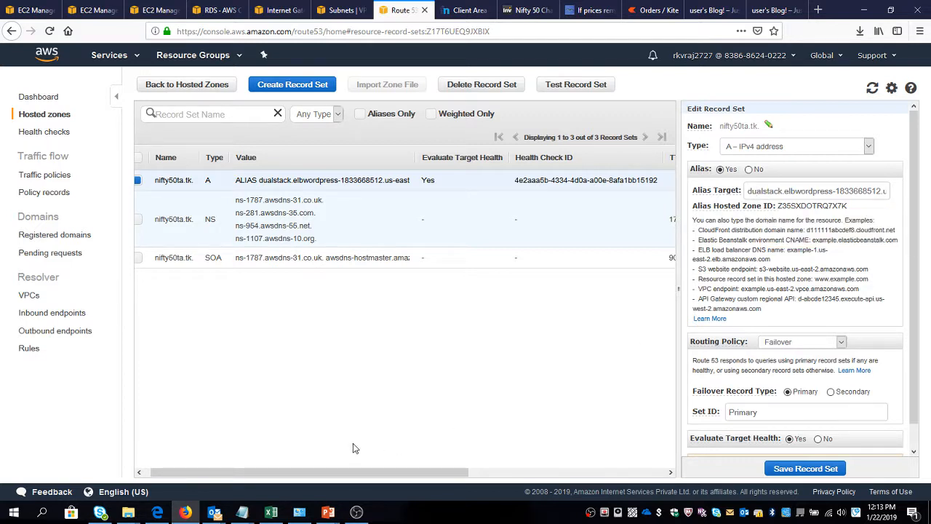
left_click(147, 472)
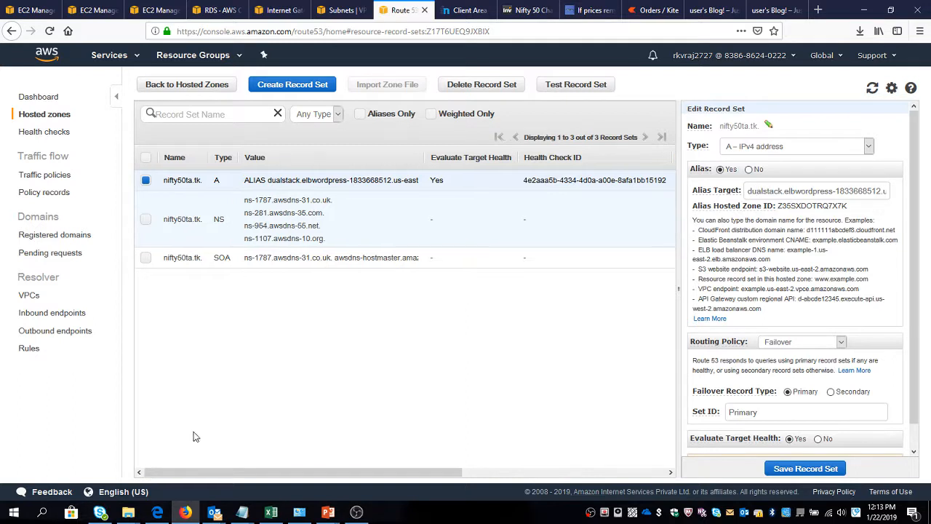
Create a www A record in the nifty50ta.tk zone as an alias to the ELBWordpress classic load balancer with simple routing, and refresh the records.
left_click(291, 85)
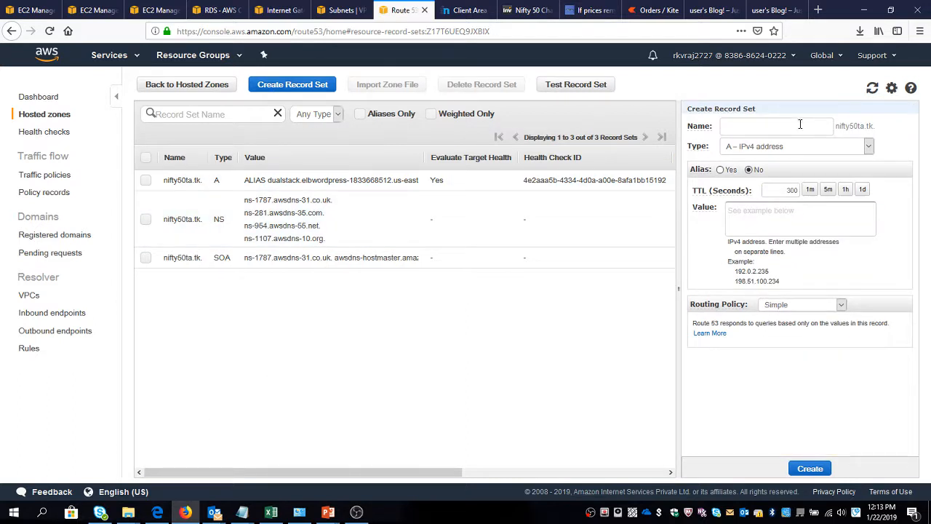
type("www.")
key("BackSpace")
left_click(720, 170)
left_click(764, 196)
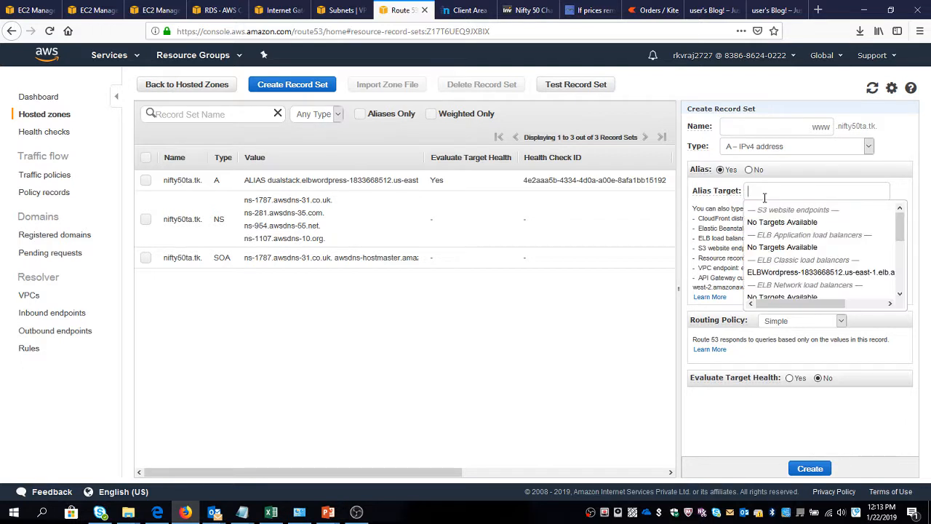
left_click(778, 268)
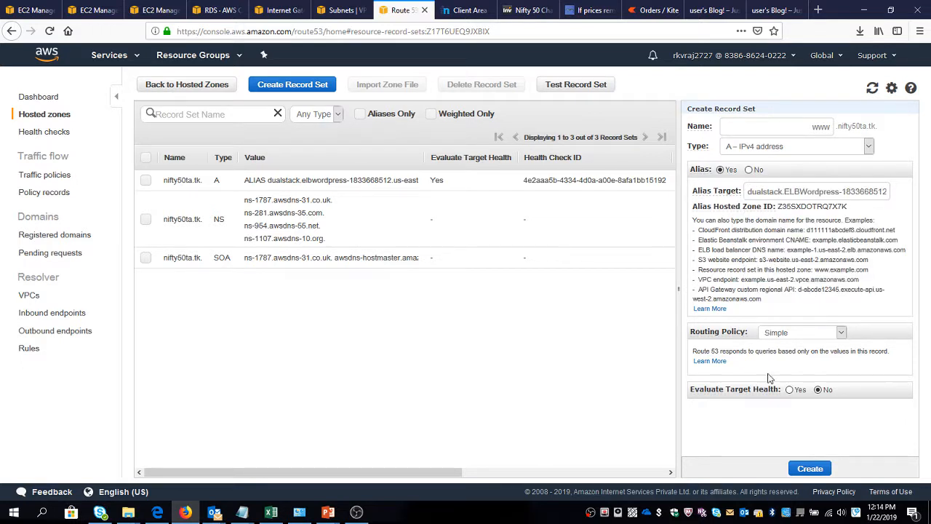
left_click(791, 476)
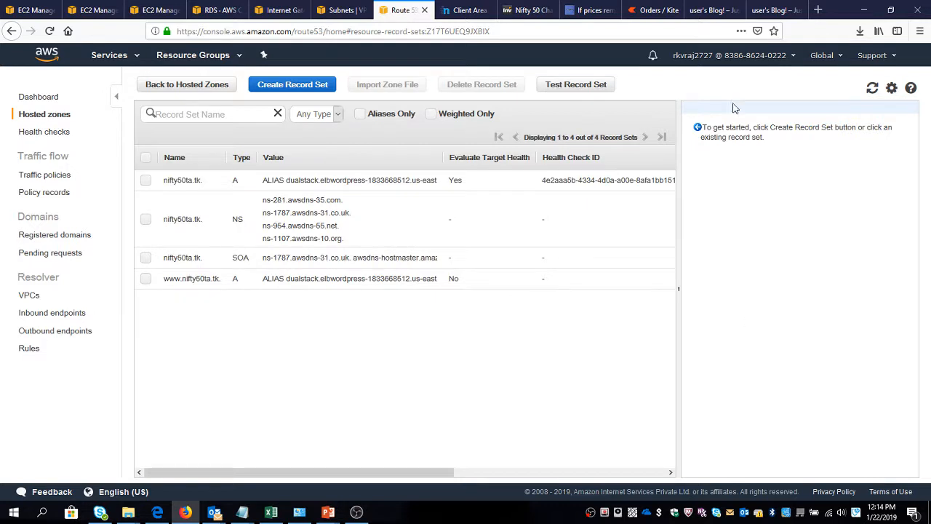
left_click(873, 88)
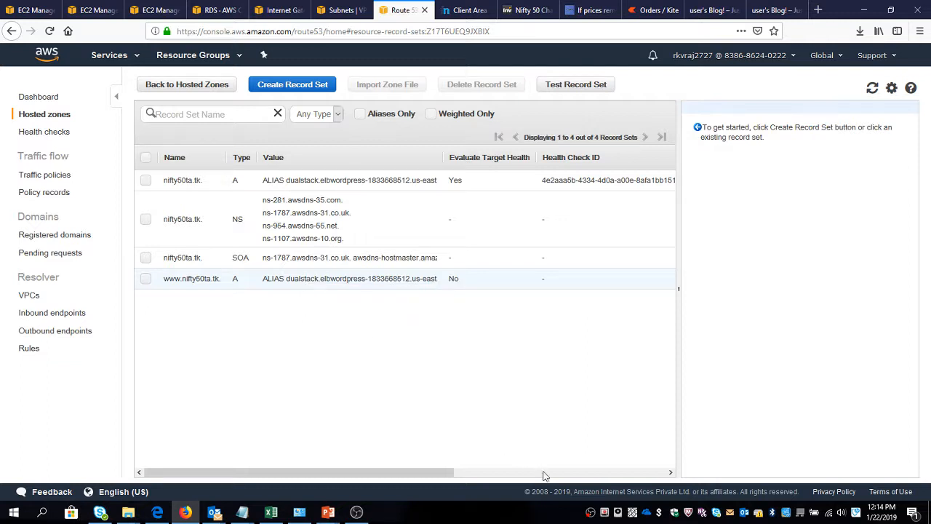
left_click(357, 513)
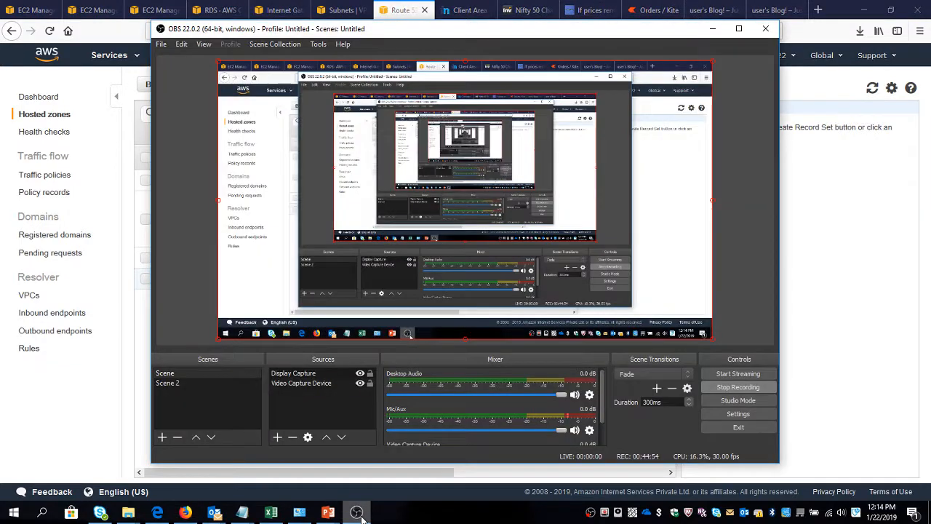